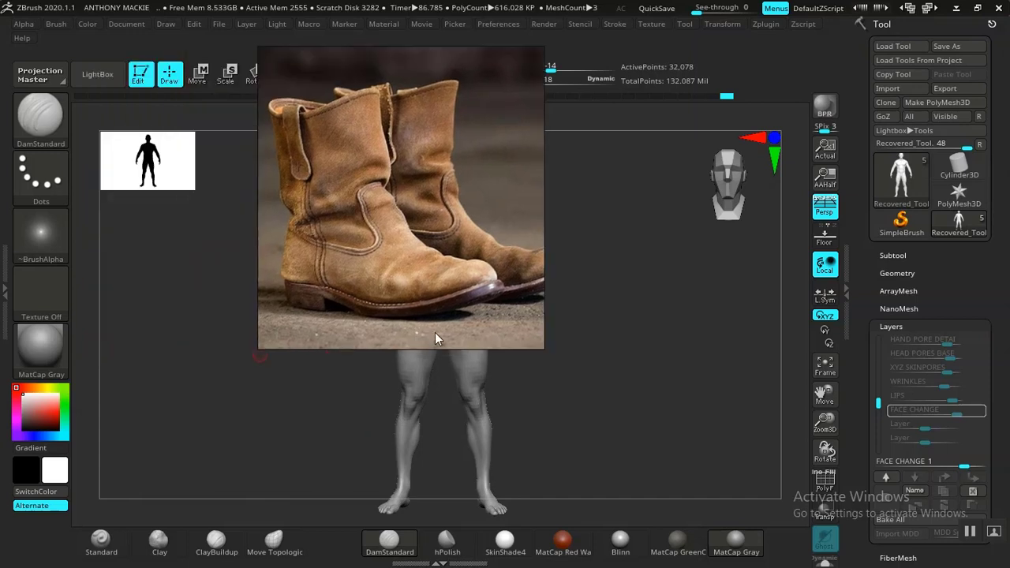
# - Move the boot reference picture beside the human figure so that the figure's body is uncovered
pyautogui.moveTo(322, 472); pyautogui.dragTo(472, 345)
pyautogui.moveTo(536, 273); pyautogui.dragTo(206, 308)
pyautogui.moveTo(573, 357)
pyautogui.keyDown('alt'); pyautogui.mouseDown()
pyautogui.moveTo(552, 357)
pyautogui.moveTo(659, 363)
pyautogui.mouseUp(); pyautogui.keyUp('alt')
pyautogui.click(892, 255)
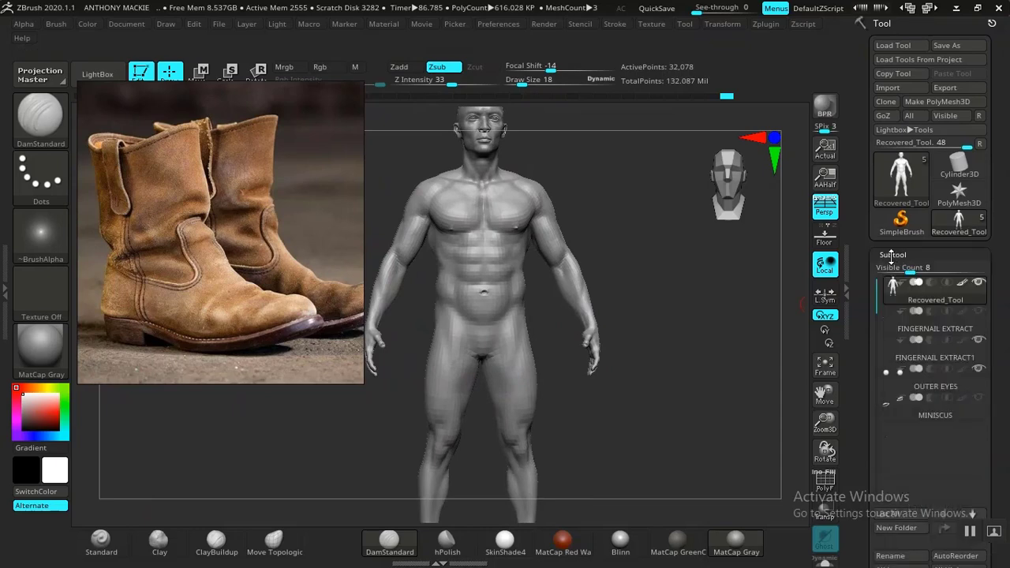
pyautogui.click(893, 255)
# - Mask the figure's feet and ankles up to the lower shin with the MaskLasso brush in side view
pyautogui.keyDown('alt'); pyautogui.moveTo(619, 277); pyautogui.dragTo(645, 383); pyautogui.keyUp('alt')
pyautogui.moveTo(502, 501)
pyautogui.keyDown('alt'); pyautogui.mouseDown()
pyautogui.moveTo(410, 344)
pyautogui.moveTo(622, 348)
pyautogui.moveTo(617, 334)
pyautogui.moveTo(633, 355)
pyautogui.moveTo(624, 388)
pyautogui.moveTo(642, 306)
pyautogui.moveTo(636, 325)
pyautogui.mouseUp(); pyautogui.keyUp('alt')
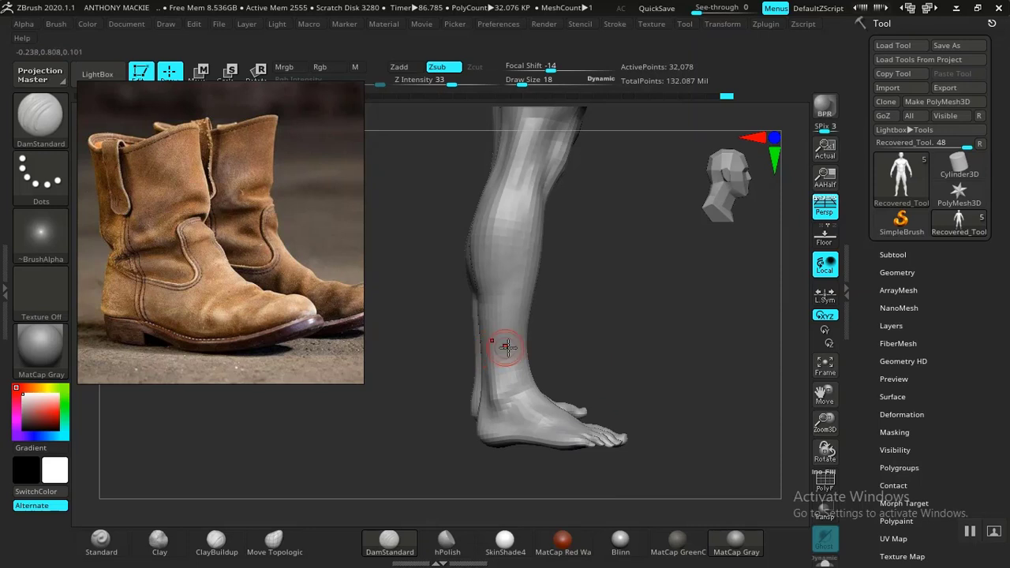
pyautogui.moveTo(584, 360); pyautogui.dragTo(589, 354)
pyautogui.press('ctrl')
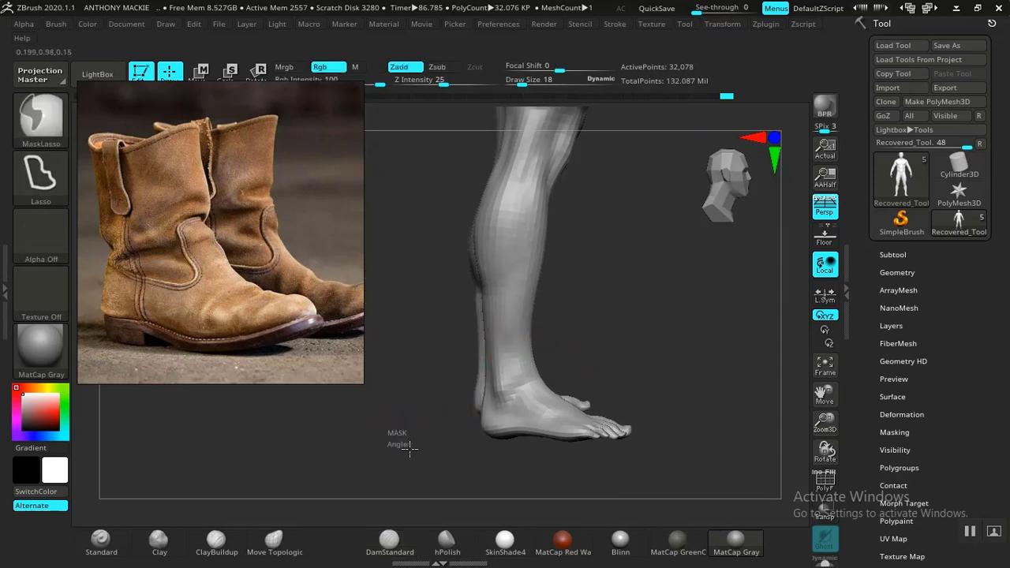
pyautogui.moveTo(410, 447)
pyautogui.keyDown('ctrl'); pyautogui.mouseDown()
pyautogui.moveTo(568, 502)
pyautogui.moveTo(674, 433)
pyautogui.moveTo(658, 366)
pyautogui.moveTo(612, 342)
pyautogui.mouseUp(); pyautogui.keyUp('ctrl')
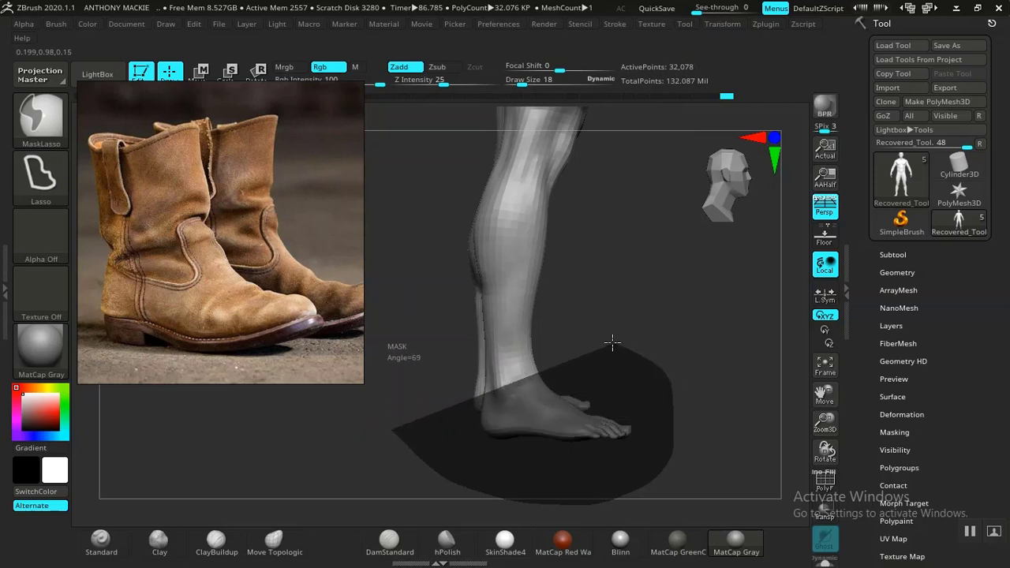
pyautogui.moveTo(547, 324)
pyautogui.keyDown('ctrl'); pyautogui.mouseDown()
pyautogui.moveTo(391, 339)
pyautogui.moveTo(394, 355)
pyautogui.mouseUp(); pyautogui.keyUp('ctrl')
pyautogui.moveTo(584, 342)
pyautogui.mouseDown()
pyautogui.moveTo(605, 339)
pyautogui.moveTo(575, 349)
pyautogui.moveTo(584, 379)
pyautogui.moveTo(575, 415)
pyautogui.moveTo(570, 343)
pyautogui.moveTo(573, 366)
pyautogui.moveTo(548, 384)
pyautogui.moveTo(575, 225)
pyautogui.moveTo(557, 408)
pyautogui.moveTo(640, 403)
pyautogui.moveTo(638, 335)
pyautogui.mouseUp()
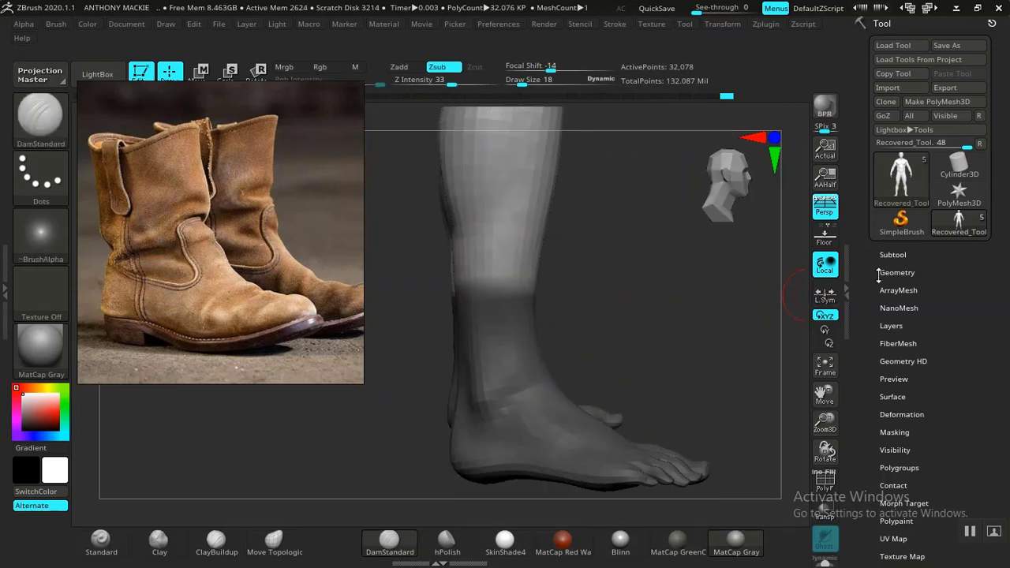
# - Extract the masked feet as a separate subtool with a thickness of 0.00553 and accept the extraction
pyautogui.click(893, 254)
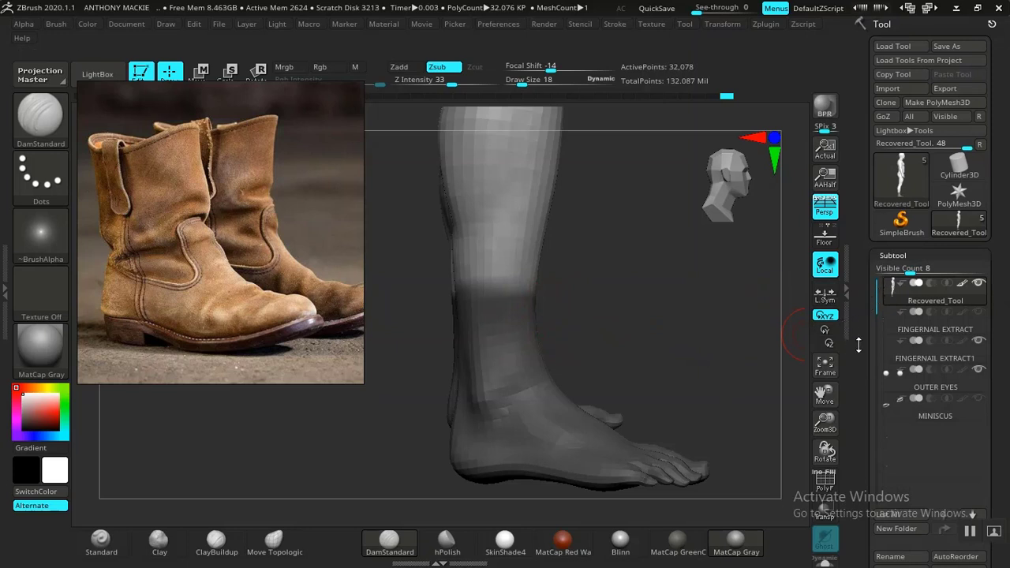
pyautogui.scroll(-5, 884, 300)
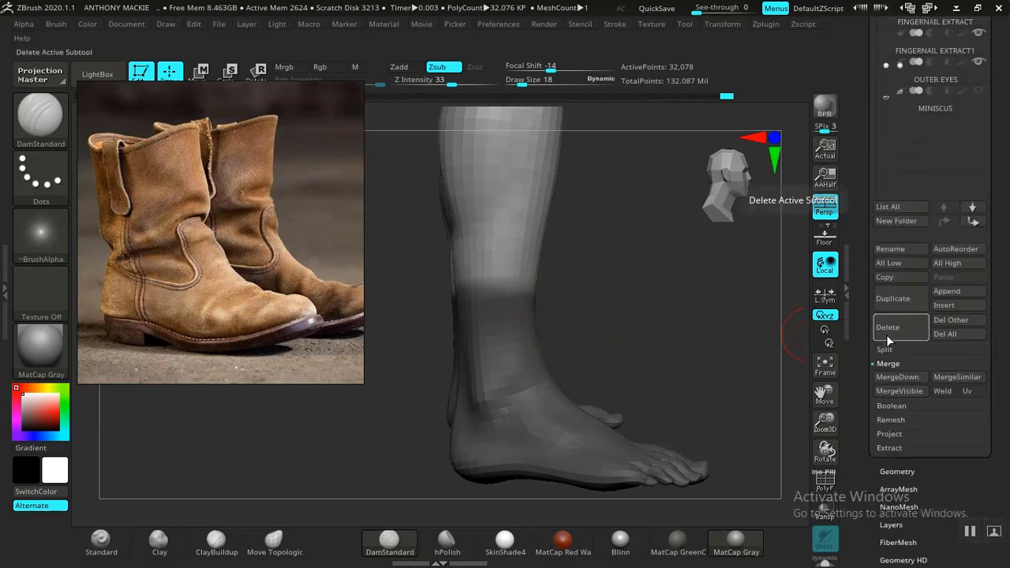
pyautogui.click(889, 446)
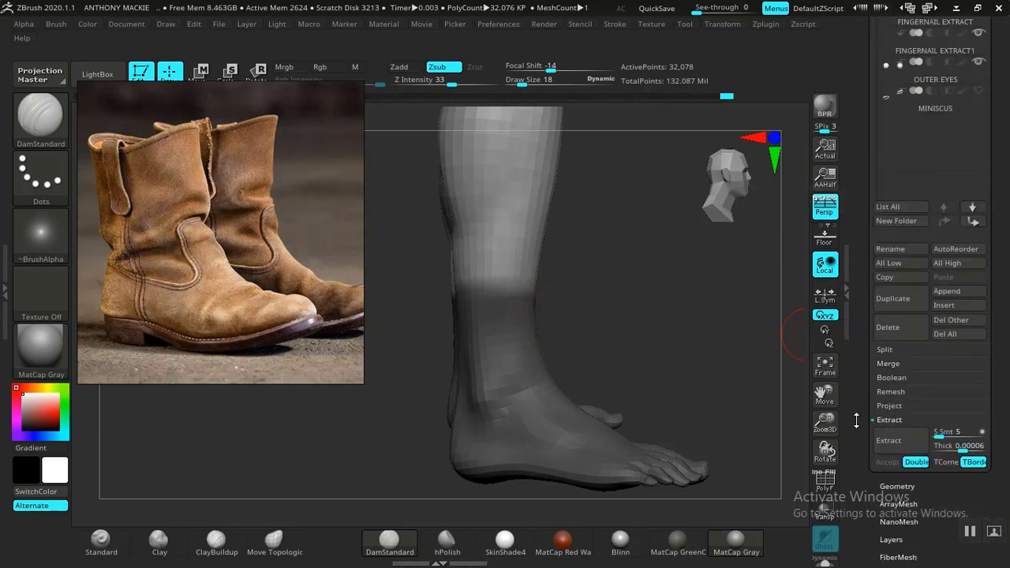
pyautogui.moveTo(856, 422); pyautogui.dragTo(867, 351)
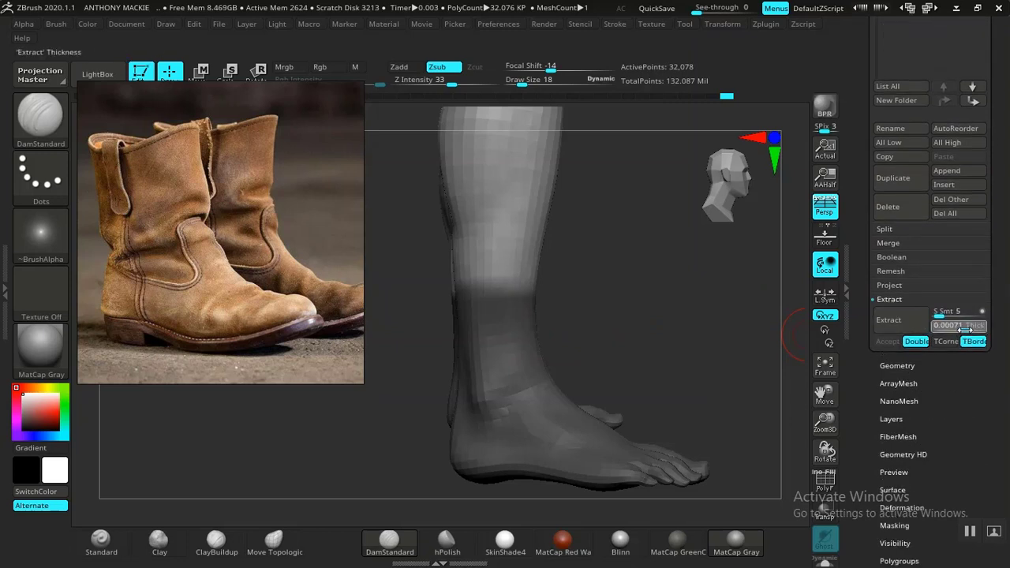
pyautogui.click(897, 324)
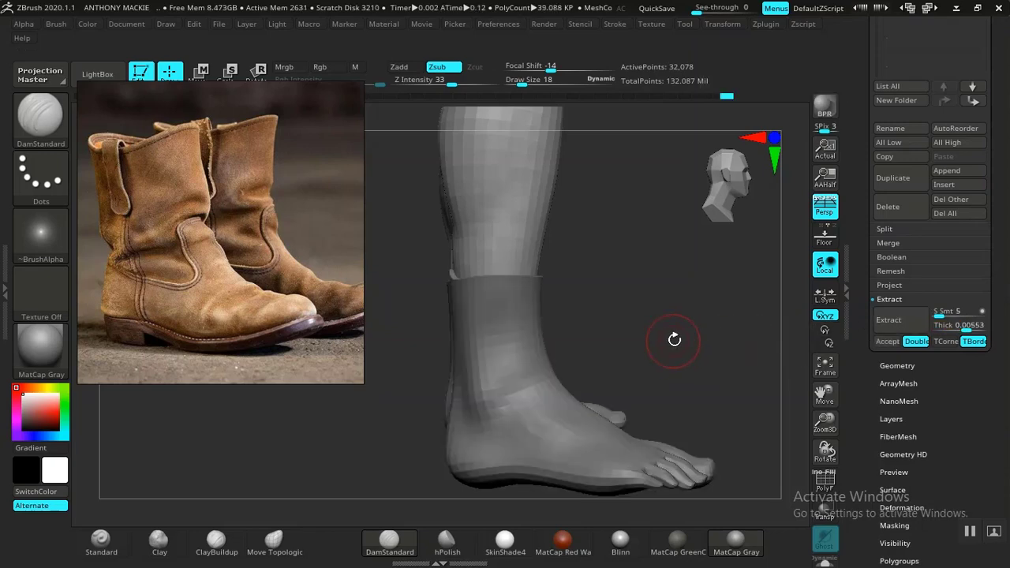
pyautogui.moveTo(690, 333); pyautogui.dragTo(635, 251)
pyautogui.click(895, 327)
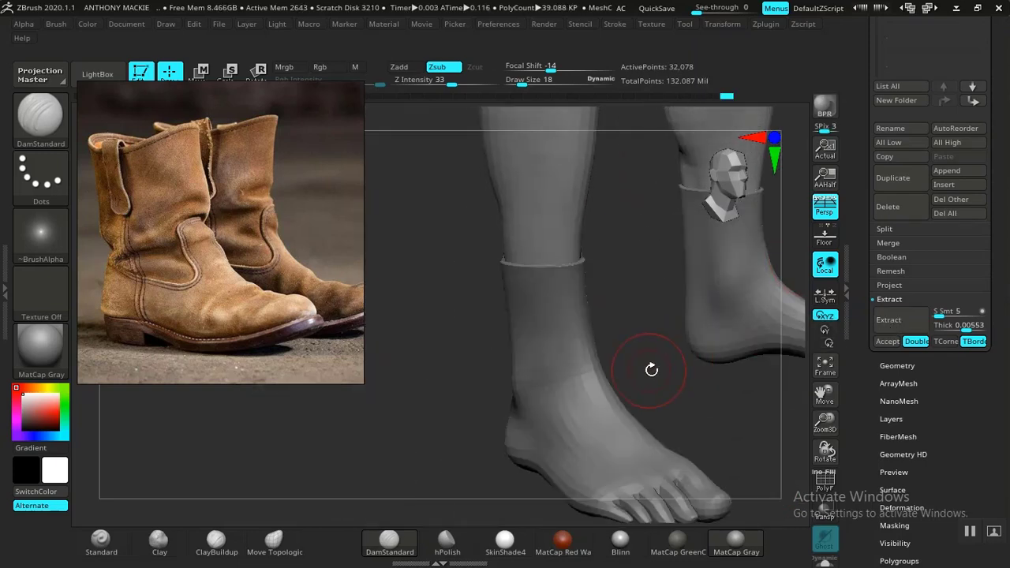
pyautogui.click(886, 346)
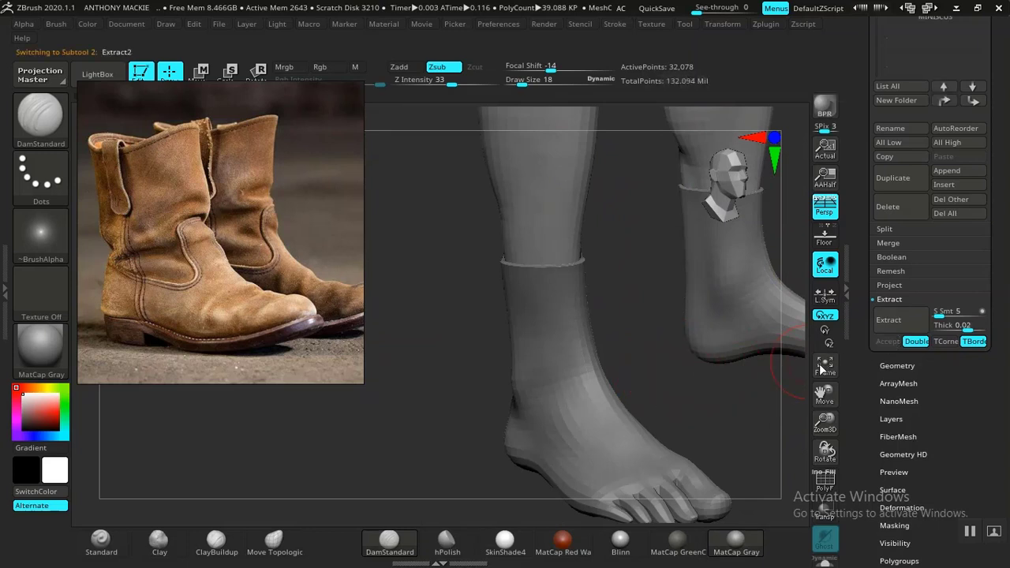
# - Frame the extracted foot shell and turn on its polyframe display
pyautogui.moveTo(686, 390); pyautogui.dragTo(700, 344)
pyautogui.moveTo(624, 357); pyautogui.dragTo(692, 351)
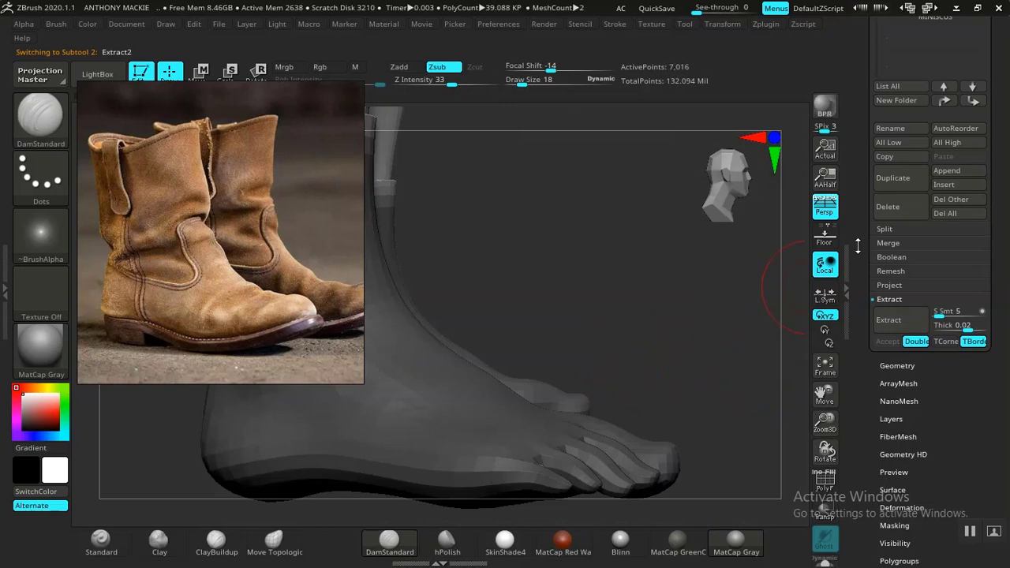
pyautogui.moveTo(860, 305); pyautogui.dragTo(859, 418)
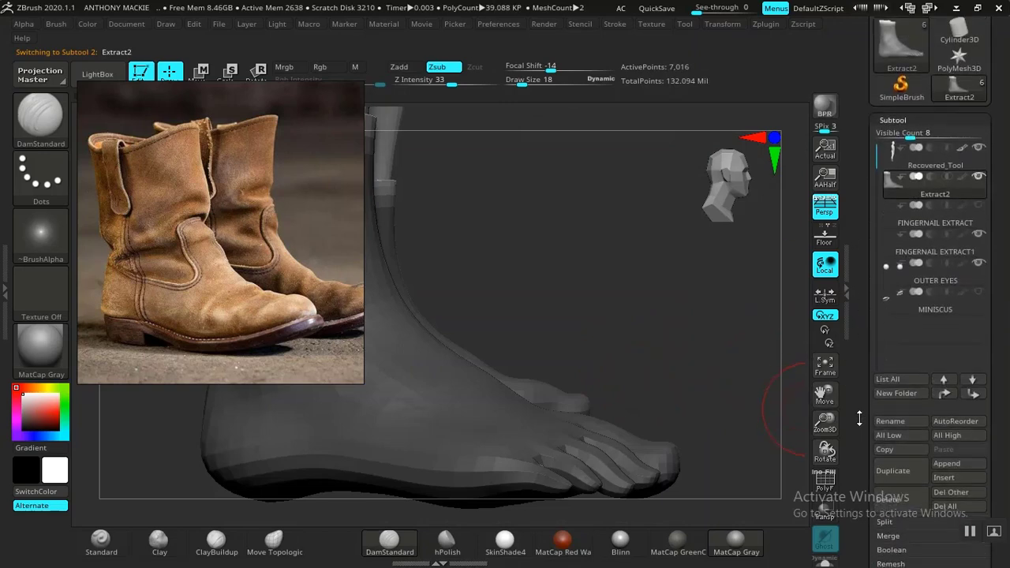
pyautogui.moveTo(858, 378); pyautogui.dragTo(838, 357)
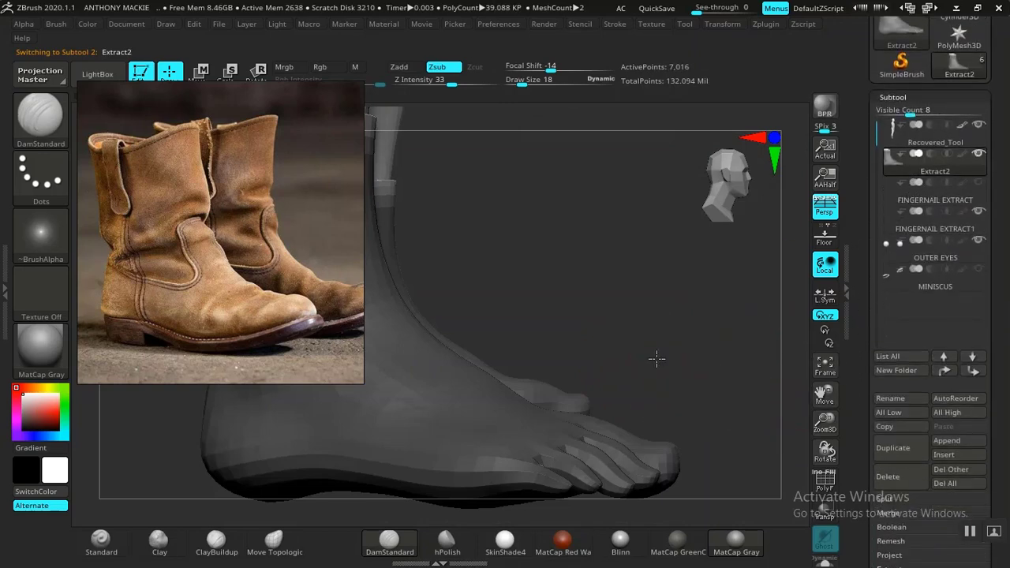
pyautogui.keyDown('alt'); pyautogui.moveTo(657, 359); pyautogui.dragTo(614, 324); pyautogui.keyUp('alt')
pyautogui.press('f')
pyautogui.press('f')
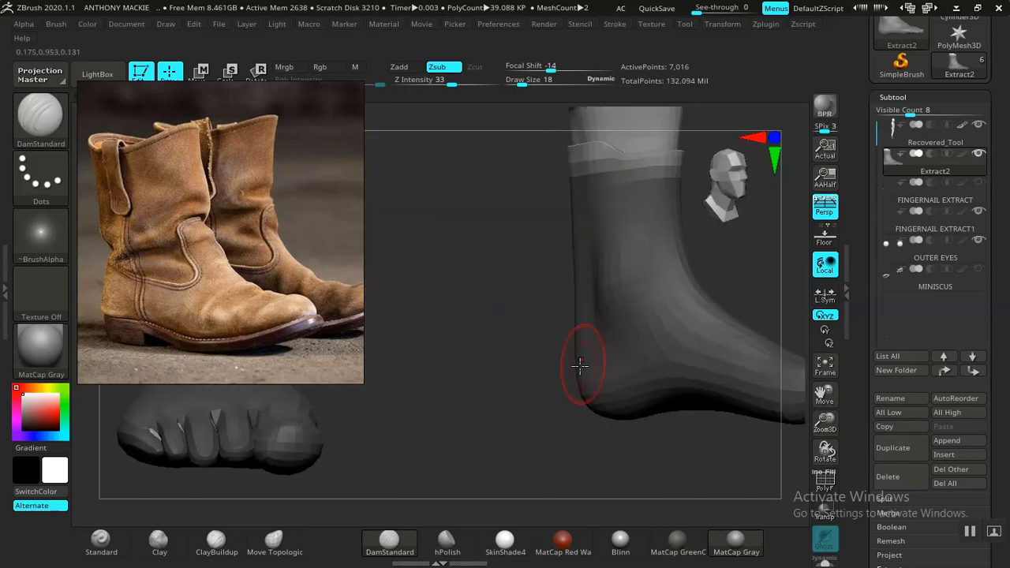
pyautogui.moveTo(580, 364)
pyautogui.keyDown('shift'); pyautogui.mouseDown()
pyautogui.moveTo(523, 419)
pyautogui.moveTo(582, 439)
pyautogui.moveTo(591, 419)
pyautogui.moveTo(577, 397)
pyautogui.mouseUp(); pyautogui.keyUp('shift')
pyautogui.hotkey('shift', 'f')
# - Isolate the outer polygroup of the foot shell, delete the hidden geometry and turn off the polyframe display
pyautogui.moveTo(709, 313)
pyautogui.keyDown('alt'); pyautogui.mouseDown()
pyautogui.moveTo(696, 371)
pyautogui.moveTo(660, 413)
pyautogui.moveTo(622, 423)
pyautogui.moveTo(570, 417)
pyautogui.moveTo(633, 401)
pyautogui.moveTo(620, 392)
pyautogui.mouseUp(); pyautogui.keyUp('alt')
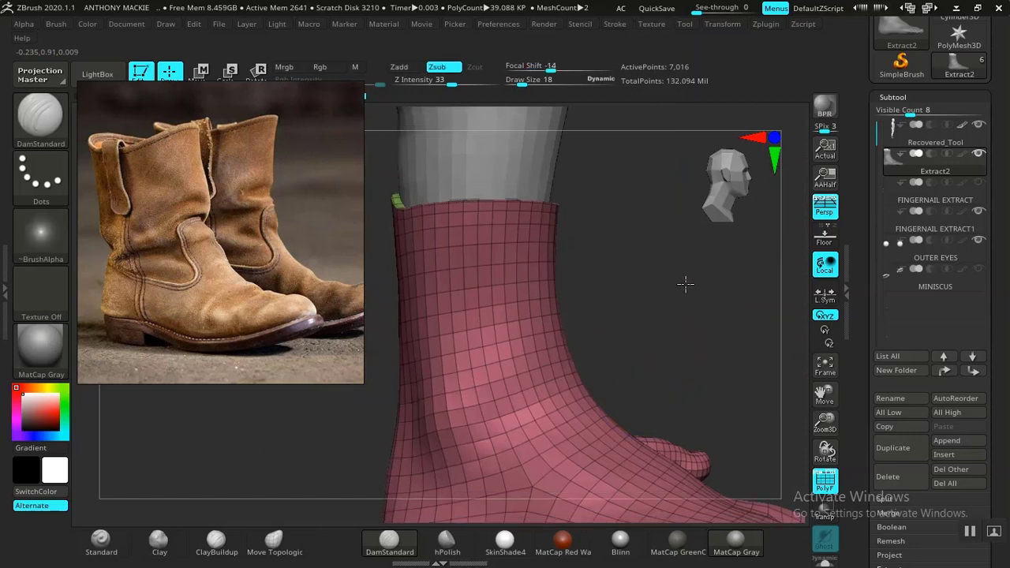
pyautogui.moveTo(685, 284); pyautogui.dragTo(608, 357)
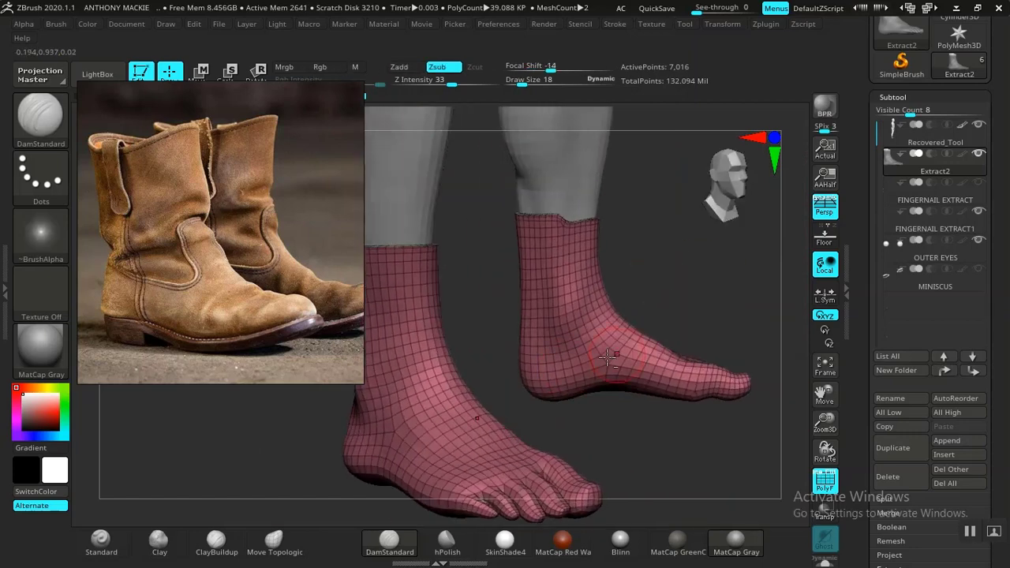
pyautogui.moveTo(571, 329); pyautogui.dragTo(534, 323)
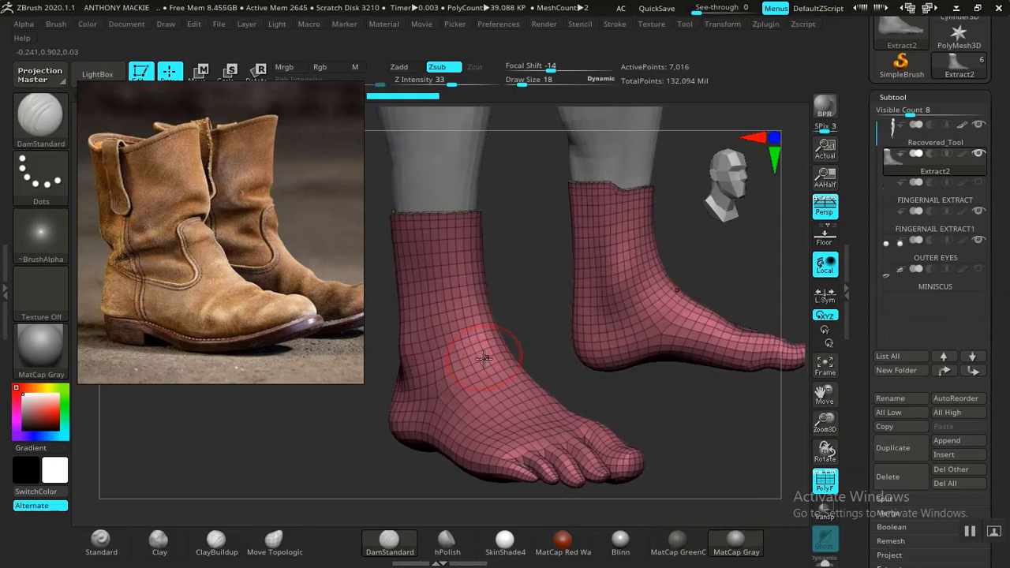
pyautogui.press('ctrl')
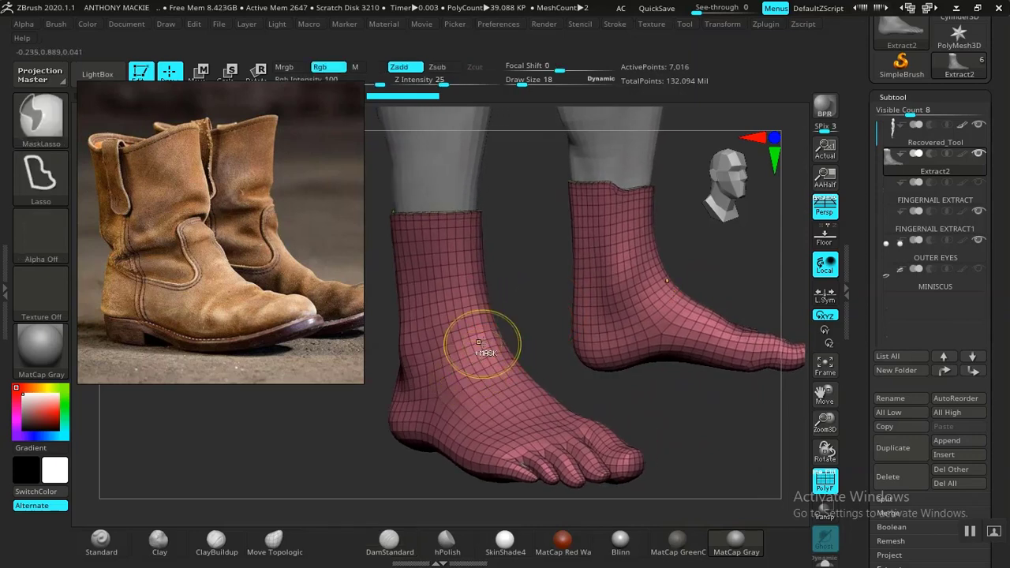
pyautogui.moveTo(525, 312)
pyautogui.mouseDown()
pyautogui.moveTo(532, 336)
pyautogui.moveTo(555, 307)
pyautogui.moveTo(574, 372)
pyautogui.moveTo(579, 356)
pyautogui.moveTo(552, 343)
pyautogui.moveTo(577, 376)
pyautogui.moveTo(633, 370)
pyautogui.moveTo(522, 389)
pyautogui.mouseUp()
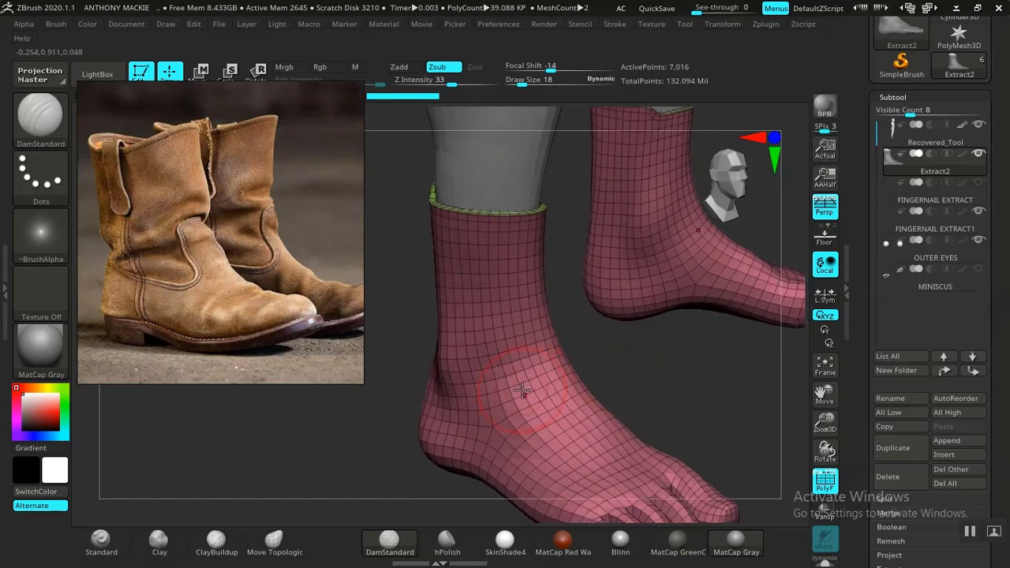
pyautogui.hotkey('ctrl', 'shift')
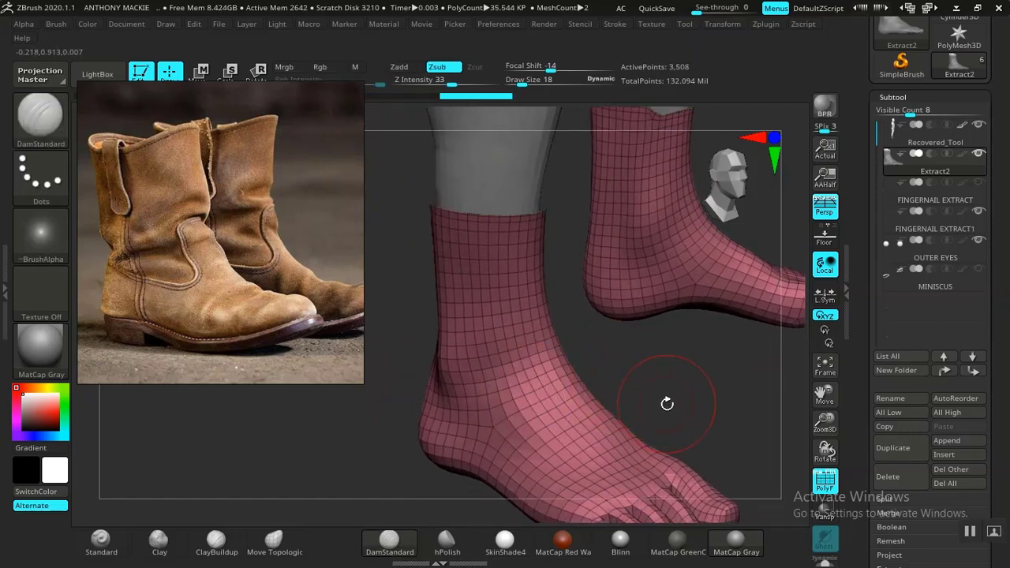
pyautogui.moveTo(668, 403)
pyautogui.mouseDown()
pyautogui.moveTo(608, 367)
pyautogui.moveTo(630, 363)
pyautogui.moveTo(656, 454)
pyautogui.moveTo(674, 440)
pyautogui.moveTo(651, 381)
pyautogui.moveTo(781, 316)
pyautogui.mouseUp()
pyautogui.scroll(-10, 862, 342)
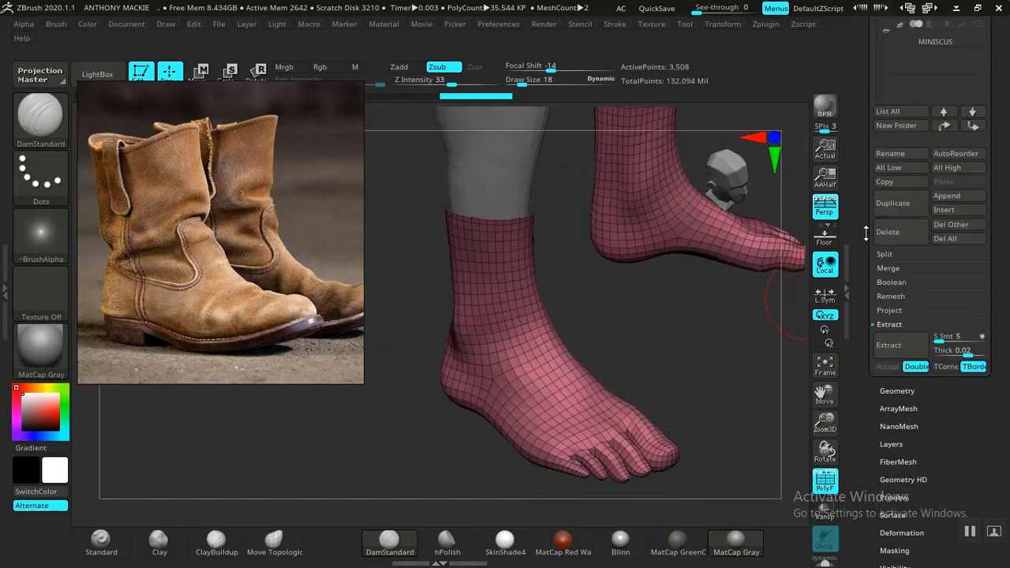
pyautogui.click(898, 219)
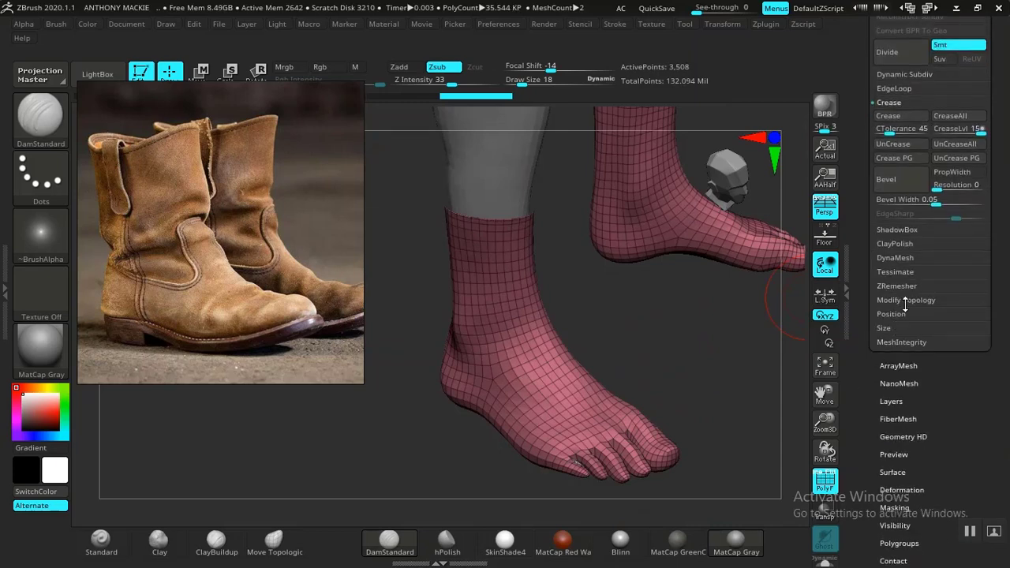
pyautogui.click(905, 302)
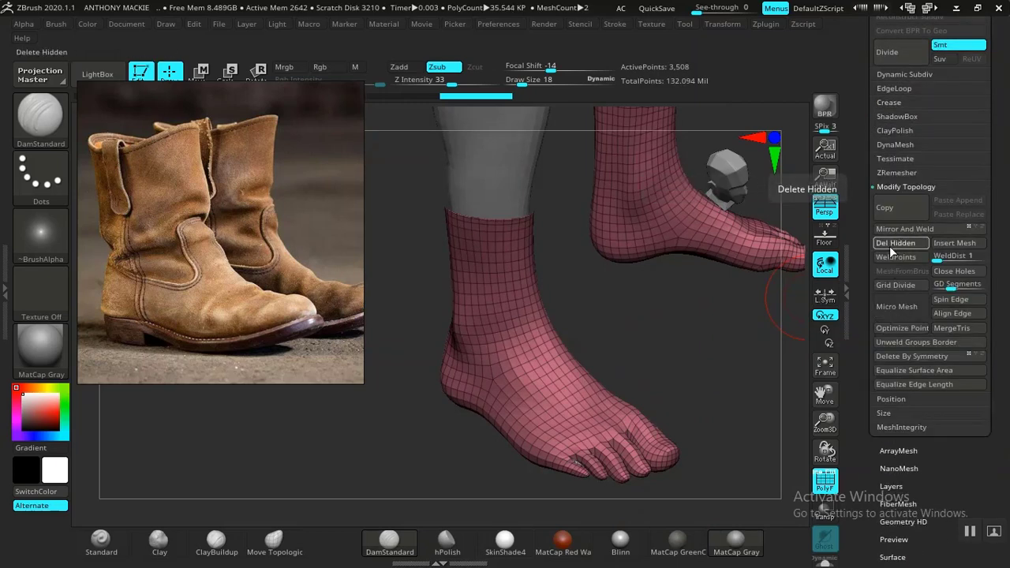
pyautogui.click(890, 248)
pyautogui.moveTo(663, 345); pyautogui.dragTo(710, 323)
pyautogui.hotkey('shift', 'f')
# - Mask the front of the foot shell including the toes, and invert the mask
pyautogui.moveTo(862, 264); pyautogui.dragTo(859, 235)
pyautogui.moveTo(647, 311)
pyautogui.mouseDown()
pyautogui.moveTo(642, 289)
pyautogui.moveTo(652, 325)
pyautogui.moveTo(675, 347)
pyautogui.moveTo(631, 275)
pyautogui.moveTo(700, 303)
pyautogui.mouseUp()
pyautogui.press('ctrl')
pyautogui.moveTo(576, 354)
pyautogui.keyDown('ctrl'); pyautogui.mouseDown()
pyautogui.moveTo(624, 505)
pyautogui.moveTo(656, 342)
pyautogui.mouseUp(); pyautogui.keyUp('ctrl')
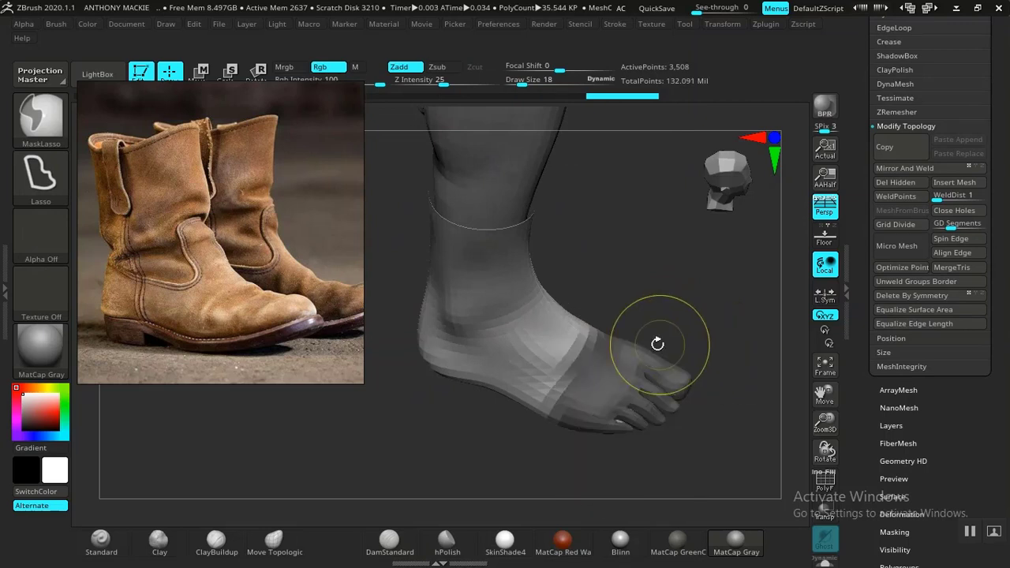
pyautogui.keyDown('ctrl'); pyautogui.click(671, 286); pyautogui.keyUp('ctrl')
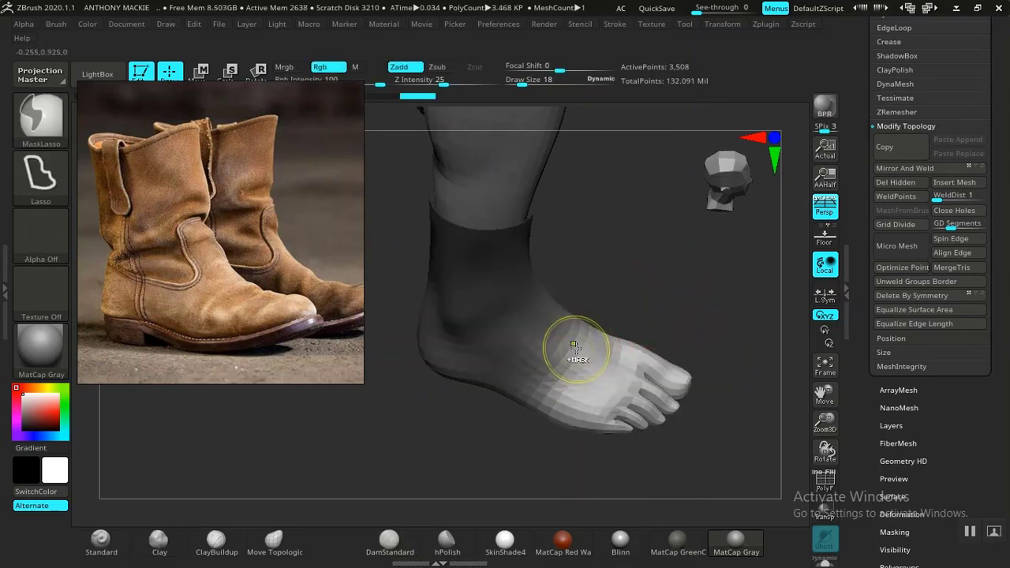
# - Try to smooth the unmasked toes of the foot shell with the Polish and Polish By Groups deformations
pyautogui.moveTo(883, 352); pyautogui.dragTo(883, 182)
pyautogui.click(900, 345)
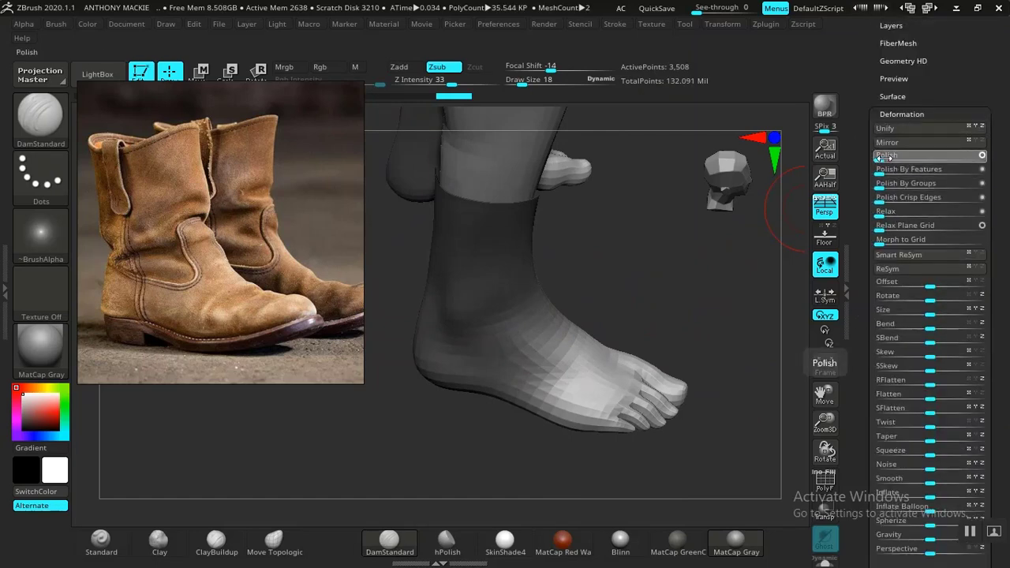
pyautogui.click(882, 156)
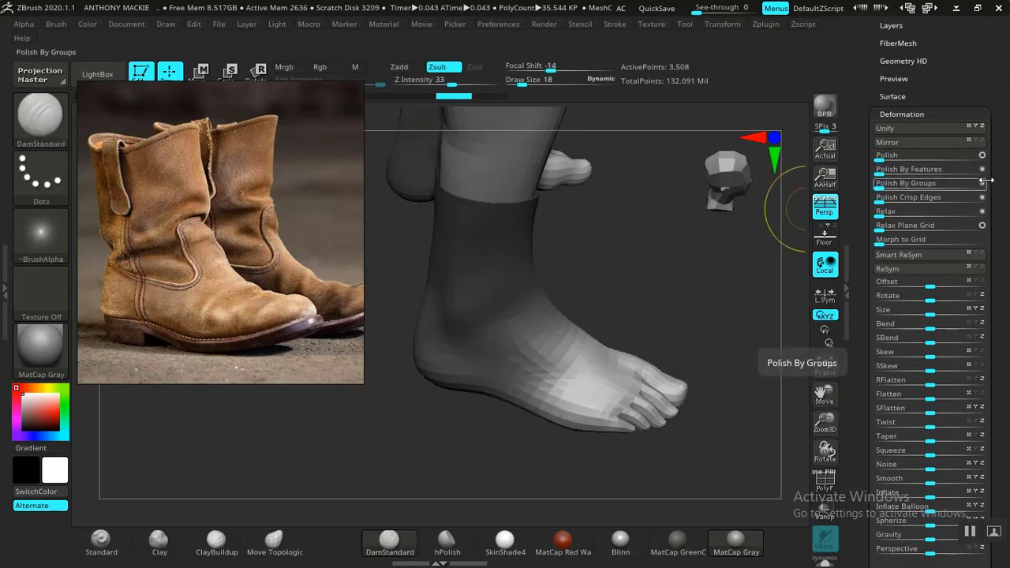
pyautogui.moveTo(887, 188); pyautogui.dragTo(882, 187)
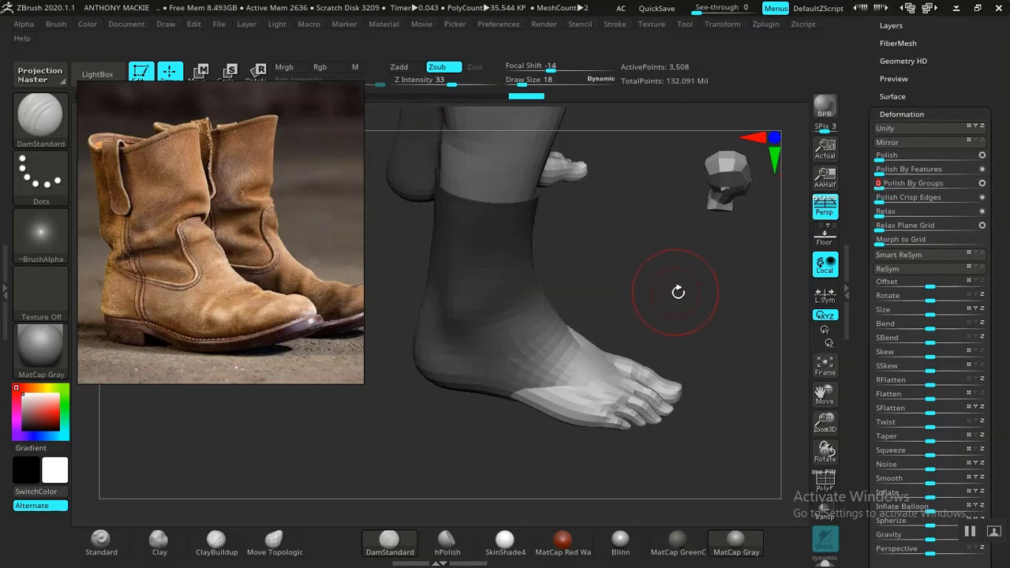
pyautogui.moveTo(678, 293)
pyautogui.mouseDown()
pyautogui.moveTo(649, 304)
pyautogui.moveTo(679, 300)
pyautogui.mouseUp()
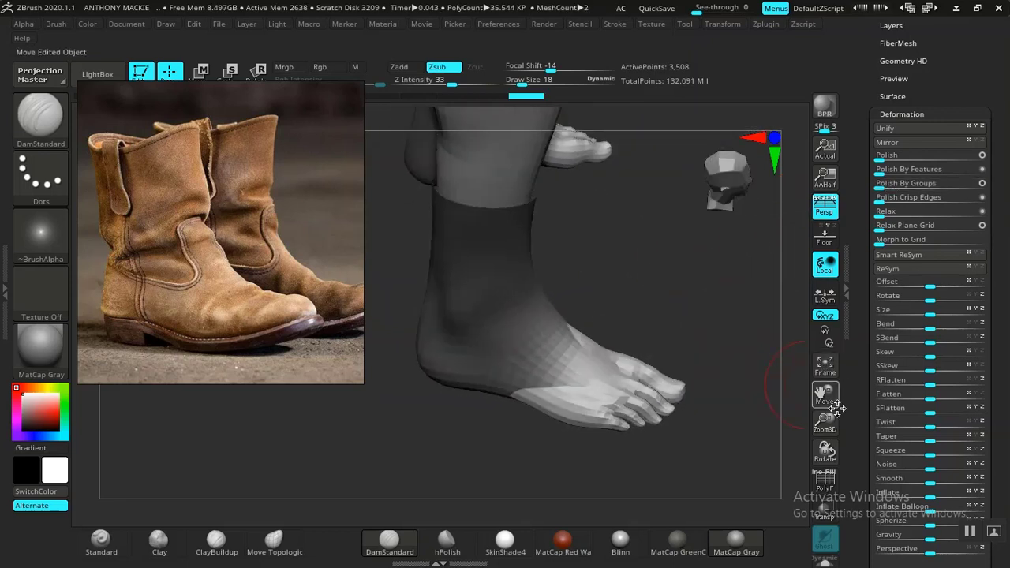
# - Show only the foot shell with Solo mode and turn on its polyframe display
pyautogui.click(825, 562)
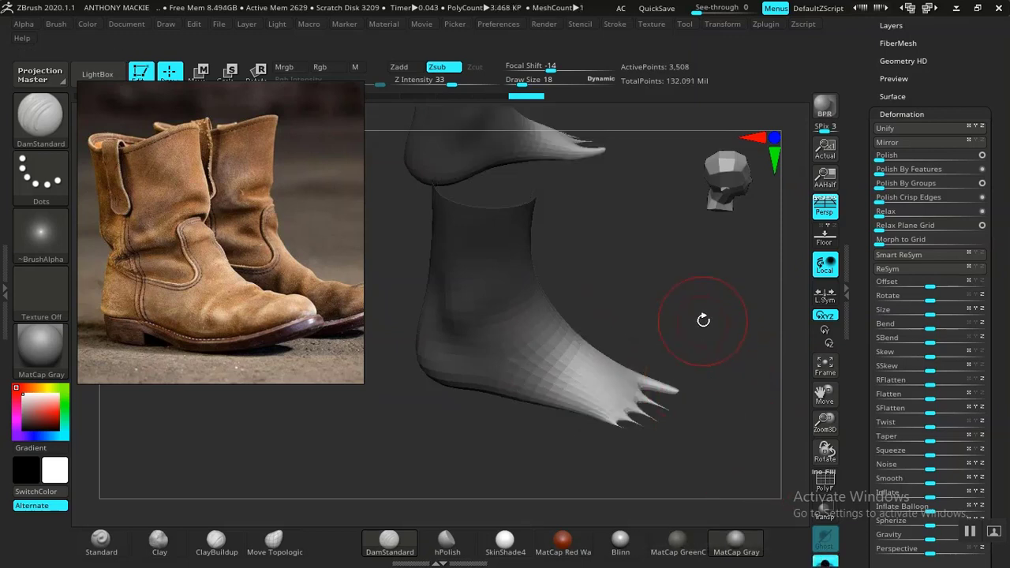
pyautogui.moveTo(699, 316)
pyautogui.mouseDown()
pyautogui.moveTo(655, 313)
pyautogui.moveTo(706, 354)
pyautogui.moveTo(684, 334)
pyautogui.moveTo(693, 321)
pyautogui.moveTo(694, 329)
pyautogui.mouseUp()
pyautogui.hotkey('shift', 'f')
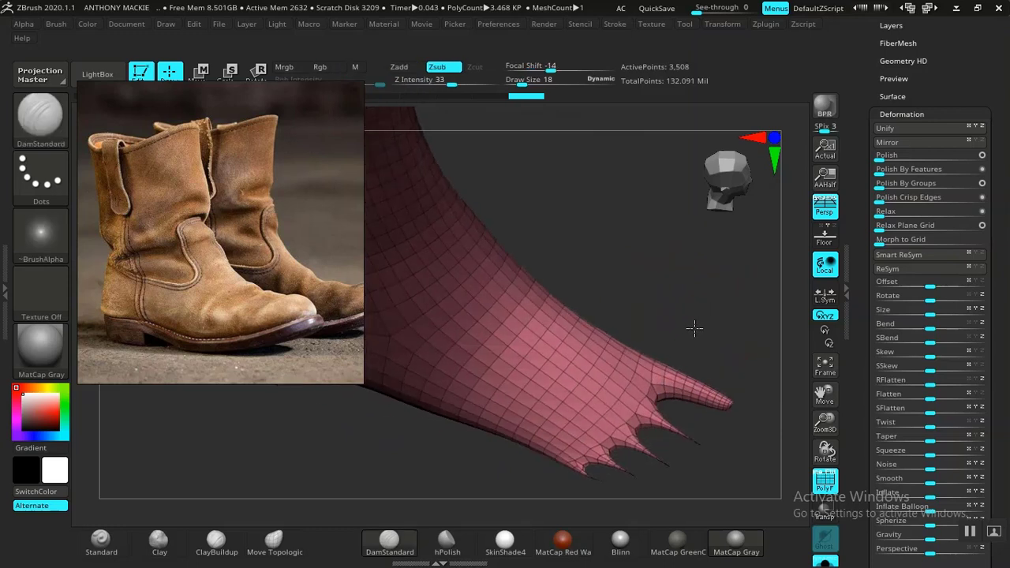
# - Apply Polish By Groups to the toes once more, and undo all the polishing of the foot shell
pyautogui.moveTo(881, 184); pyautogui.dragTo(887, 186)
pyautogui.hotkey('ctrl', 'z')
pyautogui.hotkey('ctrl', 'z')
pyautogui.hotkey('ctrl', 'z')
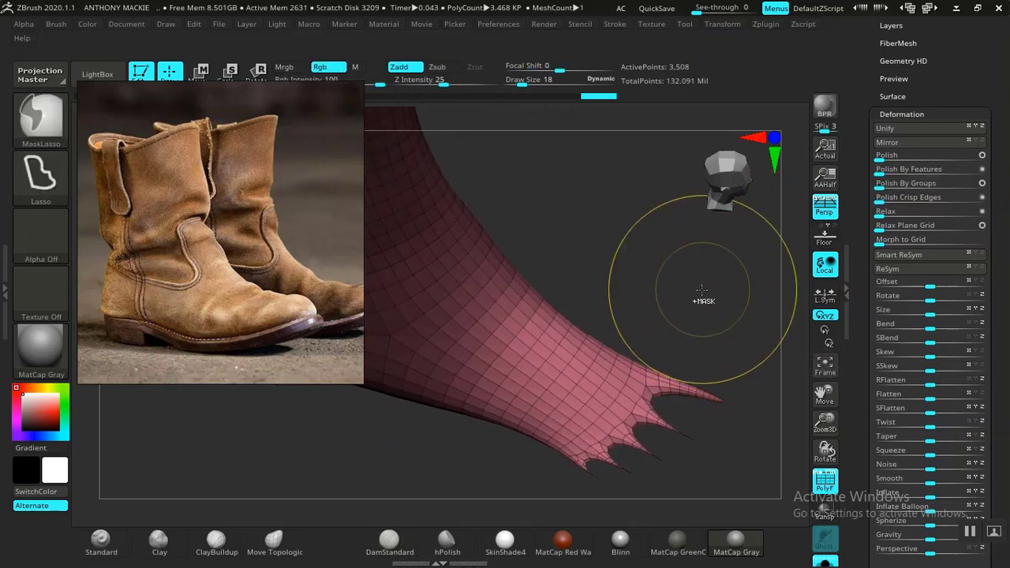
pyautogui.hotkey('ctrl', 'z')
pyautogui.moveTo(705, 268)
pyautogui.mouseDown()
pyautogui.moveTo(705, 282)
pyautogui.moveTo(692, 278)
pyautogui.mouseUp()
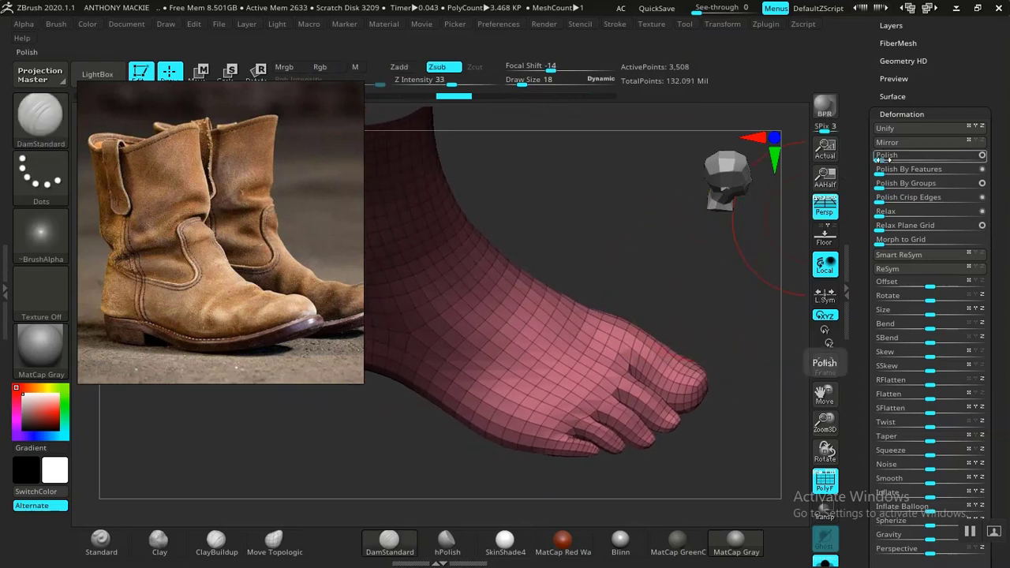
# - Shrink the foot shell's toes with the Polish deformation, and smooth them with the Smooth brush at Z Intensity 87
pyautogui.moveTo(878, 159); pyautogui.dragTo(917, 158)
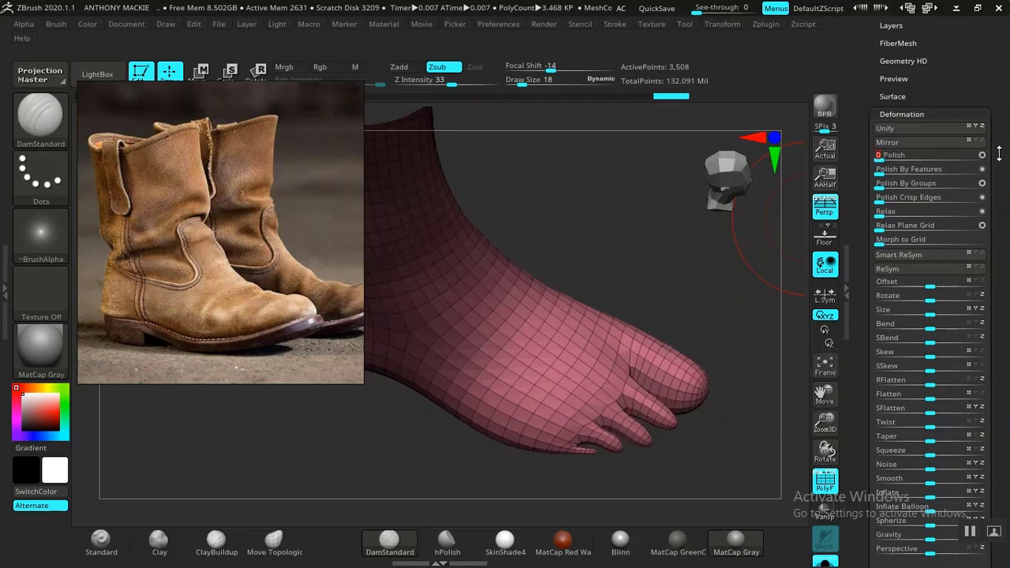
pyautogui.moveTo(880, 160); pyautogui.dragTo(891, 159)
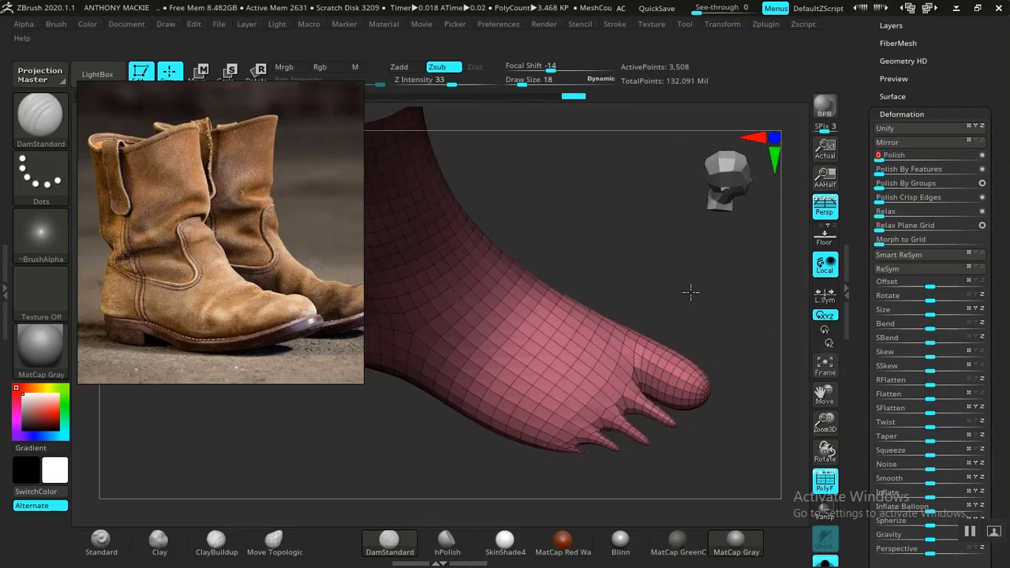
pyautogui.moveTo(689, 289)
pyautogui.mouseDown()
pyautogui.moveTo(692, 308)
pyautogui.moveTo(670, 303)
pyautogui.moveTo(656, 405)
pyautogui.mouseUp()
pyautogui.press('shift')
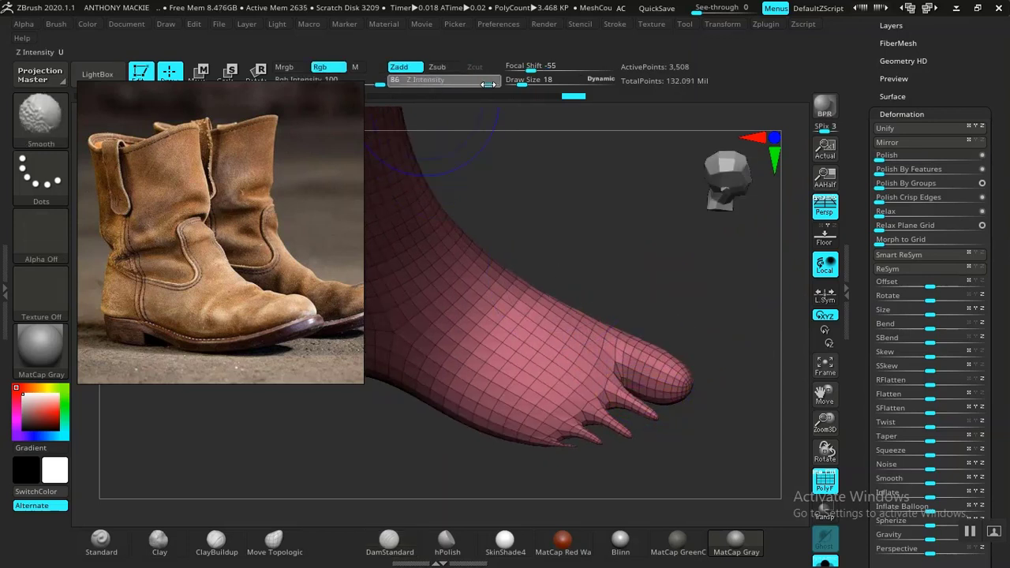
pyautogui.moveTo(488, 83); pyautogui.dragTo(489, 84)
pyautogui.press('shift')
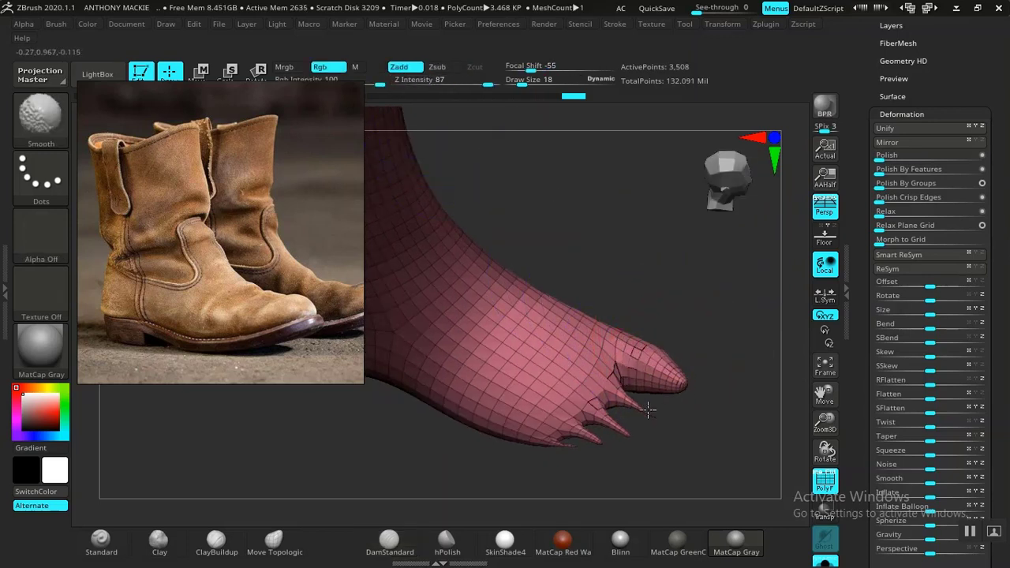
pyautogui.keyDown('shift'); pyautogui.moveTo(677, 386); pyautogui.dragTo(670, 384); pyautogui.keyUp('shift')
pyautogui.moveTo(683, 395)
pyautogui.mouseDown()
pyautogui.moveTo(661, 390)
pyautogui.moveTo(593, 412)
pyautogui.mouseUp()
pyautogui.keyDown('shift'); pyautogui.moveTo(594, 406); pyautogui.dragTo(593, 402); pyautogui.keyUp('shift')
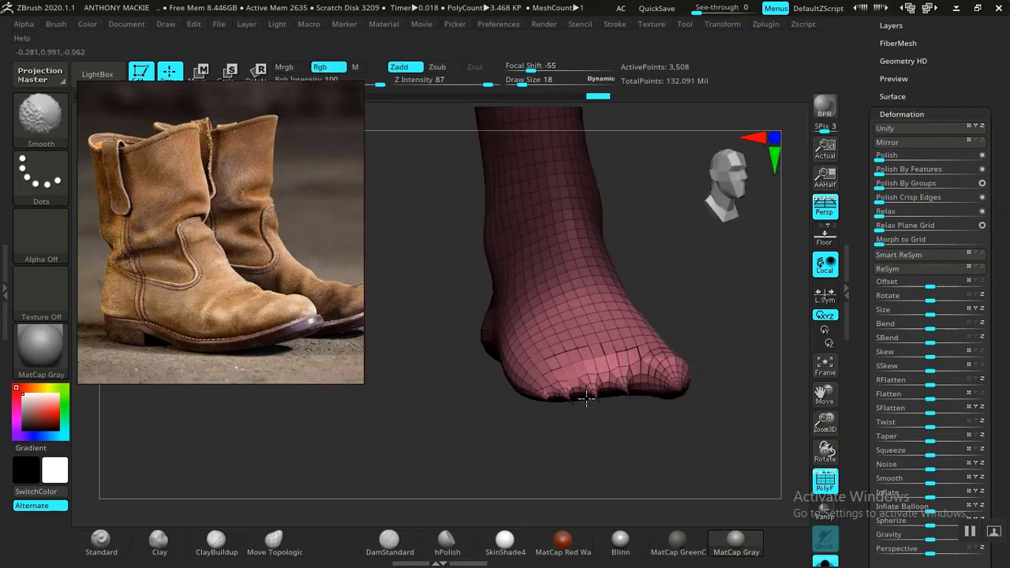
pyautogui.moveTo(685, 391); pyautogui.dragTo(623, 421)
# - Turn on double-sided display for the foot shell, and set the brush's Draw Size to 10
pyautogui.moveTo(507, 445)
pyautogui.mouseDown()
pyautogui.moveTo(532, 428)
pyautogui.moveTo(500, 392)
pyautogui.moveTo(531, 396)
pyautogui.moveTo(492, 318)
pyautogui.moveTo(472, 329)
pyautogui.mouseUp()
pyautogui.moveTo(487, 301); pyautogui.dragTo(823, 418)
pyautogui.scroll(-10, 876, 316)
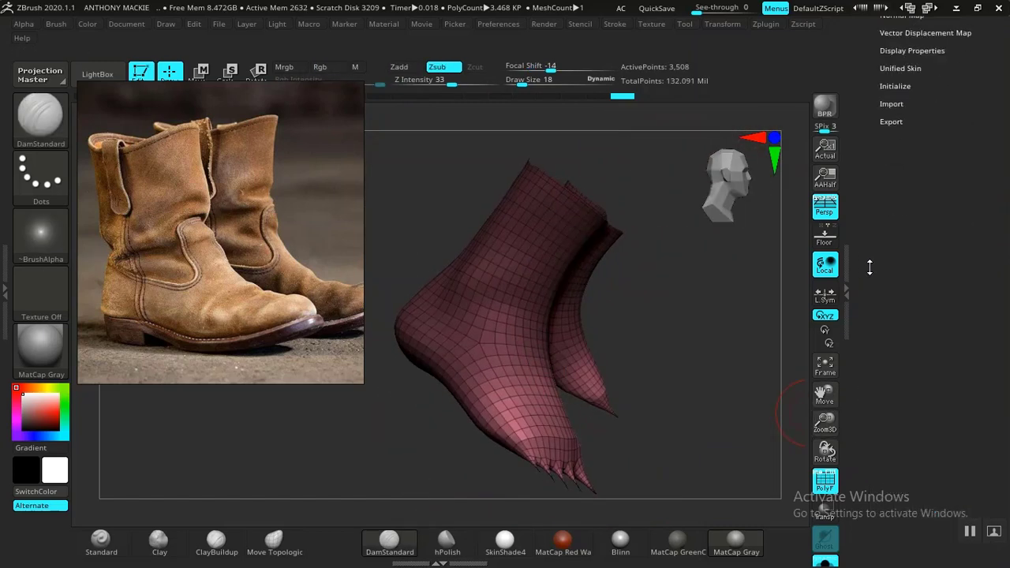
pyautogui.click(890, 258)
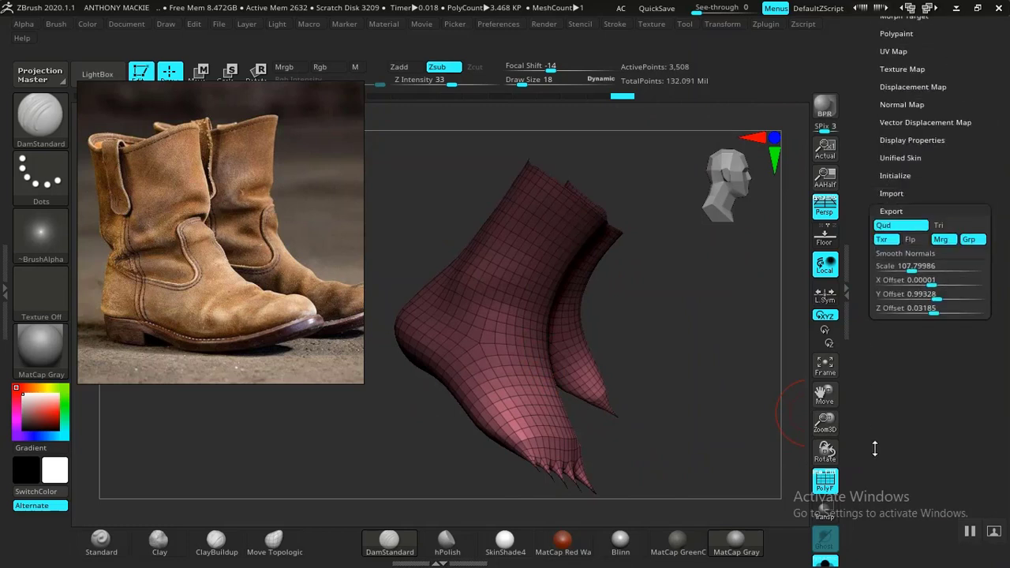
pyautogui.click(907, 141)
pyautogui.moveTo(673, 379)
pyautogui.mouseDown()
pyautogui.moveTo(661, 421)
pyautogui.moveTo(645, 372)
pyautogui.moveTo(642, 424)
pyautogui.moveTo(661, 404)
pyautogui.moveTo(648, 357)
pyautogui.mouseUp()
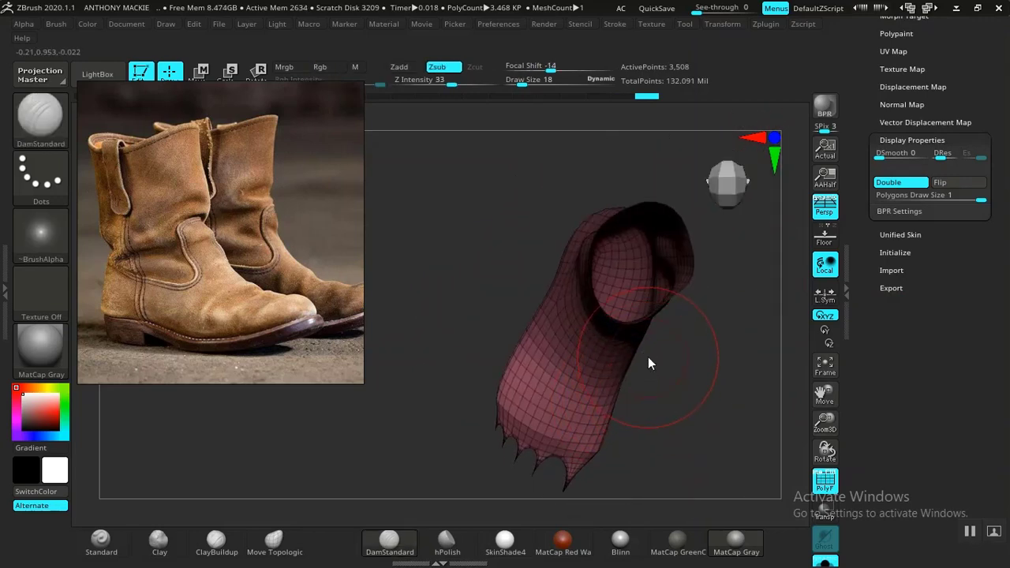
pyautogui.rightClick(648, 357)
pyautogui.moveTo(657, 400); pyautogui.dragTo(624, 398)
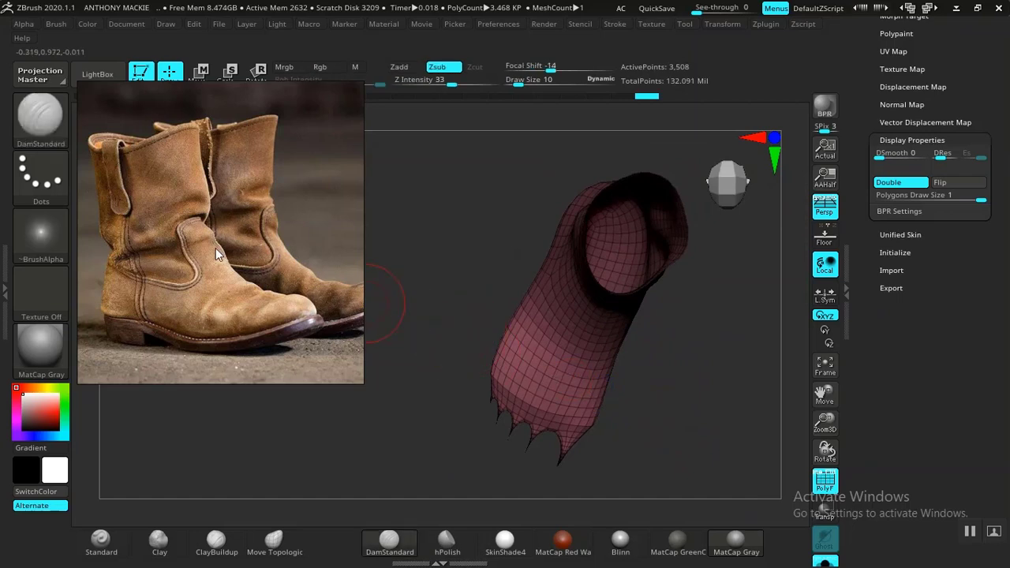
# - Move the boot reference image away from the foot shell, and clip off the toe spikes along a curve with the ClipCurve brush
pyautogui.moveTo(287, 262); pyautogui.dragTo(948, 217)
pyautogui.moveTo(412, 316)
pyautogui.mouseDown()
pyautogui.moveTo(296, 314)
pyautogui.moveTo(500, 345)
pyautogui.moveTo(207, 261)
pyautogui.mouseUp()
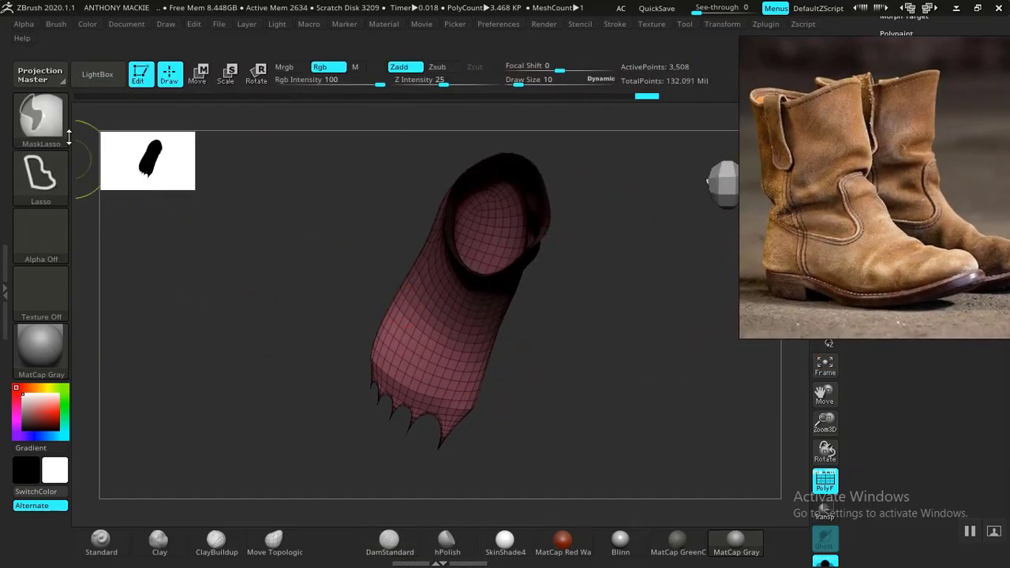
pyautogui.hotkey('ctrl', 'shift')
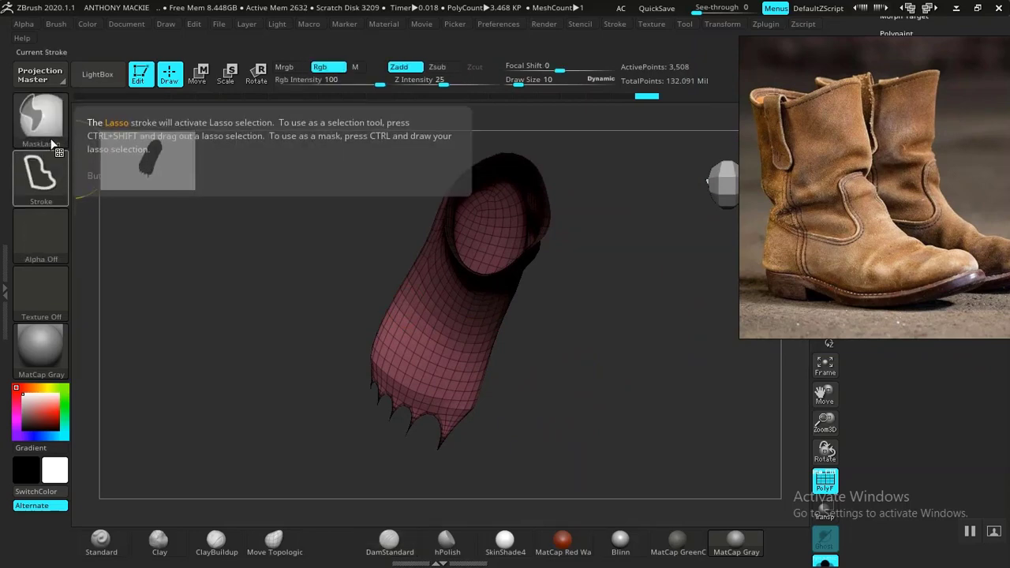
pyautogui.click(41, 118)
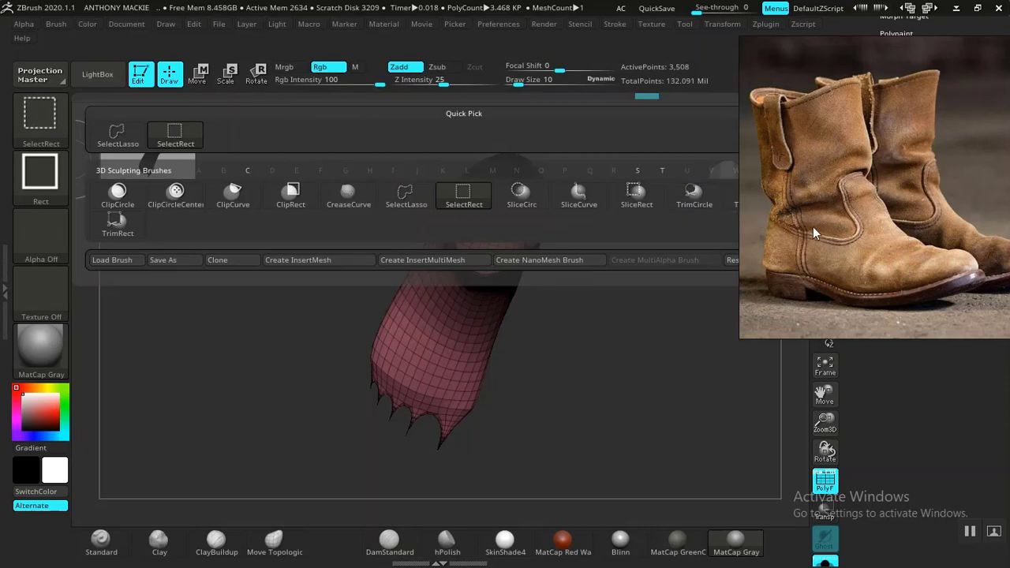
pyautogui.moveTo(232, 194)
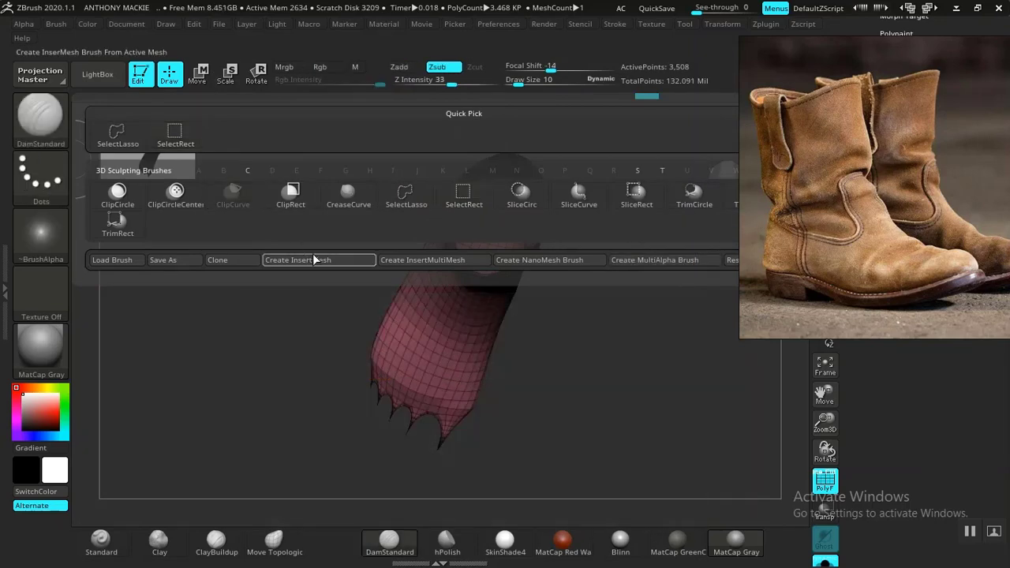
pyautogui.keyDown('ctrl'); pyautogui.keyDown('shift'); pyautogui.moveTo(523, 431); pyautogui.dragTo(461, 433); pyautogui.keyUp('shift'); pyautogui.keyUp('ctrl')
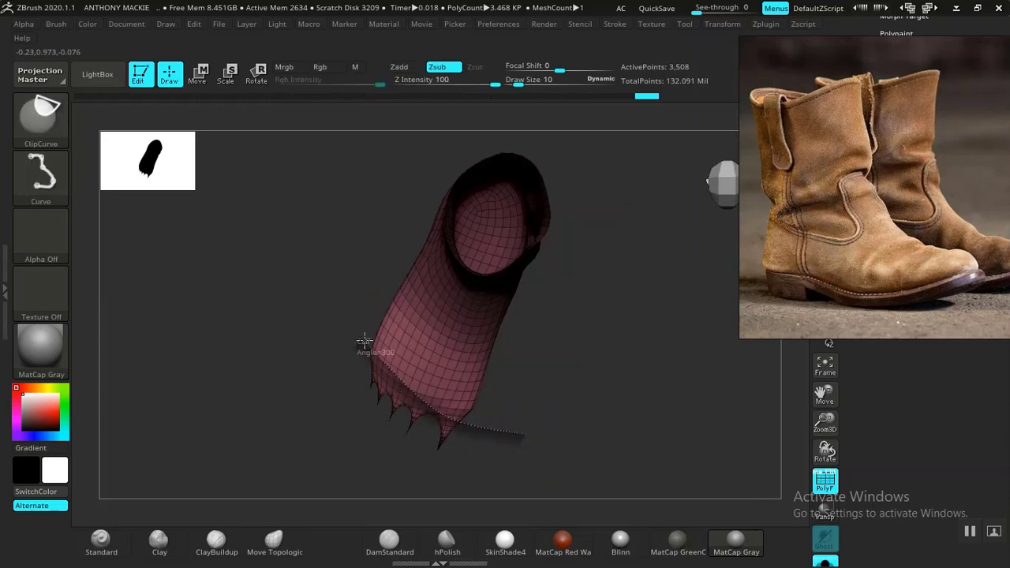
pyautogui.keyDown('ctrl'); pyautogui.keyDown('shift'); pyautogui.moveTo(341, 310); pyautogui.dragTo(339, 305); pyautogui.keyUp('shift'); pyautogui.keyUp('ctrl')
# - Smooth the clipped toe end of the foot shell with the Smooth brush
pyautogui.moveTo(537, 389)
pyautogui.mouseDown()
pyautogui.moveTo(563, 376)
pyautogui.moveTo(583, 260)
pyautogui.moveTo(640, 208)
pyautogui.moveTo(557, 361)
pyautogui.moveTo(466, 459)
pyautogui.moveTo(500, 466)
pyautogui.moveTo(557, 435)
pyautogui.moveTo(633, 336)
pyautogui.moveTo(638, 286)
pyautogui.moveTo(473, 405)
pyautogui.mouseUp()
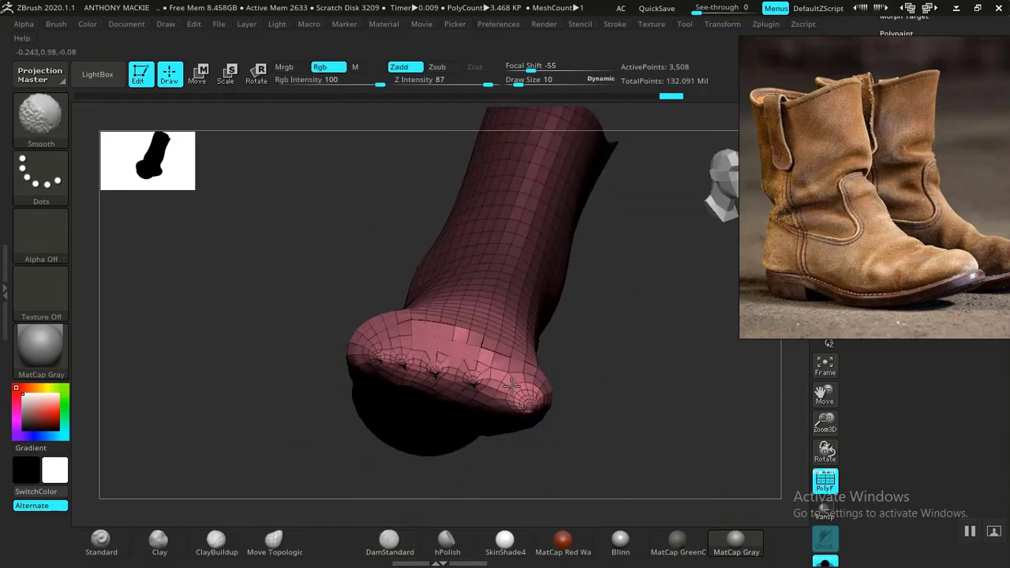
pyautogui.moveTo(545, 403)
pyautogui.mouseDown()
pyautogui.moveTo(621, 460)
pyautogui.moveTo(591, 421)
pyautogui.moveTo(591, 455)
pyautogui.moveTo(529, 452)
pyautogui.moveTo(573, 415)
pyautogui.moveTo(481, 447)
pyautogui.moveTo(436, 380)
pyautogui.mouseUp()
pyautogui.keyDown('shift'); pyautogui.moveTo(502, 394); pyautogui.dragTo(414, 370); pyautogui.keyUp('shift')
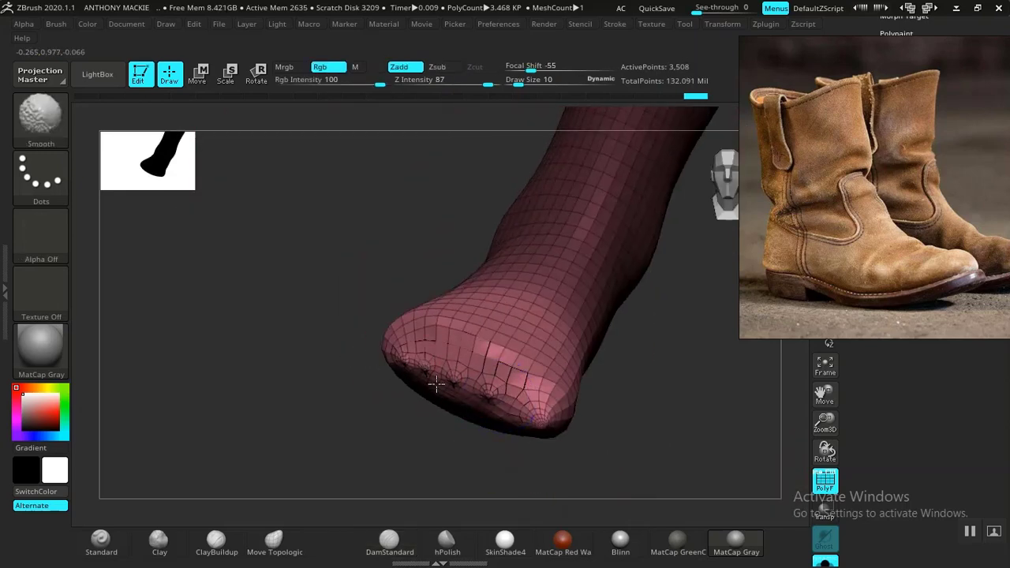
pyautogui.moveTo(596, 429); pyautogui.dragTo(535, 464)
pyautogui.moveTo(433, 447); pyautogui.dragTo(413, 417)
# - Try a second ClipCurve cut across the toe end of the foot shell, and undo it
pyautogui.keyDown('ctrl'); pyautogui.keyDown('shift'); pyautogui.moveTo(475, 463); pyautogui.dragTo(478, 385); pyautogui.keyUp('shift'); pyautogui.keyUp('ctrl')
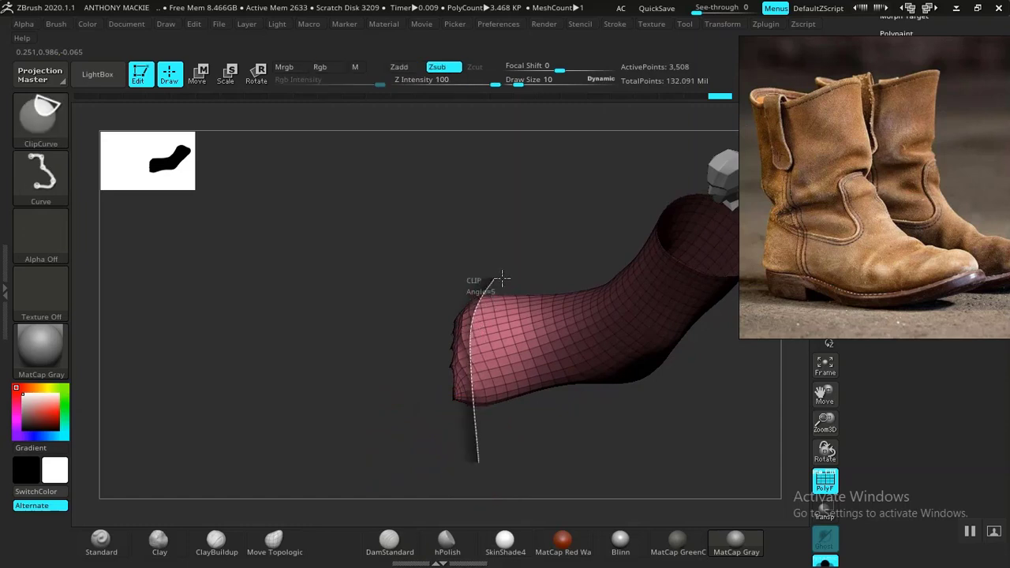
pyautogui.keyDown('ctrl'); pyautogui.keyDown('shift'); pyautogui.moveTo(503, 275); pyautogui.dragTo(504, 274); pyautogui.keyUp('shift'); pyautogui.keyUp('ctrl')
pyautogui.moveTo(451, 428); pyautogui.dragTo(518, 440)
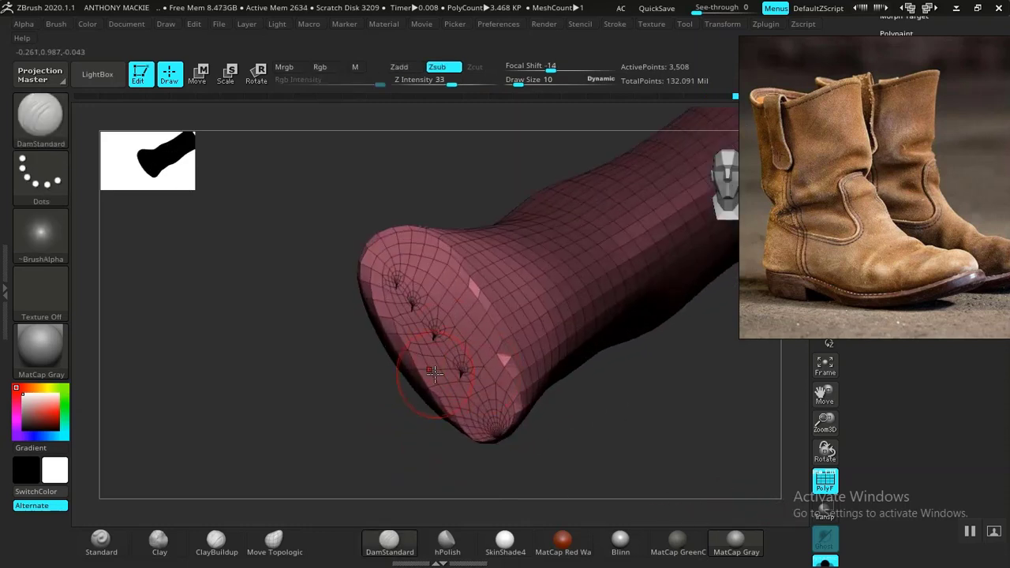
pyautogui.hotkey('ctrl', 'z')
# - Clear the mask on the foot shell, and move the boot reference image back to its former side
pyautogui.keyDown('alt'); pyautogui.moveTo(600, 425); pyautogui.dragTo(543, 439); pyautogui.keyUp('alt')
pyautogui.keyDown('alt'); pyautogui.moveTo(383, 415); pyautogui.dragTo(584, 413); pyautogui.keyUp('alt')
pyautogui.keyDown('ctrl'); pyautogui.click(630, 392); pyautogui.keyUp('ctrl')
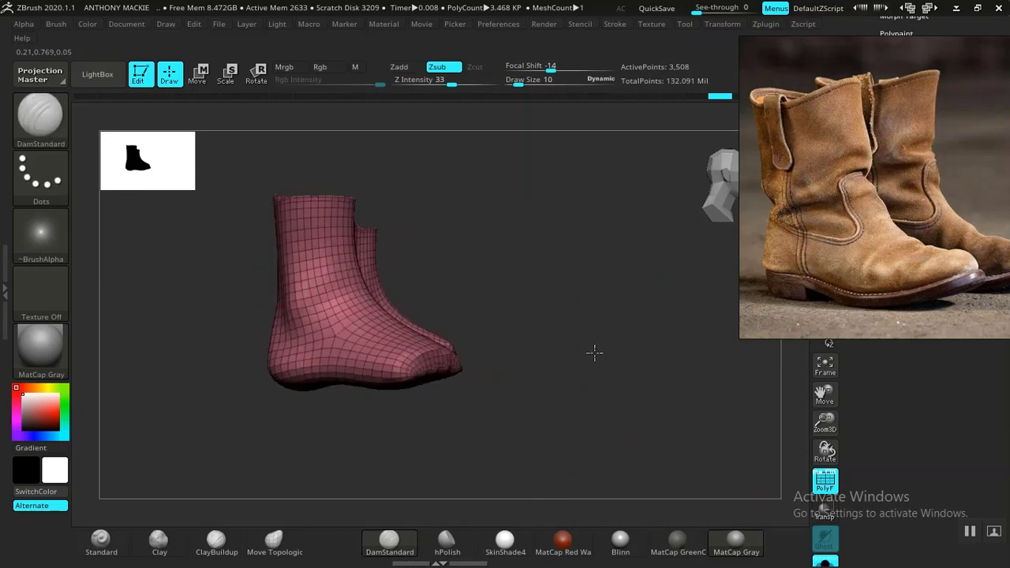
pyautogui.moveTo(572, 359); pyautogui.dragTo(660, 354)
pyautogui.moveTo(851, 262); pyautogui.dragTo(170, 237)
pyautogui.moveTo(577, 288); pyautogui.dragTo(670, 364)
# - Smooth the whole unmasked foot shell slightly with the Polish By Groups deformation
pyautogui.moveTo(857, 259); pyautogui.dragTo(847, 349)
pyautogui.click(902, 306)
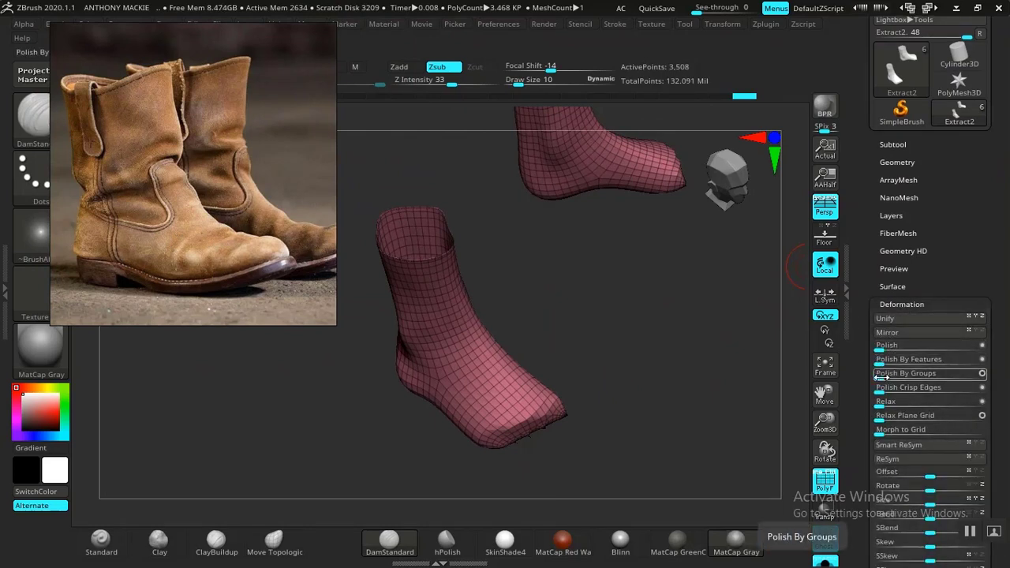
pyautogui.moveTo(876, 377); pyautogui.dragTo(878, 376)
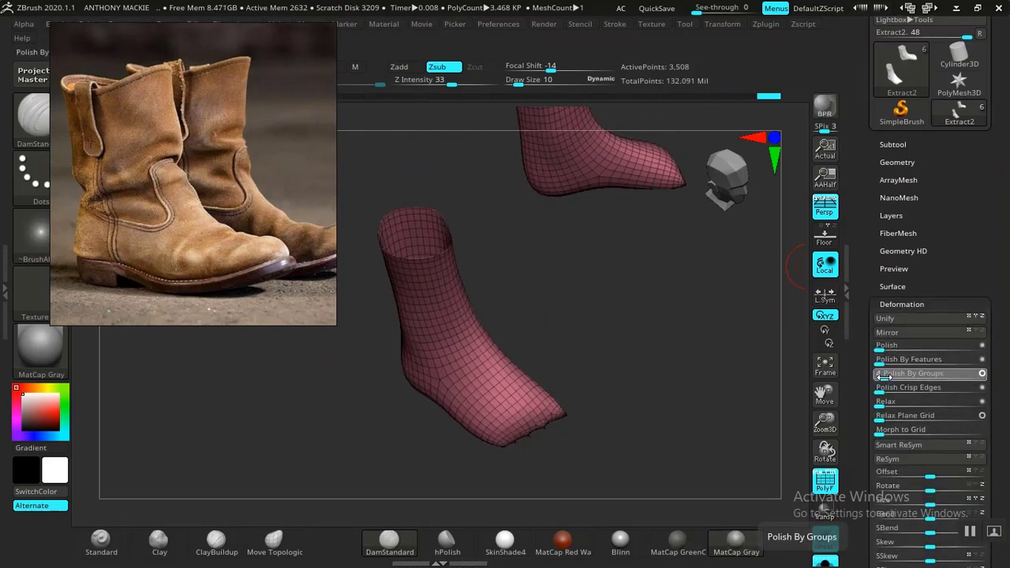
pyautogui.moveTo(629, 377); pyautogui.dragTo(692, 327)
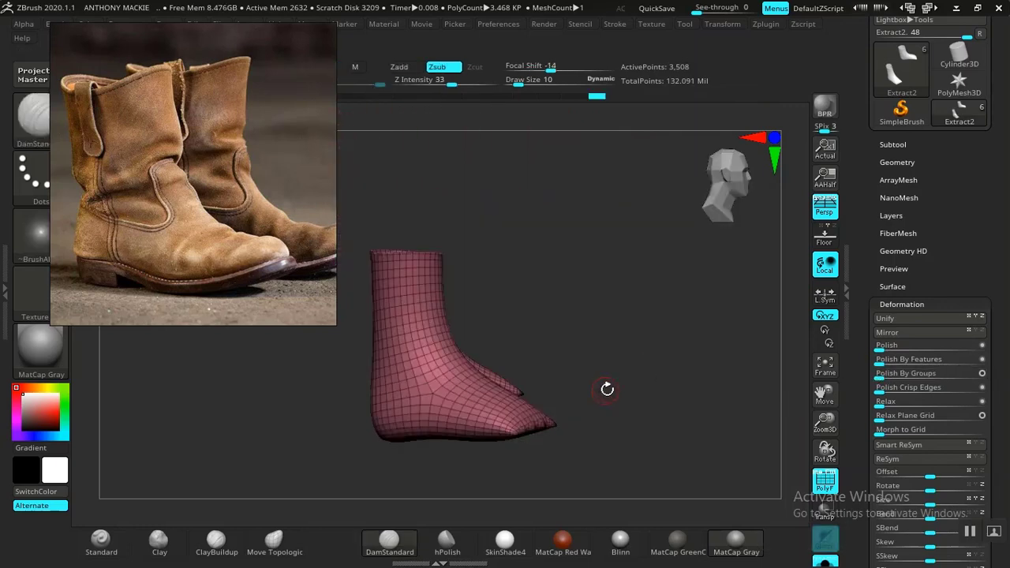
pyautogui.moveTo(607, 389)
pyautogui.mouseDown()
pyautogui.moveTo(661, 333)
pyautogui.moveTo(701, 305)
pyautogui.moveTo(726, 302)
pyautogui.moveTo(656, 408)
pyautogui.moveTo(562, 455)
pyautogui.moveTo(670, 383)
pyautogui.moveTo(669, 368)
pyautogui.moveTo(656, 433)
pyautogui.moveTo(525, 444)
pyautogui.moveTo(593, 427)
pyautogui.mouseUp()
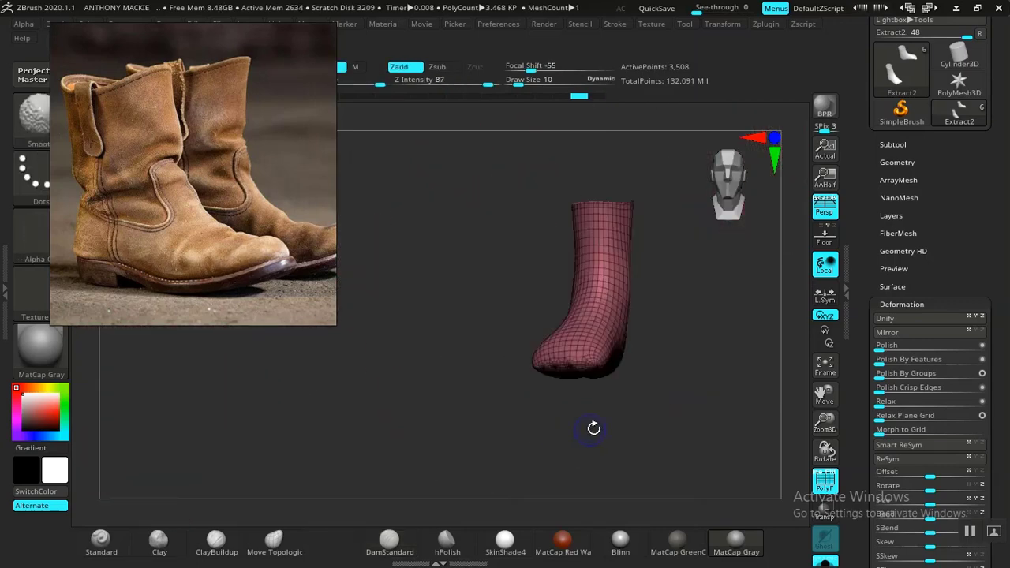
# - Turn off the polyframe display and Solo mode, and compare the foot shell with the figure's legs
pyautogui.keyDown('alt'); pyautogui.moveTo(435, 397); pyautogui.dragTo(432, 414); pyautogui.keyUp('alt')
pyautogui.hotkey('shift', 'f')
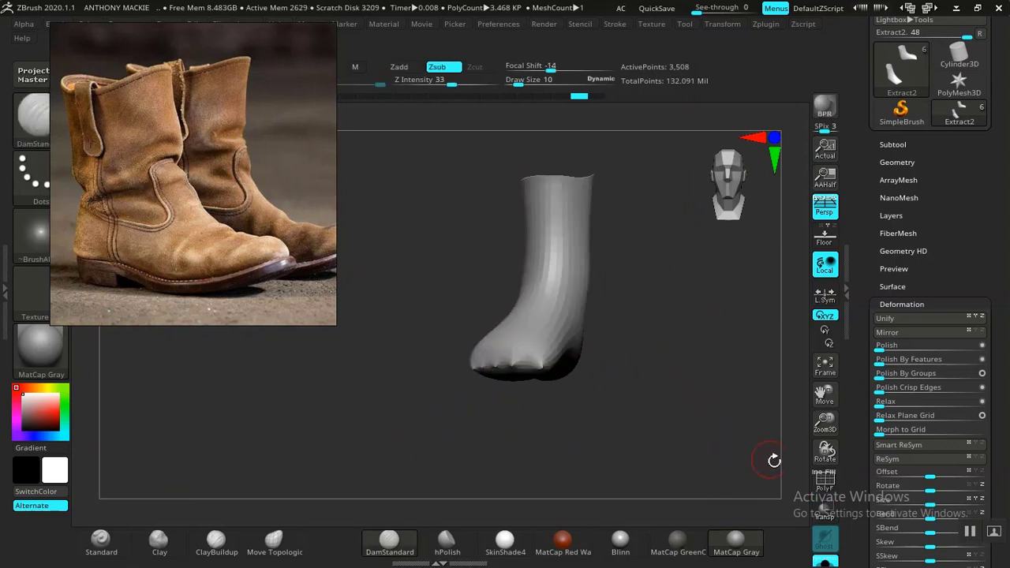
pyautogui.click(826, 563)
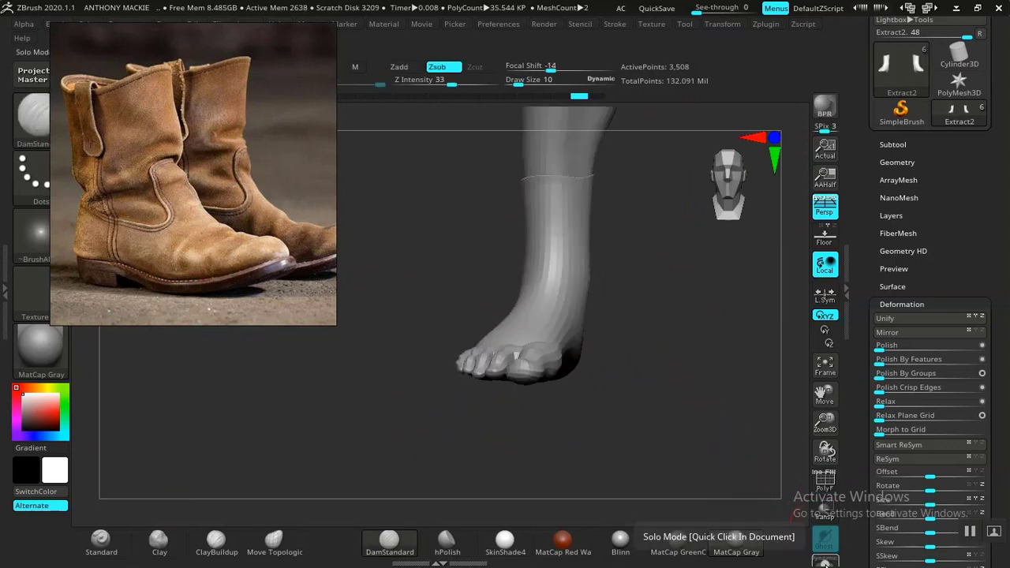
pyautogui.moveTo(670, 392); pyautogui.dragTo(715, 381)
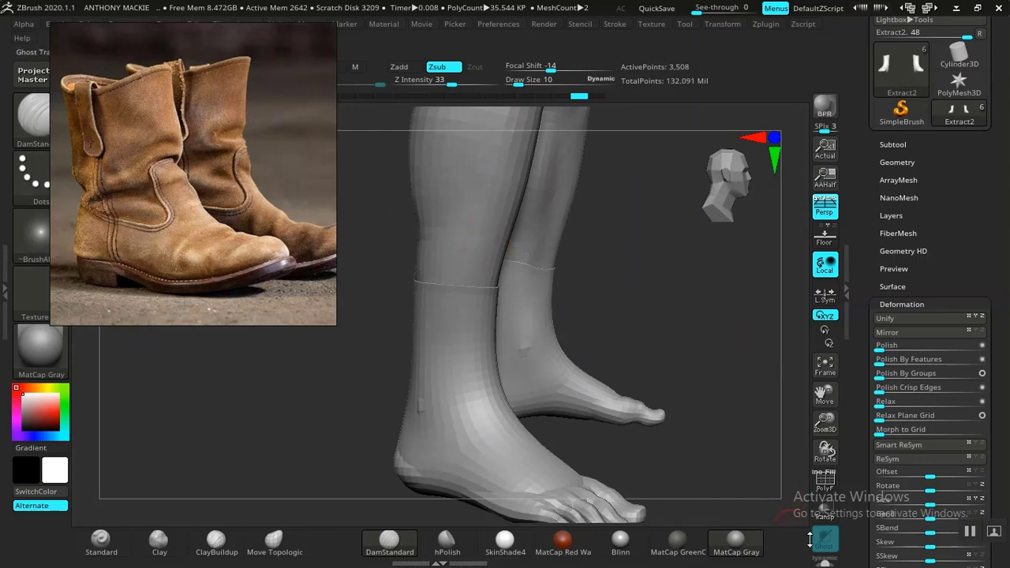
# - Make the body the active subtool, isolate it with Solo mode, and turn on its polyframe display
pyautogui.keyDown('alt'); pyautogui.click(473, 216); pyautogui.keyUp('alt')
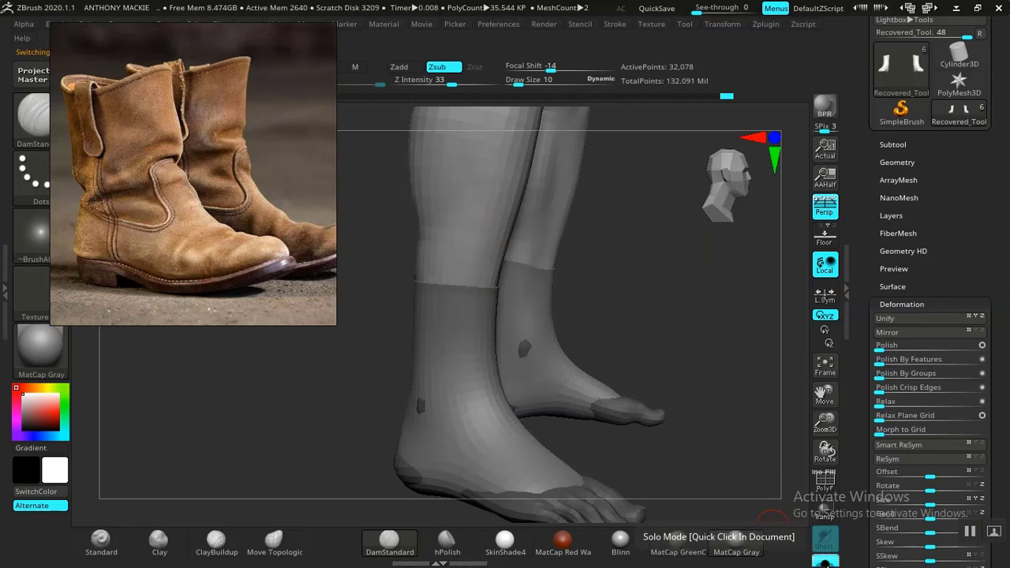
pyautogui.click(825, 562)
pyautogui.press('shift')
pyautogui.hotkey('shift', 'f')
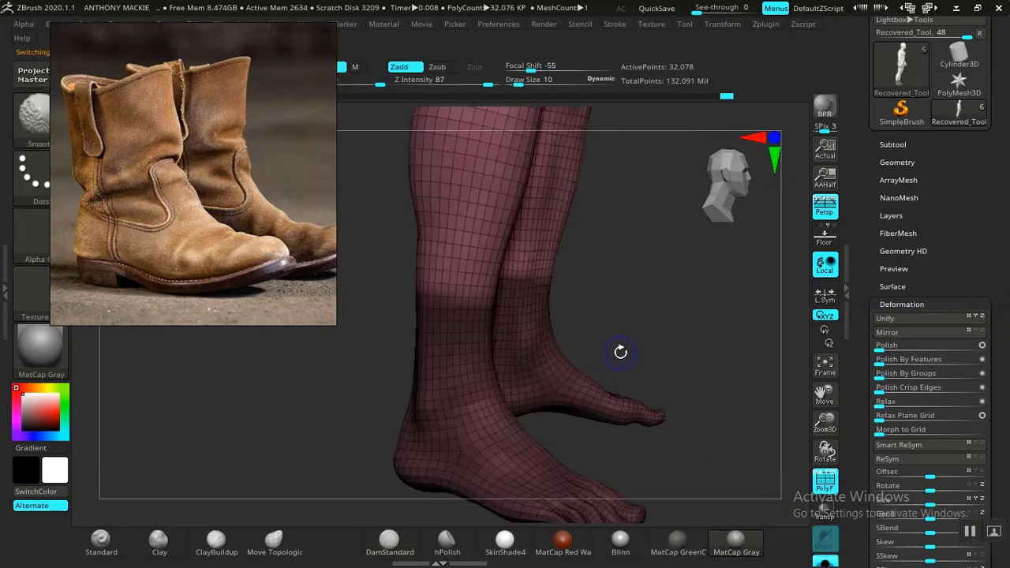
# - Try a polygroup made from the masked feet and ankles, isolate it to check its height, and undo it
pyautogui.hotkey('ctrl', 'w')
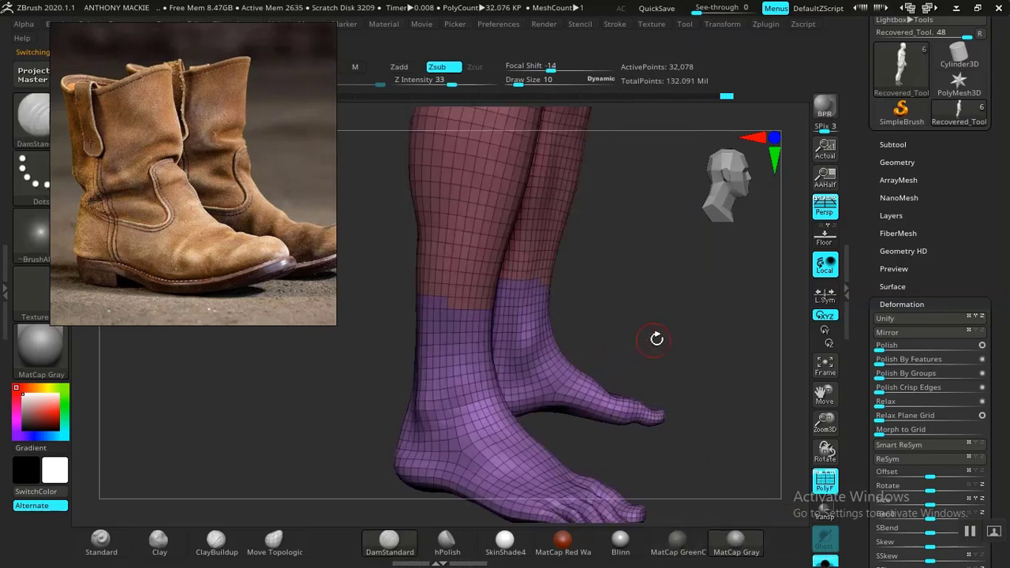
pyautogui.moveTo(655, 339); pyautogui.dragTo(704, 337)
pyautogui.press('ctrl')
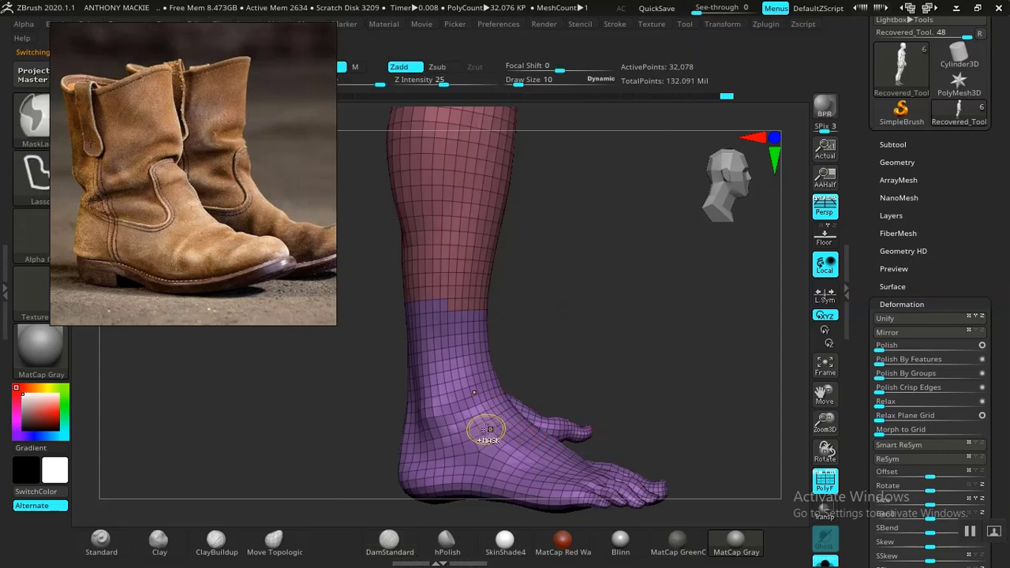
pyautogui.keyDown('ctrl'); pyautogui.keyDown('shift'); pyautogui.click(489, 430); pyautogui.keyUp('shift'); pyautogui.keyUp('ctrl')
pyautogui.moveTo(640, 377)
pyautogui.mouseDown()
pyautogui.moveTo(699, 417)
pyautogui.moveTo(684, 402)
pyautogui.moveTo(656, 473)
pyautogui.moveTo(674, 435)
pyautogui.moveTo(698, 419)
pyautogui.mouseUp()
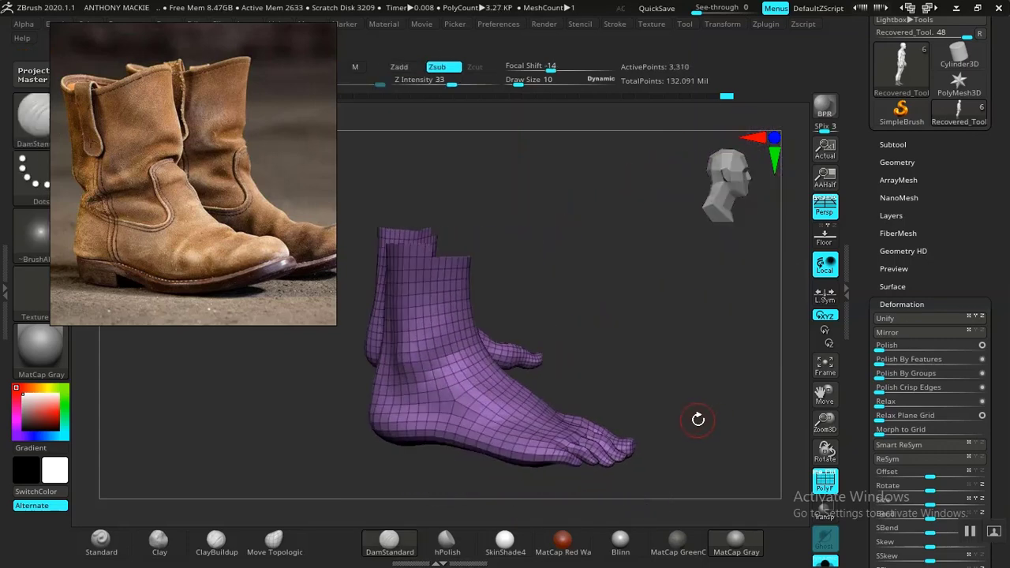
pyautogui.press('ctrl')
pyautogui.keyDown('ctrl'); pyautogui.keyDown('shift'); pyautogui.click(683, 360); pyautogui.keyUp('shift'); pyautogui.keyUp('ctrl')
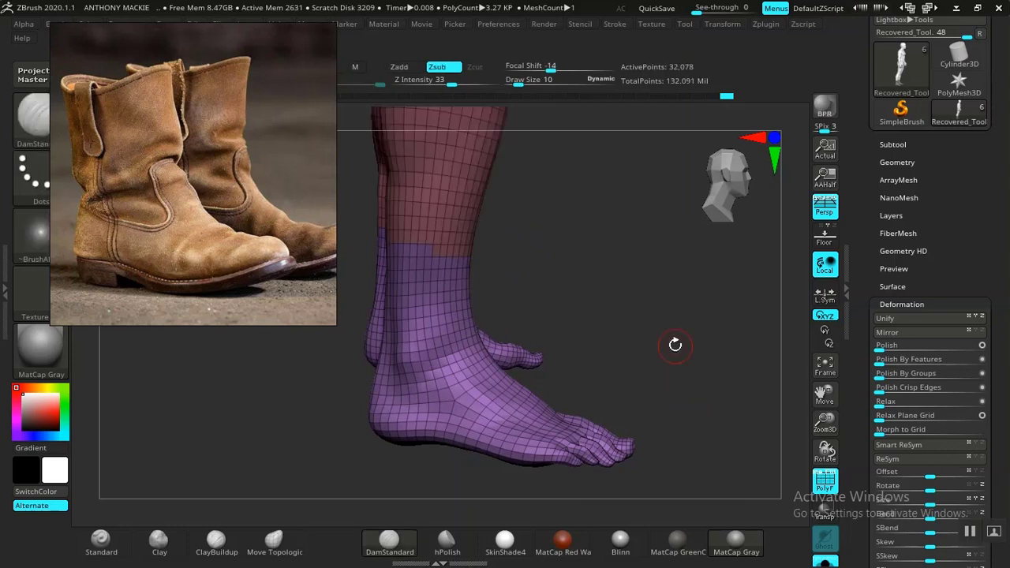
pyautogui.hotkey('ctrl', 'z')
pyautogui.moveTo(657, 367); pyautogui.dragTo(643, 352)
pyautogui.hotkey('ctrl', 'z')
# - Extend the mask higher up both lower legs, and isolate the masked area as a new polygroup
pyautogui.moveTo(562, 298)
pyautogui.mouseDown()
pyautogui.moveTo(577, 304)
pyautogui.moveTo(526, 341)
pyautogui.mouseUp()
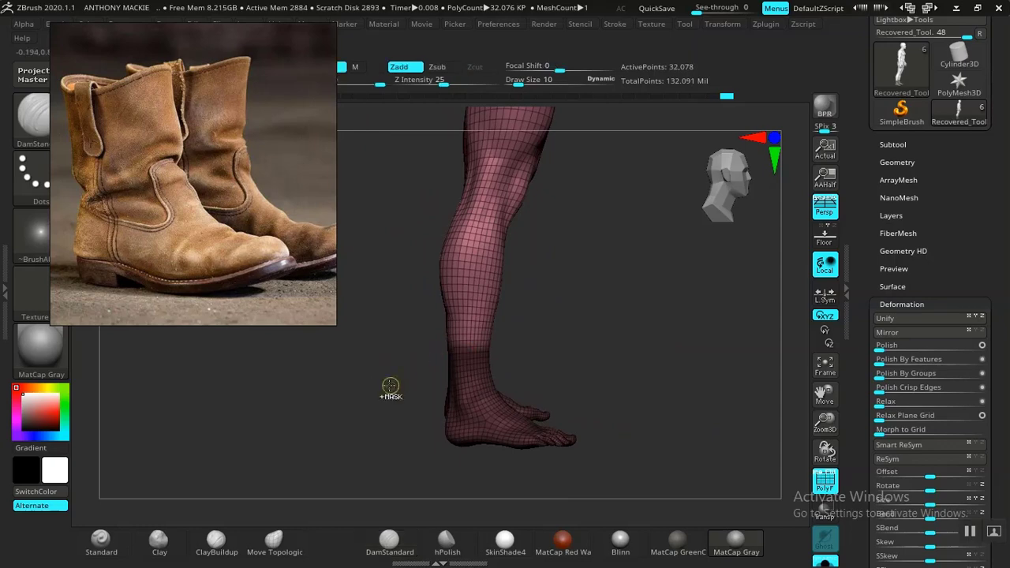
pyautogui.moveTo(377, 399)
pyautogui.keyDown('ctrl'); pyautogui.mouseDown()
pyautogui.moveTo(524, 511)
pyautogui.moveTo(650, 345)
pyautogui.moveTo(429, 281)
pyautogui.moveTo(383, 316)
pyautogui.mouseUp(); pyautogui.keyUp('ctrl')
pyautogui.hotkey('ctrl', 'w')
pyautogui.moveTo(588, 345); pyautogui.dragTo(523, 366)
pyautogui.keyDown('ctrl'); pyautogui.keyDown('shift'); pyautogui.click(483, 378); pyautogui.keyUp('shift'); pyautogui.keyUp('ctrl')
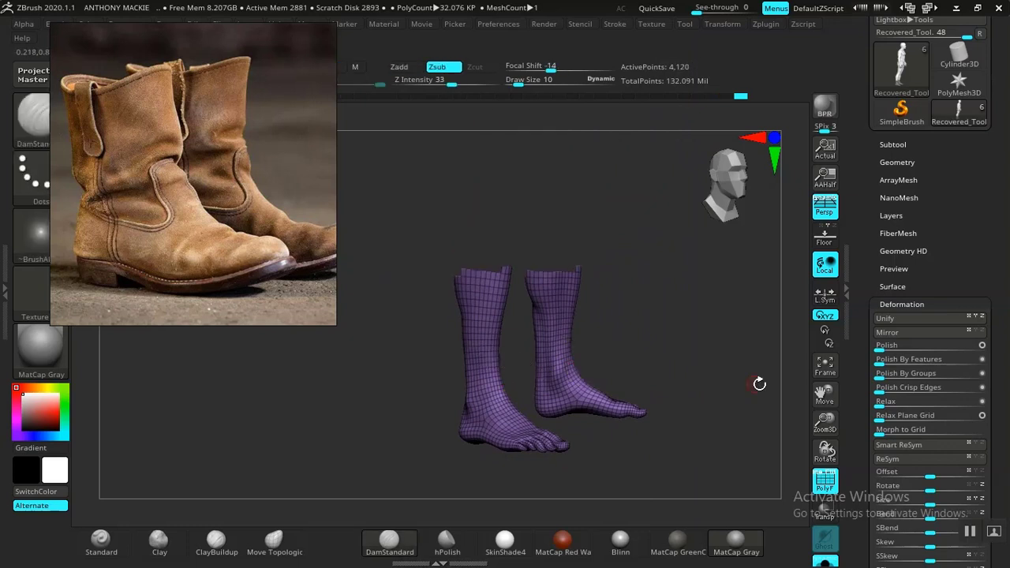
pyautogui.moveTo(738, 386); pyautogui.dragTo(757, 426)
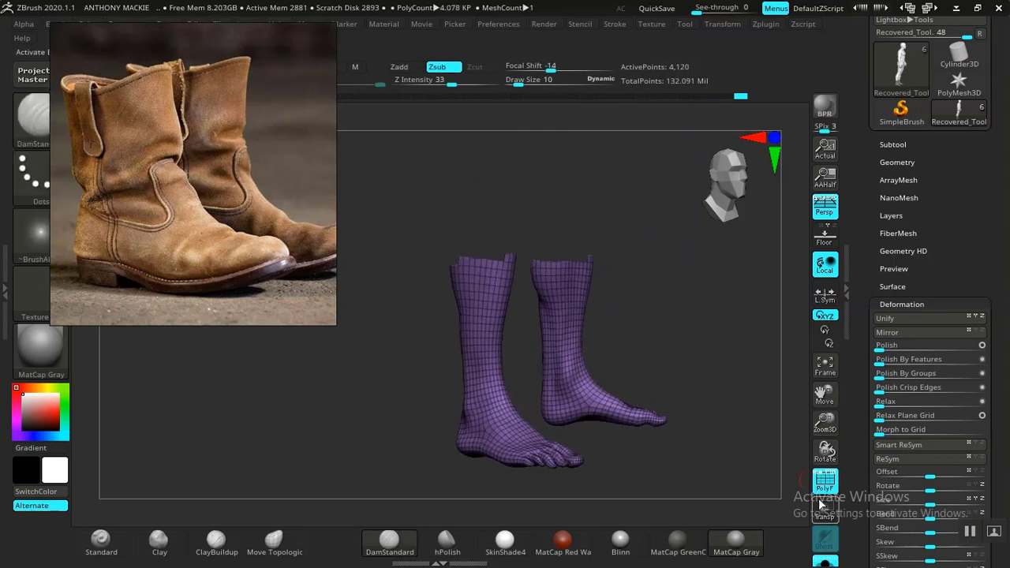
# - Turn off Solo mode and make the foot shell the active subtool instead of the body
pyautogui.click(826, 565)
pyautogui.keyDown('alt'); pyautogui.moveTo(661, 354); pyautogui.dragTo(581, 385); pyautogui.keyUp('alt')
pyautogui.keyDown('alt'); pyautogui.click(609, 401); pyautogui.keyUp('alt')
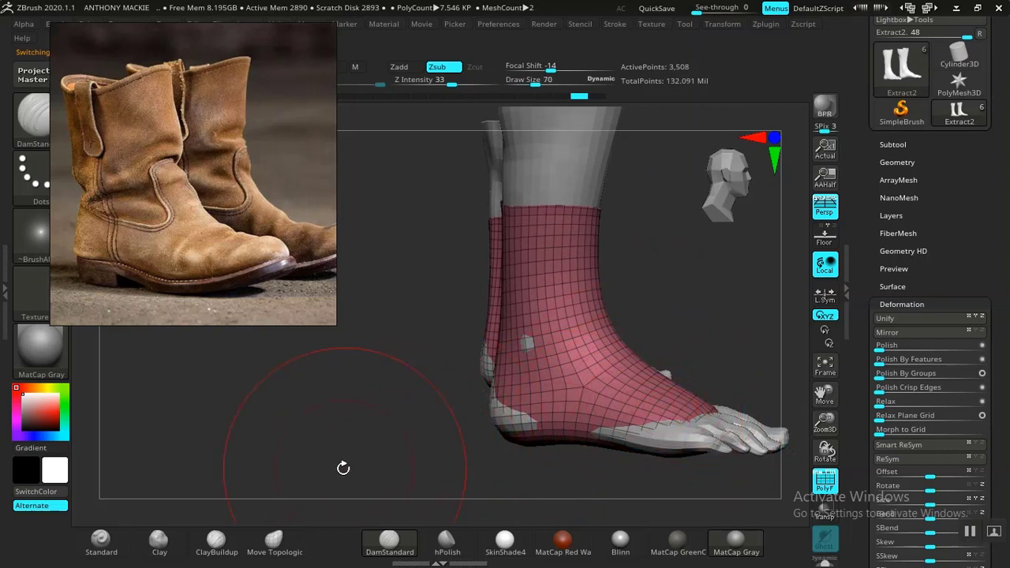
# - Pull the foot shell outward with the Move Topological brush until it covers the toes, heel and sides of the feet
pyautogui.moveTo(343, 468)
pyautogui.mouseDown()
pyautogui.moveTo(308, 439)
pyautogui.moveTo(487, 433)
pyautogui.moveTo(500, 450)
pyautogui.moveTo(600, 398)
pyautogui.moveTo(568, 417)
pyautogui.mouseUp()
pyautogui.click(297, 548)
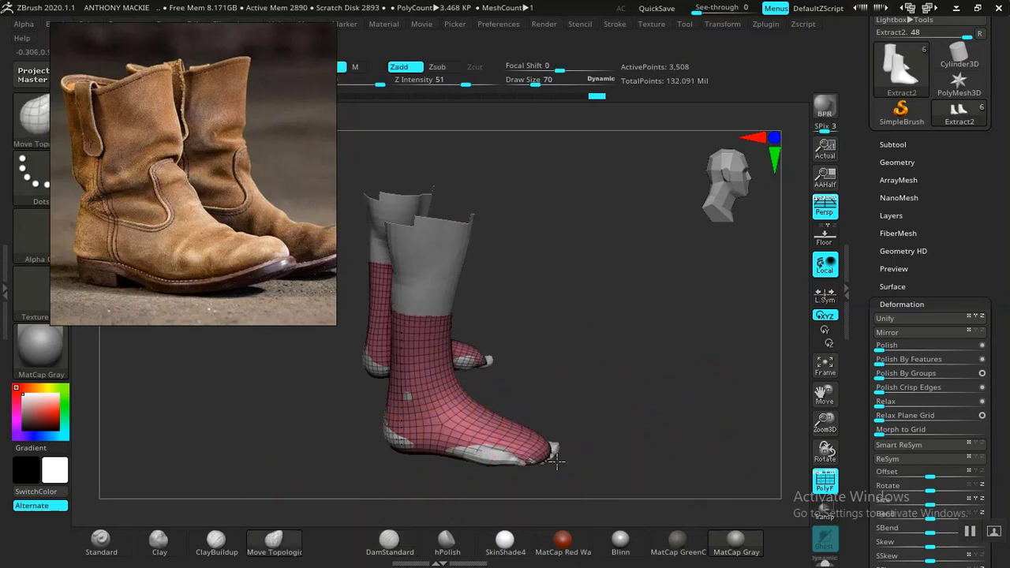
pyautogui.moveTo(579, 460)
pyautogui.mouseDown()
pyautogui.moveTo(571, 469)
pyautogui.moveTo(628, 457)
pyautogui.moveTo(571, 445)
pyautogui.moveTo(593, 458)
pyautogui.moveTo(581, 398)
pyautogui.moveTo(674, 302)
pyautogui.moveTo(667, 309)
pyautogui.mouseUp()
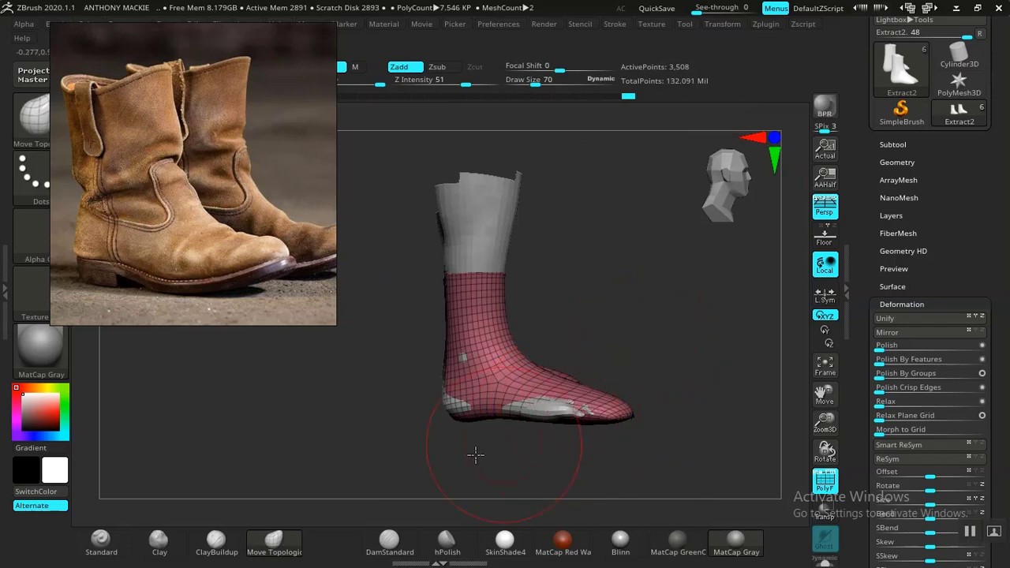
pyautogui.moveTo(475, 454); pyautogui.dragTo(466, 404)
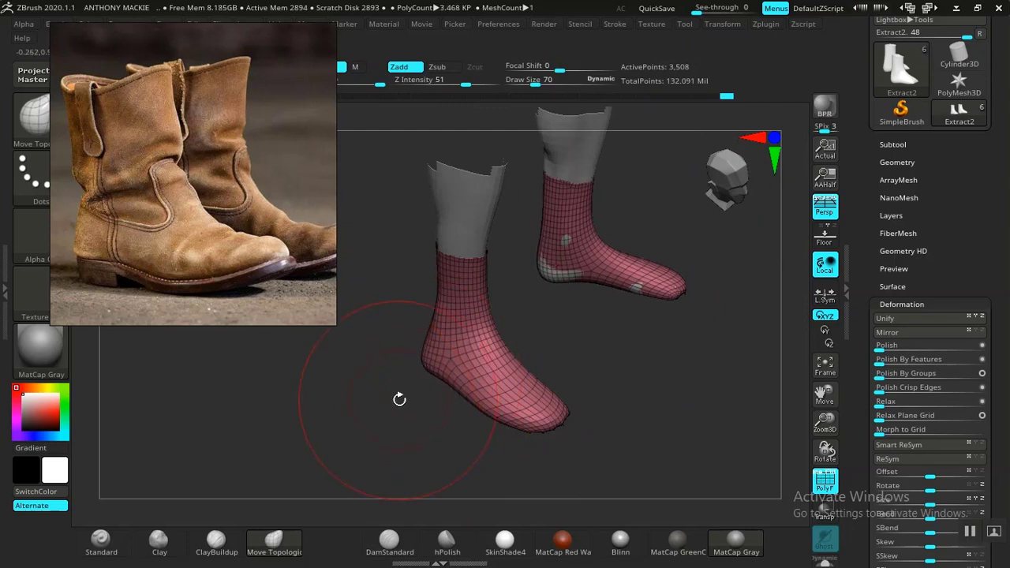
pyautogui.moveTo(399, 399); pyautogui.dragTo(370, 377)
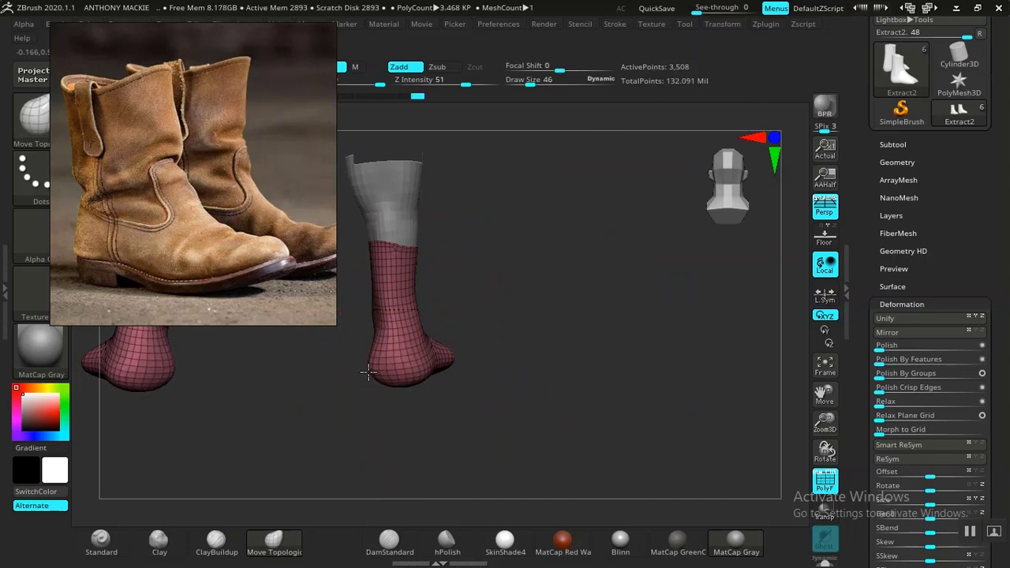
# - With the Move Topological brush at draw size 46, round out the heel and widen the shell's top opening around the leg
pyautogui.moveTo(371, 371)
pyautogui.mouseDown()
pyautogui.moveTo(421, 421)
pyautogui.moveTo(453, 415)
pyautogui.moveTo(450, 450)
pyautogui.moveTo(479, 416)
pyautogui.moveTo(487, 422)
pyautogui.moveTo(408, 349)
pyautogui.moveTo(415, 411)
pyautogui.moveTo(444, 368)
pyautogui.moveTo(462, 379)
pyautogui.moveTo(422, 362)
pyautogui.moveTo(455, 417)
pyautogui.moveTo(401, 456)
pyautogui.moveTo(476, 401)
pyautogui.moveTo(487, 419)
pyautogui.moveTo(534, 363)
pyautogui.moveTo(537, 337)
pyautogui.moveTo(520, 345)
pyautogui.moveTo(518, 442)
pyautogui.moveTo(570, 364)
pyautogui.moveTo(548, 444)
pyautogui.moveTo(476, 419)
pyautogui.moveTo(557, 421)
pyautogui.moveTo(519, 436)
pyautogui.moveTo(544, 411)
pyautogui.moveTo(490, 317)
pyautogui.moveTo(516, 433)
pyautogui.moveTo(502, 435)
pyautogui.moveTo(521, 408)
pyautogui.moveTo(582, 377)
pyautogui.moveTo(636, 383)
pyautogui.moveTo(638, 374)
pyautogui.moveTo(528, 343)
pyautogui.mouseUp()
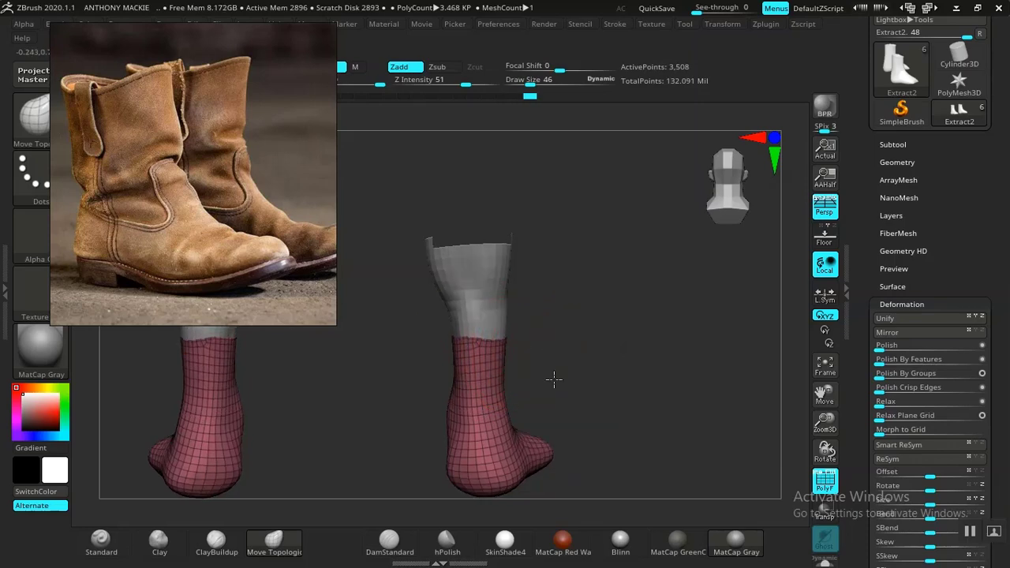
pyautogui.moveTo(552, 379); pyautogui.dragTo(465, 456)
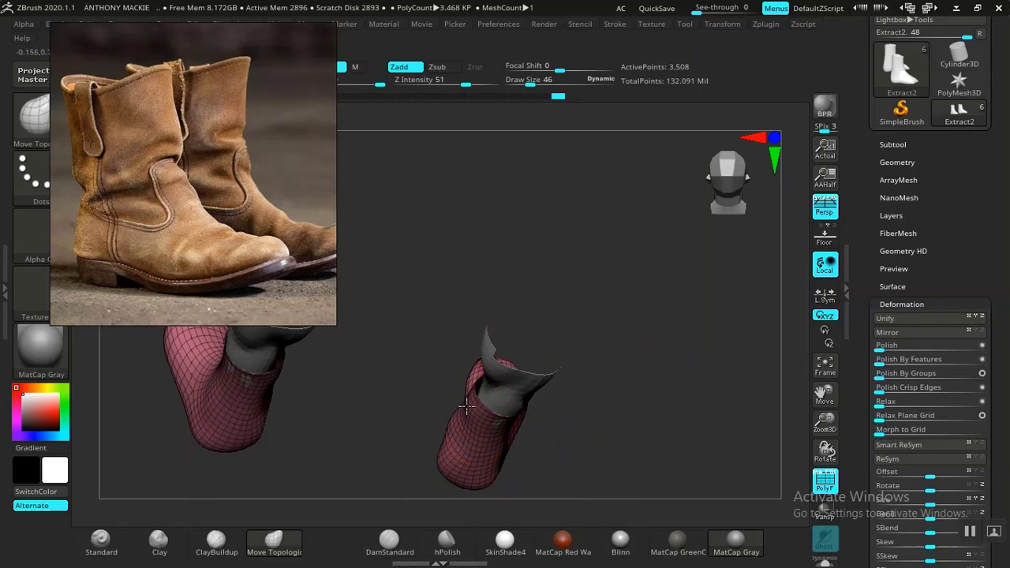
pyautogui.moveTo(580, 428)
pyautogui.mouseDown()
pyautogui.moveTo(442, 412)
pyautogui.moveTo(411, 478)
pyautogui.moveTo(495, 407)
pyautogui.moveTo(579, 371)
pyautogui.moveTo(504, 384)
pyautogui.moveTo(550, 237)
pyautogui.moveTo(553, 316)
pyautogui.moveTo(500, 413)
pyautogui.moveTo(547, 429)
pyautogui.moveTo(466, 423)
pyautogui.mouseUp()
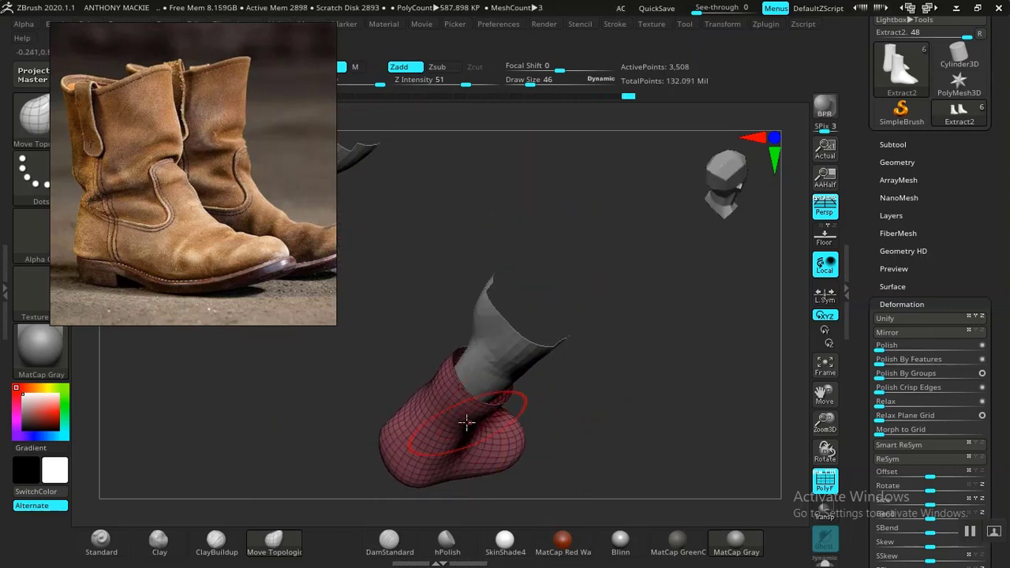
pyautogui.moveTo(534, 397); pyautogui.dragTo(446, 382)
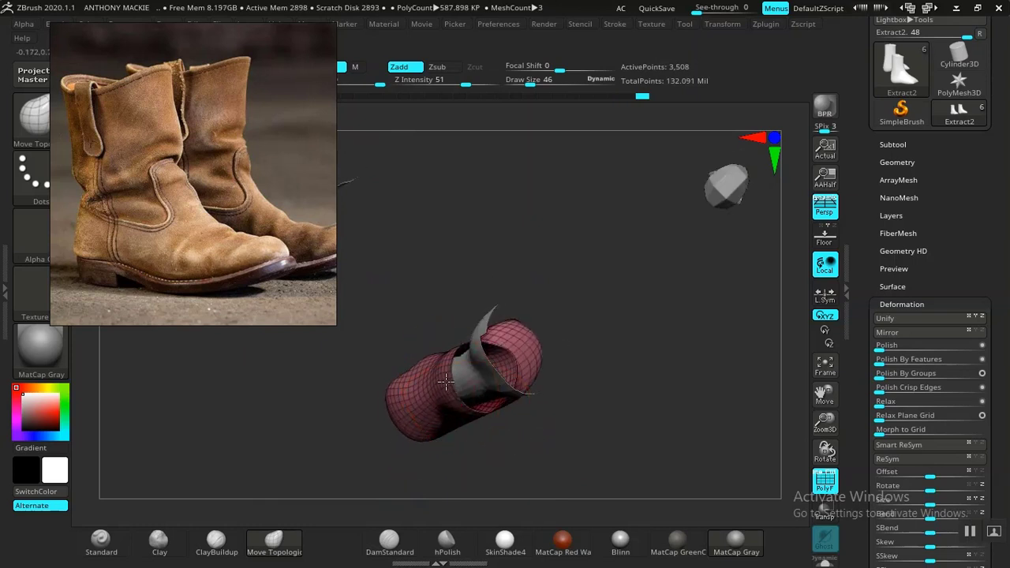
pyautogui.moveTo(534, 270); pyautogui.dragTo(487, 343)
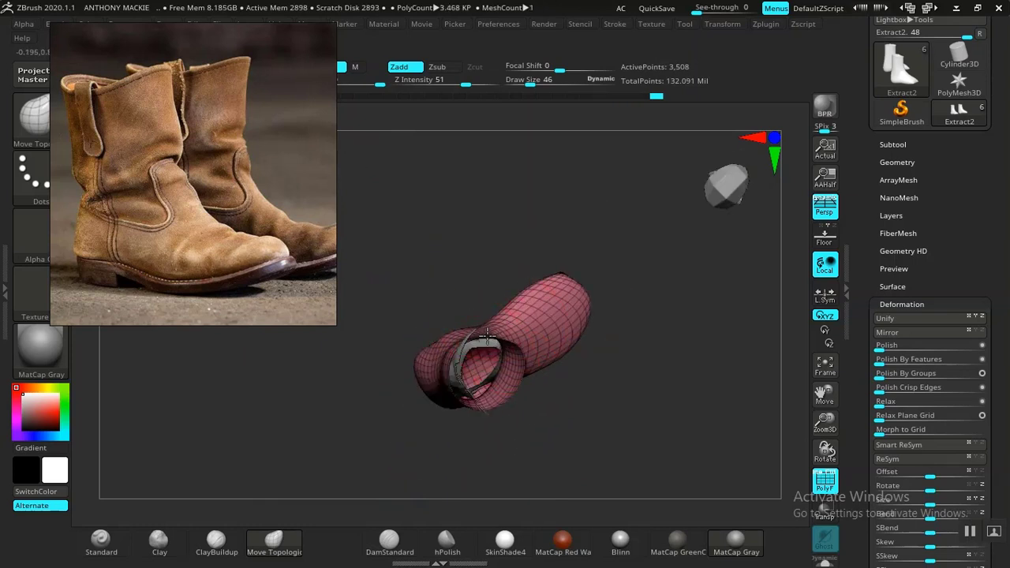
pyautogui.moveTo(522, 376)
pyautogui.mouseDown()
pyautogui.moveTo(500, 429)
pyautogui.moveTo(447, 354)
pyautogui.moveTo(525, 273)
pyautogui.moveTo(535, 284)
pyautogui.moveTo(479, 342)
pyautogui.moveTo(450, 417)
pyautogui.mouseUp()
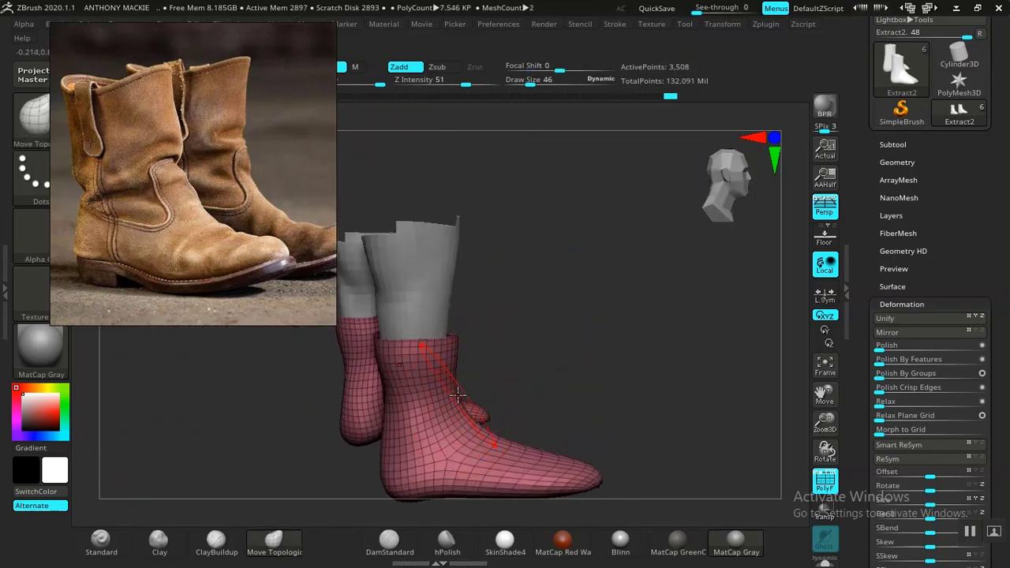
# - Reshape the shell's instep, sole and back of the shaft with the Move Topological brush to match the boot profile
pyautogui.press('f')
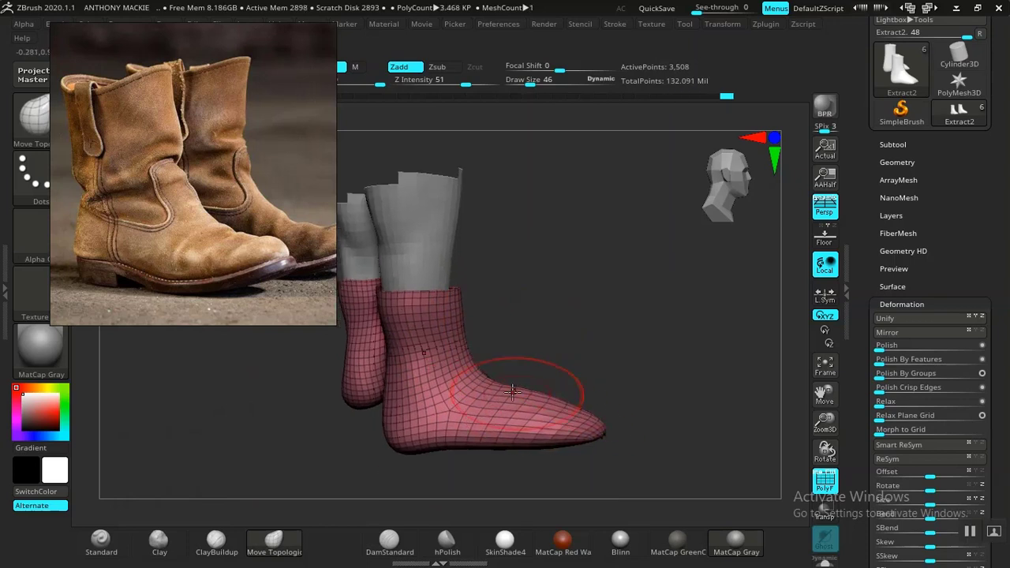
pyautogui.moveTo(542, 370); pyautogui.dragTo(511, 365)
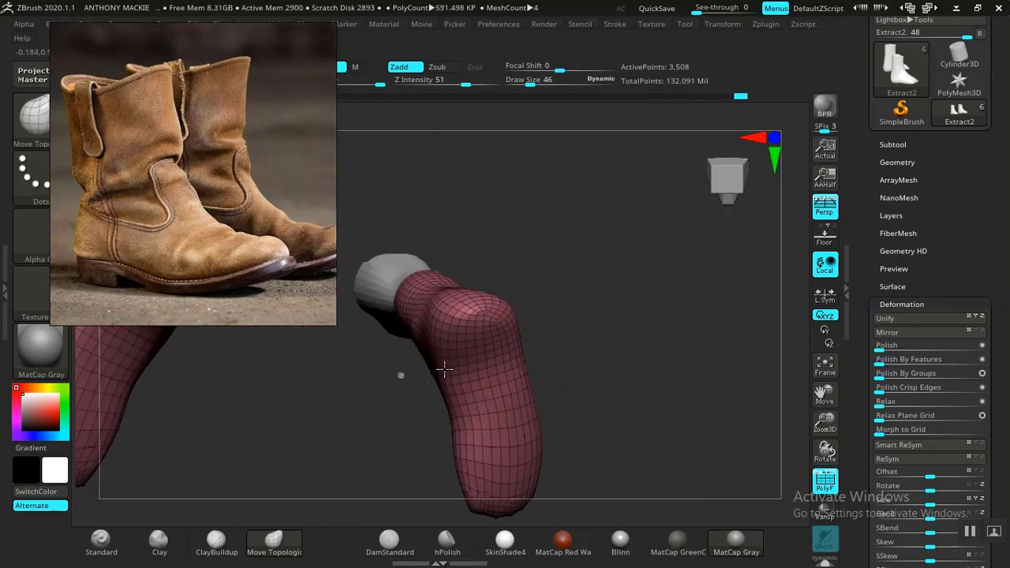
pyautogui.moveTo(402, 374); pyautogui.dragTo(550, 430)
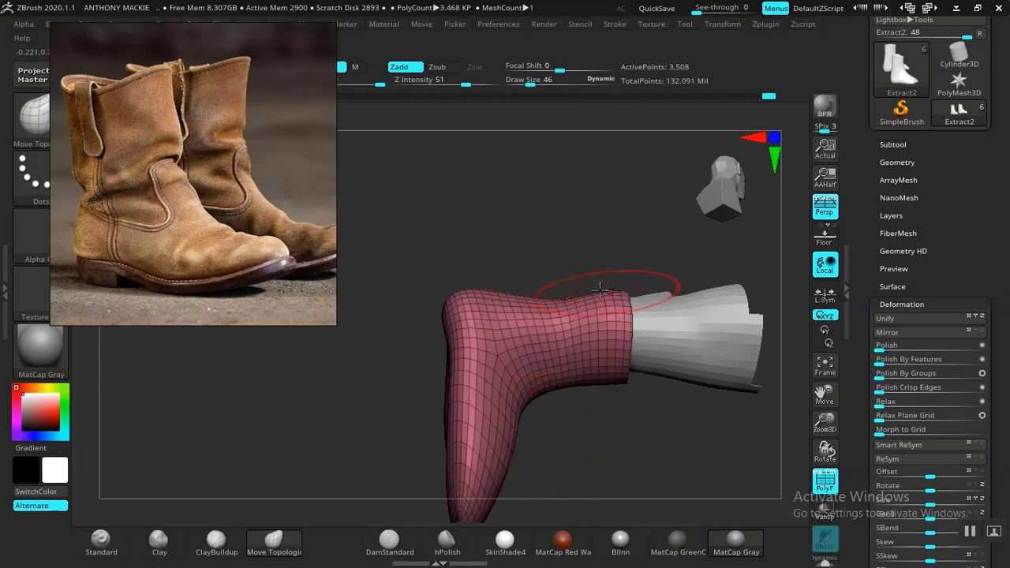
pyautogui.moveTo(599, 291)
pyautogui.mouseDown()
pyautogui.moveTo(496, 226)
pyautogui.moveTo(561, 273)
pyautogui.moveTo(624, 452)
pyautogui.moveTo(445, 309)
pyautogui.mouseUp()
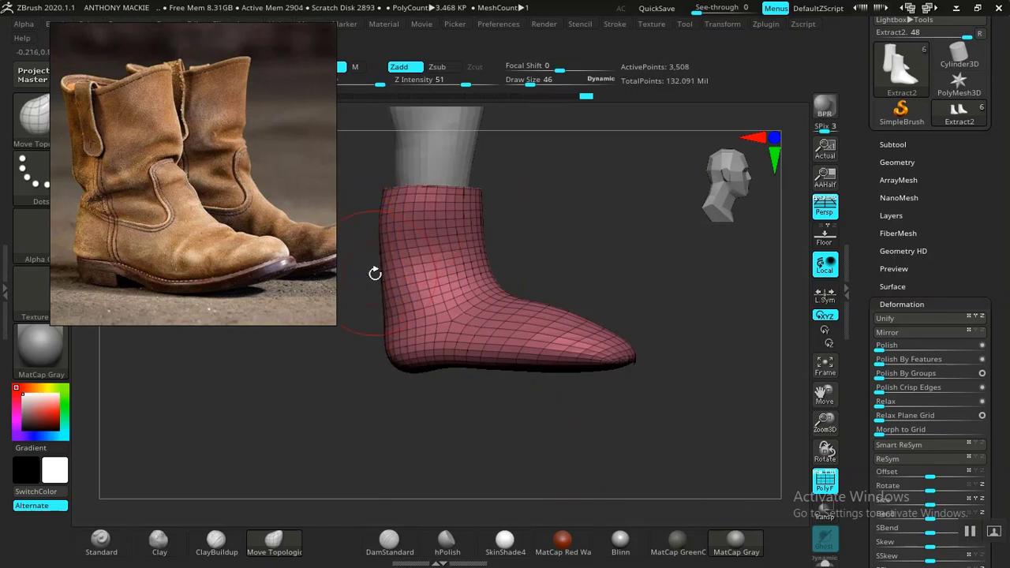
pyautogui.moveTo(469, 453); pyautogui.dragTo(505, 217)
pyautogui.moveTo(511, 212)
pyautogui.mouseDown()
pyautogui.moveTo(474, 356)
pyautogui.moveTo(476, 424)
pyautogui.moveTo(489, 419)
pyautogui.mouseUp()
# - Lasso-mask the underside of the foot shell from its outer side and try grouping the masked faces
pyautogui.moveTo(347, 370)
pyautogui.keyDown('ctrl'); pyautogui.mouseDown()
pyautogui.moveTo(575, 376)
pyautogui.moveTo(610, 318)
pyautogui.moveTo(601, 303)
pyautogui.mouseUp(); pyautogui.keyUp('ctrl')
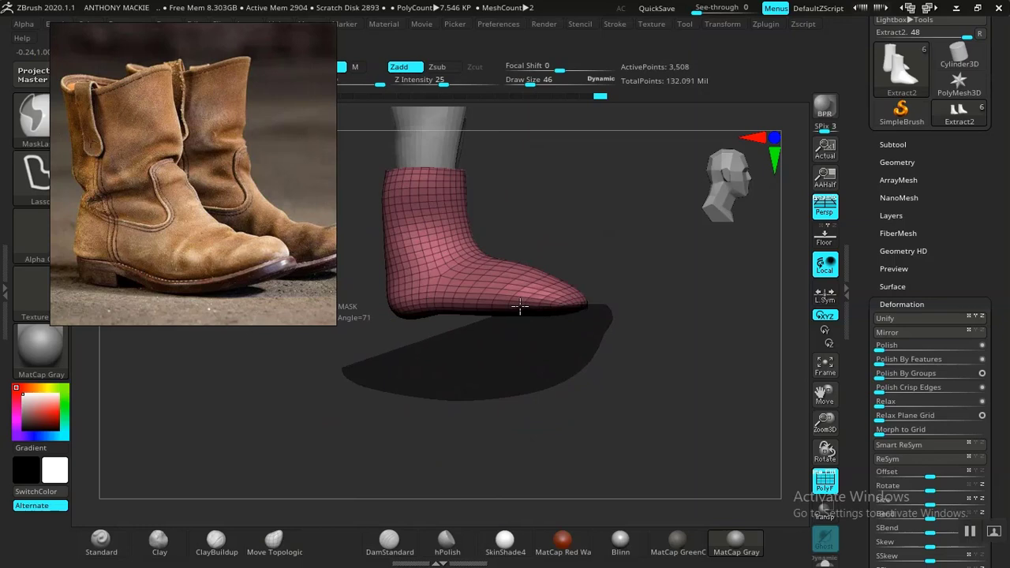
pyautogui.keyDown('ctrl'); pyautogui.moveTo(409, 306); pyautogui.dragTo(418, 316); pyautogui.keyUp('ctrl')
pyautogui.moveTo(447, 392)
pyautogui.mouseDown()
pyautogui.moveTo(484, 323)
pyautogui.moveTo(473, 279)
pyautogui.moveTo(496, 396)
pyautogui.moveTo(527, 412)
pyautogui.moveTo(519, 433)
pyautogui.moveTo(529, 292)
pyautogui.moveTo(498, 382)
pyautogui.moveTo(447, 319)
pyautogui.moveTo(462, 339)
pyautogui.moveTo(473, 282)
pyautogui.moveTo(514, 433)
pyautogui.moveTo(526, 442)
pyautogui.mouseUp()
pyautogui.hotkey('ctrl', 'w')
pyautogui.moveTo(359, 369)
pyautogui.keyDown('ctrl'); pyautogui.mouseDown()
pyautogui.moveTo(647, 406)
pyautogui.moveTo(724, 342)
pyautogui.mouseUp(); pyautogui.keyUp('ctrl')
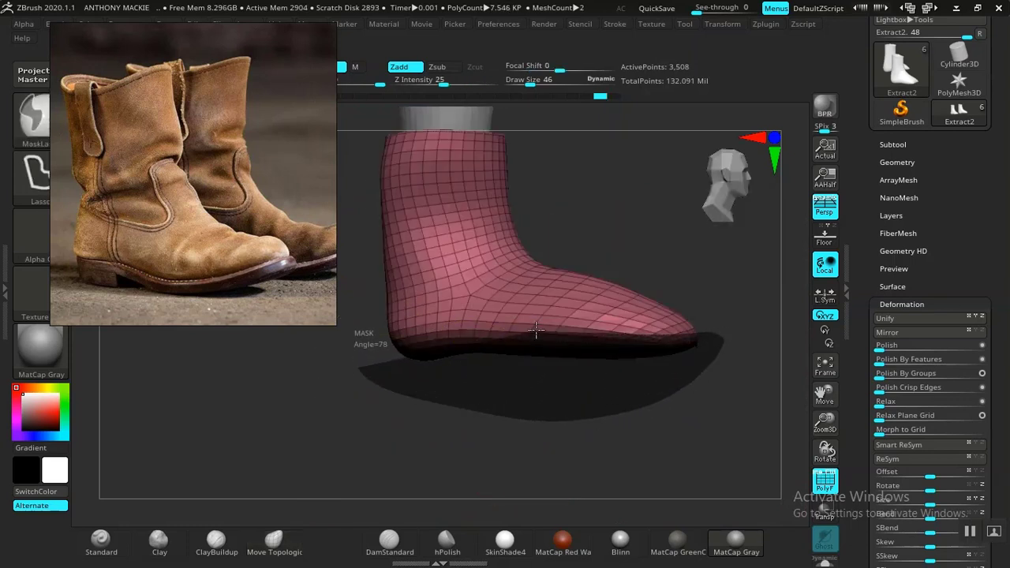
pyautogui.keyDown('ctrl'); pyautogui.moveTo(323, 337); pyautogui.dragTo(329, 339); pyautogui.keyUp('ctrl')
pyautogui.moveTo(516, 426)
pyautogui.mouseDown()
pyautogui.moveTo(426, 426)
pyautogui.moveTo(460, 390)
pyautogui.moveTo(570, 410)
pyautogui.moveTo(545, 372)
pyautogui.moveTo(550, 428)
pyautogui.moveTo(492, 424)
pyautogui.moveTo(574, 438)
pyautogui.moveTo(511, 405)
pyautogui.mouseUp()
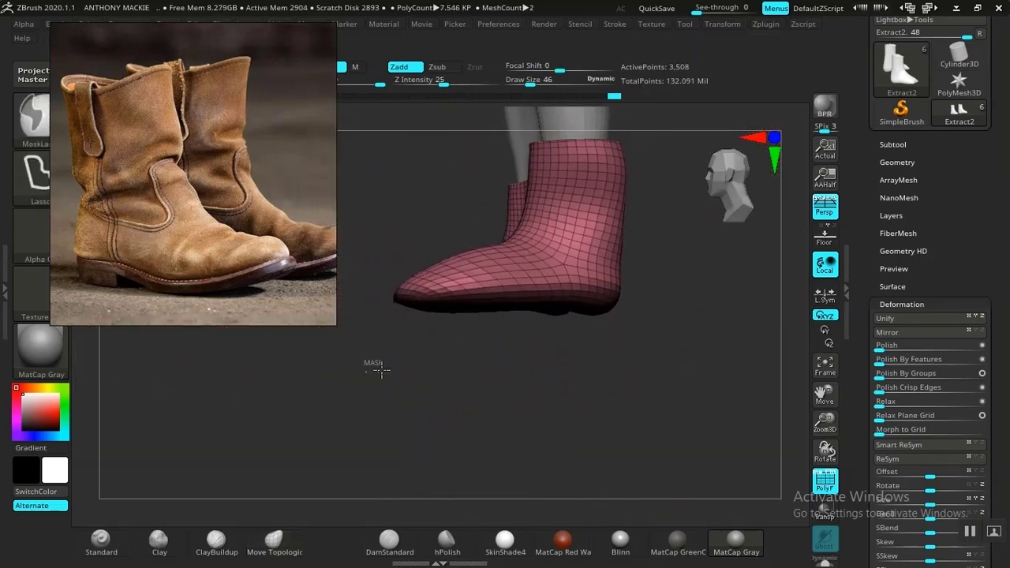
# - Lasso-mask the sole from the opposite side, undo it, and retry with a narrower lasso along the bottom edge
pyautogui.moveTo(372, 365)
pyautogui.keyDown('ctrl'); pyautogui.mouseDown()
pyautogui.moveTo(643, 332)
pyautogui.moveTo(635, 293)
pyautogui.mouseUp(); pyautogui.keyUp('ctrl')
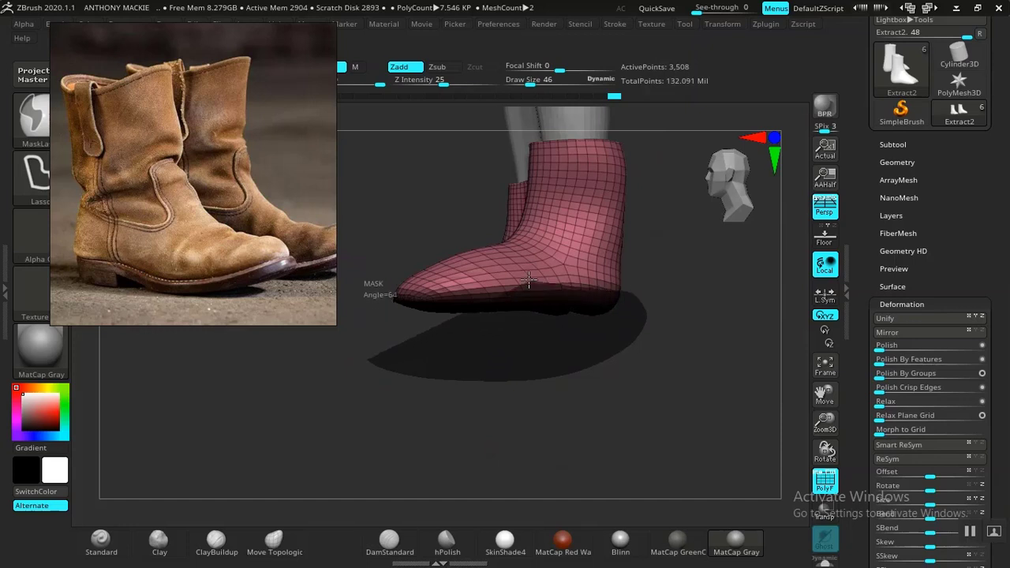
pyautogui.keyDown('ctrl'); pyautogui.moveTo(471, 284); pyautogui.dragTo(385, 299); pyautogui.keyUp('ctrl')
pyautogui.moveTo(469, 364); pyautogui.dragTo(529, 403)
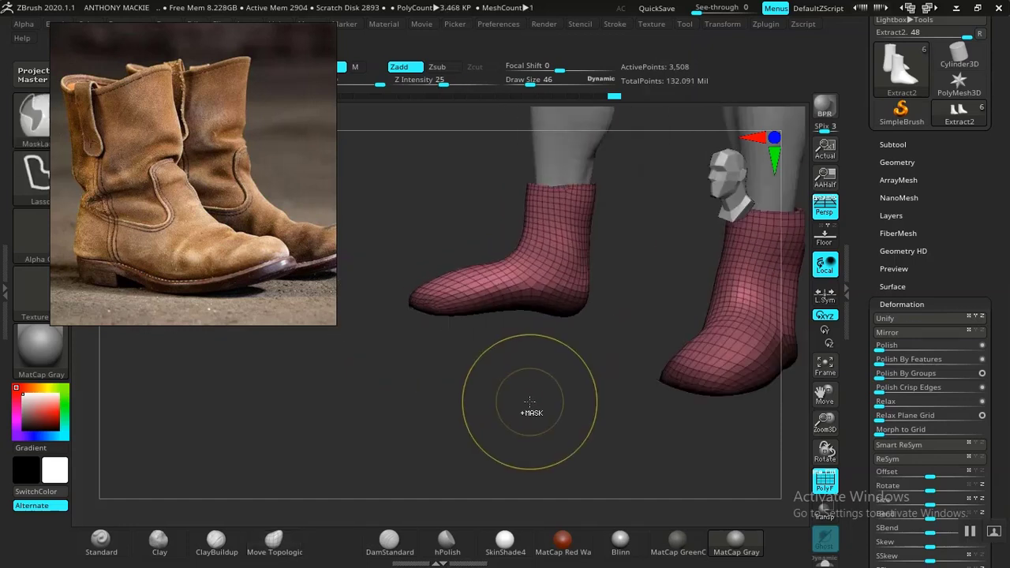
pyautogui.hotkey('ctrl', 'z')
pyautogui.moveTo(406, 325)
pyautogui.keyDown('ctrl'); pyautogui.mouseDown()
pyautogui.moveTo(433, 337)
pyautogui.moveTo(605, 314)
pyautogui.mouseUp(); pyautogui.keyUp('ctrl')
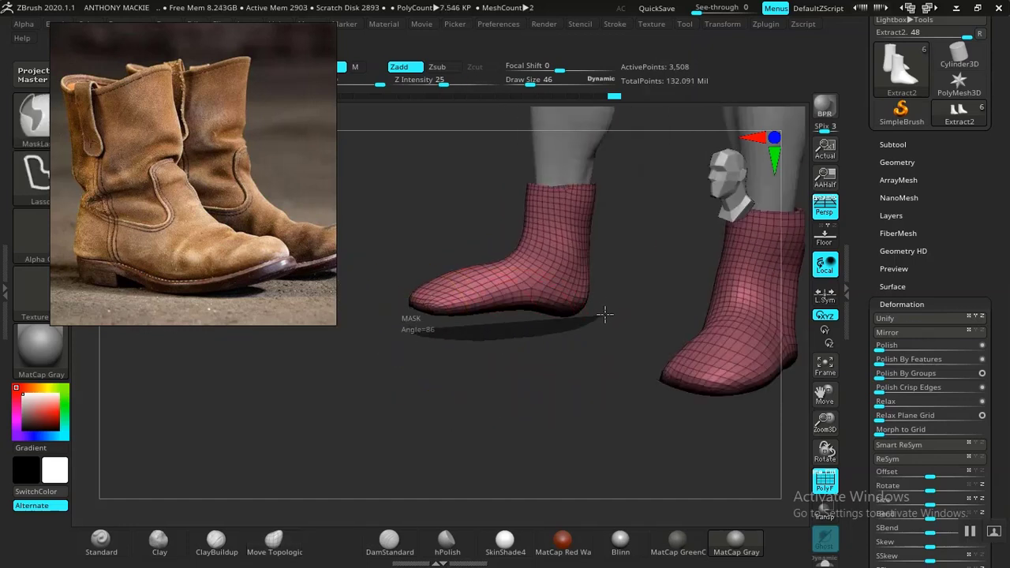
pyautogui.keyDown('ctrl'); pyautogui.moveTo(390, 310); pyautogui.dragTo(394, 316); pyautogui.keyUp('ctrl')
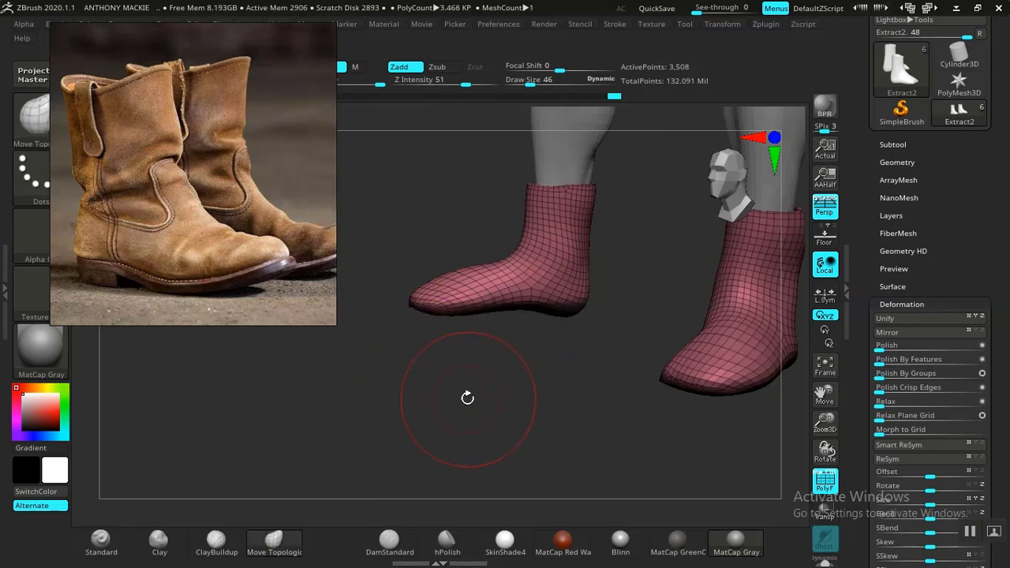
# - Mask the soles from a tilted view, turn them into their own polygroup, and briefly isolate it to check its coverage
pyautogui.moveTo(462, 394)
pyautogui.mouseDown()
pyautogui.moveTo(591, 394)
pyautogui.moveTo(581, 317)
pyautogui.moveTo(546, 424)
pyautogui.moveTo(556, 437)
pyautogui.moveTo(566, 418)
pyautogui.moveTo(516, 460)
pyautogui.moveTo(548, 406)
pyautogui.moveTo(586, 395)
pyautogui.moveTo(540, 440)
pyautogui.moveTo(526, 393)
pyautogui.moveTo(566, 414)
pyautogui.mouseUp()
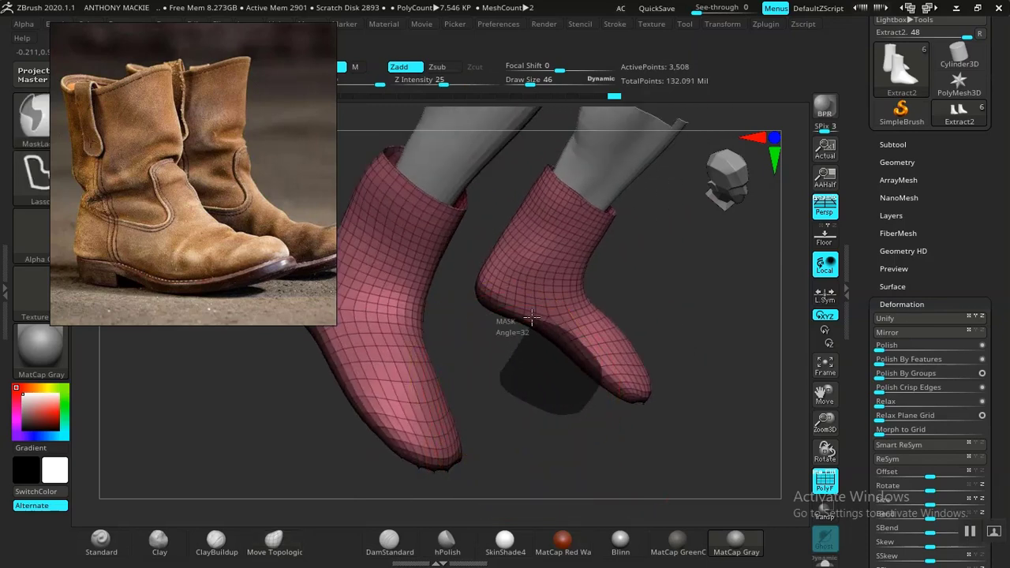
pyautogui.moveTo(532, 317)
pyautogui.keyDown('ctrl'); pyautogui.mouseDown()
pyautogui.moveTo(513, 421)
pyautogui.moveTo(525, 419)
pyautogui.moveTo(449, 399)
pyautogui.moveTo(514, 416)
pyautogui.moveTo(498, 334)
pyautogui.moveTo(605, 228)
pyautogui.mouseUp(); pyautogui.keyUp('ctrl')
pyautogui.hotkey('ctrl', 'w')
pyautogui.moveTo(559, 339); pyautogui.dragTo(545, 426)
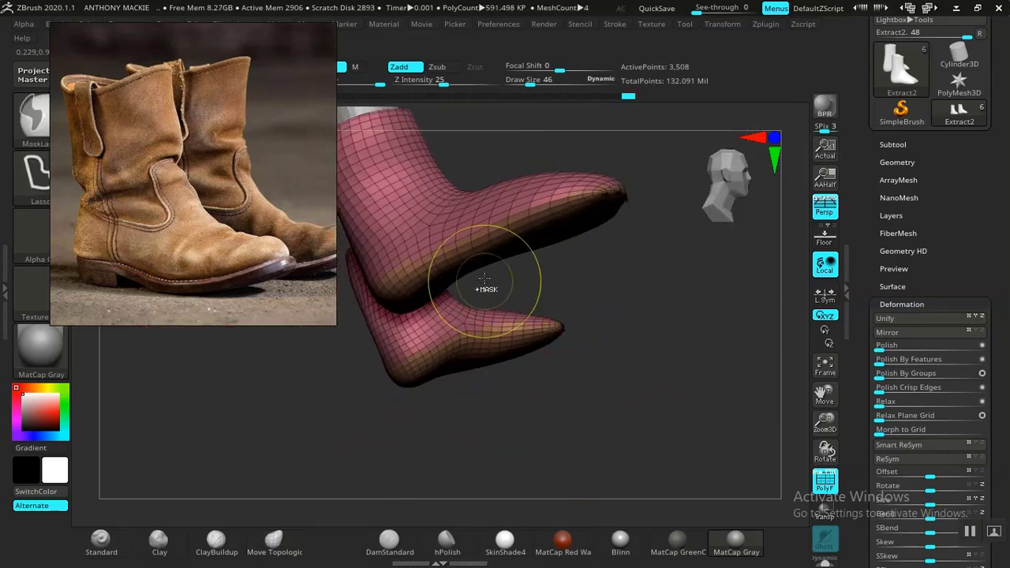
pyautogui.moveTo(552, 379); pyautogui.dragTo(489, 317)
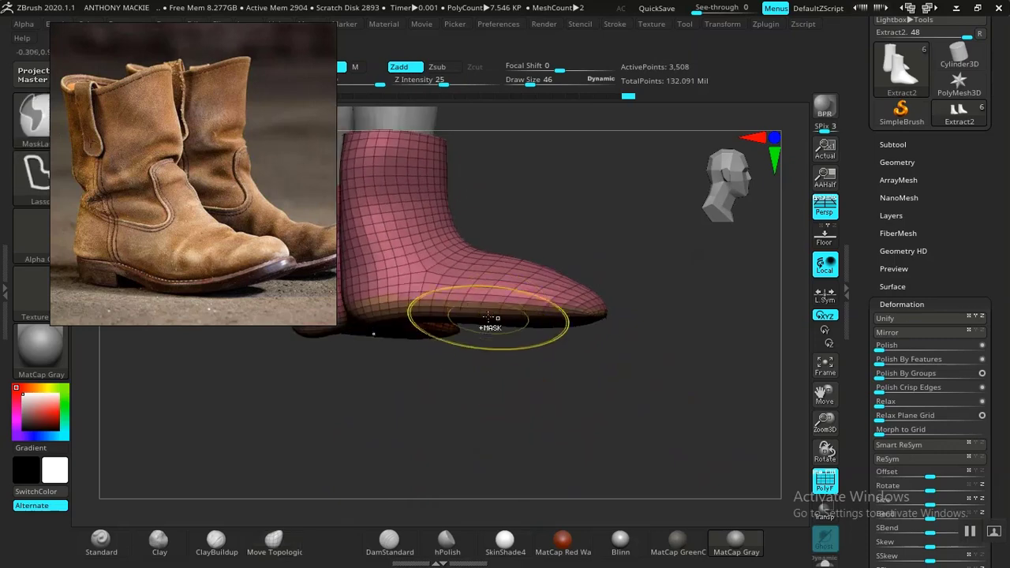
pyautogui.keyDown('ctrl'); pyautogui.keyDown('shift'); pyautogui.click(489, 322); pyautogui.keyUp('shift'); pyautogui.keyUp('ctrl')
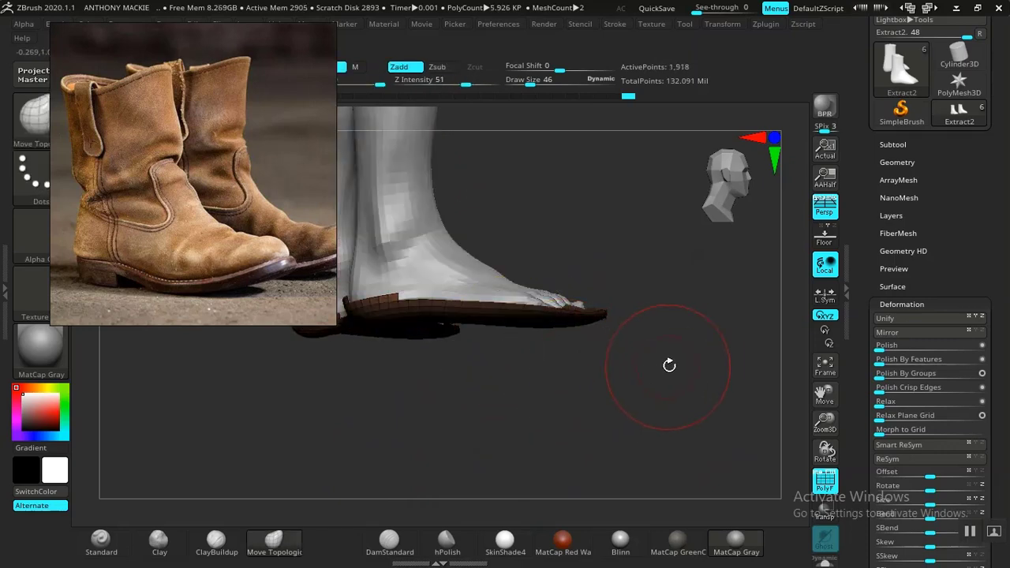
pyautogui.keyDown('ctrl'); pyautogui.keyDown('shift'); pyautogui.click(656, 403); pyautogui.keyUp('shift'); pyautogui.keyUp('ctrl')
# - Switch to the transform gizmo and position it over the foot of the shell in side view
pyautogui.press('w')
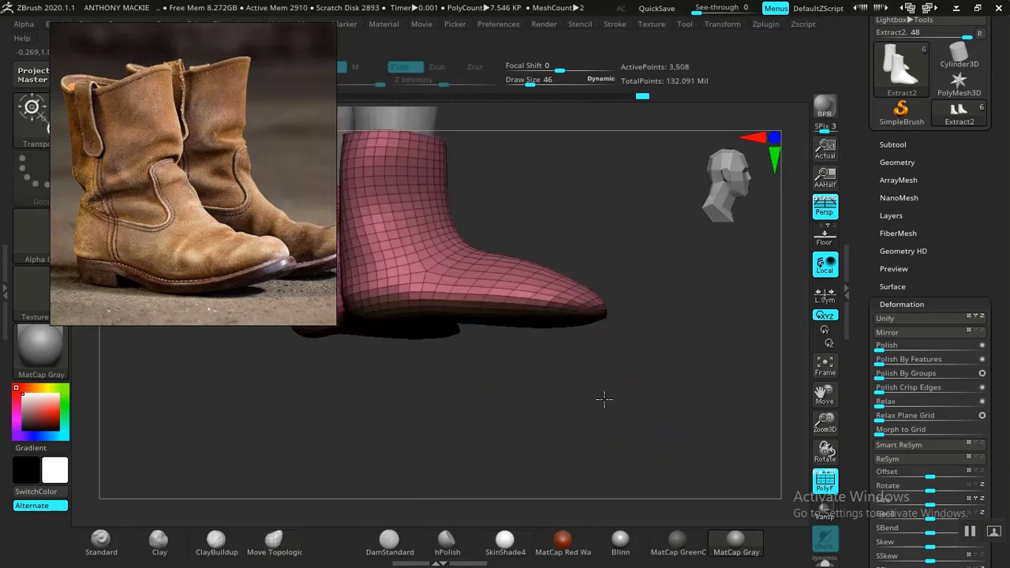
pyautogui.keyDown('alt'); pyautogui.moveTo(522, 374); pyautogui.dragTo(562, 457); pyautogui.keyUp('alt')
pyautogui.click(556, 416)
pyautogui.moveTo(679, 332); pyautogui.dragTo(593, 347)
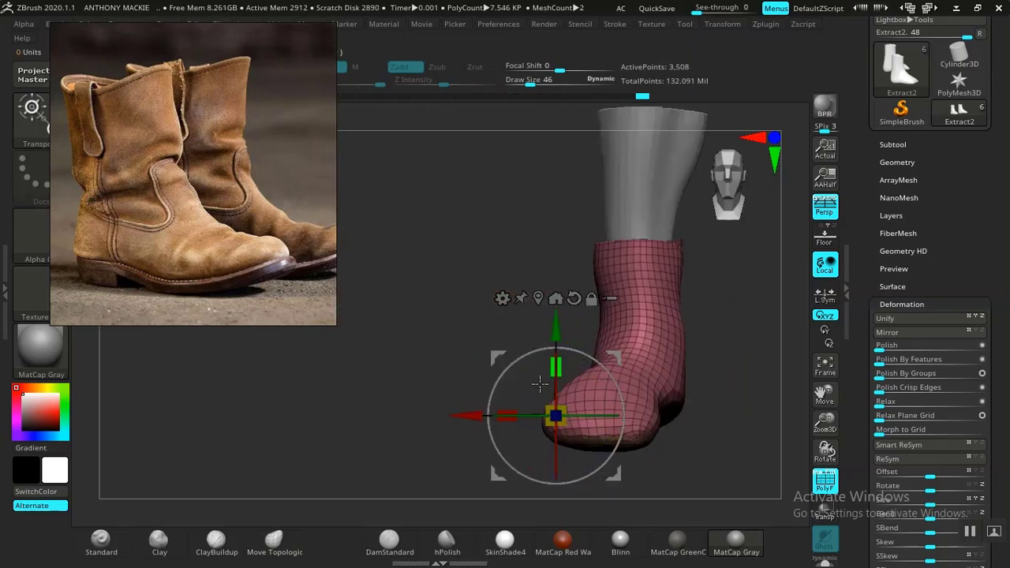
pyautogui.moveTo(418, 388); pyautogui.dragTo(509, 387)
pyautogui.click(515, 380)
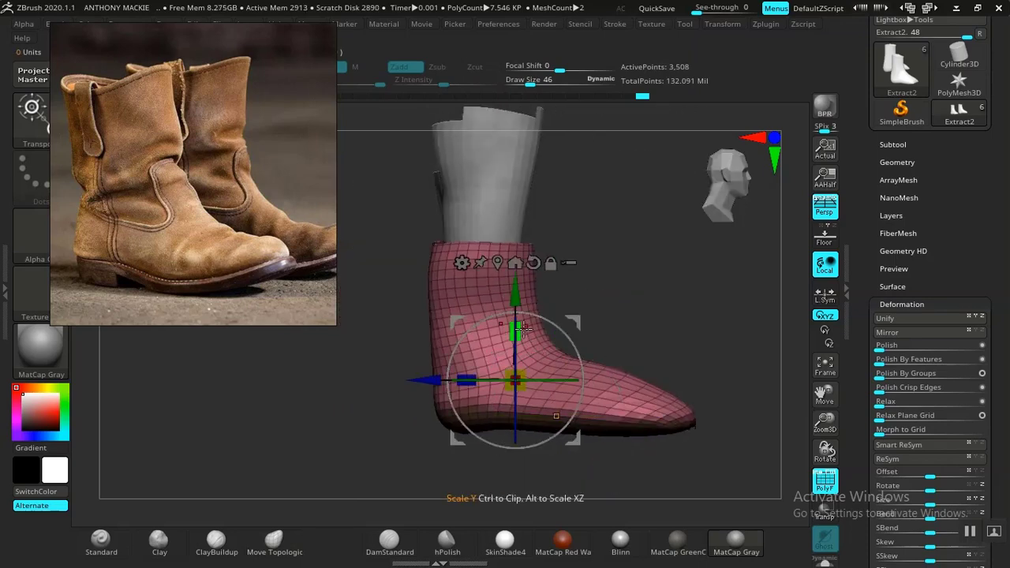
# - Mask everything except the sole polygroup, flatten the soles vertically, and move them down below the feet
pyautogui.moveTo(522, 329); pyautogui.dragTo(523, 359)
pyautogui.hotkey('ctrl', 'z')
pyautogui.keyDown('ctrl'); pyautogui.click(674, 340); pyautogui.keyUp('ctrl')
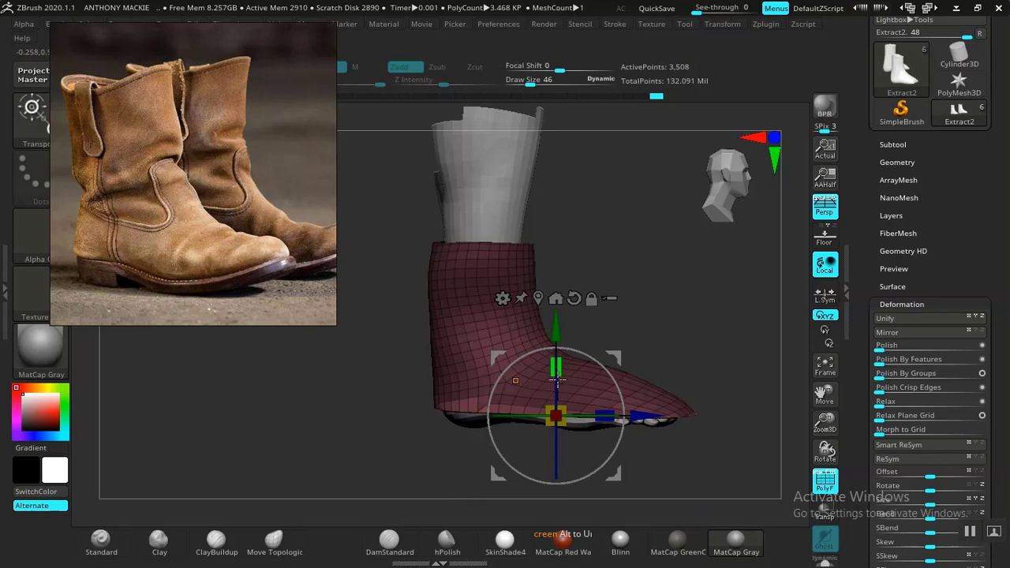
pyautogui.moveTo(558, 330); pyautogui.dragTo(551, 355)
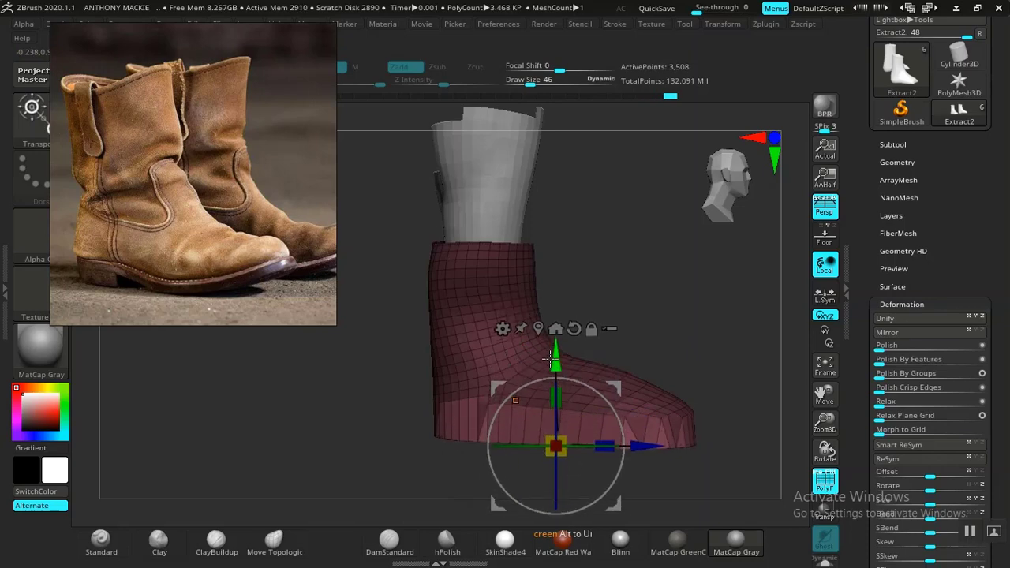
pyautogui.moveTo(722, 341); pyautogui.dragTo(578, 361)
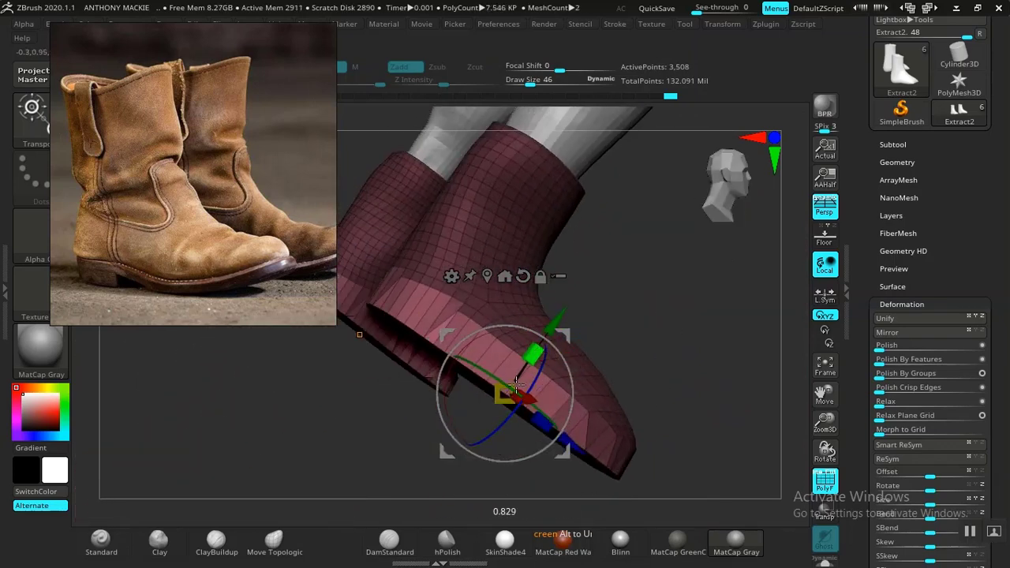
pyautogui.moveTo(554, 322); pyautogui.dragTo(549, 330)
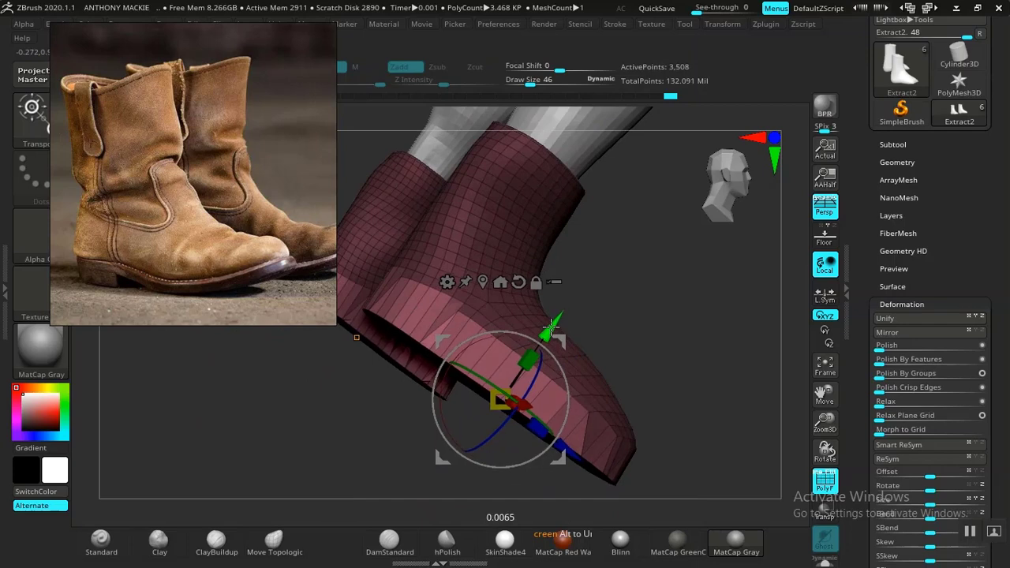
# - Leave the transform gizmo and widen the upper shaft of the boots with the Move Topological brush
pyautogui.keyDown('shift'); pyautogui.moveTo(685, 347); pyautogui.dragTo(741, 363); pyautogui.keyUp('shift')
pyautogui.moveTo(719, 398)
pyautogui.keyDown('alt'); pyautogui.mouseDown()
pyautogui.moveTo(664, 363)
pyautogui.moveTo(676, 406)
pyautogui.moveTo(655, 441)
pyautogui.moveTo(613, 440)
pyautogui.moveTo(667, 412)
pyautogui.moveTo(717, 363)
pyautogui.moveTo(670, 361)
pyautogui.moveTo(683, 402)
pyautogui.moveTo(549, 360)
pyautogui.mouseUp(); pyautogui.keyUp('alt')
pyautogui.press('q')
pyautogui.press('shift')
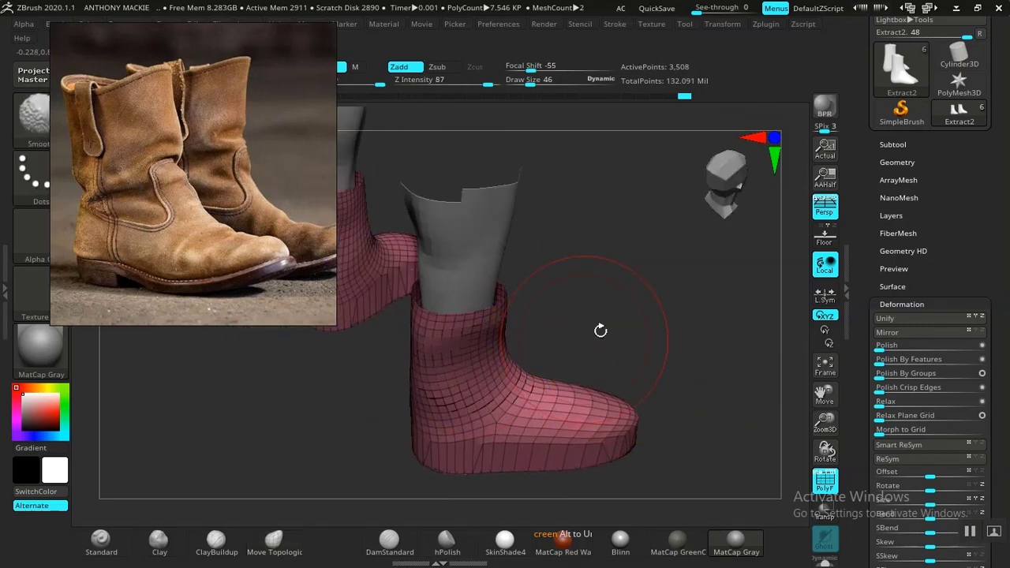
pyautogui.moveTo(600, 330); pyautogui.dragTo(460, 374)
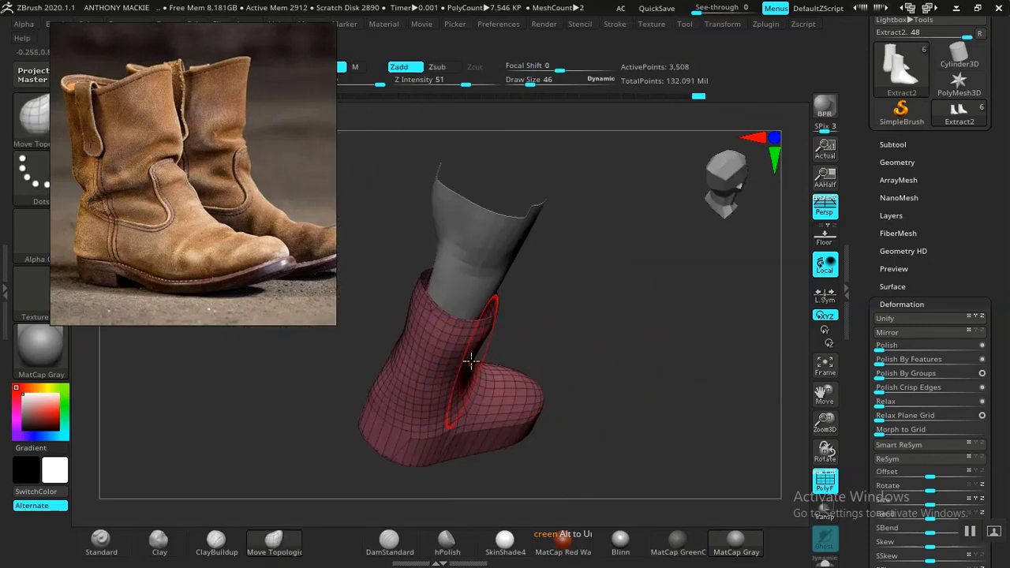
pyautogui.moveTo(610, 345)
pyautogui.mouseDown()
pyautogui.moveTo(550, 418)
pyautogui.moveTo(580, 460)
pyautogui.moveTo(634, 460)
pyautogui.moveTo(622, 420)
pyautogui.moveTo(640, 444)
pyautogui.moveTo(663, 423)
pyautogui.moveTo(613, 452)
pyautogui.moveTo(674, 354)
pyautogui.moveTo(642, 331)
pyautogui.moveTo(626, 349)
pyautogui.moveTo(585, 357)
pyautogui.moveTo(604, 345)
pyautogui.moveTo(622, 356)
pyautogui.moveTo(570, 379)
pyautogui.moveTo(557, 371)
pyautogui.mouseUp()
pyautogui.moveTo(374, 362); pyautogui.dragTo(446, 347)
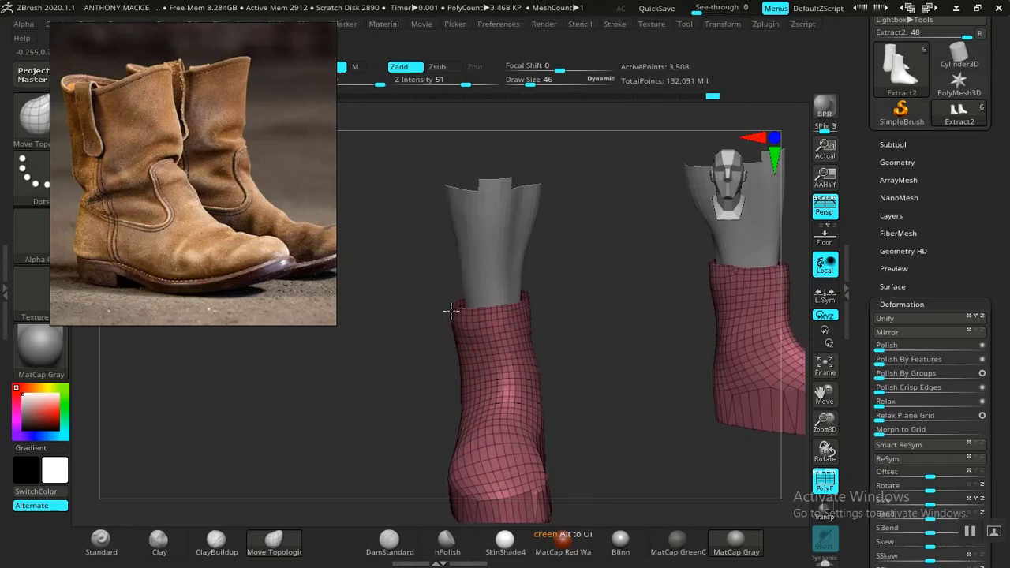
pyautogui.moveTo(451, 310); pyautogui.dragTo(689, 339)
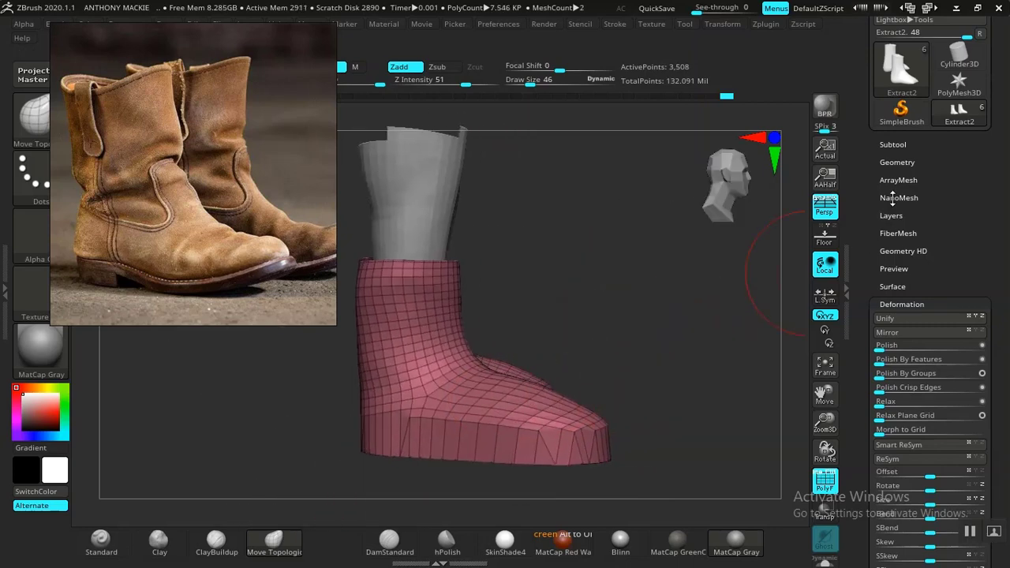
# - Show the DynaMesh settings and lower the top of the boot's forefoot with the Move Topological brush
pyautogui.click(895, 162)
pyautogui.click(890, 361)
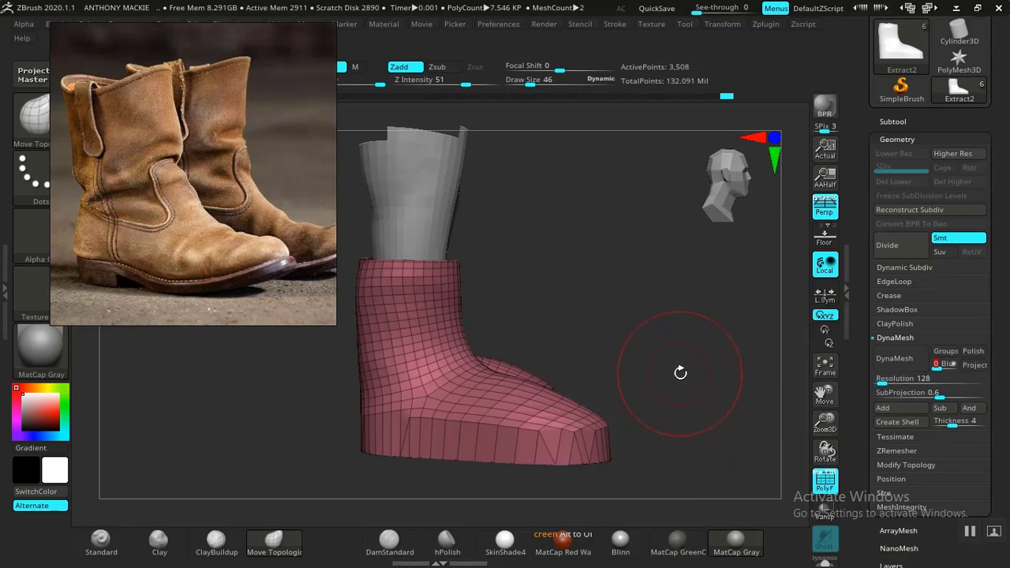
pyautogui.moveTo(680, 373); pyautogui.dragTo(619, 366)
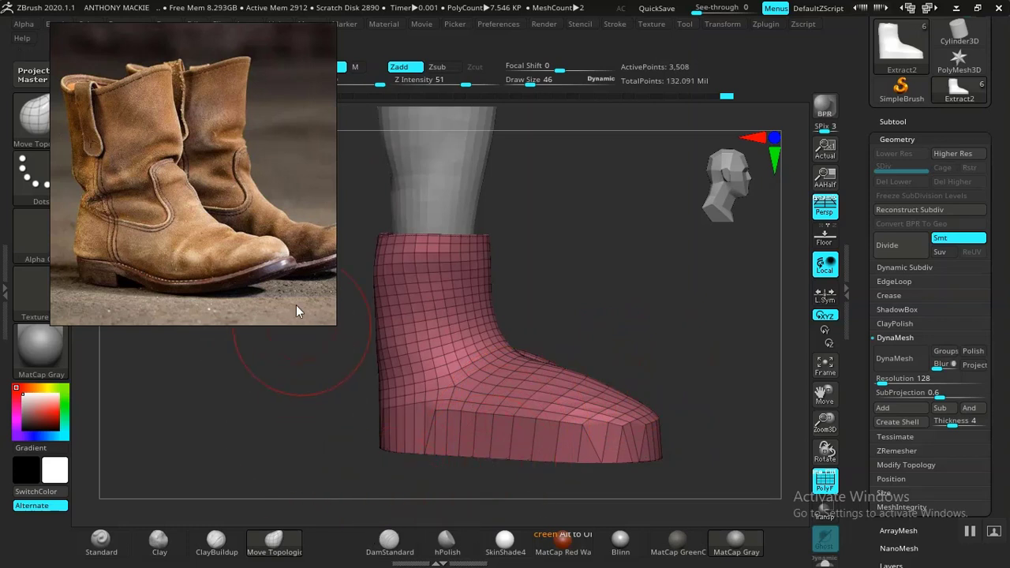
pyautogui.moveTo(563, 373); pyautogui.dragTo(552, 386)
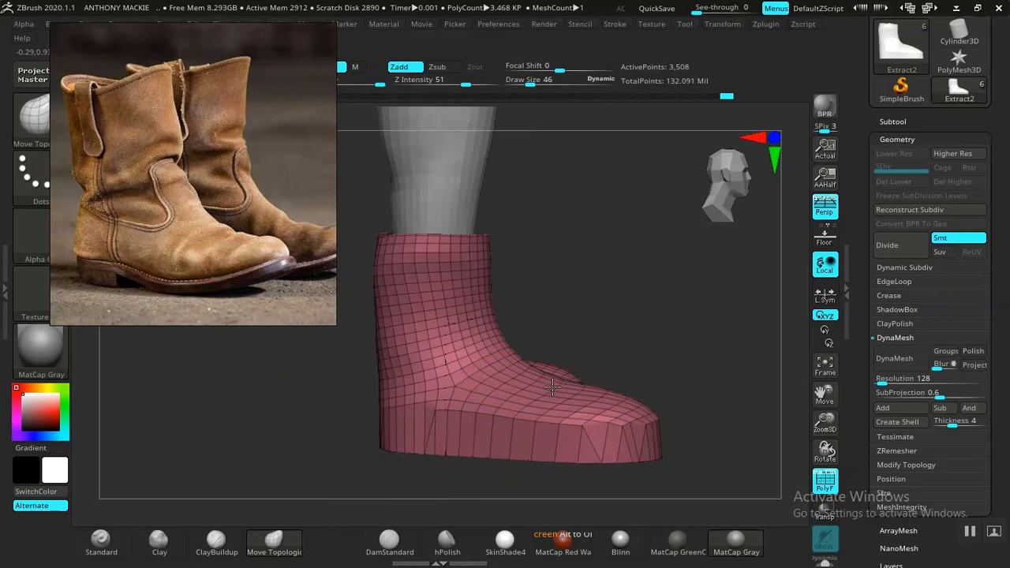
# - Lift the front edge of the sole under the toe from several angles and check the underside
pyautogui.moveTo(653, 363)
pyautogui.keyDown('alt'); pyautogui.mouseDown()
pyautogui.moveTo(611, 318)
pyautogui.moveTo(617, 348)
pyautogui.moveTo(604, 423)
pyautogui.moveTo(631, 368)
pyautogui.moveTo(623, 335)
pyautogui.mouseUp(); pyautogui.keyUp('alt')
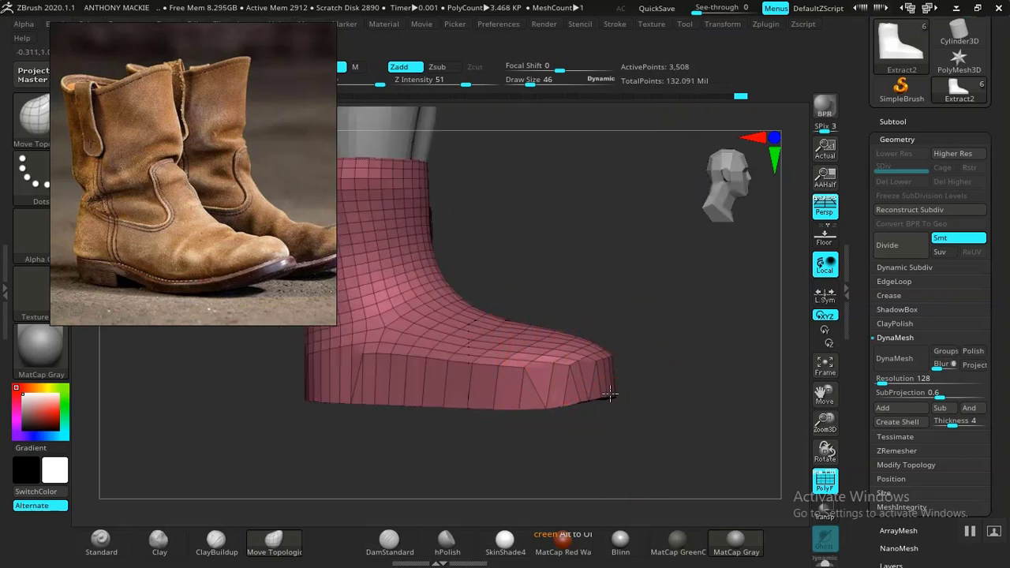
pyautogui.moveTo(620, 395); pyautogui.dragTo(645, 408)
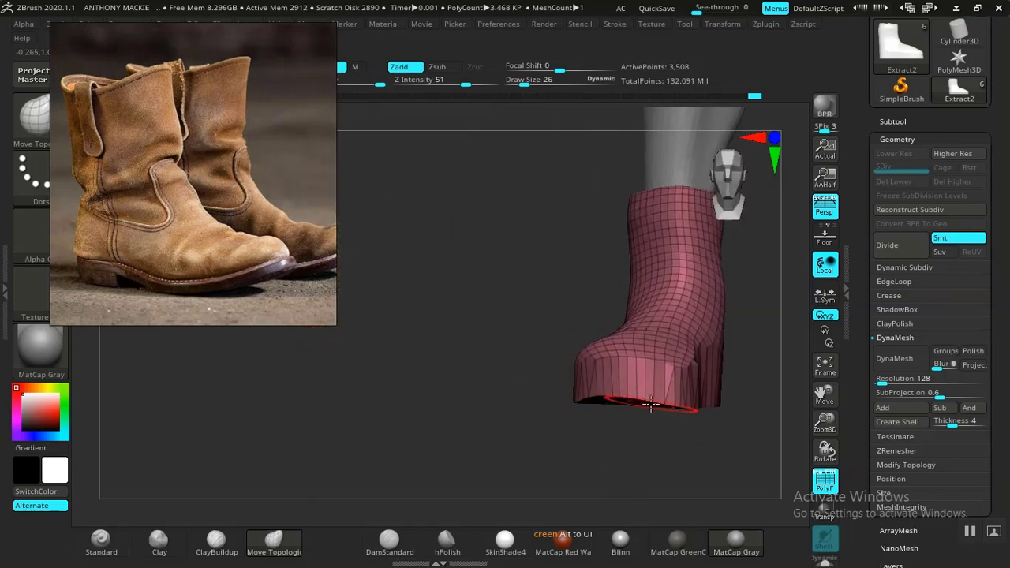
pyautogui.moveTo(653, 407)
pyautogui.mouseDown()
pyautogui.moveTo(446, 415)
pyautogui.moveTo(637, 411)
pyautogui.mouseUp()
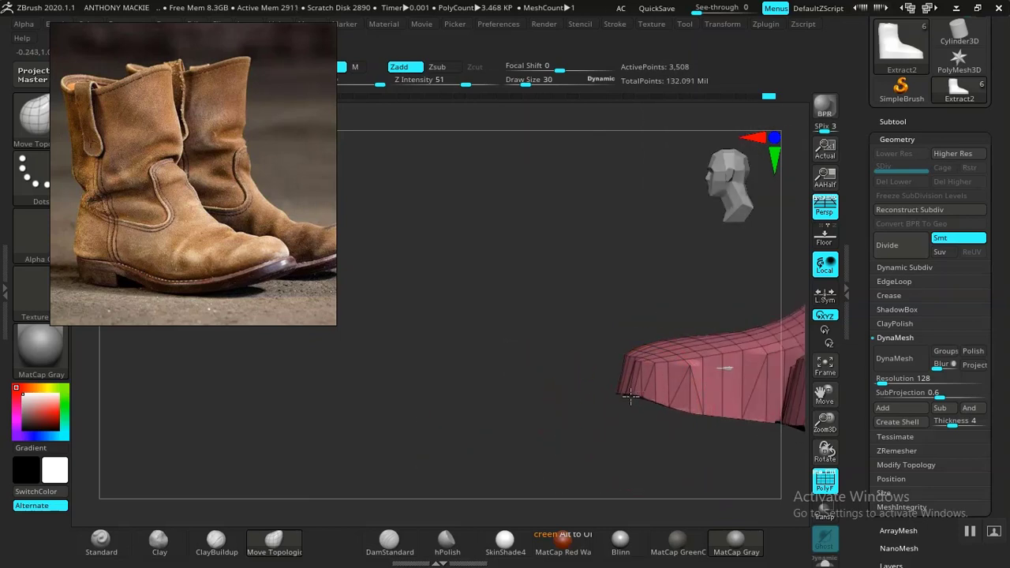
pyautogui.moveTo(488, 423); pyautogui.dragTo(629, 418)
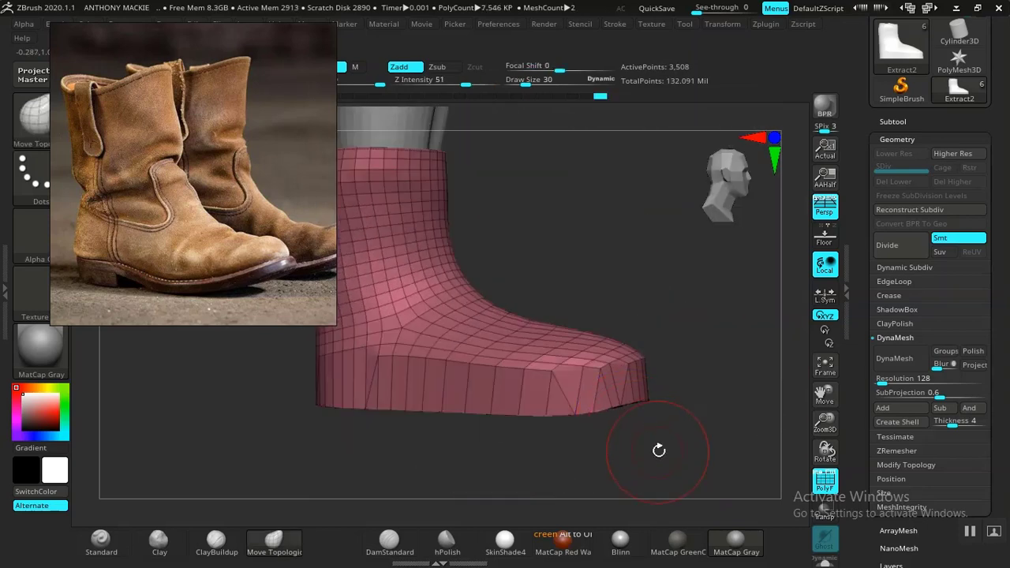
pyautogui.keyDown('alt'); pyautogui.moveTo(659, 450); pyautogui.dragTo(674, 445); pyautogui.keyUp('alt')
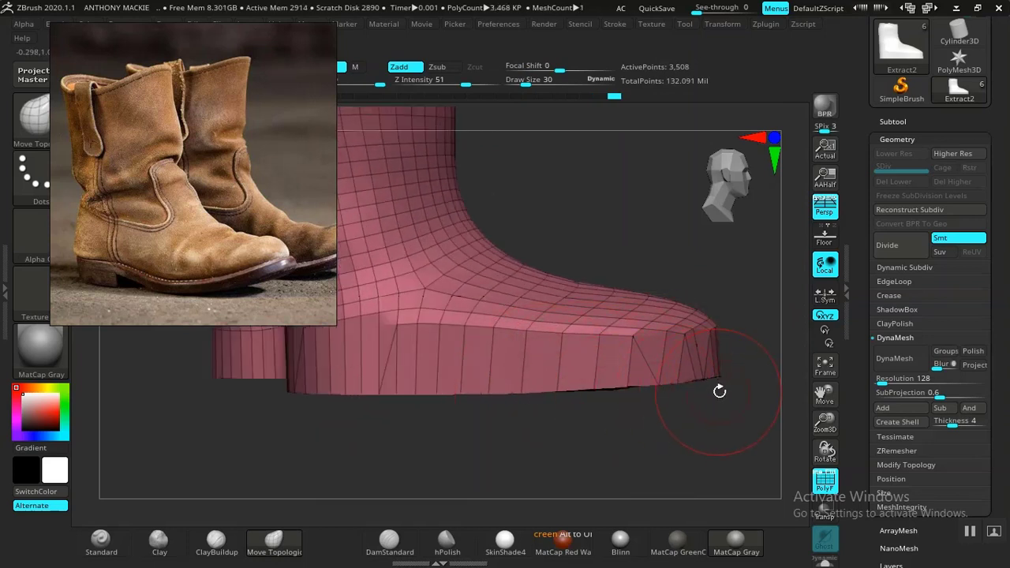
pyautogui.moveTo(720, 391); pyautogui.dragTo(720, 335)
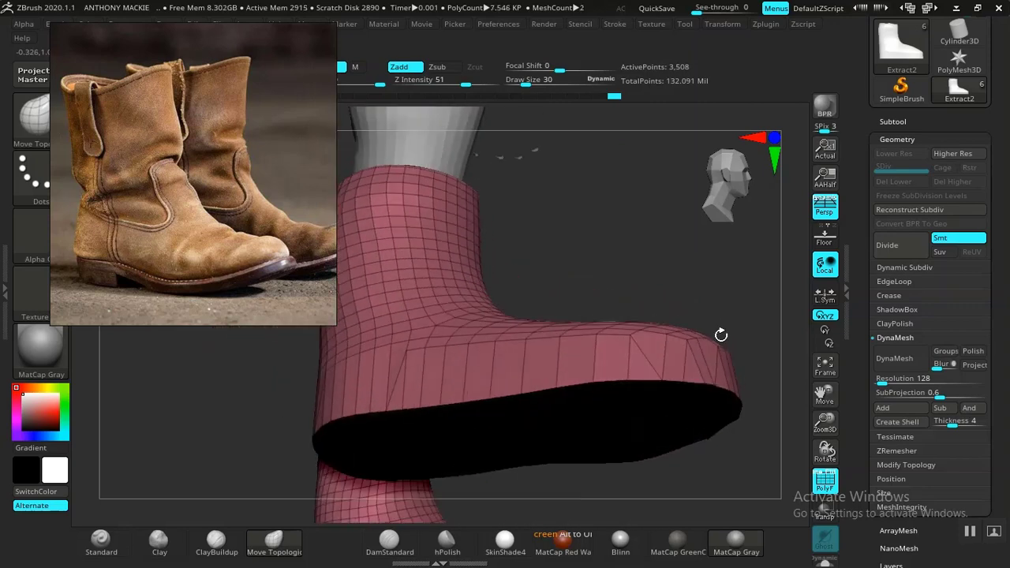
# - Curve the shaft's top rim with the Move Topological brush at draw size 54, dipping at the sides and rising at front and back
pyautogui.moveTo(717, 371)
pyautogui.mouseDown()
pyautogui.moveTo(757, 397)
pyautogui.moveTo(647, 466)
pyautogui.moveTo(609, 465)
pyautogui.moveTo(623, 467)
pyautogui.moveTo(473, 399)
pyautogui.moveTo(597, 310)
pyautogui.moveTo(577, 315)
pyautogui.moveTo(593, 384)
pyautogui.moveTo(581, 368)
pyautogui.moveTo(631, 374)
pyautogui.moveTo(513, 357)
pyautogui.moveTo(543, 378)
pyautogui.mouseUp()
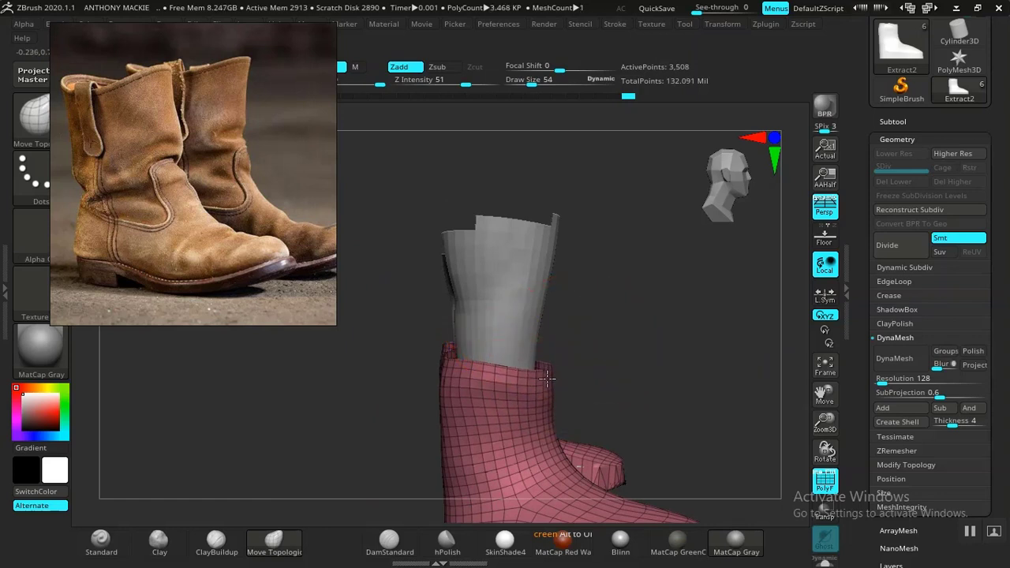
pyautogui.moveTo(571, 337); pyautogui.dragTo(656, 349)
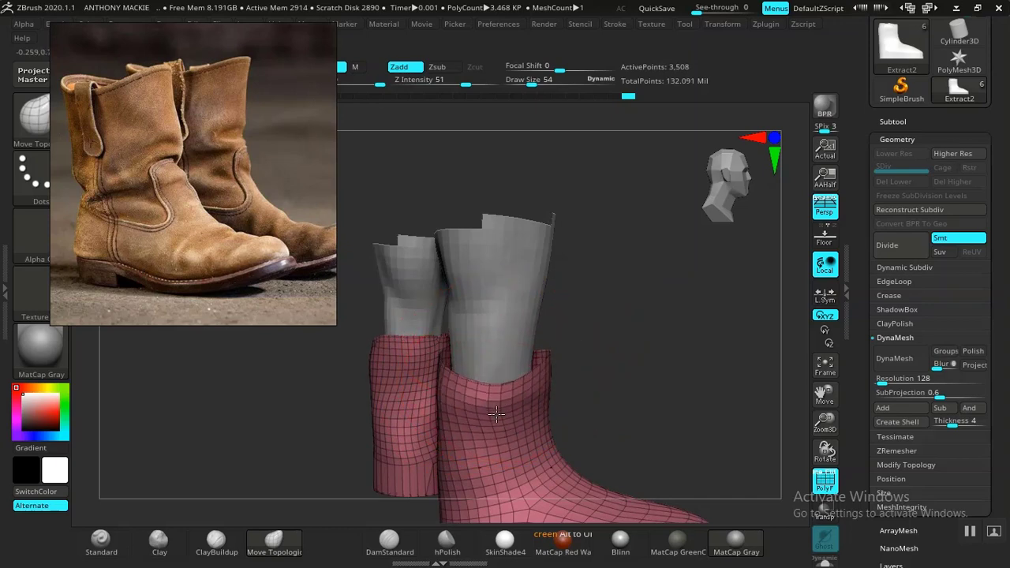
pyautogui.moveTo(629, 356); pyautogui.dragTo(523, 365)
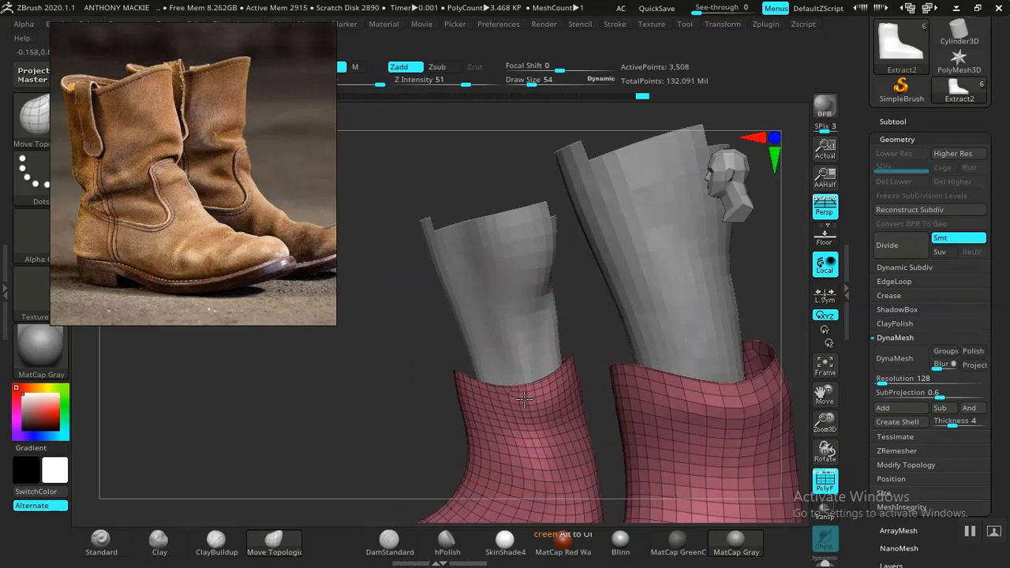
pyautogui.moveTo(569, 365)
pyautogui.mouseDown()
pyautogui.moveTo(572, 342)
pyautogui.moveTo(421, 361)
pyautogui.moveTo(552, 356)
pyautogui.mouseUp()
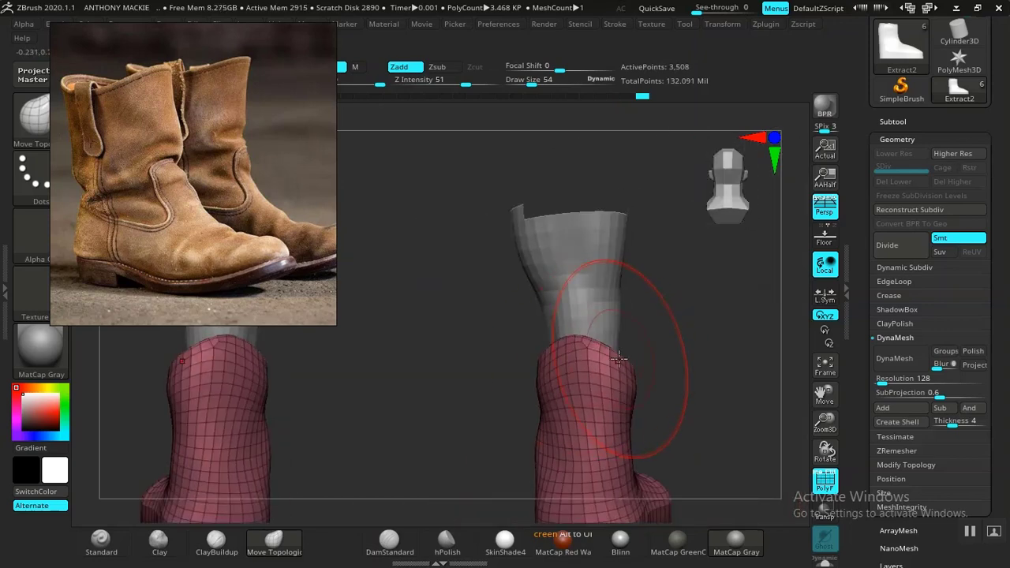
# - Reduce the draw size to 34 and round off the raised back of the shaft's top rim
pyautogui.press('[')
pyautogui.press('[')
pyautogui.moveTo(615, 359); pyautogui.dragTo(618, 337)
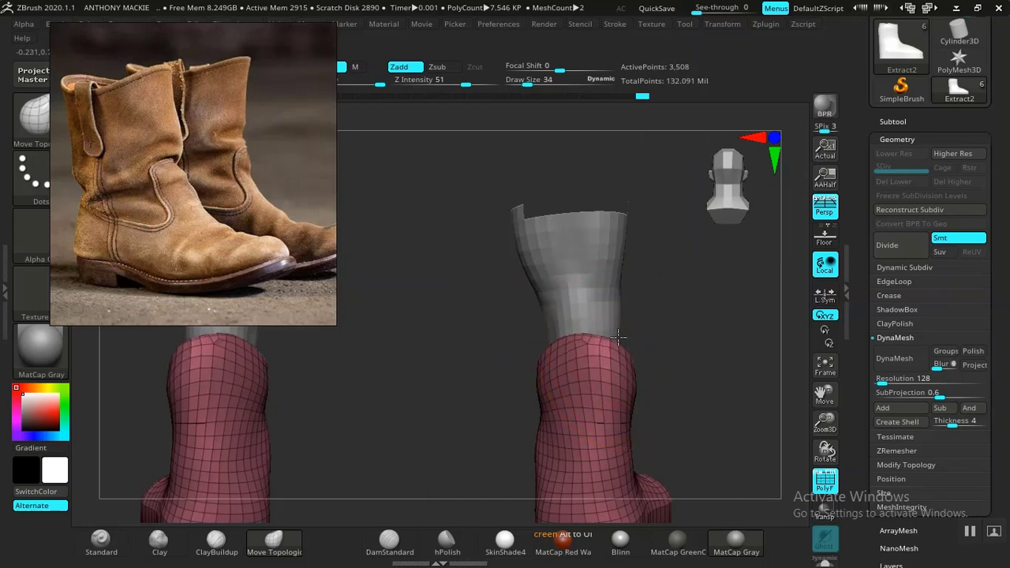
pyautogui.moveTo(548, 340)
pyautogui.mouseDown()
pyautogui.moveTo(551, 361)
pyautogui.moveTo(638, 361)
pyautogui.moveTo(566, 397)
pyautogui.mouseUp()
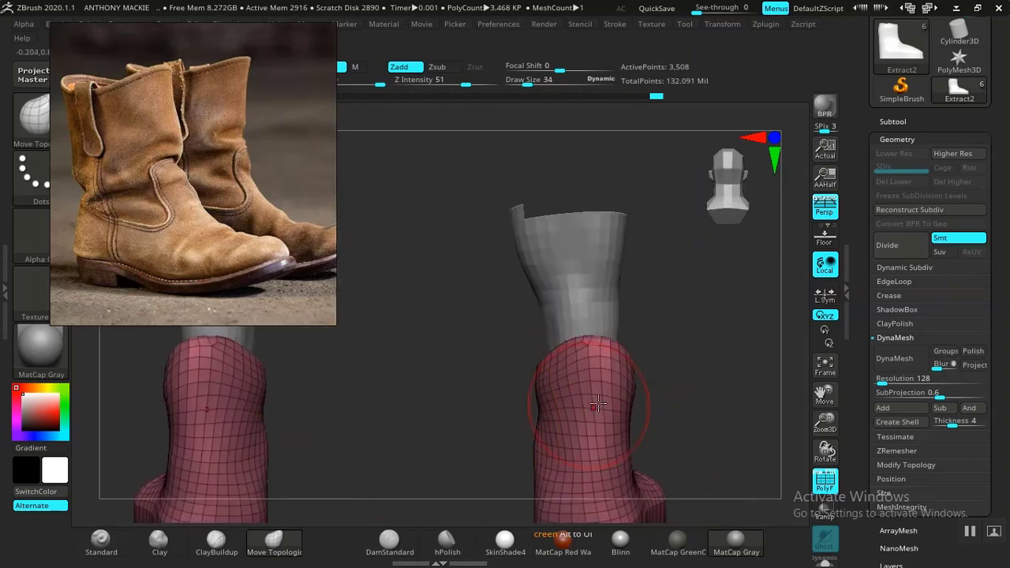
# - Refine the shaft's rim and rear contour from the front and back
pyautogui.moveTo(707, 404)
pyautogui.mouseDown()
pyautogui.moveTo(692, 381)
pyautogui.moveTo(681, 392)
pyautogui.moveTo(686, 381)
pyautogui.moveTo(591, 393)
pyautogui.mouseUp()
pyautogui.moveTo(639, 365); pyautogui.dragTo(506, 375)
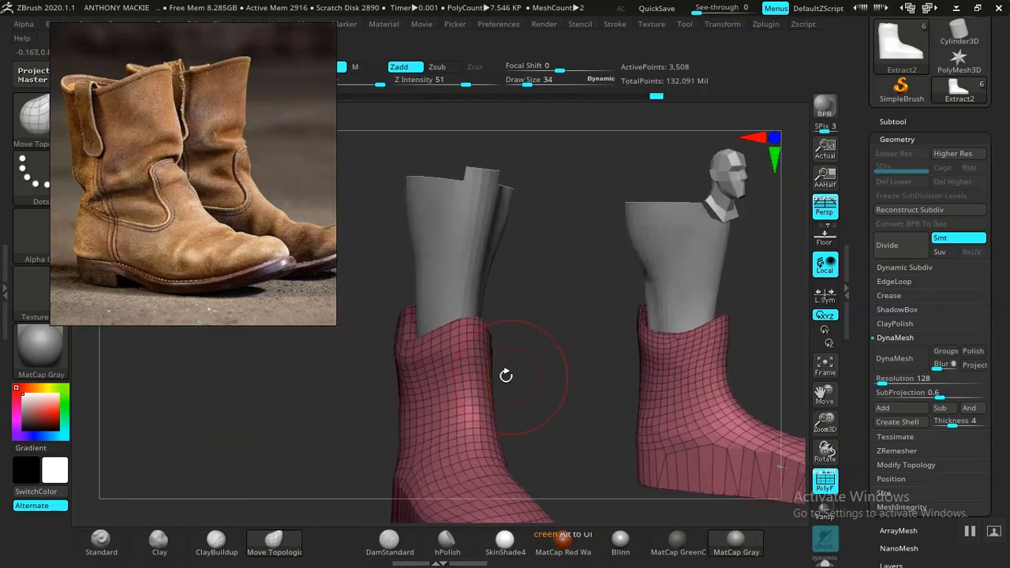
pyautogui.moveTo(385, 341)
pyautogui.mouseDown()
pyautogui.moveTo(611, 378)
pyautogui.moveTo(483, 331)
pyautogui.moveTo(517, 360)
pyautogui.mouseUp()
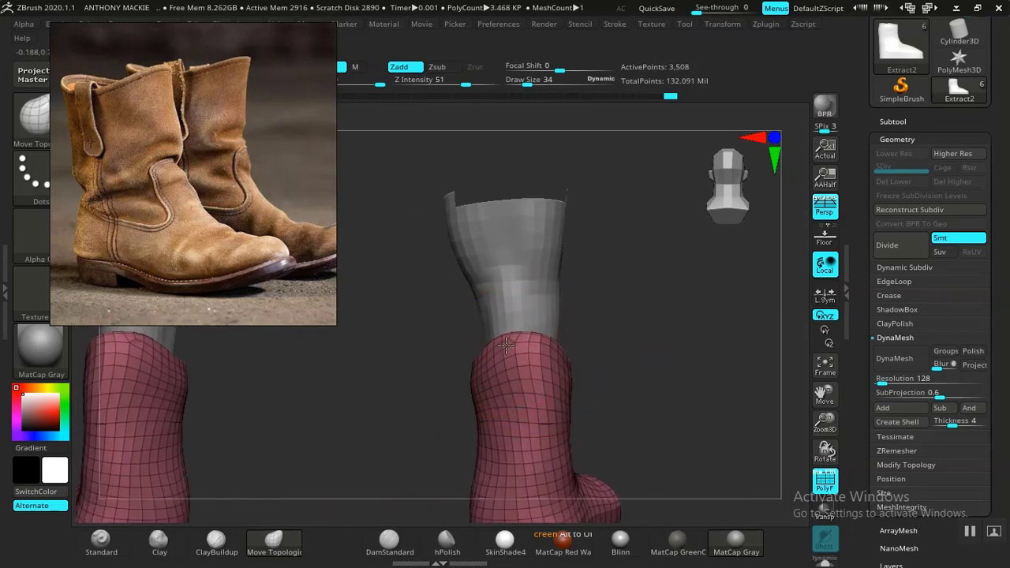
pyautogui.moveTo(604, 367)
pyautogui.mouseDown()
pyautogui.moveTo(579, 395)
pyautogui.moveTo(473, 394)
pyautogui.moveTo(589, 401)
pyautogui.mouseUp()
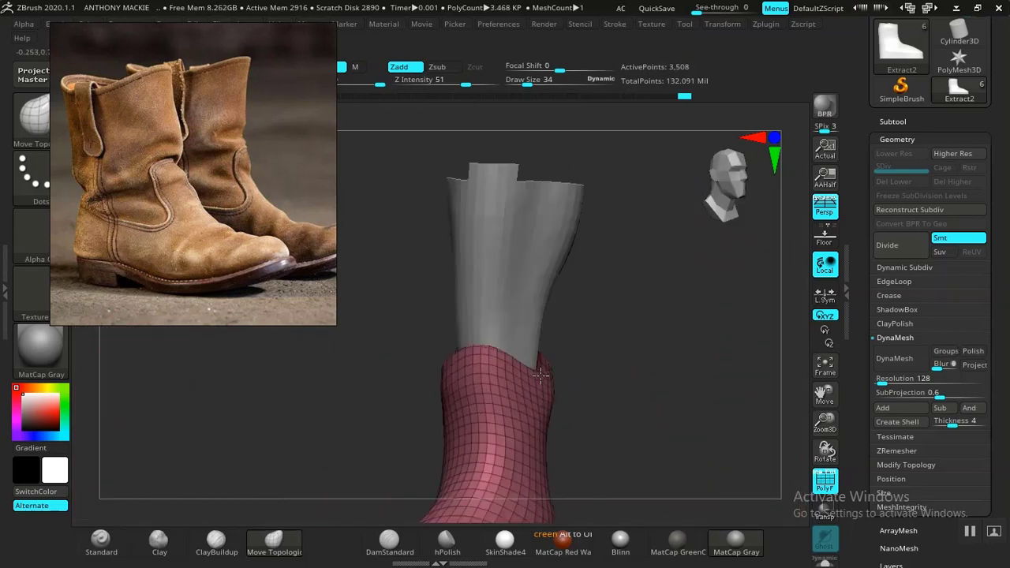
pyautogui.moveTo(540, 376)
pyautogui.mouseDown()
pyautogui.moveTo(644, 370)
pyautogui.moveTo(686, 386)
pyautogui.moveTo(624, 355)
pyautogui.moveTo(692, 361)
pyautogui.moveTo(676, 360)
pyautogui.mouseUp()
pyautogui.moveTo(492, 344); pyautogui.dragTo(486, 346)
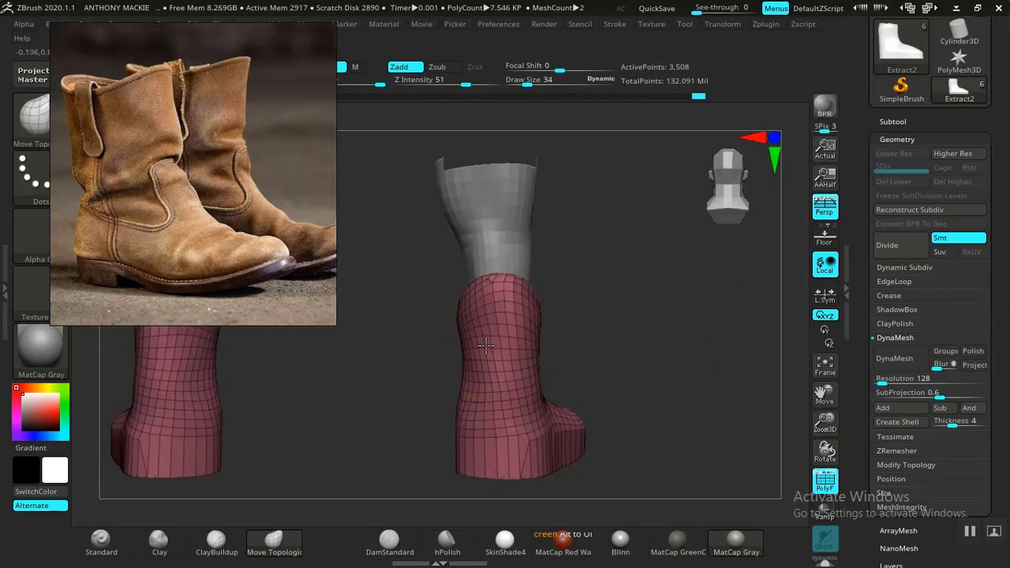
# - Reshape the front of the ankle in side view while keeping the leg covered by the boot
pyautogui.moveTo(656, 379); pyautogui.dragTo(570, 382)
pyautogui.keyDown('alt'); pyautogui.moveTo(718, 357); pyautogui.dragTo(604, 359); pyautogui.keyUp('alt')
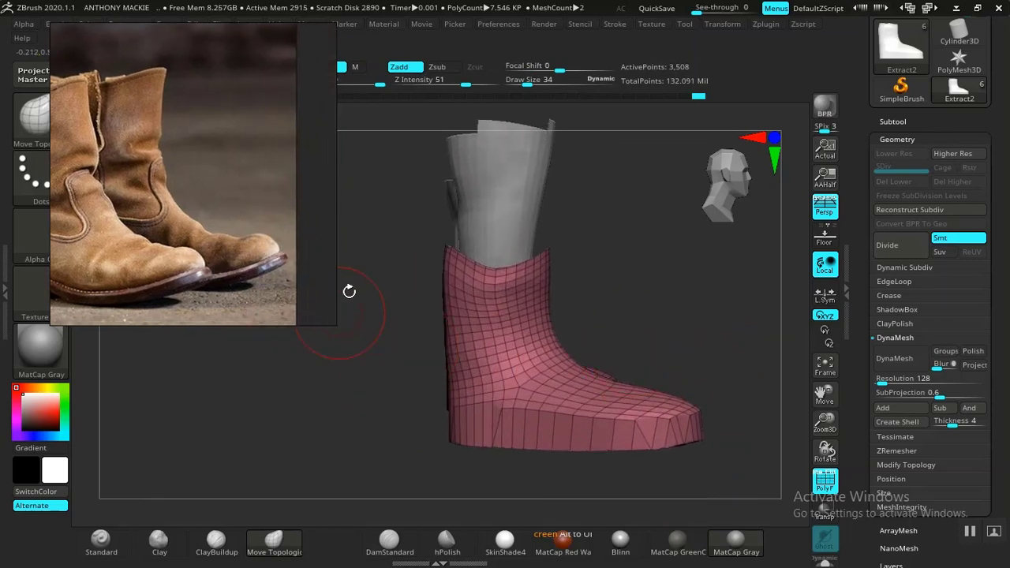
pyautogui.moveTo(640, 320)
pyautogui.mouseDown()
pyautogui.moveTo(654, 329)
pyautogui.moveTo(629, 332)
pyautogui.moveTo(613, 300)
pyautogui.moveTo(645, 302)
pyautogui.moveTo(556, 335)
pyautogui.mouseUp()
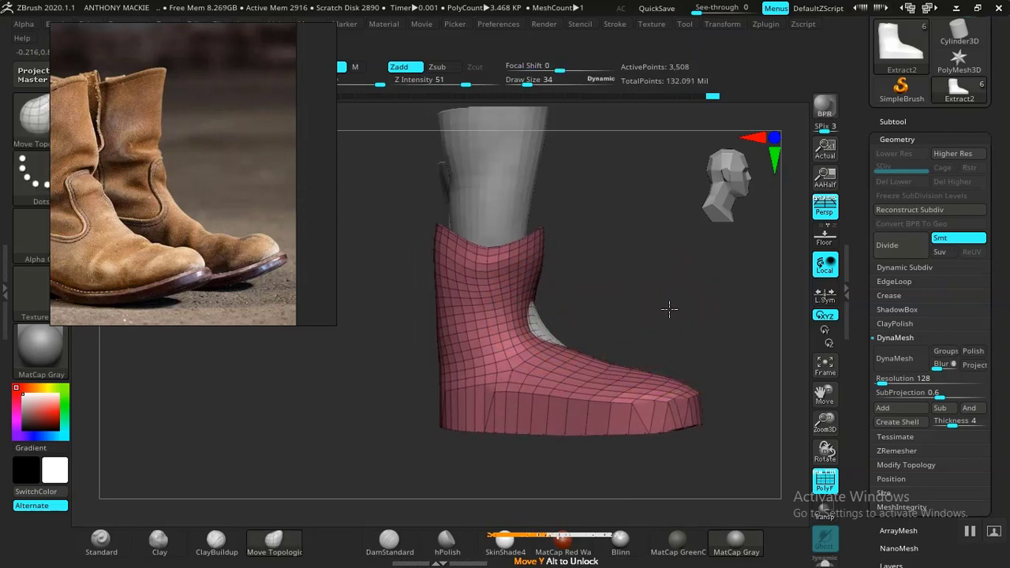
pyautogui.moveTo(667, 308); pyautogui.dragTo(616, 328)
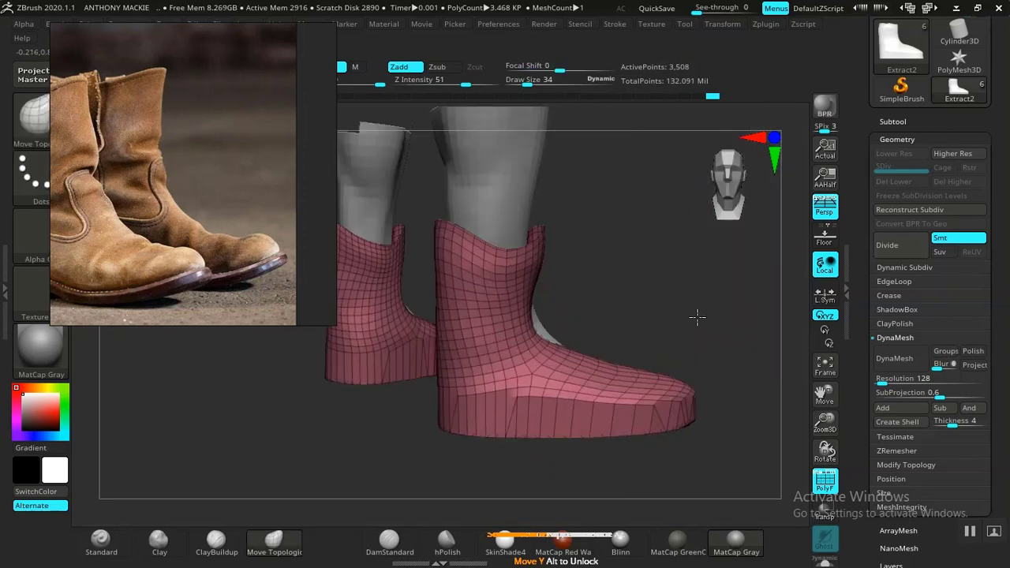
pyautogui.moveTo(699, 315); pyautogui.dragTo(655, 315)
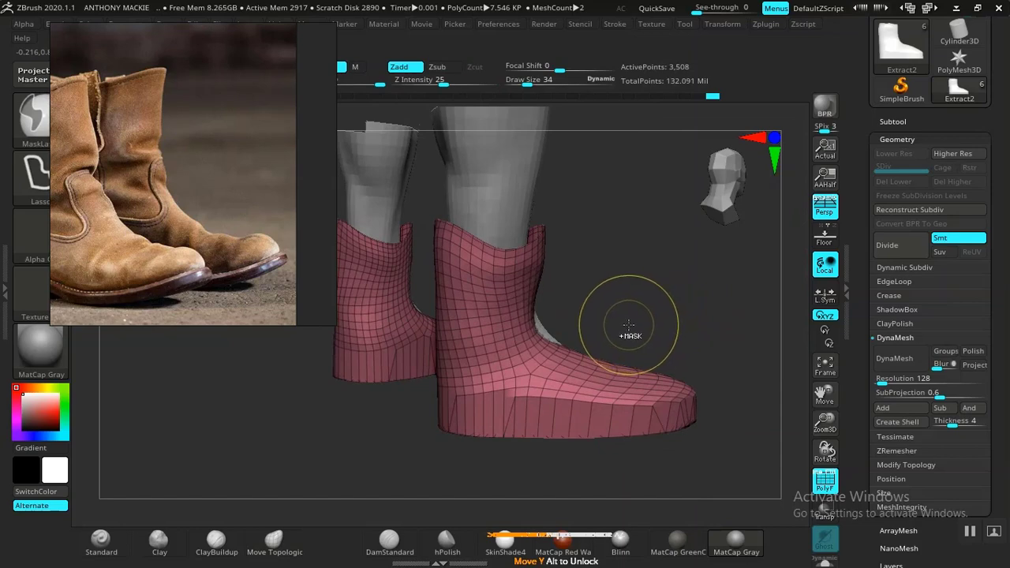
pyautogui.hotkey('ctrl', 'shift')
pyautogui.moveTo(613, 327)
pyautogui.mouseDown()
pyautogui.moveTo(638, 311)
pyautogui.moveTo(605, 331)
pyautogui.mouseUp()
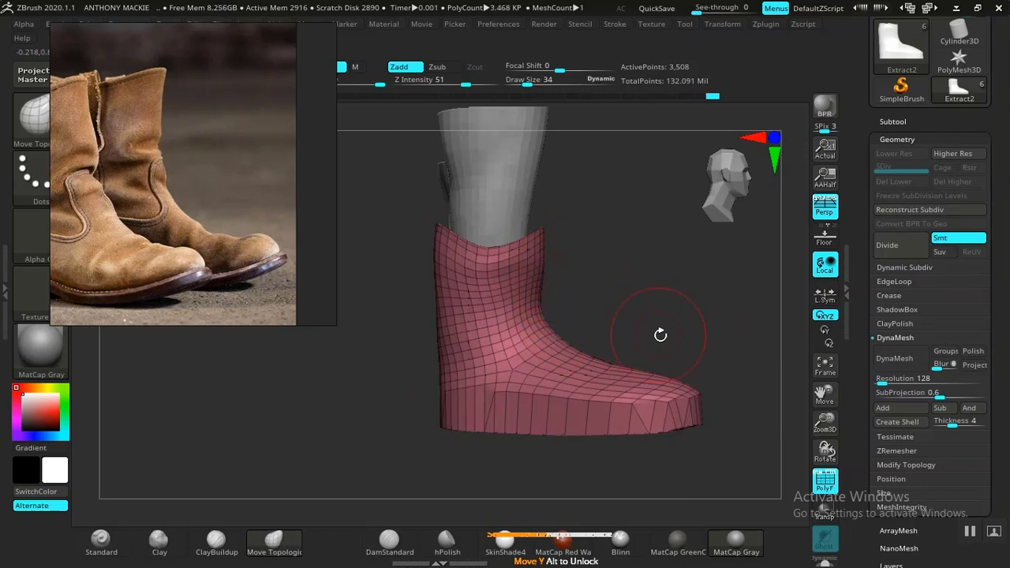
pyautogui.moveTo(660, 335); pyautogui.dragTo(631, 323)
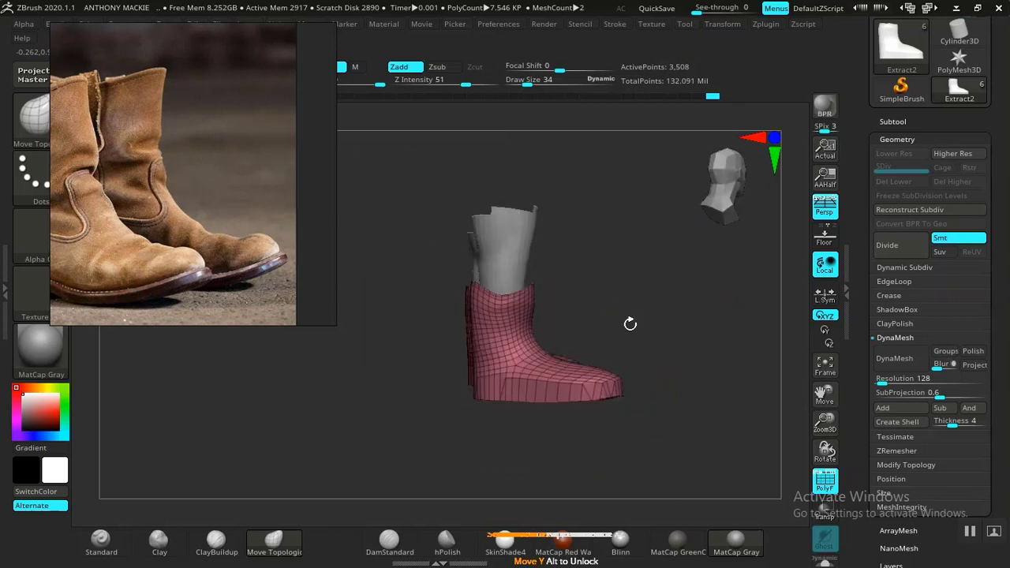
# - Shift the reference photo to show the near boot, then pull the middle of the sole's bottom edge downward with a brush size of 46
pyautogui.moveTo(220, 272); pyautogui.dragTo(281, 269)
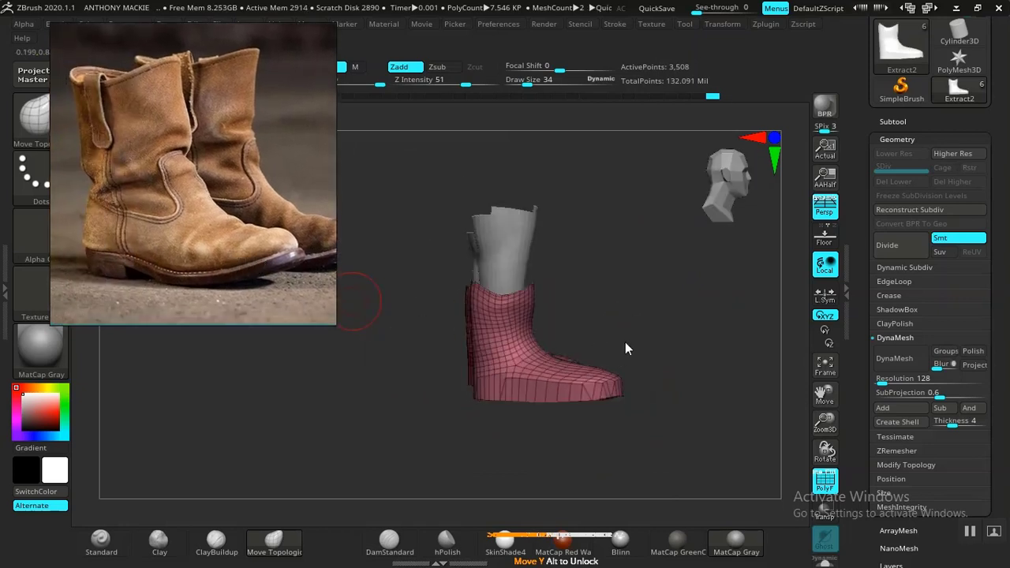
pyautogui.moveTo(625, 348); pyautogui.dragTo(679, 422)
pyautogui.press(']')
pyautogui.press(']')
pyautogui.press(']')
pyautogui.press(']')
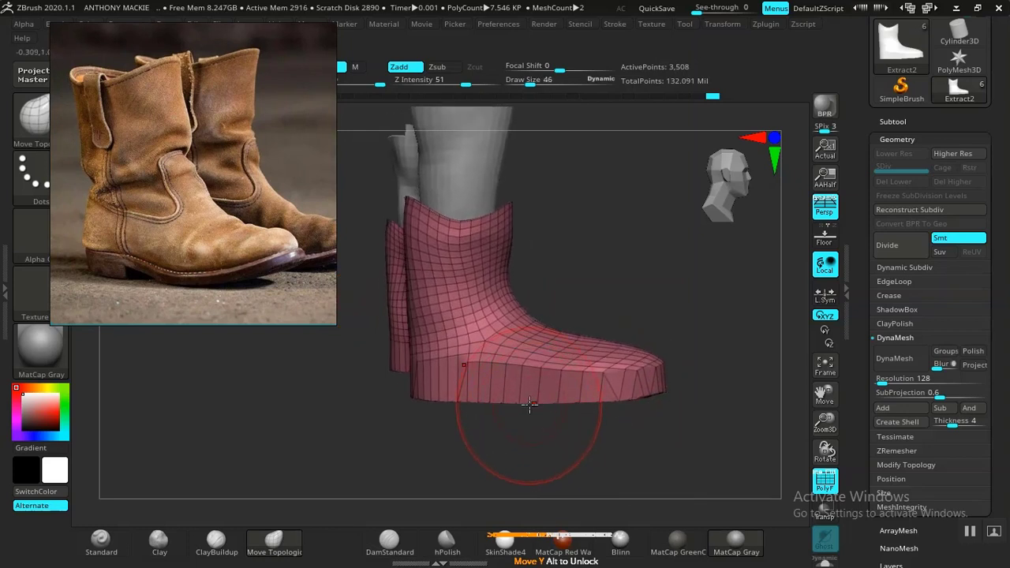
pyautogui.moveTo(542, 405); pyautogui.dragTo(538, 413)
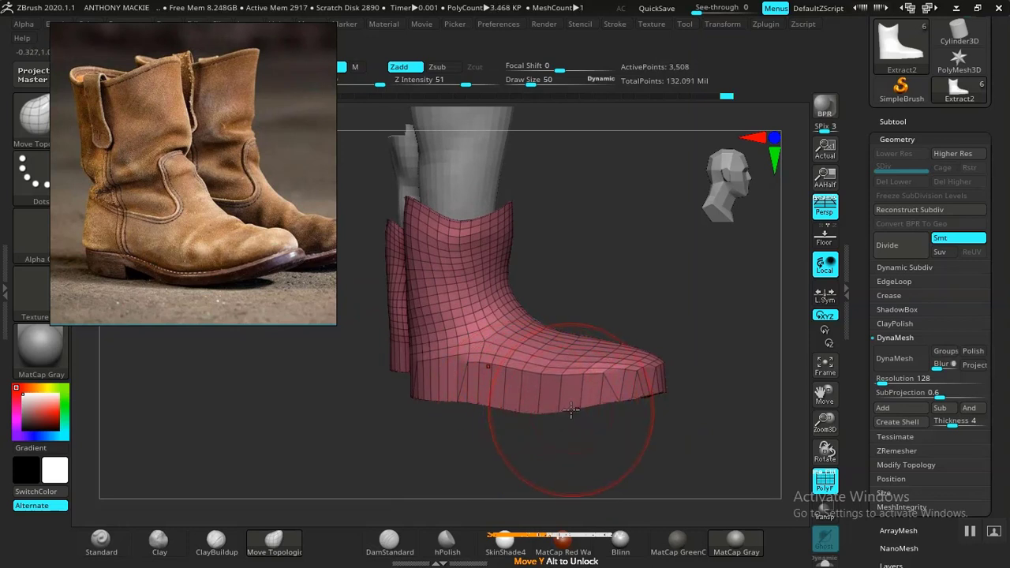
# - Reduce the draw size to 34 and raise the sole's bottom edge under the forefoot and heel from the opposite side
pyautogui.moveTo(614, 448)
pyautogui.mouseDown()
pyautogui.moveTo(478, 442)
pyautogui.moveTo(473, 453)
pyautogui.moveTo(586, 468)
pyautogui.moveTo(529, 425)
pyautogui.moveTo(560, 414)
pyautogui.mouseUp()
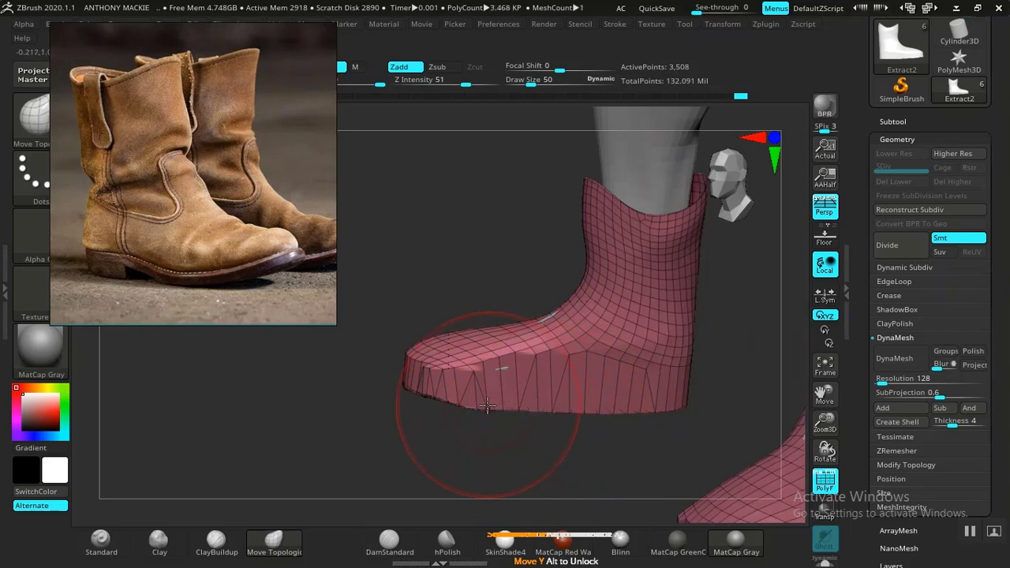
pyautogui.press('[')
pyautogui.press('[')
pyautogui.moveTo(476, 410); pyautogui.dragTo(477, 401)
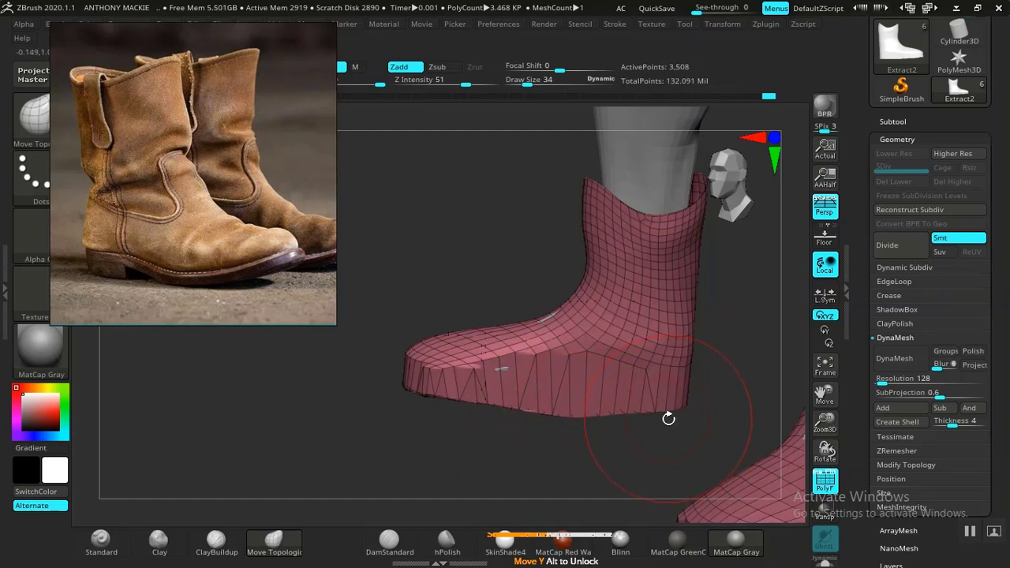
pyautogui.moveTo(668, 418); pyautogui.dragTo(655, 411)
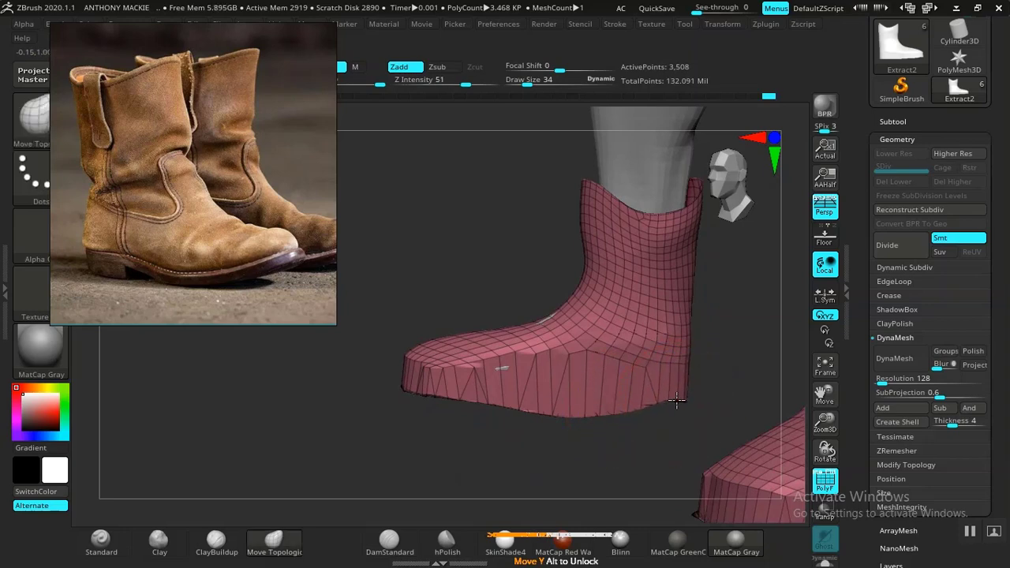
# - Even out the sole's bottom edge around the heel and midfoot, working from the back and both sides of the boot
pyautogui.moveTo(676, 401)
pyautogui.mouseDown()
pyautogui.moveTo(589, 424)
pyautogui.moveTo(548, 450)
pyautogui.moveTo(626, 419)
pyautogui.moveTo(648, 388)
pyautogui.moveTo(597, 388)
pyautogui.moveTo(557, 435)
pyautogui.moveTo(383, 376)
pyautogui.moveTo(487, 469)
pyautogui.moveTo(589, 320)
pyautogui.moveTo(638, 387)
pyautogui.moveTo(604, 442)
pyautogui.moveTo(471, 489)
pyautogui.moveTo(570, 481)
pyautogui.moveTo(462, 379)
pyautogui.mouseUp()
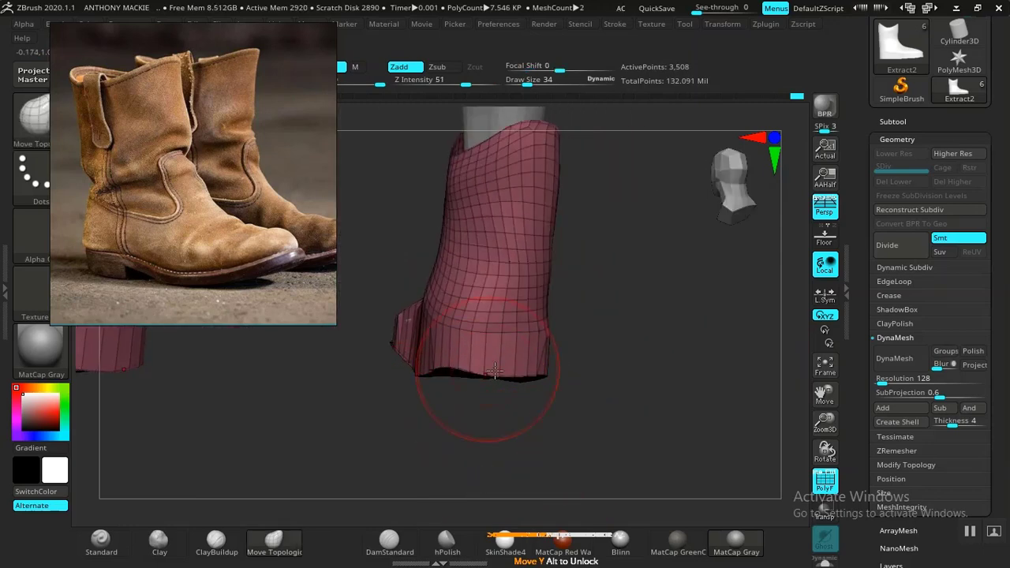
pyautogui.moveTo(568, 400); pyautogui.dragTo(547, 374)
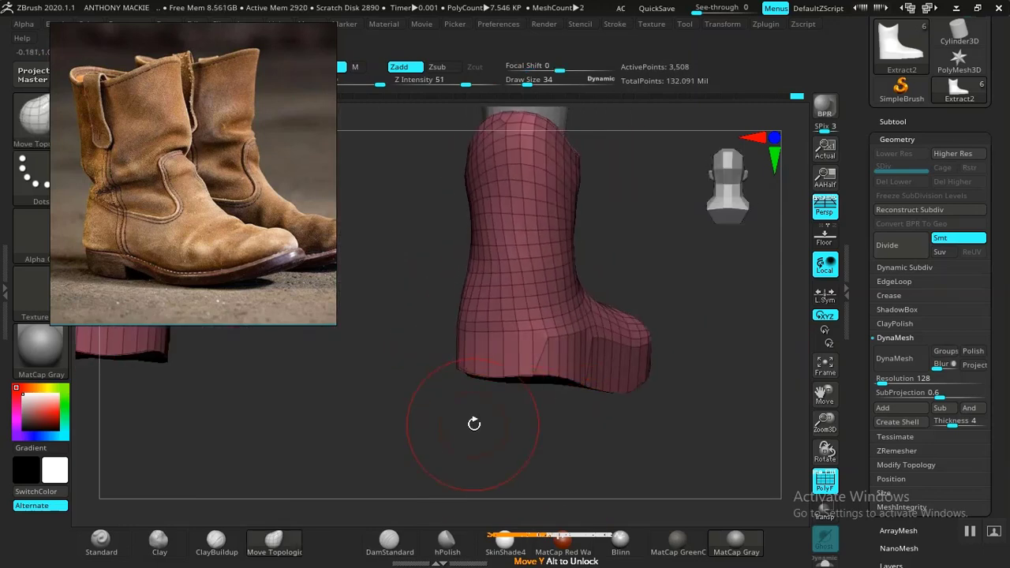
pyautogui.moveTo(474, 425); pyautogui.dragTo(494, 442)
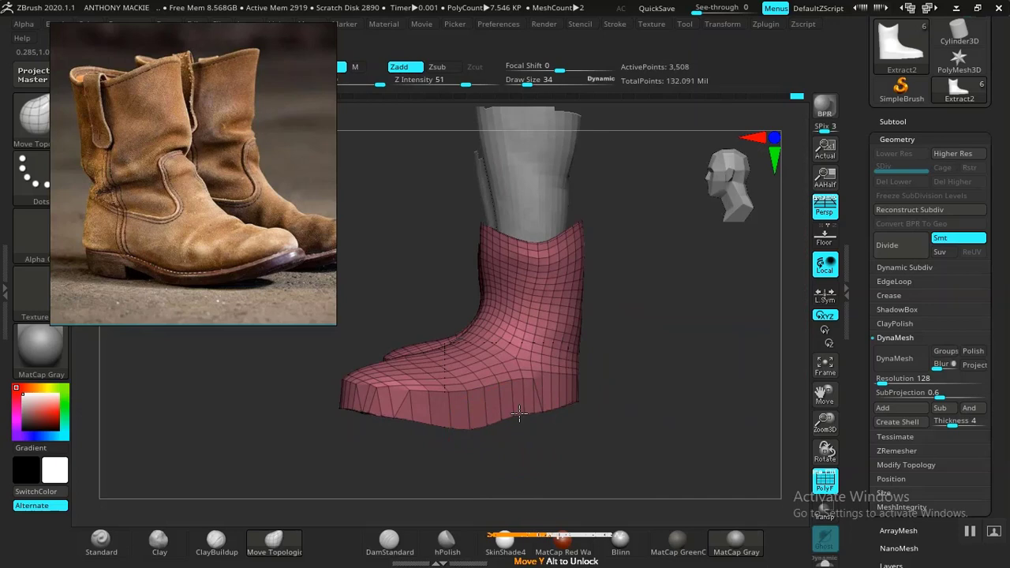
pyautogui.moveTo(478, 428); pyautogui.dragTo(472, 430)
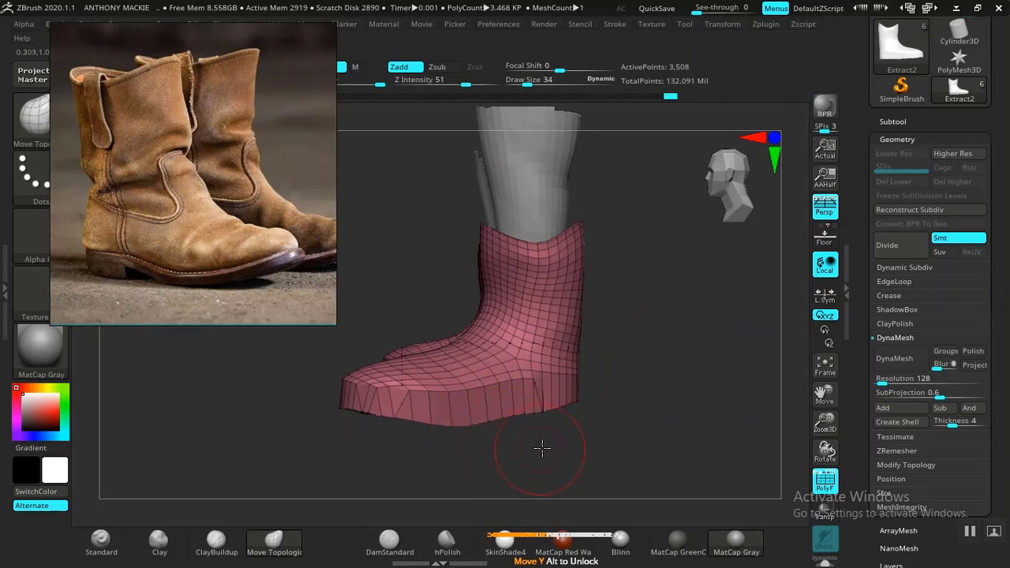
pyautogui.moveTo(541, 448); pyautogui.dragTo(446, 433)
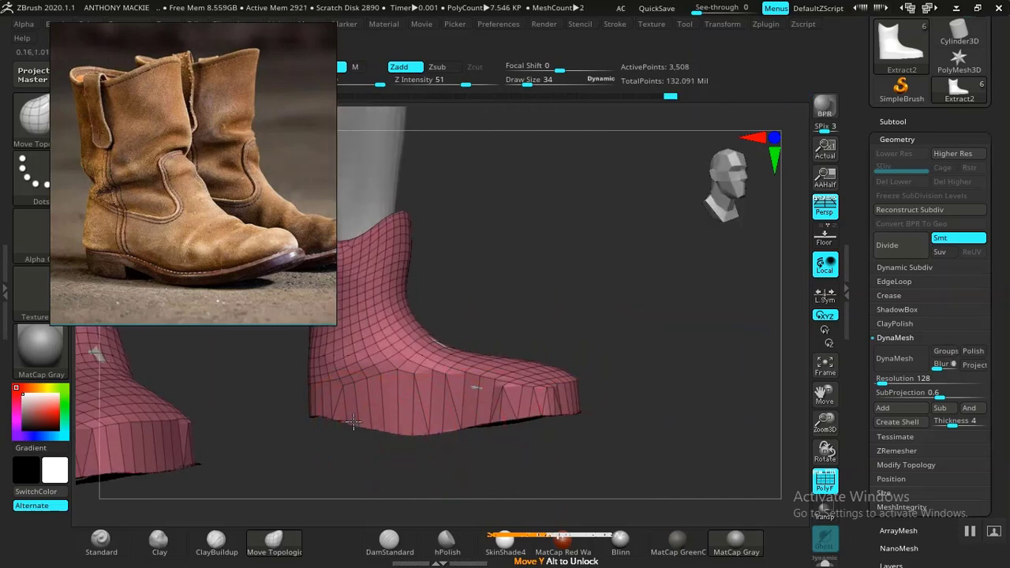
pyautogui.moveTo(477, 458); pyautogui.dragTo(545, 442)
pyautogui.moveTo(626, 370)
pyautogui.keyDown('alt'); pyautogui.mouseDown()
pyautogui.moveTo(577, 316)
pyautogui.moveTo(643, 323)
pyautogui.moveTo(616, 347)
pyautogui.mouseUp(); pyautogui.keyUp('alt')
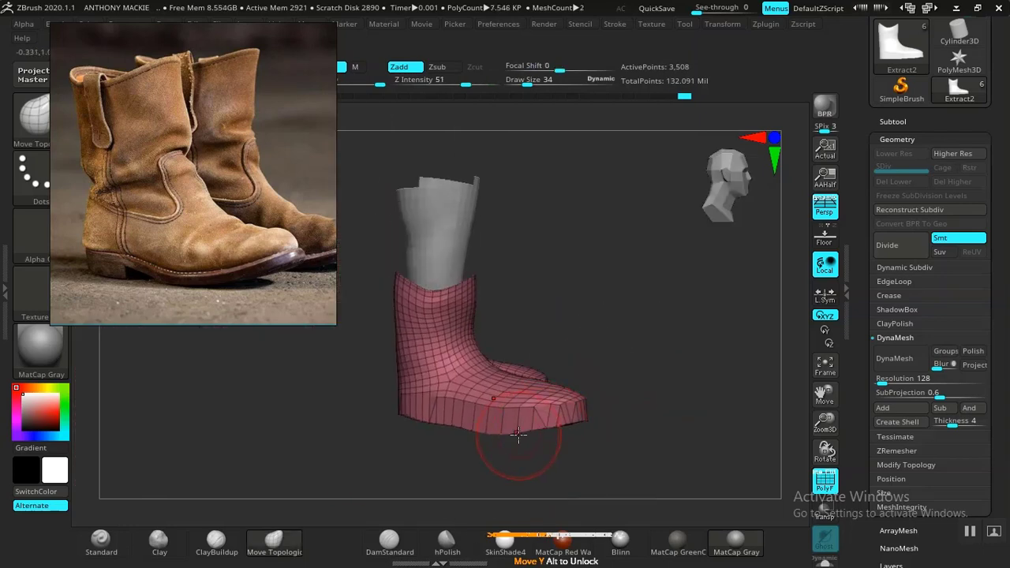
pyautogui.moveTo(494, 436); pyautogui.dragTo(493, 435)
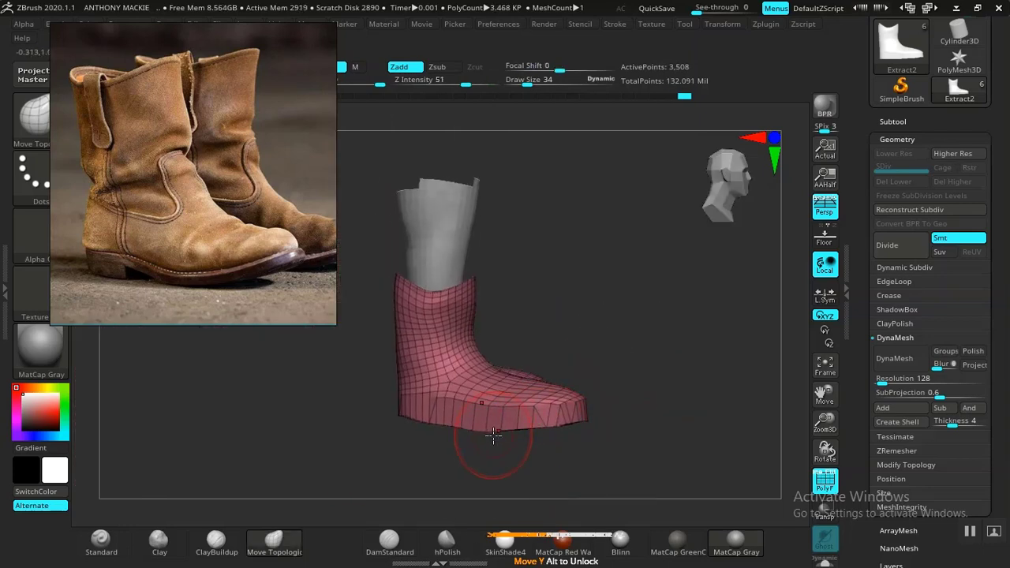
# - Adjust the heel's rear outline while viewing the boot from above
pyautogui.moveTo(605, 349); pyautogui.dragTo(464, 409)
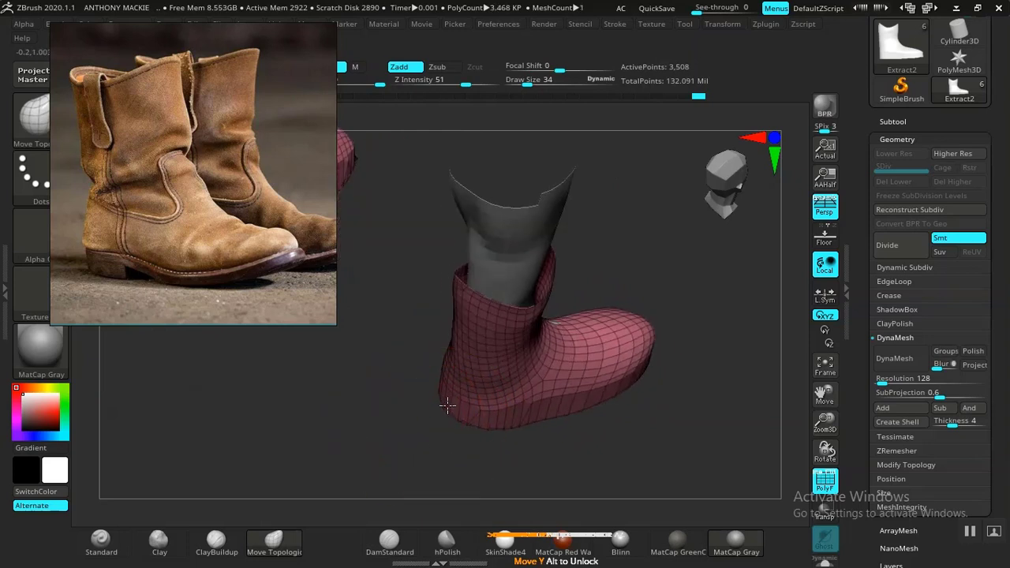
pyautogui.moveTo(415, 416); pyautogui.dragTo(461, 369)
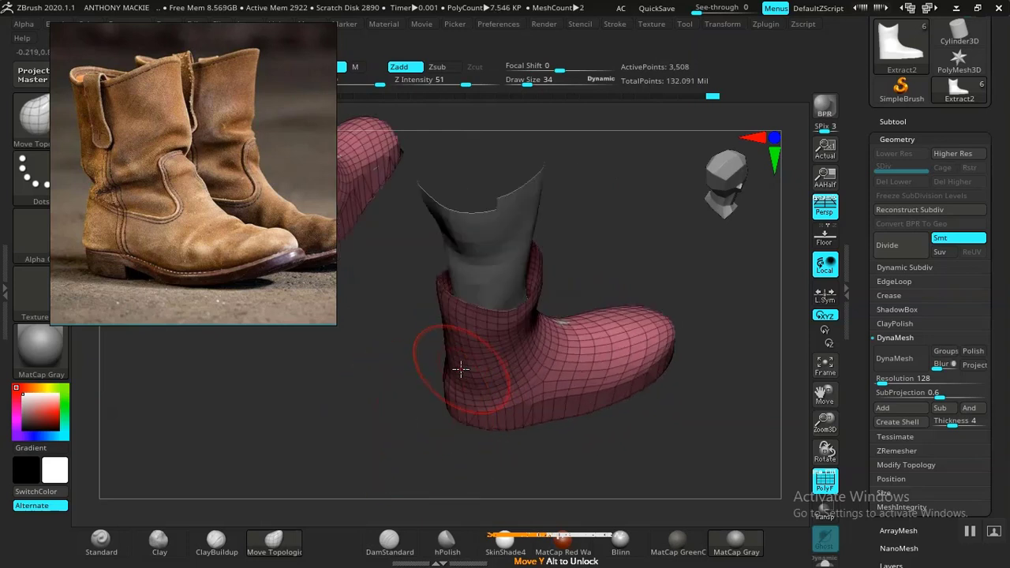
pyautogui.moveTo(435, 401); pyautogui.dragTo(429, 449)
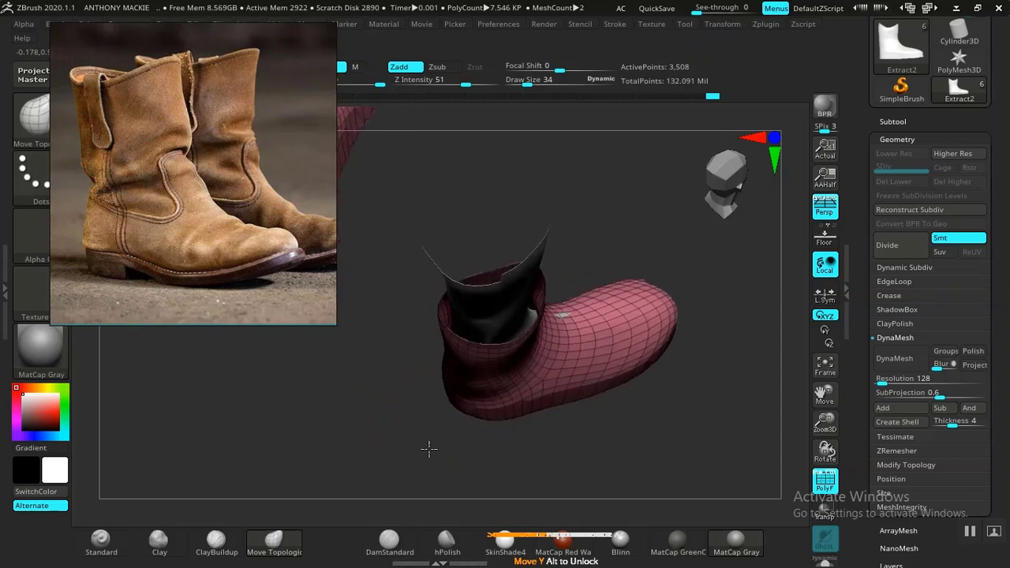
# - Isolate the boots in Solo mode and smooth the underside of the sole
pyautogui.click(826, 562)
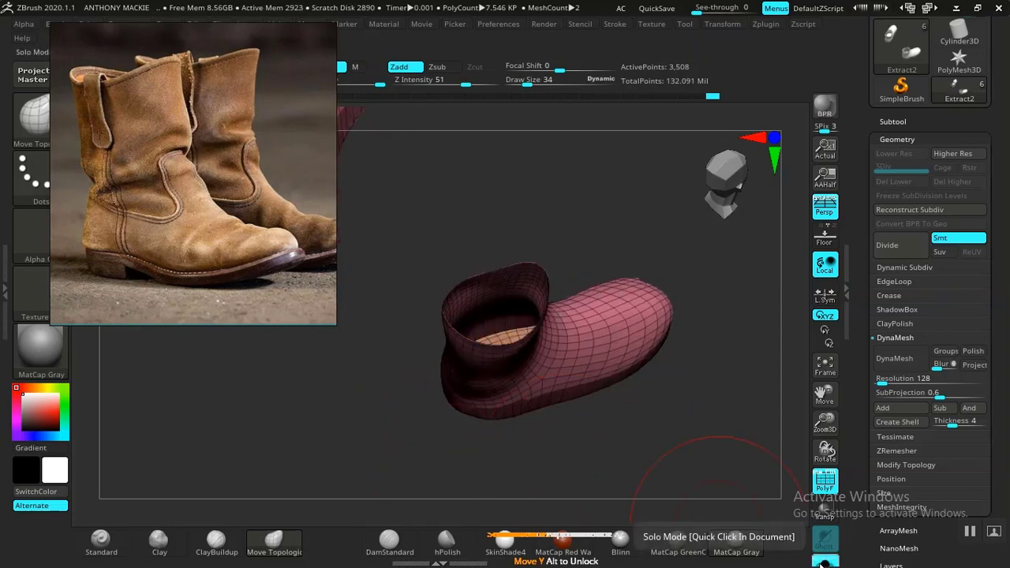
pyautogui.moveTo(618, 425); pyautogui.dragTo(414, 380)
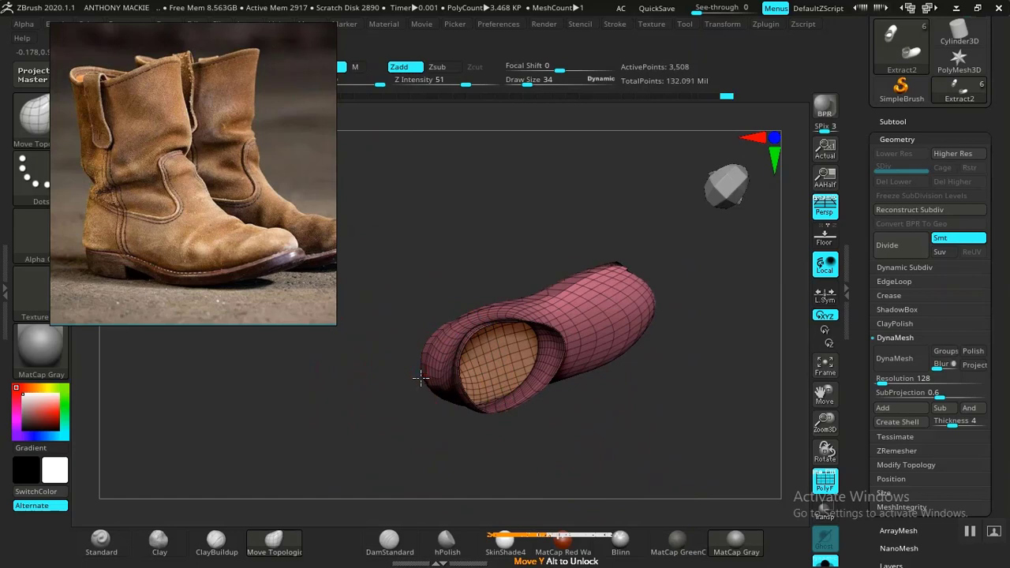
pyautogui.moveTo(503, 411); pyautogui.dragTo(503, 363)
pyautogui.moveTo(564, 390); pyautogui.dragTo(651, 366)
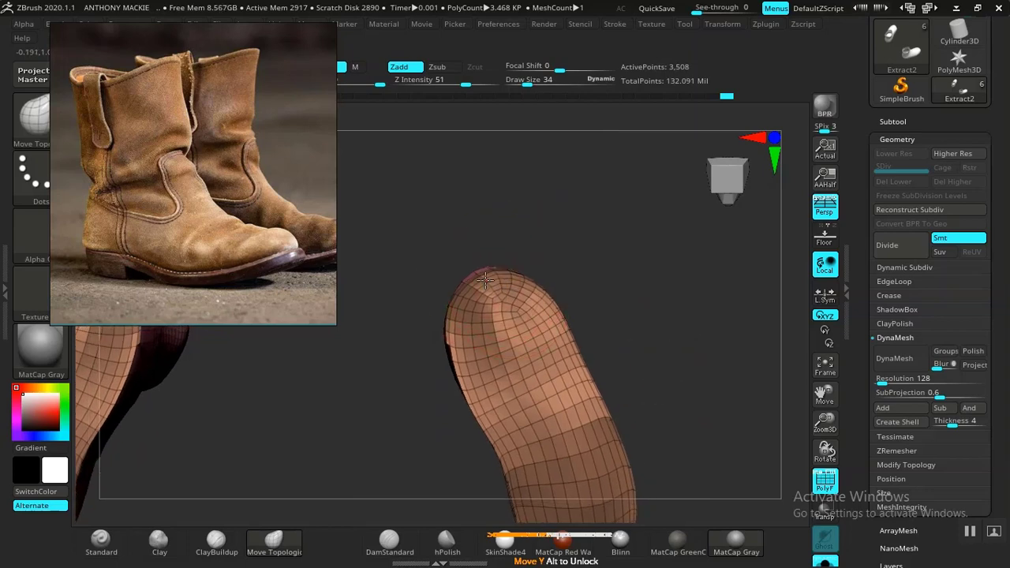
pyautogui.keyDown('shift'); pyautogui.moveTo(469, 292); pyautogui.dragTo(516, 378); pyautogui.keyUp('shift')
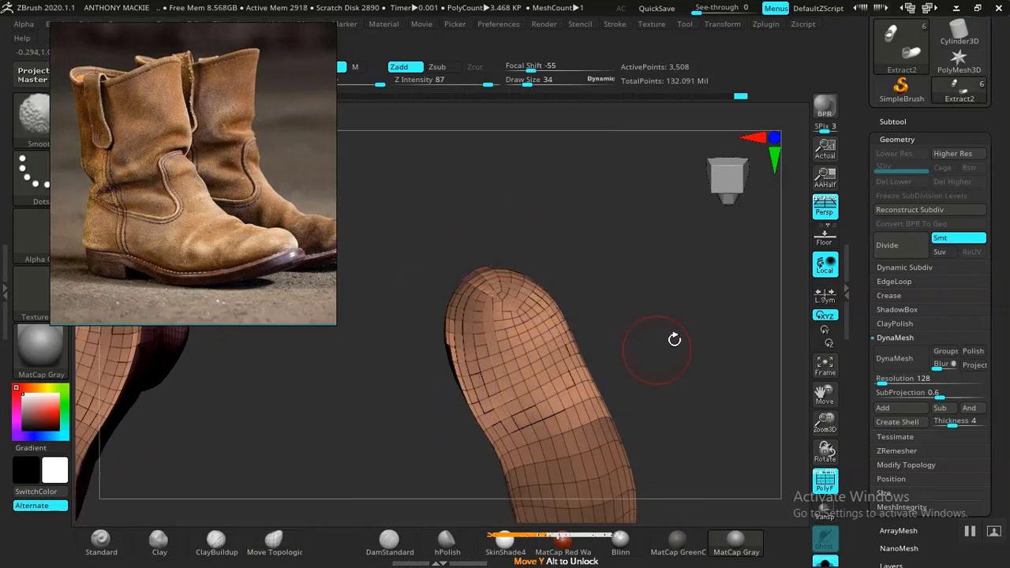
# - Increase the draw size to 46 and push in the inner side of the forefoot and toe from above
pyautogui.moveTo(675, 340)
pyautogui.mouseDown()
pyautogui.moveTo(655, 394)
pyautogui.moveTo(668, 393)
pyautogui.mouseUp()
pyautogui.moveTo(684, 389); pyautogui.dragTo(666, 309)
pyautogui.moveTo(498, 366); pyautogui.dragTo(531, 421)
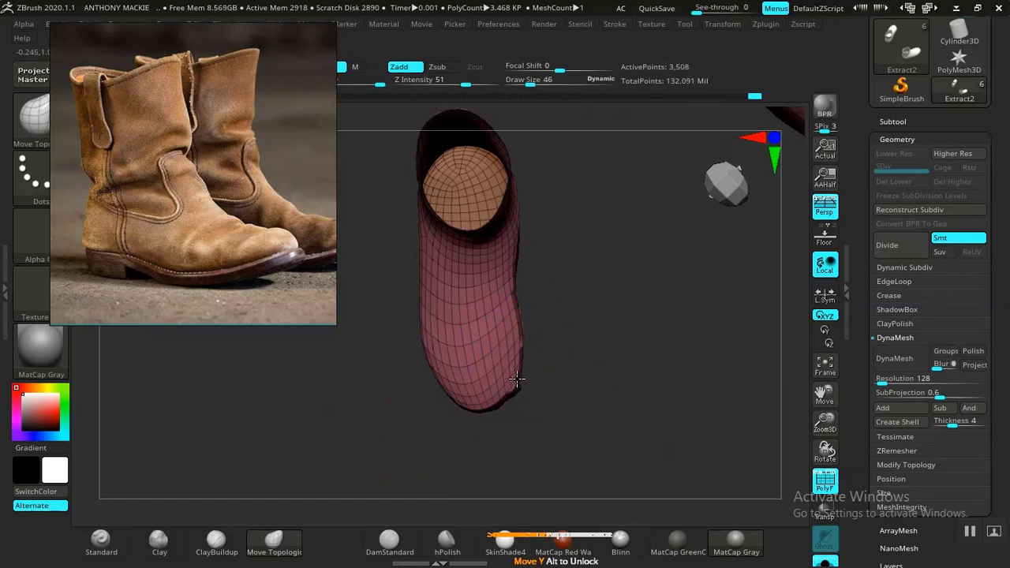
pyautogui.moveTo(520, 384); pyautogui.dragTo(551, 378)
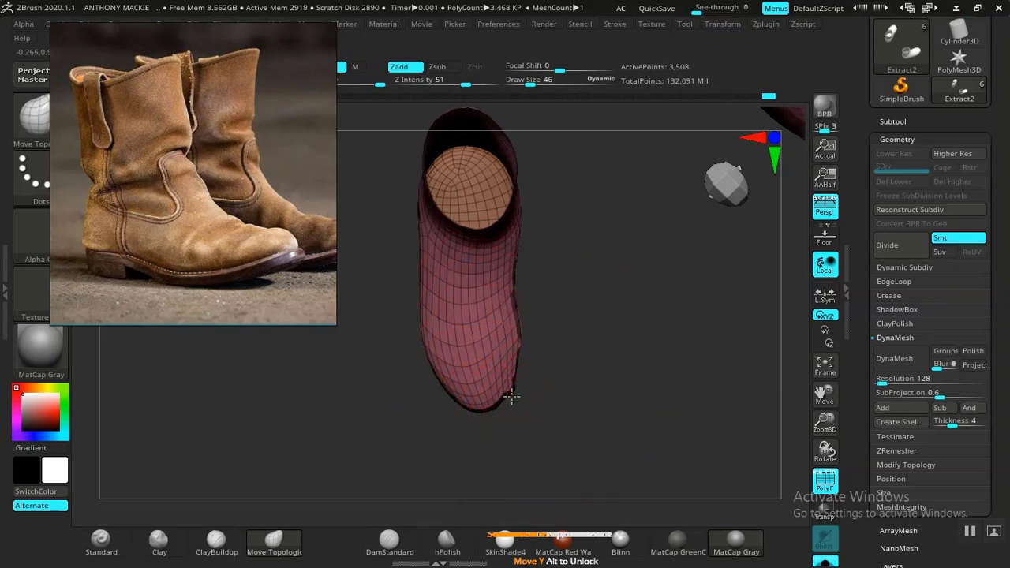
pyautogui.moveTo(510, 398)
pyautogui.mouseDown()
pyautogui.moveTo(539, 402)
pyautogui.moveTo(526, 403)
pyautogui.moveTo(602, 360)
pyautogui.moveTo(630, 324)
pyautogui.moveTo(645, 389)
pyautogui.moveTo(665, 390)
pyautogui.moveTo(648, 361)
pyautogui.moveTo(599, 329)
pyautogui.moveTo(642, 350)
pyautogui.moveTo(575, 442)
pyautogui.moveTo(596, 385)
pyautogui.moveTo(645, 406)
pyautogui.moveTo(616, 413)
pyautogui.moveTo(631, 408)
pyautogui.moveTo(602, 384)
pyautogui.moveTo(636, 361)
pyautogui.moveTo(509, 339)
pyautogui.moveTo(645, 322)
pyautogui.moveTo(591, 329)
pyautogui.moveTo(627, 329)
pyautogui.moveTo(623, 339)
pyautogui.moveTo(683, 333)
pyautogui.mouseUp()
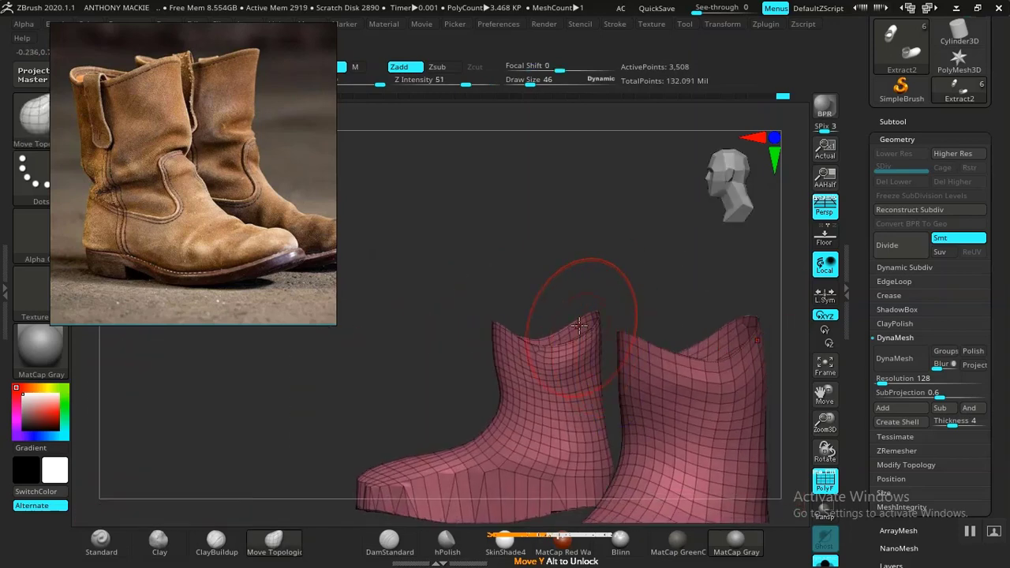
# - Refine the curve and opening of the shaft's rim from the side, above and front, reducing the draw size to 30
pyautogui.moveTo(596, 276); pyautogui.dragTo(586, 341)
pyautogui.press('shift')
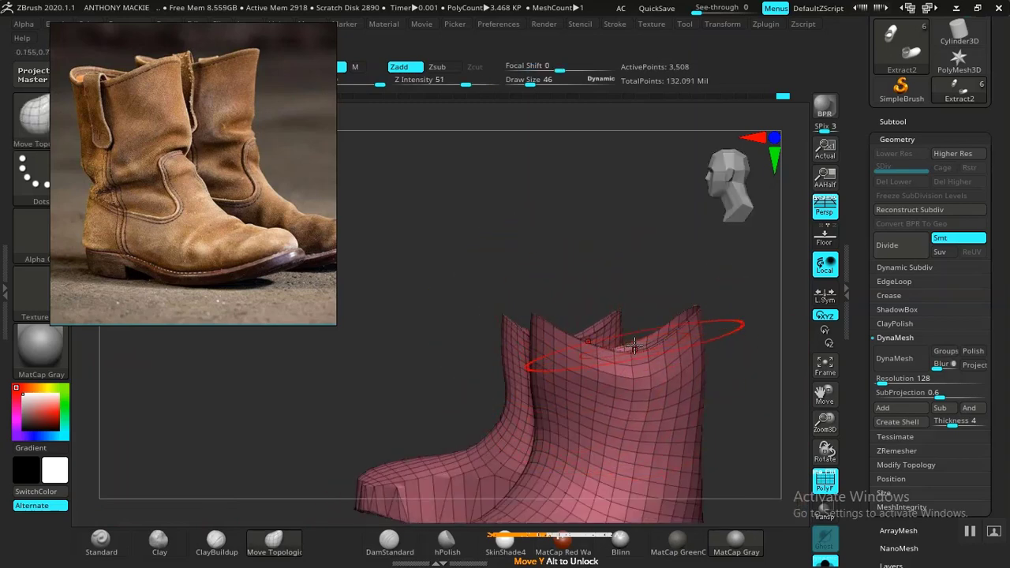
pyautogui.moveTo(663, 296); pyautogui.dragTo(640, 335)
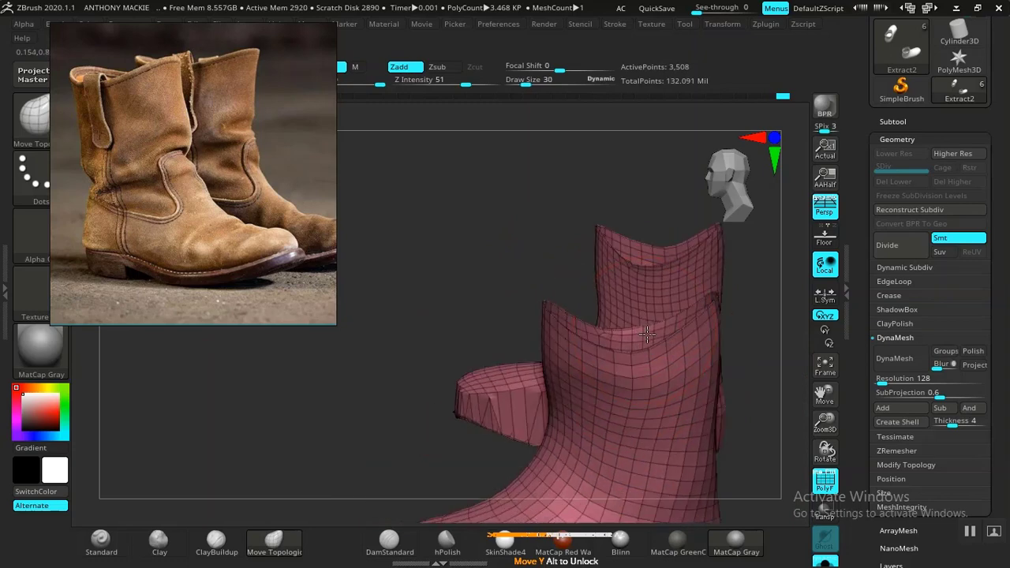
pyautogui.moveTo(520, 345)
pyautogui.mouseDown()
pyautogui.moveTo(467, 338)
pyautogui.moveTo(526, 404)
pyautogui.moveTo(492, 366)
pyautogui.moveTo(511, 380)
pyautogui.moveTo(500, 395)
pyautogui.moveTo(300, 412)
pyautogui.moveTo(634, 316)
pyautogui.moveTo(624, 321)
pyautogui.moveTo(623, 387)
pyautogui.moveTo(636, 329)
pyautogui.moveTo(590, 339)
pyautogui.moveTo(598, 367)
pyautogui.moveTo(581, 342)
pyautogui.moveTo(568, 344)
pyautogui.moveTo(579, 326)
pyautogui.moveTo(573, 401)
pyautogui.moveTo(586, 408)
pyautogui.moveTo(589, 438)
pyautogui.moveTo(557, 349)
pyautogui.moveTo(576, 415)
pyautogui.moveTo(553, 381)
pyautogui.moveTo(555, 422)
pyautogui.moveTo(473, 431)
pyautogui.moveTo(505, 421)
pyautogui.moveTo(511, 442)
pyautogui.mouseUp()
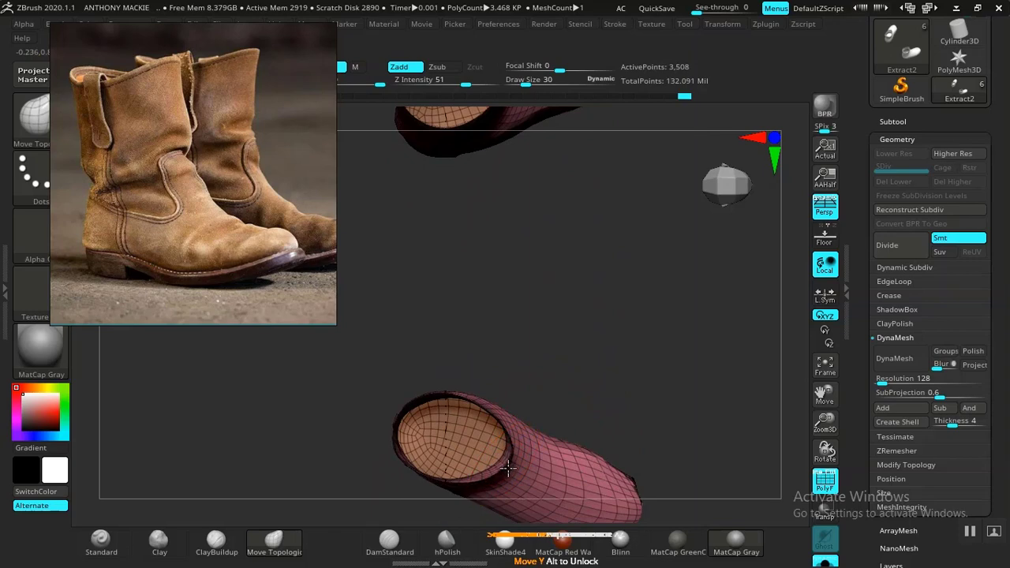
pyautogui.moveTo(559, 392)
pyautogui.mouseDown()
pyautogui.moveTo(468, 396)
pyautogui.moveTo(561, 297)
pyautogui.moveTo(571, 323)
pyautogui.moveTo(591, 310)
pyautogui.moveTo(544, 306)
pyautogui.mouseUp()
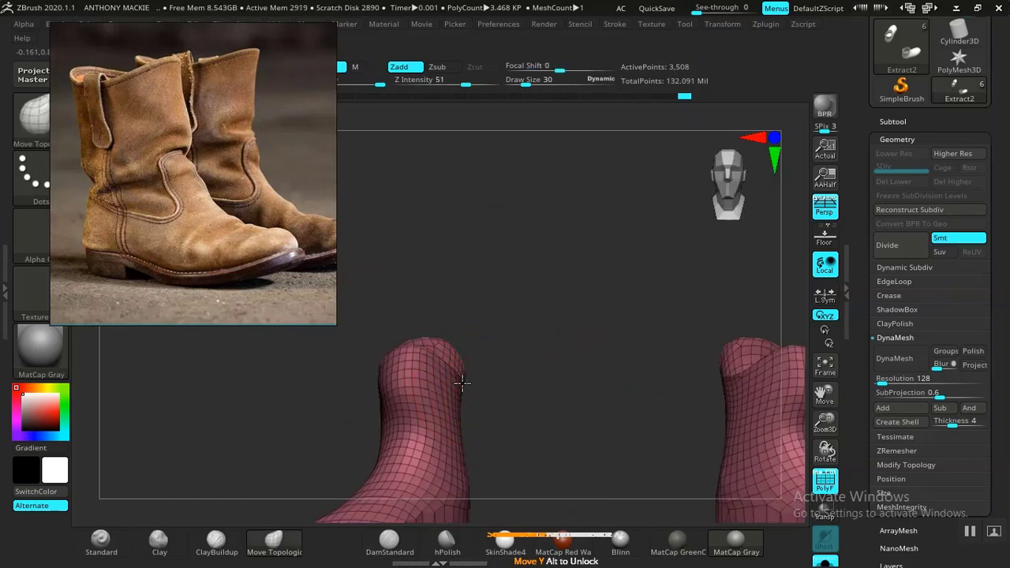
# - Even out the heel's lower contour and bottom edge from behind
pyautogui.moveTo(523, 399); pyautogui.dragTo(573, 338)
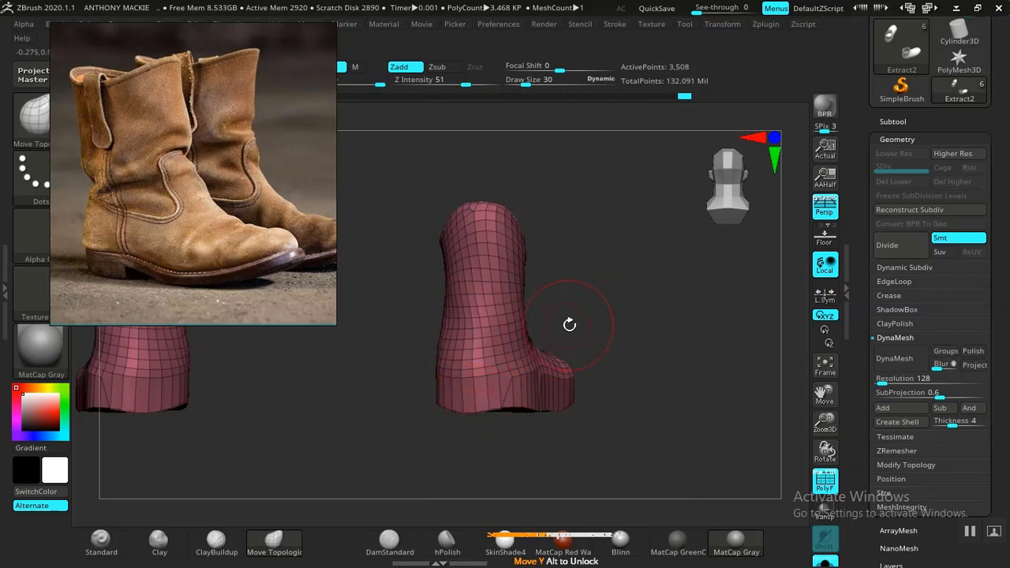
pyautogui.moveTo(570, 324)
pyautogui.mouseDown()
pyautogui.moveTo(586, 323)
pyautogui.moveTo(568, 334)
pyautogui.mouseUp()
pyautogui.moveTo(510, 406); pyautogui.dragTo(483, 424)
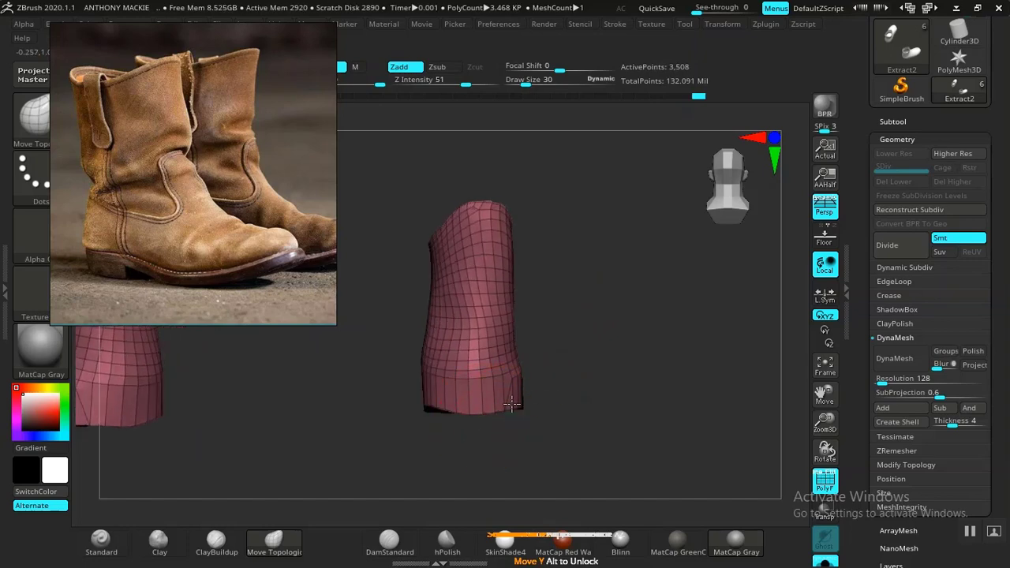
pyautogui.moveTo(484, 427); pyautogui.dragTo(457, 453)
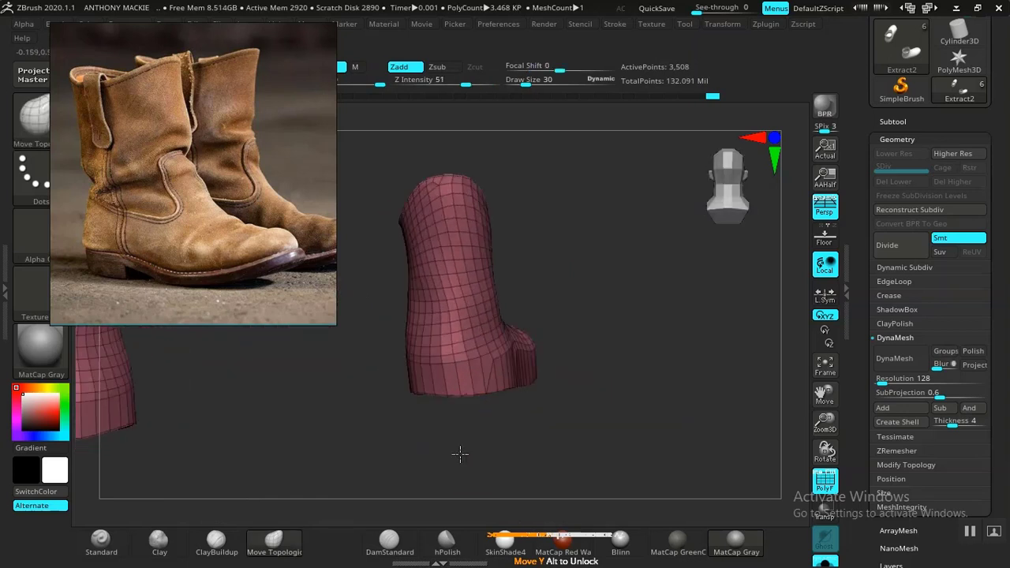
pyautogui.moveTo(500, 384)
pyautogui.mouseDown()
pyautogui.moveTo(481, 415)
pyautogui.moveTo(456, 400)
pyautogui.moveTo(489, 417)
pyautogui.moveTo(447, 434)
pyautogui.moveTo(377, 426)
pyautogui.moveTo(358, 407)
pyautogui.moveTo(368, 433)
pyautogui.moveTo(360, 421)
pyautogui.moveTo(391, 345)
pyautogui.moveTo(379, 354)
pyautogui.moveTo(381, 442)
pyautogui.moveTo(392, 441)
pyautogui.moveTo(381, 400)
pyautogui.mouseUp()
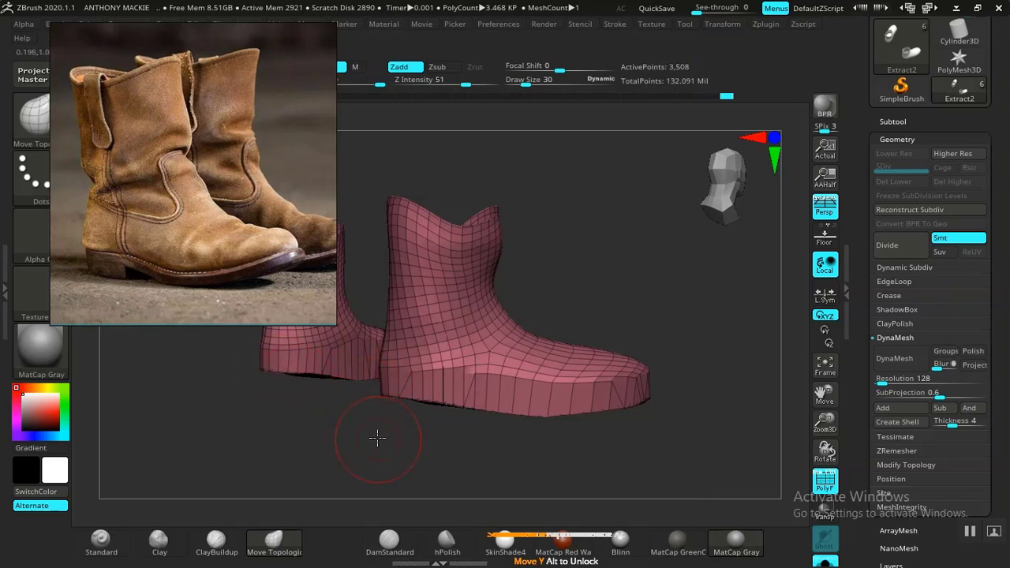
# - Refine the sole's bottom edge and the toe contour from the side and front
pyautogui.moveTo(377, 438); pyautogui.dragTo(557, 447)
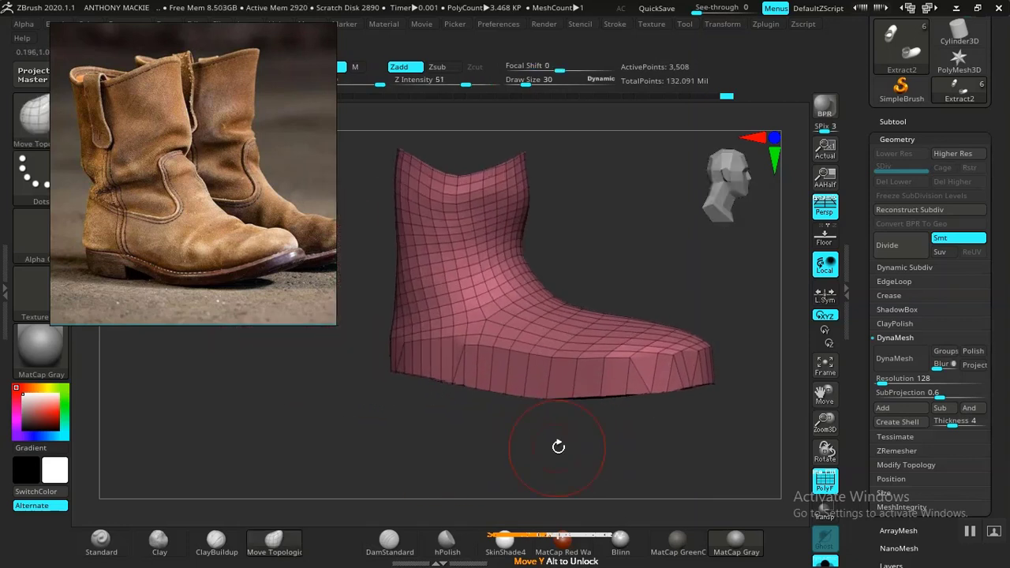
pyautogui.keyDown('alt'); pyautogui.moveTo(547, 396); pyautogui.dragTo(474, 439); pyautogui.keyUp('alt')
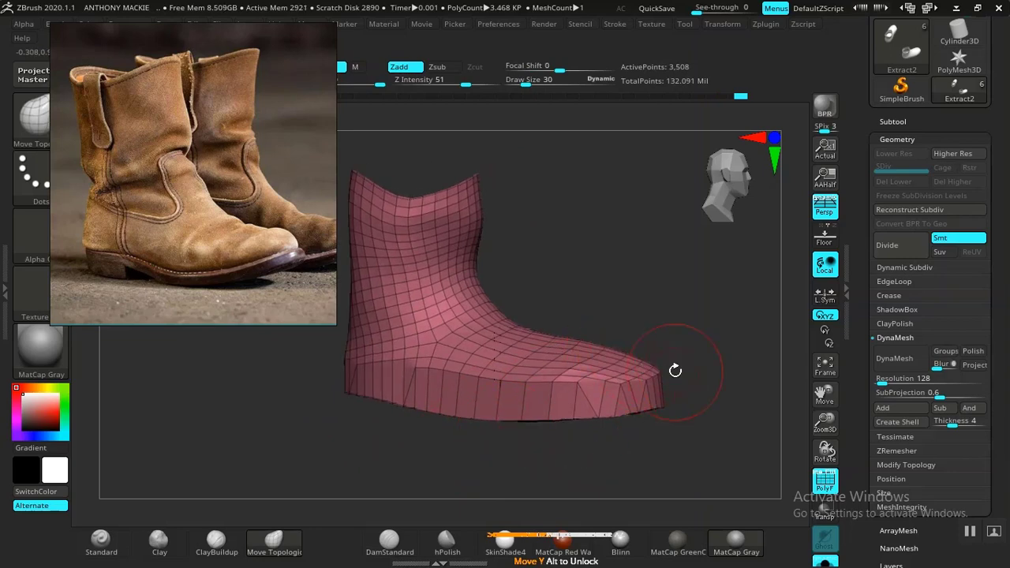
pyautogui.moveTo(675, 371); pyautogui.dragTo(585, 385)
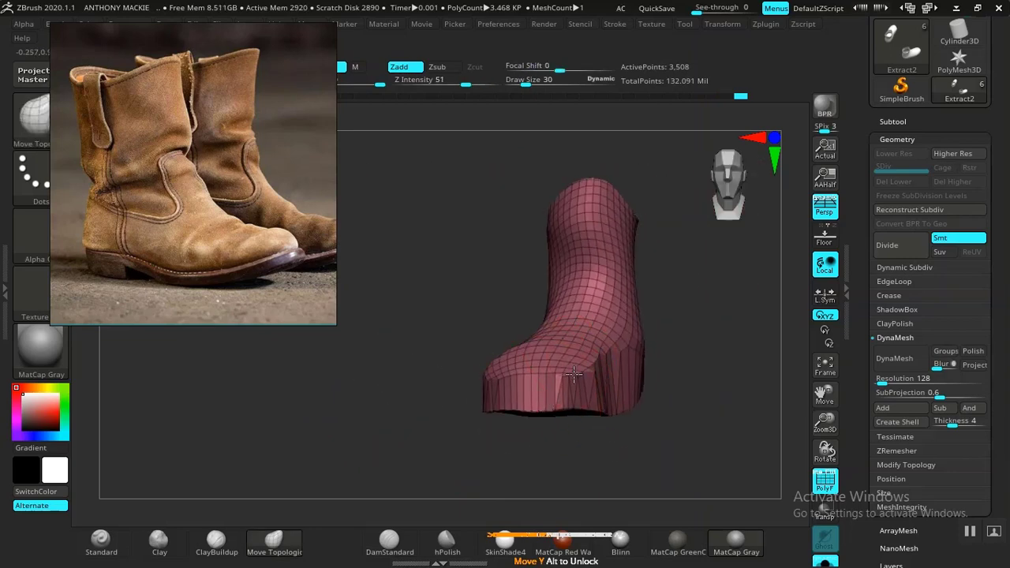
pyautogui.moveTo(497, 421)
pyautogui.mouseDown()
pyautogui.moveTo(560, 422)
pyautogui.moveTo(547, 451)
pyautogui.moveTo(479, 405)
pyautogui.moveTo(510, 476)
pyautogui.moveTo(442, 505)
pyautogui.moveTo(387, 513)
pyautogui.moveTo(293, 465)
pyautogui.moveTo(419, 482)
pyautogui.moveTo(394, 457)
pyautogui.moveTo(350, 466)
pyautogui.moveTo(388, 471)
pyautogui.mouseUp()
# - Hide the polygon wireframe, set the draw size to 26 and try smoothing the inner side of the forefoot
pyautogui.hotkey('shift', 'f')
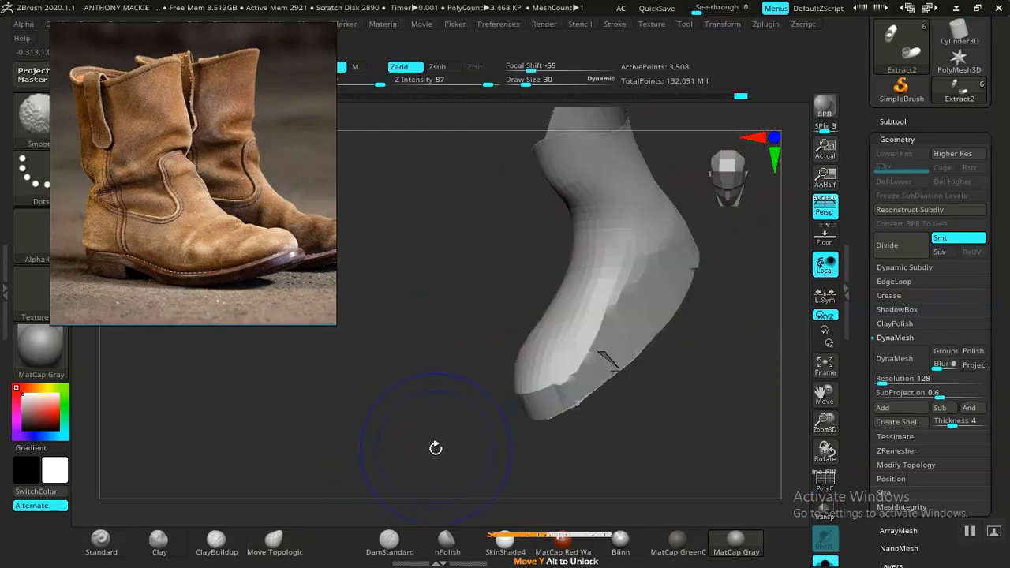
pyautogui.moveTo(435, 449)
pyautogui.mouseDown()
pyautogui.moveTo(586, 435)
pyautogui.moveTo(613, 404)
pyautogui.moveTo(579, 406)
pyautogui.mouseUp()
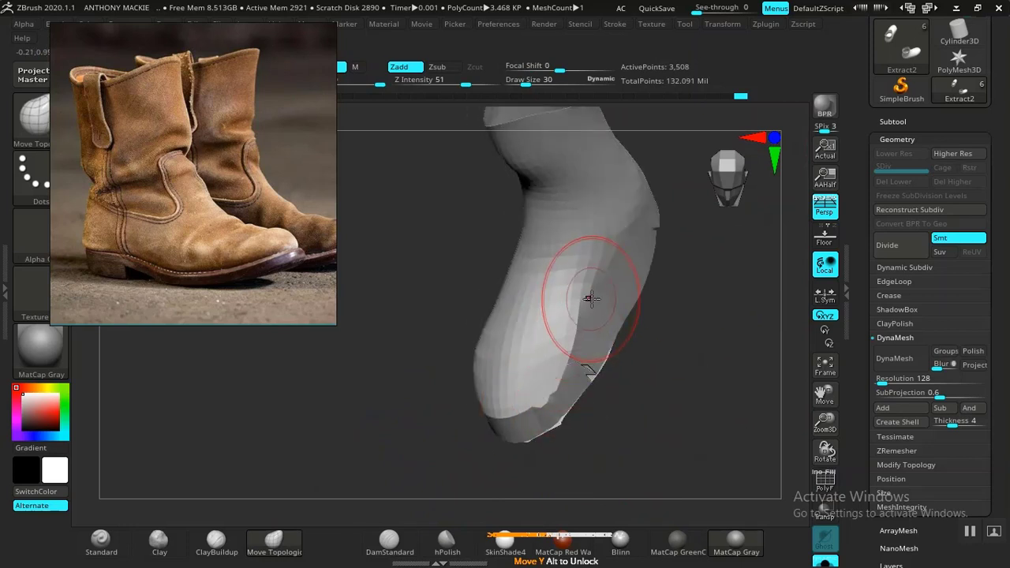
pyautogui.press('space')
pyautogui.press('shift')
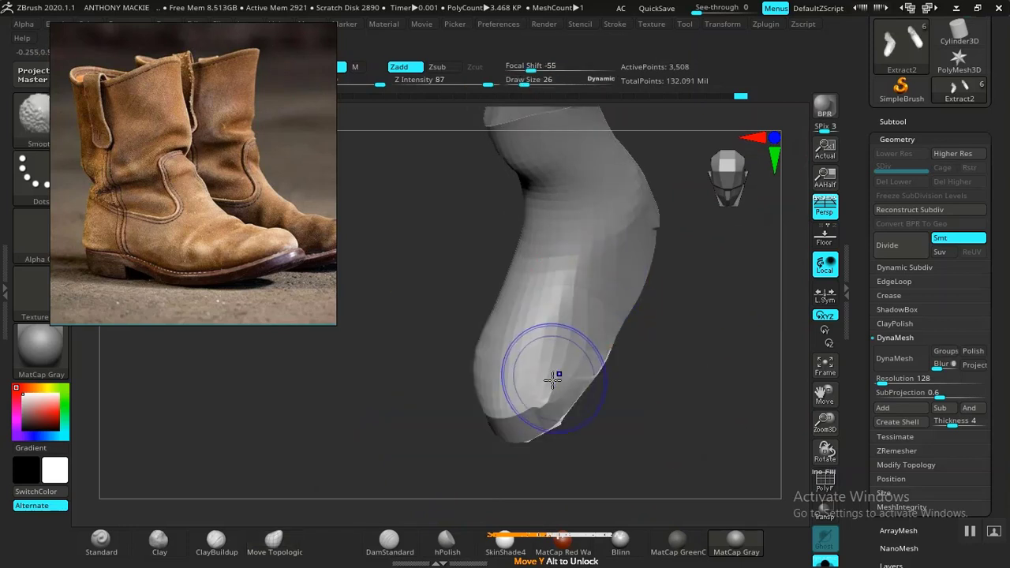
pyautogui.hotkey('ctrl', 'z')
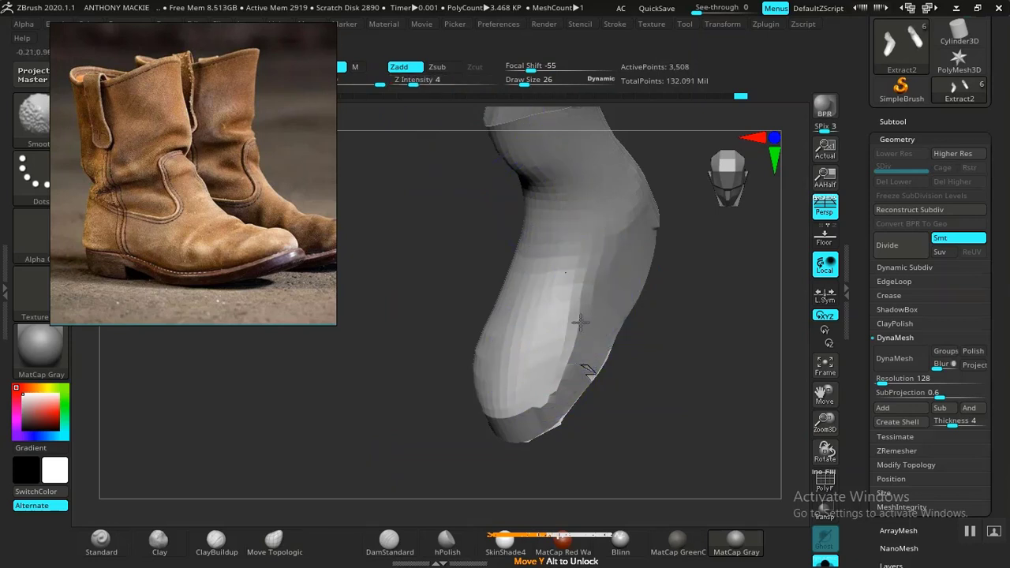
# - Smooth the inner and outer sides of the forefoot and the surface around the toe
pyautogui.keyDown('shift'); pyautogui.moveTo(553, 339); pyautogui.dragTo(580, 347); pyautogui.keyUp('shift')
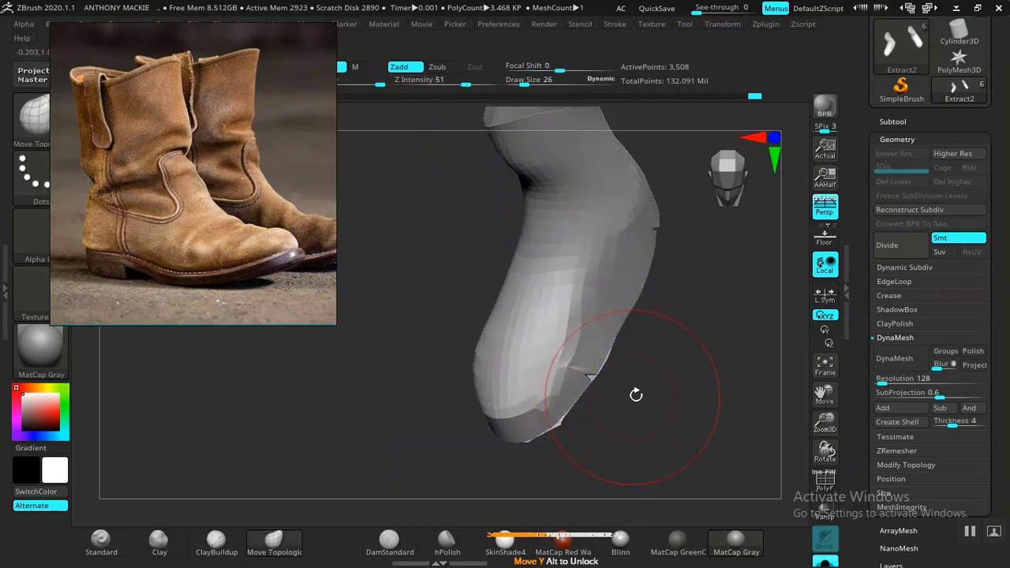
pyautogui.moveTo(636, 394); pyautogui.dragTo(730, 382)
pyautogui.keyDown('shift'); pyautogui.moveTo(548, 387); pyautogui.dragTo(435, 305); pyautogui.keyUp('shift')
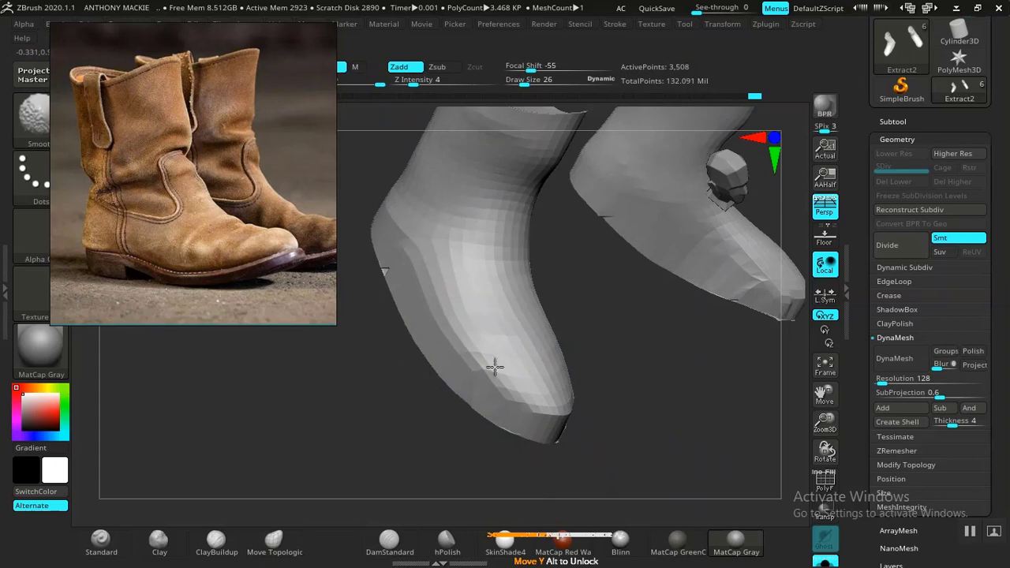
pyautogui.moveTo(637, 395); pyautogui.dragTo(581, 417)
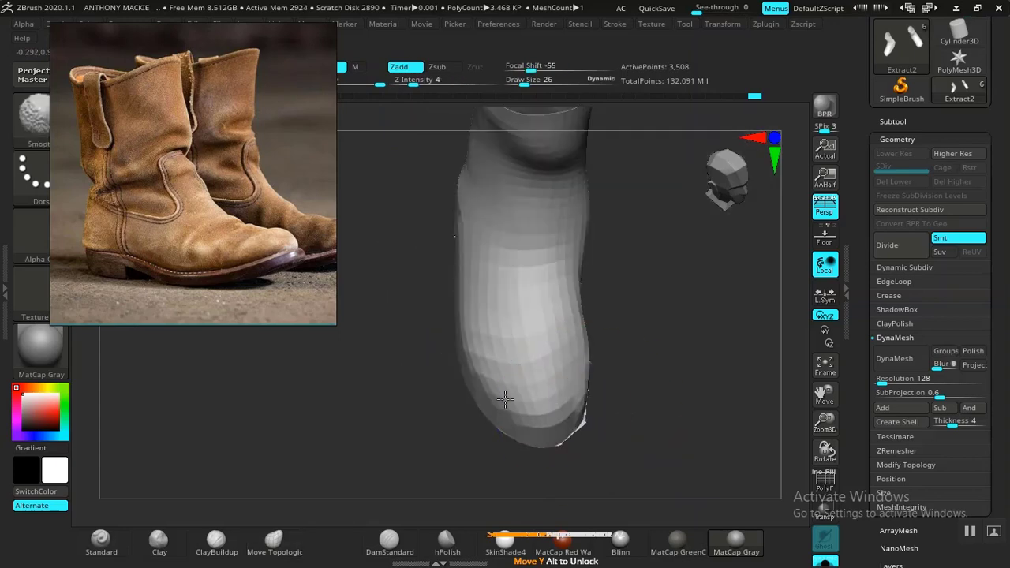
pyautogui.moveTo(660, 415)
pyautogui.mouseDown()
pyautogui.moveTo(694, 418)
pyautogui.moveTo(624, 433)
pyautogui.moveTo(634, 415)
pyautogui.moveTo(616, 408)
pyautogui.moveTo(627, 400)
pyautogui.moveTo(600, 386)
pyautogui.mouseUp()
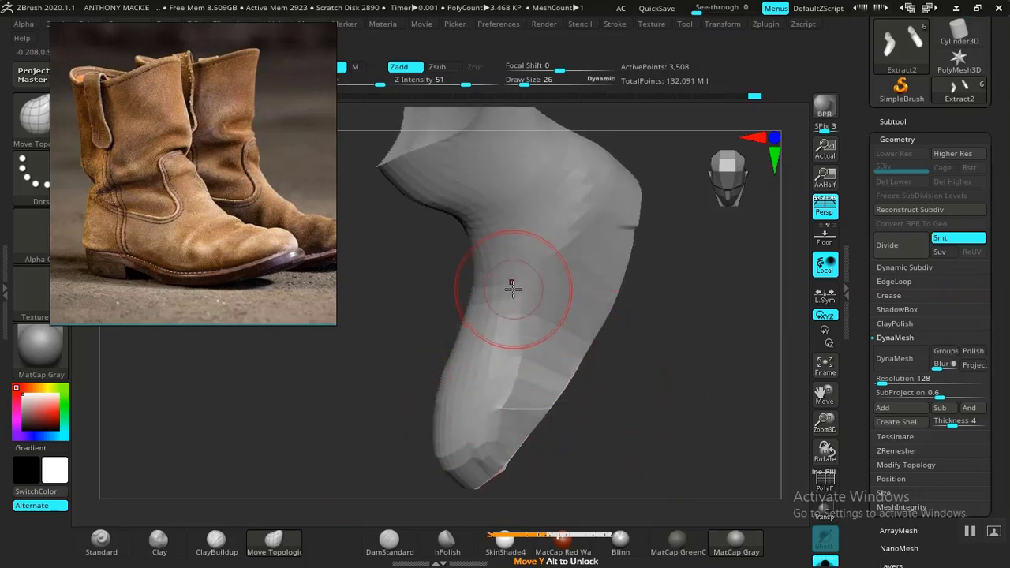
# - Set the draw size to 38 and reshape the boot's instep and side contour with the Move Topological brush
pyautogui.moveTo(665, 404); pyautogui.dragTo(604, 418)
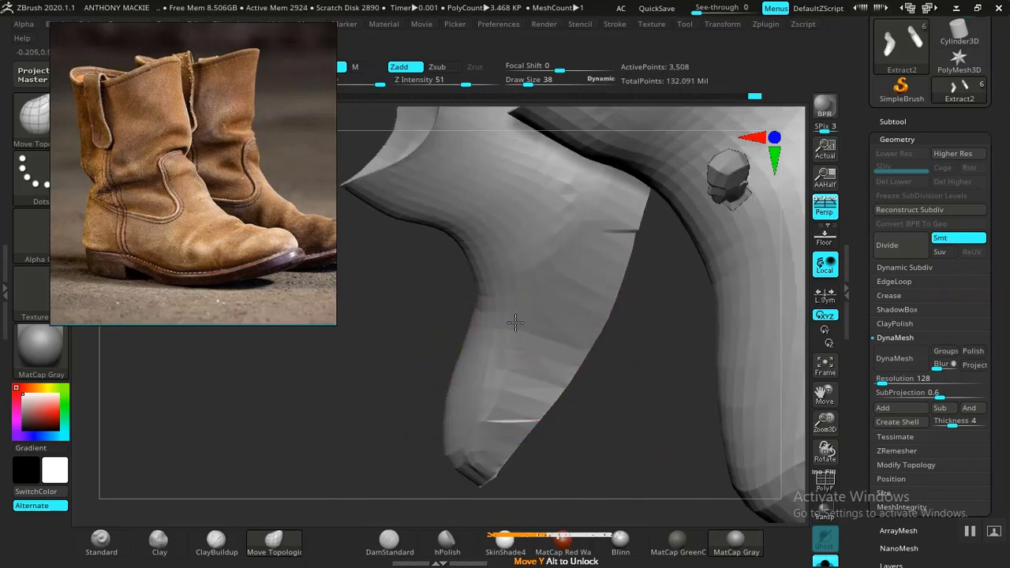
pyautogui.moveTo(613, 367)
pyautogui.mouseDown()
pyautogui.moveTo(665, 368)
pyautogui.moveTo(625, 397)
pyautogui.moveTo(573, 360)
pyautogui.moveTo(563, 386)
pyautogui.moveTo(617, 418)
pyautogui.moveTo(491, 392)
pyautogui.moveTo(487, 411)
pyautogui.moveTo(469, 356)
pyautogui.moveTo(460, 399)
pyautogui.moveTo(476, 424)
pyautogui.moveTo(435, 379)
pyautogui.moveTo(456, 377)
pyautogui.moveTo(481, 342)
pyautogui.moveTo(458, 361)
pyautogui.moveTo(483, 375)
pyautogui.mouseUp()
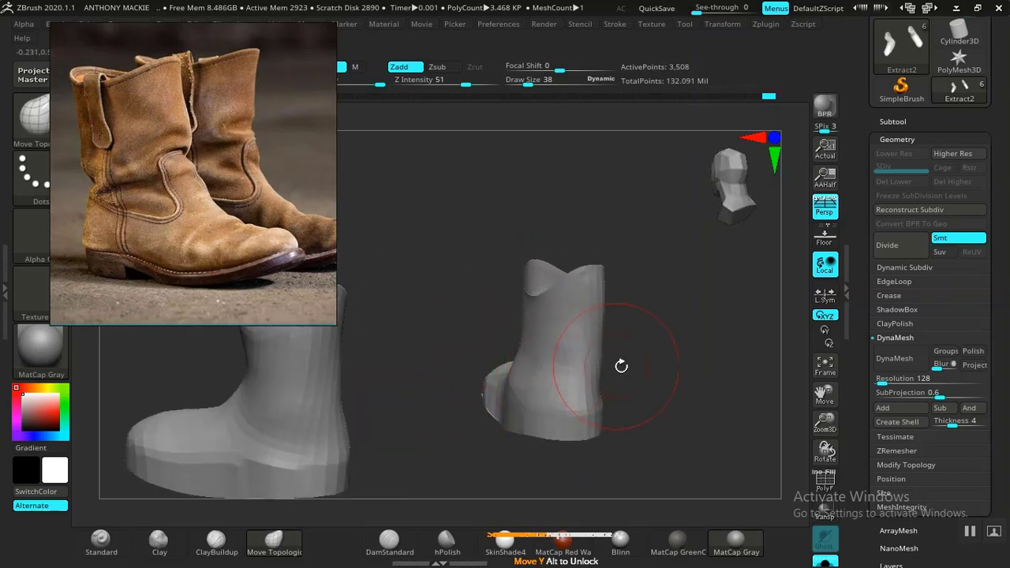
pyautogui.moveTo(621, 366); pyautogui.dragTo(416, 374)
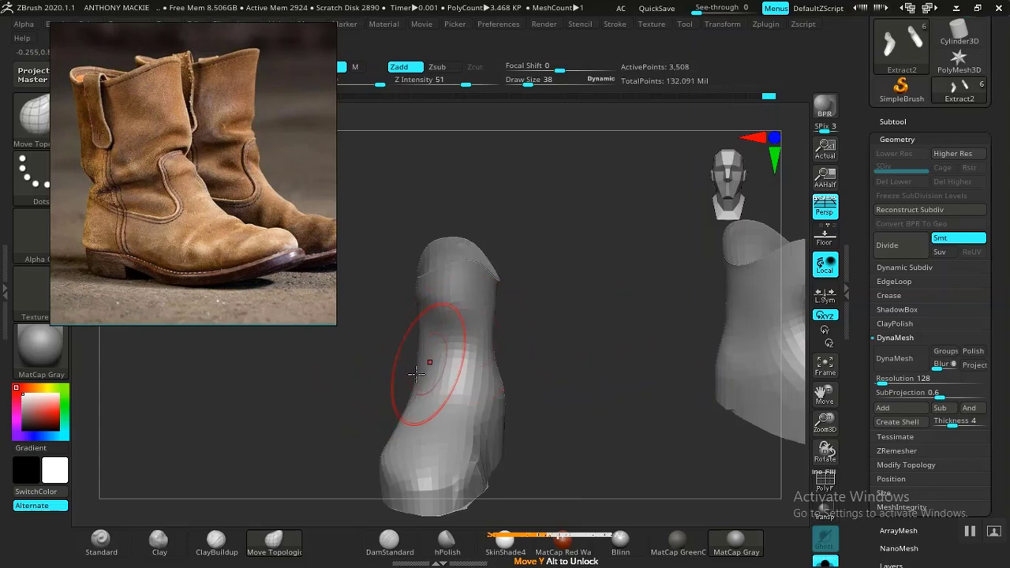
# - Smooth the front of the ankle and the upper instep with ClayBuildup as the active brush
pyautogui.click(216, 543)
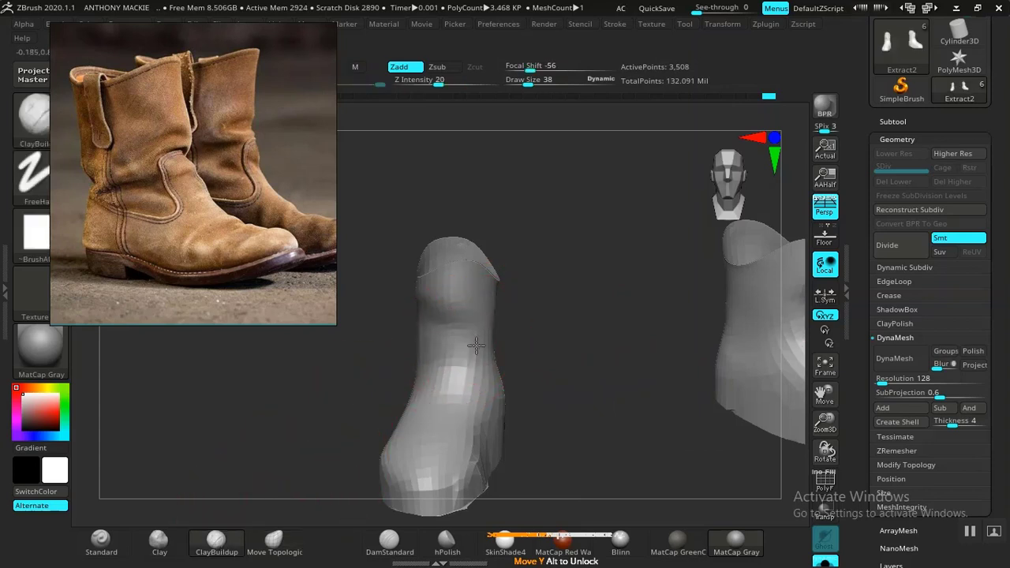
pyautogui.press('shift')
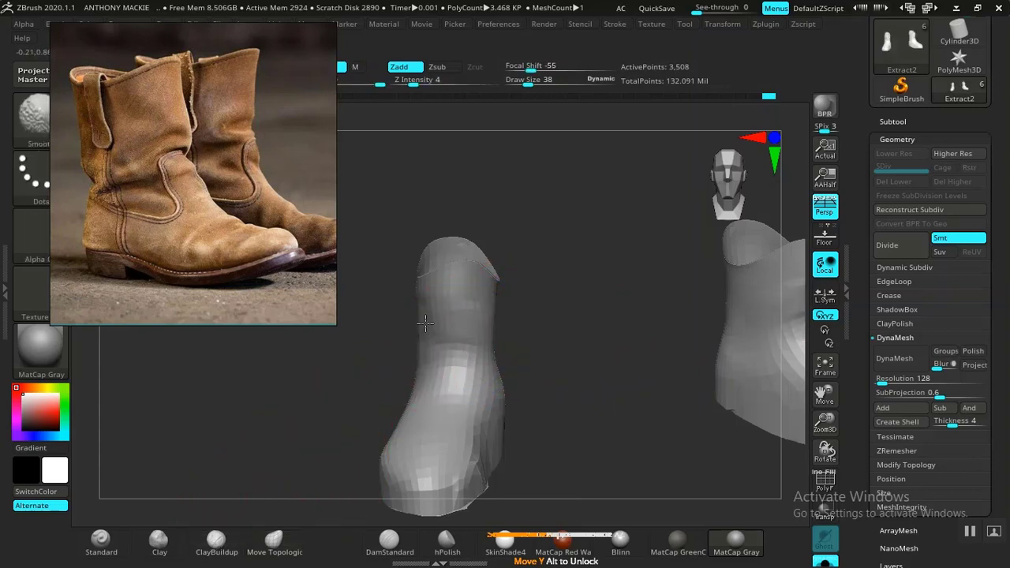
pyautogui.moveTo(544, 360)
pyautogui.mouseDown()
pyautogui.moveTo(636, 374)
pyautogui.moveTo(510, 361)
pyautogui.mouseUp()
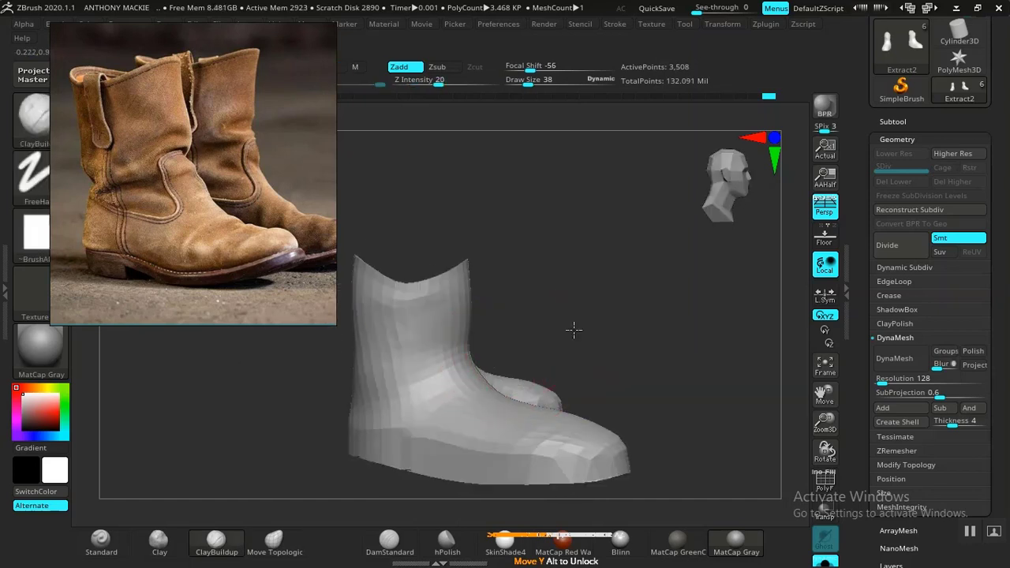
pyautogui.keyDown('alt'); pyautogui.moveTo(573, 329); pyautogui.dragTo(534, 272); pyautogui.keyUp('alt')
pyautogui.keyDown('alt'); pyautogui.moveTo(573, 315); pyautogui.dragTo(502, 369); pyautogui.keyUp('alt')
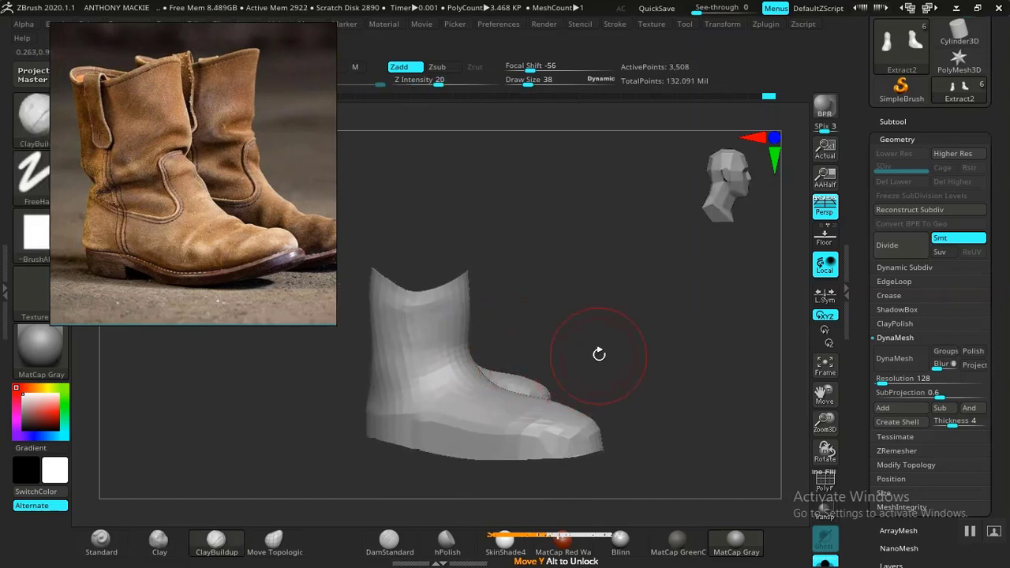
# - Reshape the instep curve and toe profile with Move Topological, working from both sides and above
pyautogui.moveTo(599, 354)
pyautogui.mouseDown()
pyautogui.moveTo(615, 387)
pyautogui.moveTo(588, 442)
pyautogui.moveTo(555, 472)
pyautogui.moveTo(618, 375)
pyautogui.moveTo(598, 348)
pyautogui.moveTo(591, 355)
pyautogui.moveTo(602, 318)
pyautogui.moveTo(582, 315)
pyautogui.moveTo(593, 314)
pyautogui.moveTo(544, 357)
pyautogui.moveTo(581, 300)
pyautogui.moveTo(573, 321)
pyautogui.moveTo(639, 289)
pyautogui.moveTo(581, 317)
pyautogui.mouseUp()
pyautogui.click(272, 543)
pyautogui.moveTo(580, 341); pyautogui.dragTo(454, 360)
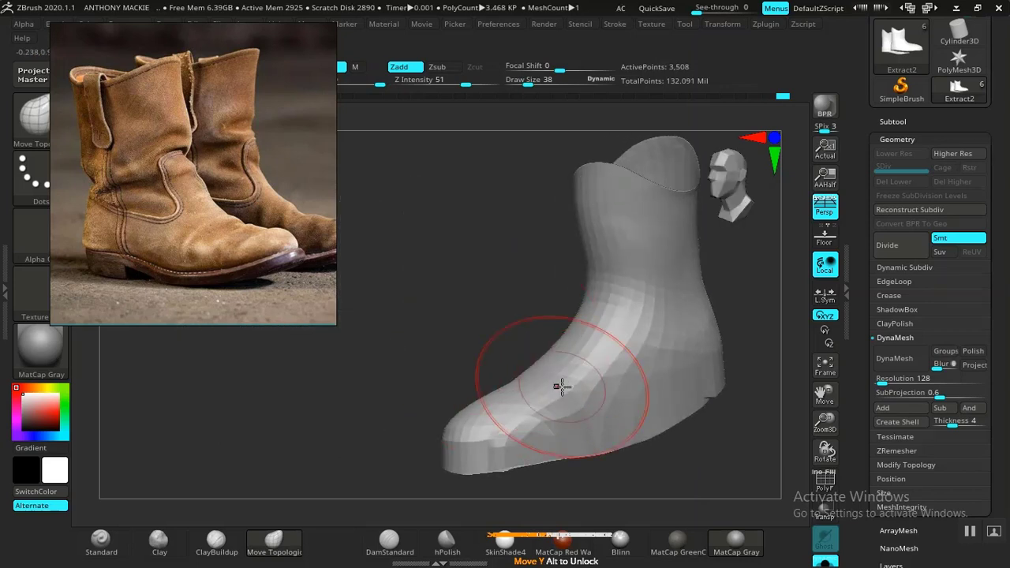
pyautogui.moveTo(570, 399); pyautogui.dragTo(377, 380)
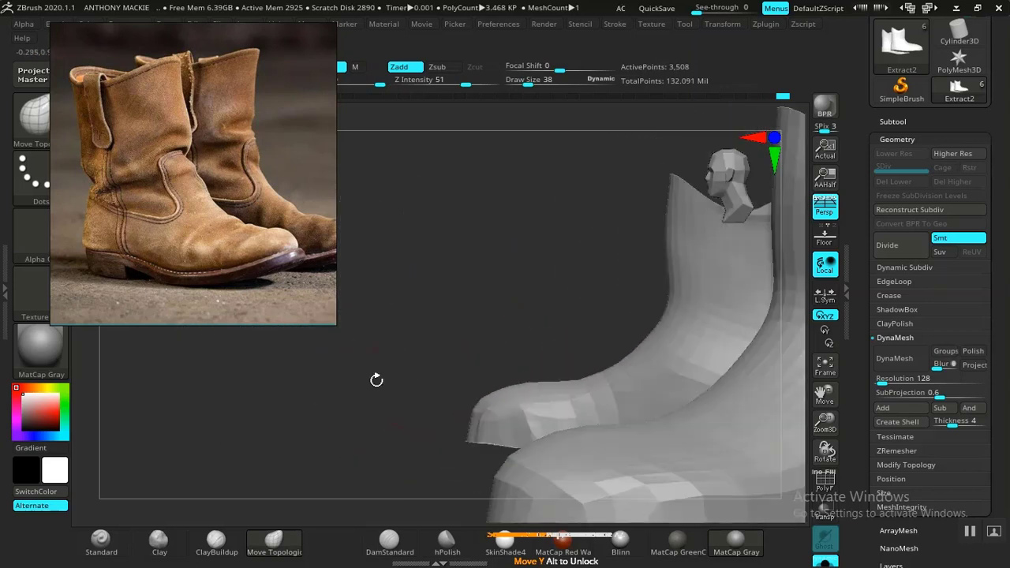
pyautogui.moveTo(363, 420)
pyautogui.mouseDown()
pyautogui.moveTo(318, 340)
pyautogui.moveTo(332, 457)
pyautogui.moveTo(371, 406)
pyautogui.mouseUp()
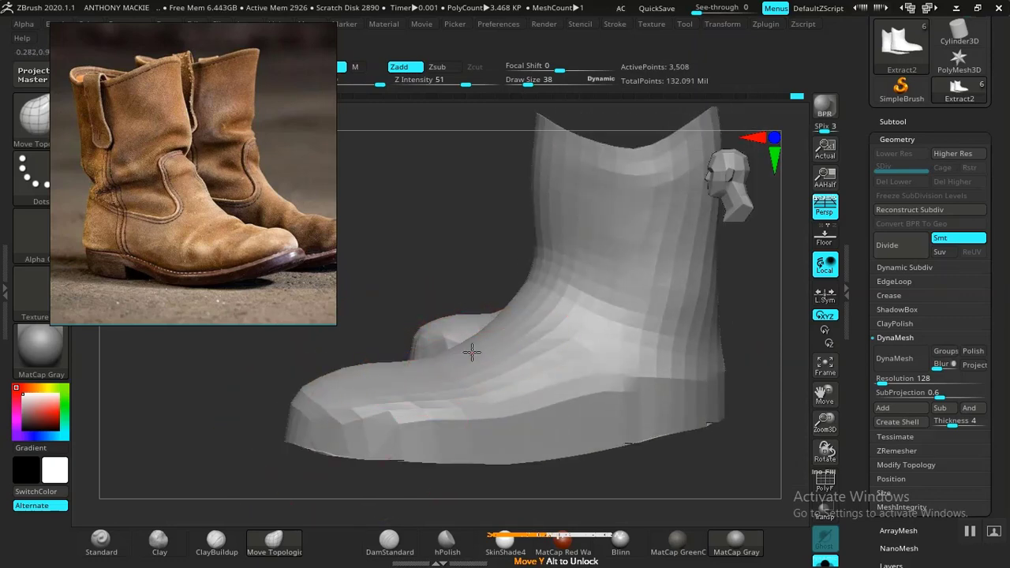
pyautogui.moveTo(374, 325)
pyautogui.mouseDown()
pyautogui.moveTo(491, 289)
pyautogui.moveTo(494, 334)
pyautogui.moveTo(563, 260)
pyautogui.moveTo(487, 378)
pyautogui.mouseUp()
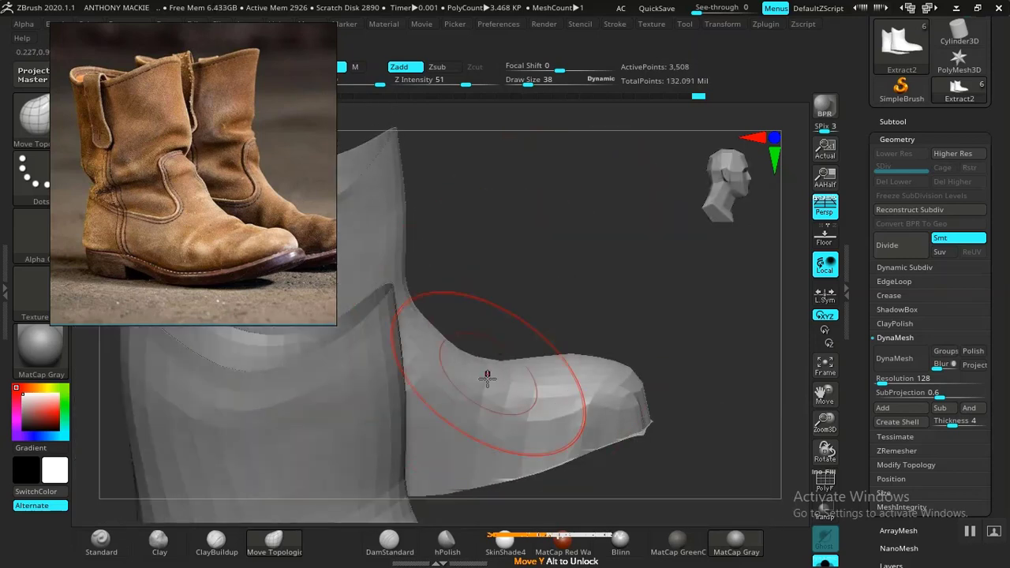
pyautogui.moveTo(631, 347)
pyautogui.mouseDown()
pyautogui.moveTo(593, 305)
pyautogui.moveTo(652, 323)
pyautogui.moveTo(476, 177)
pyautogui.mouseUp()
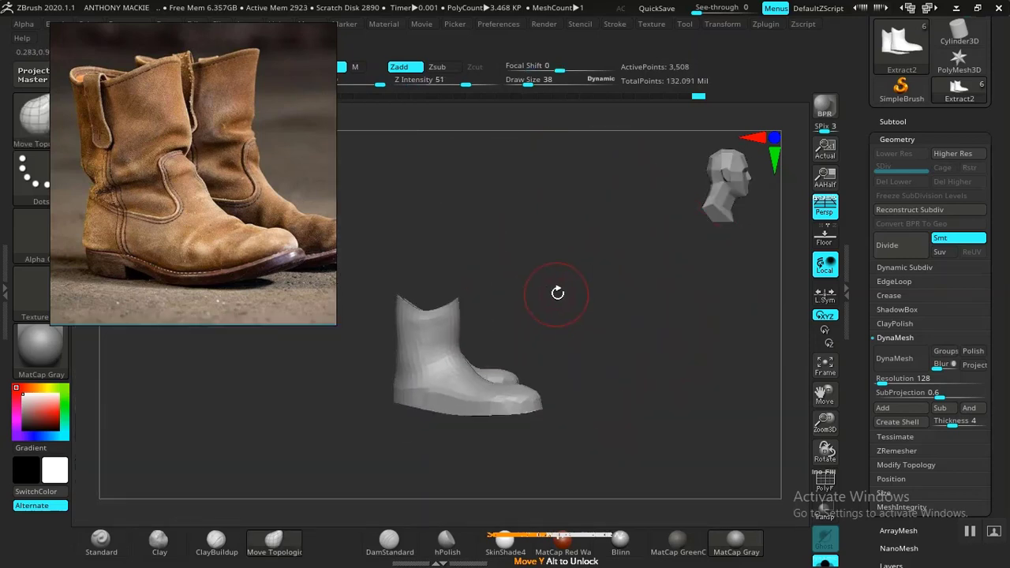
pyautogui.moveTo(557, 292); pyautogui.dragTo(341, 429)
pyautogui.moveTo(320, 390); pyautogui.dragTo(426, 433)
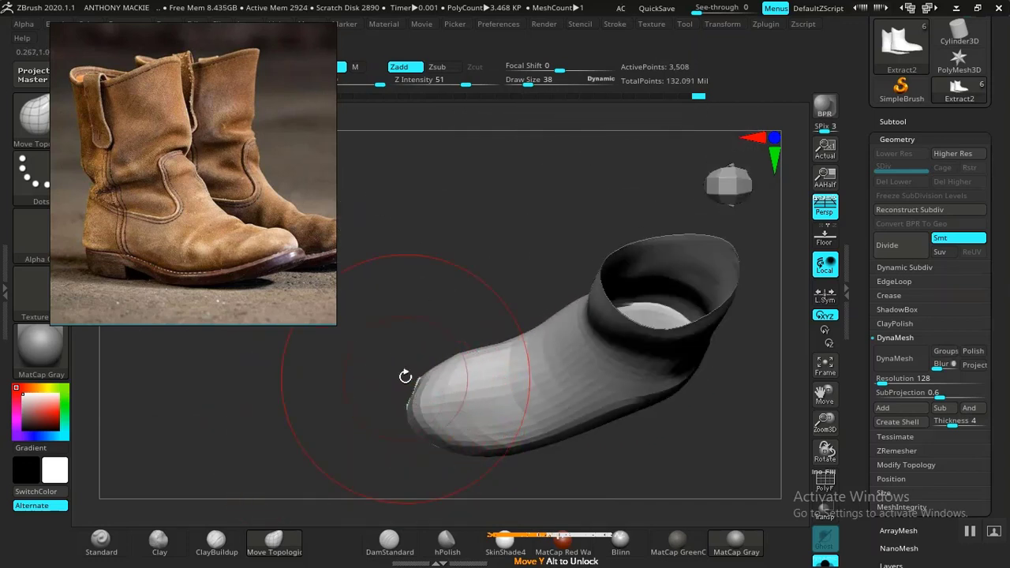
# - Reduce the draw size to 26, then refine and smooth the toe and the top of the forefoot
pyautogui.moveTo(418, 336); pyautogui.dragTo(435, 364)
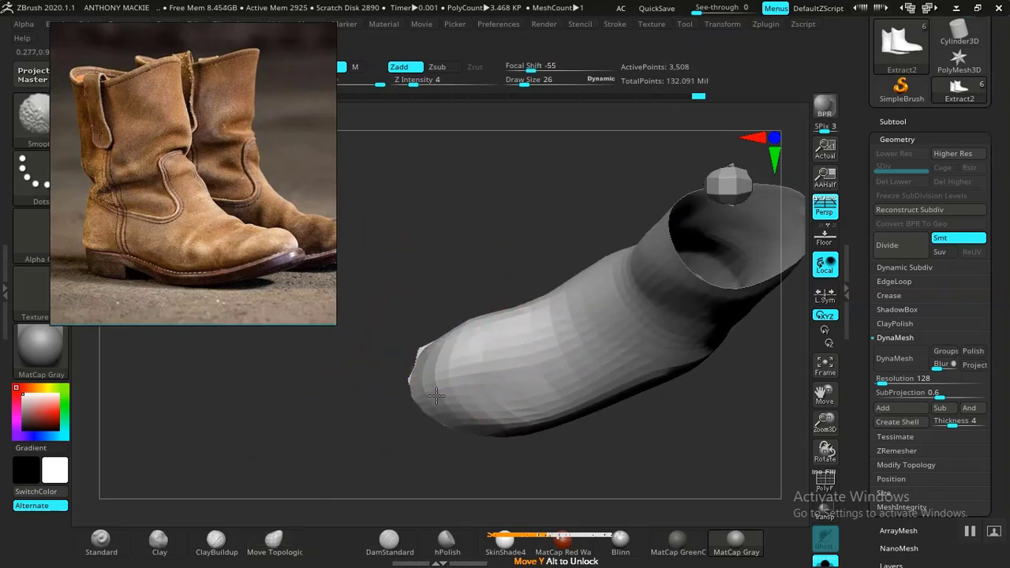
pyautogui.moveTo(504, 440); pyautogui.dragTo(585, 347)
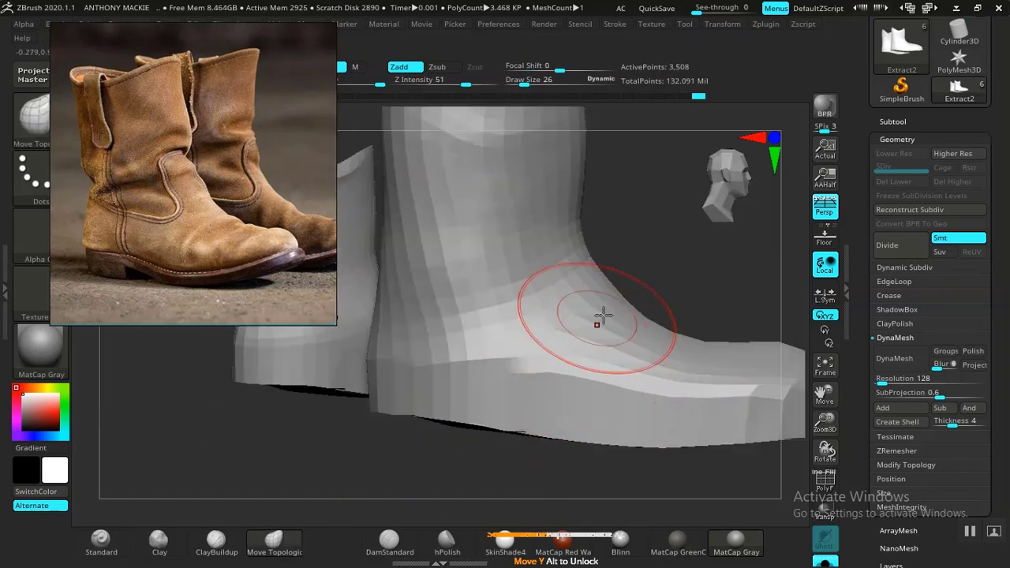
pyautogui.moveTo(672, 283)
pyautogui.mouseDown()
pyautogui.moveTo(551, 299)
pyautogui.moveTo(616, 362)
pyautogui.mouseUp()
pyautogui.moveTo(607, 366)
pyautogui.mouseDown(button='right')
pyautogui.moveTo(633, 363)
pyautogui.moveTo(616, 386)
pyautogui.moveTo(655, 375)
pyautogui.moveTo(690, 388)
pyautogui.moveTo(651, 311)
pyautogui.mouseUp(button='right')
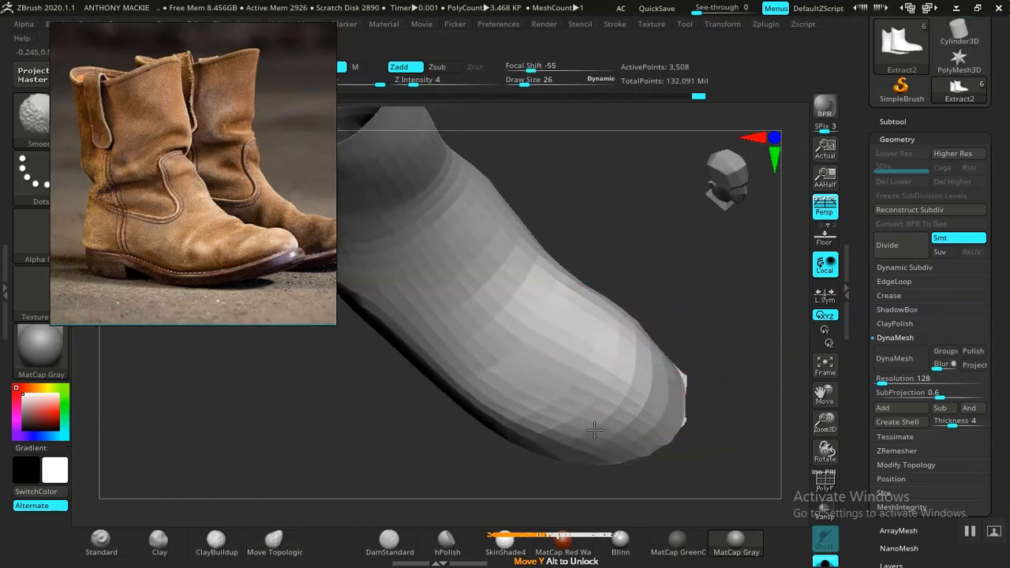
pyautogui.moveTo(660, 348)
pyautogui.mouseDown(button='right')
pyautogui.moveTo(726, 288)
pyautogui.moveTo(674, 284)
pyautogui.moveTo(567, 315)
pyautogui.moveTo(613, 352)
pyautogui.moveTo(640, 350)
pyautogui.moveTo(542, 277)
pyautogui.moveTo(534, 302)
pyautogui.moveTo(568, 361)
pyautogui.moveTo(597, 282)
pyautogui.moveTo(597, 211)
pyautogui.moveTo(580, 318)
pyautogui.mouseUp(button='right')
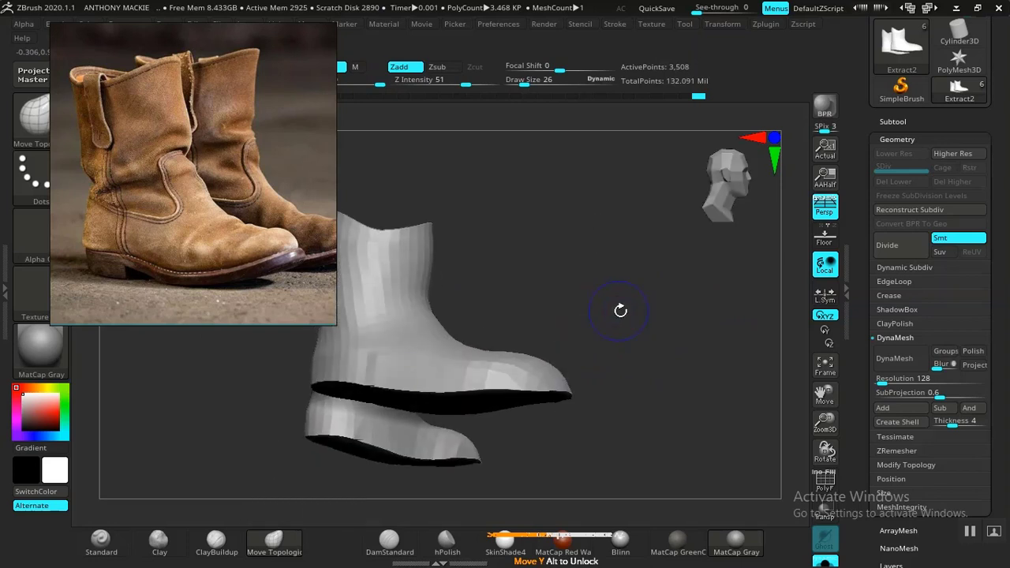
# - Show the polygon wireframe and try remeshing the boots with DynaMesh at resolution 128
pyautogui.hotkey('shift', 'f')
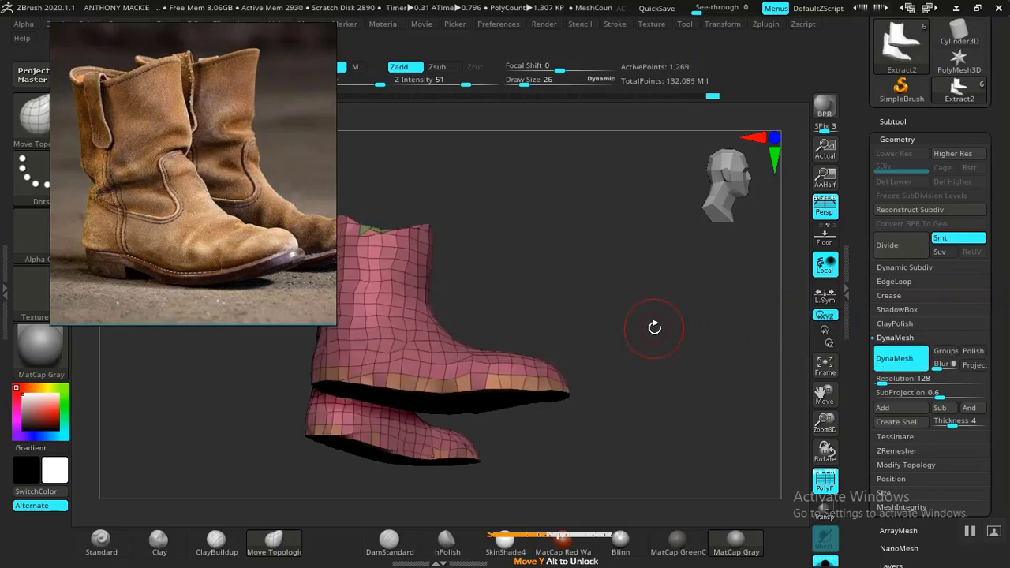
pyautogui.moveTo(652, 340); pyautogui.dragTo(657, 434)
pyautogui.moveTo(618, 349); pyautogui.dragTo(757, 316)
pyautogui.hotkey('ctrl', 'z')
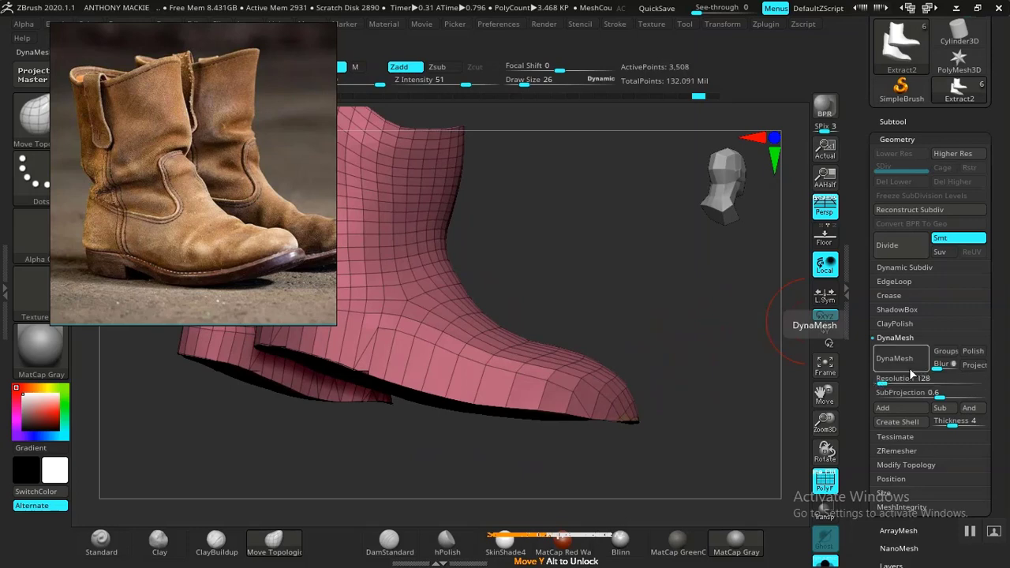
# - Set the DynaMesh resolution to 480 and remesh the boots
pyautogui.moveTo(721, 376); pyautogui.dragTo(757, 355)
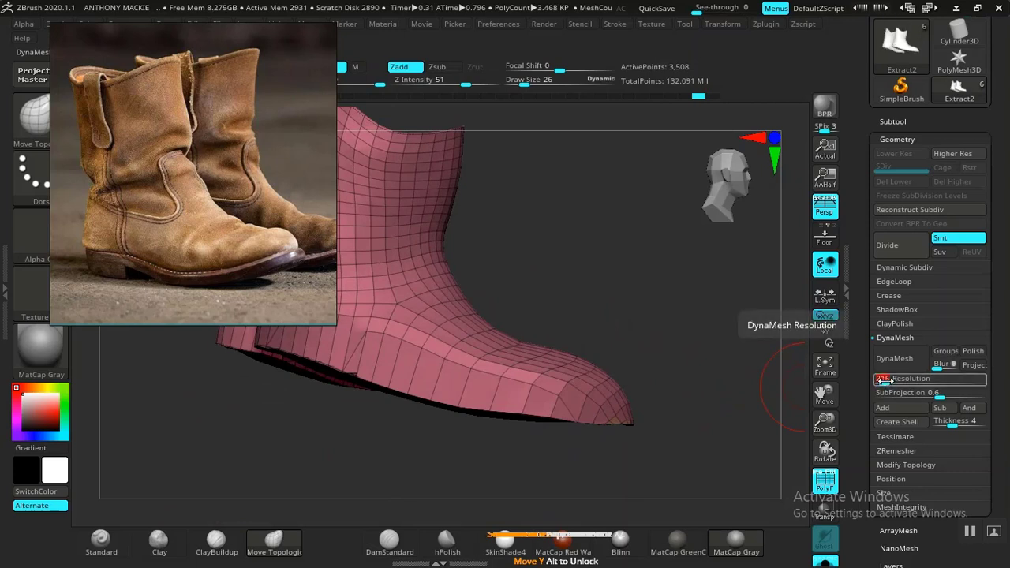
pyautogui.moveTo(879, 381); pyautogui.dragTo(892, 380)
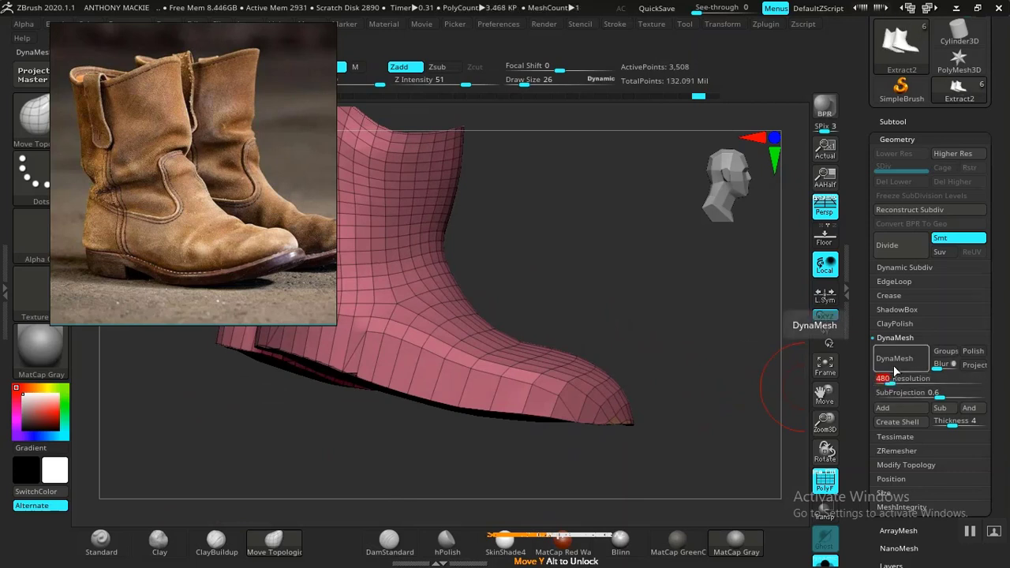
pyautogui.click(890, 363)
pyautogui.moveTo(711, 364); pyautogui.dragTo(614, 378)
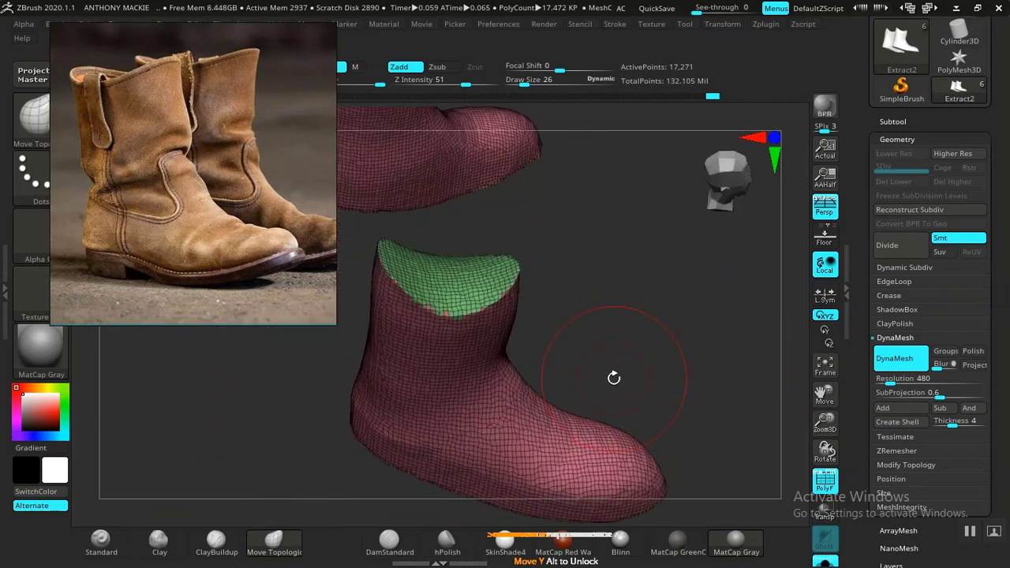
pyautogui.moveTo(544, 320); pyautogui.dragTo(773, 393)
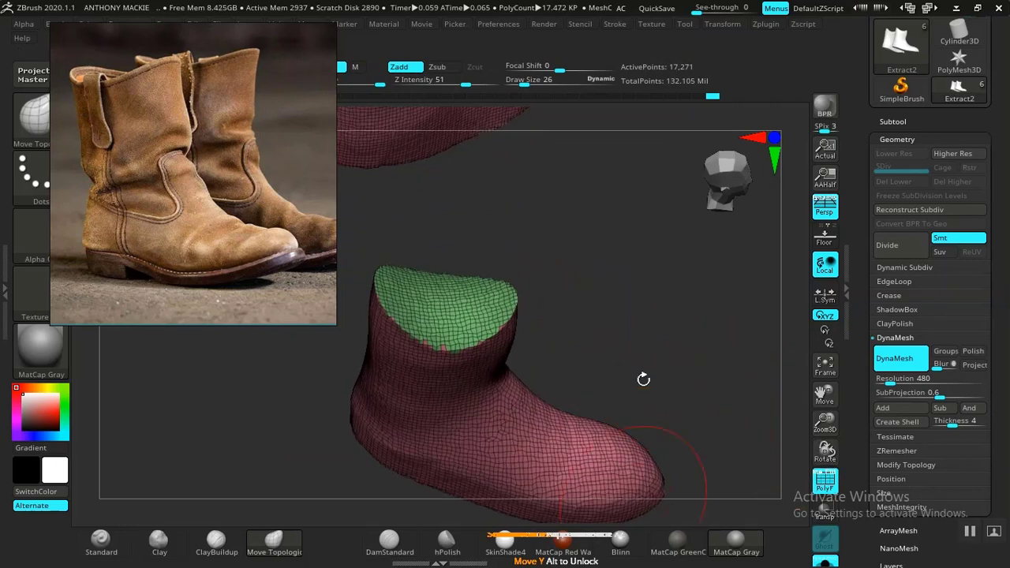
# - Try isolating the boots' main polygroup so that the surfaces closing the shaft and sole are hidden
pyautogui.moveTo(643, 379)
pyautogui.mouseDown()
pyautogui.moveTo(661, 314)
pyautogui.moveTo(514, 352)
pyautogui.mouseUp()
pyautogui.press('ctrl')
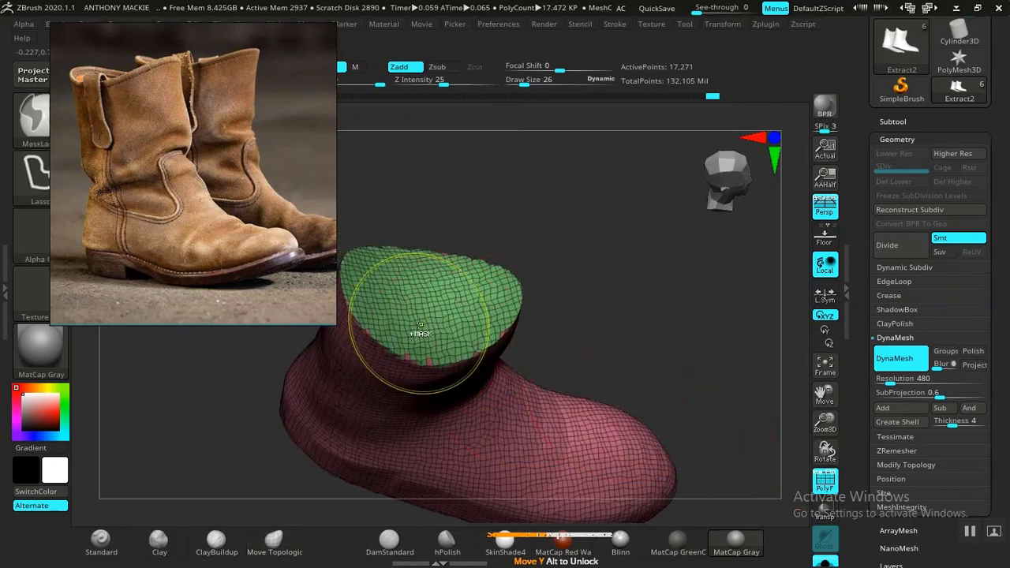
pyautogui.keyDown('ctrl'); pyautogui.keyDown('shift'); pyautogui.click(491, 438); pyautogui.keyUp('shift'); pyautogui.keyUp('ctrl')
pyautogui.moveTo(613, 376)
pyautogui.mouseDown()
pyautogui.moveTo(654, 214)
pyautogui.moveTo(629, 372)
pyautogui.mouseUp()
pyautogui.press('ctrl')
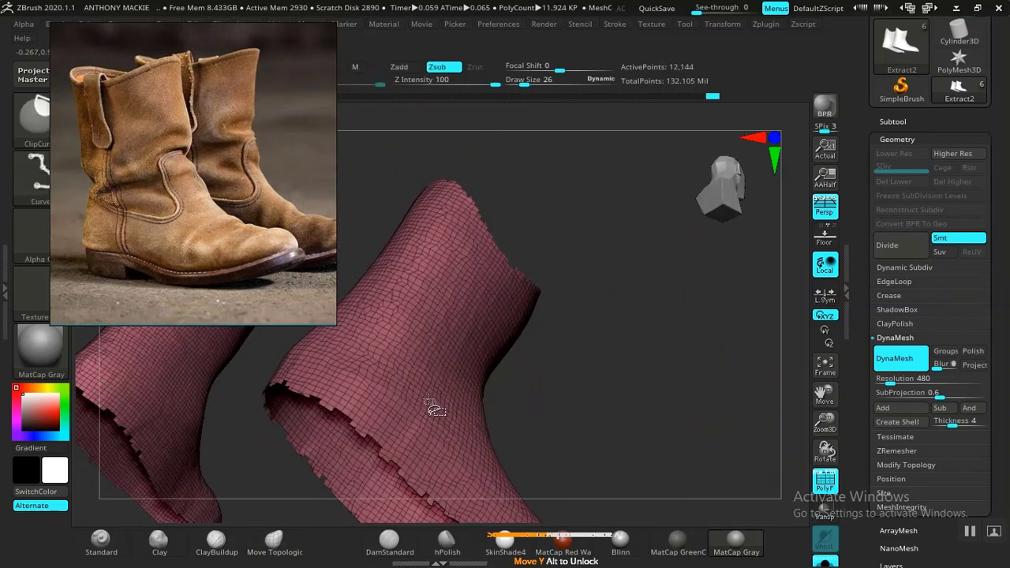
pyautogui.keyDown('ctrl'); pyautogui.keyDown('shift'); pyautogui.click(465, 407); pyautogui.keyUp('shift'); pyautogui.keyUp('ctrl')
pyautogui.moveTo(507, 382); pyautogui.dragTo(708, 370)
pyautogui.keyDown('ctrl'); pyautogui.keyDown('shift'); pyautogui.click(609, 466); pyautogui.keyUp('shift'); pyautogui.keyUp('ctrl')
# - Isolate the green polygroup capping the shaft opening and invert the visibility to hide only that cap
pyautogui.moveTo(636, 429); pyautogui.dragTo(537, 316)
pyautogui.press('ctrl')
pyautogui.keyDown('ctrl'); pyautogui.keyDown('shift'); pyautogui.click(504, 261); pyautogui.keyUp('shift'); pyautogui.keyUp('ctrl')
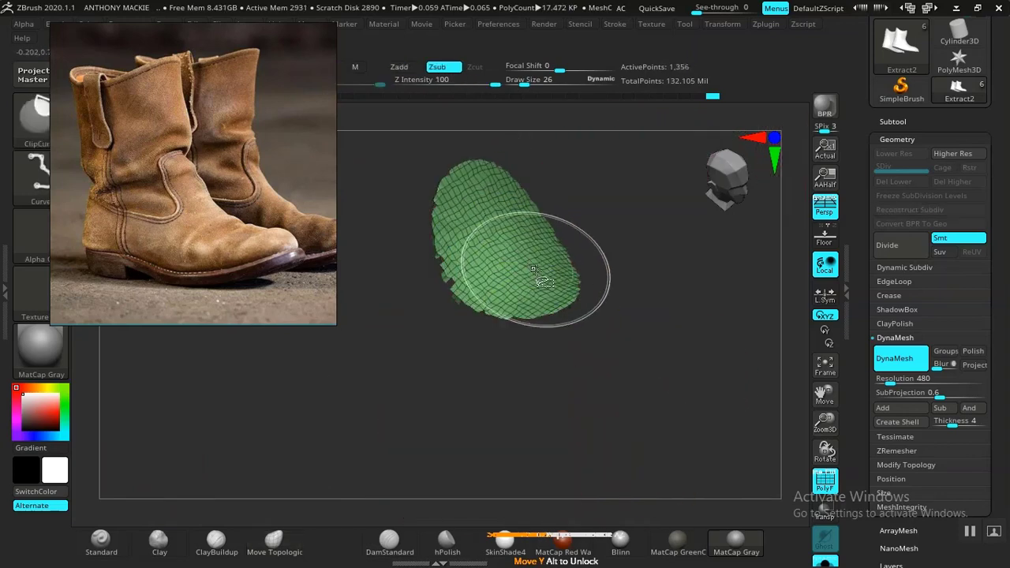
pyautogui.keyDown('ctrl'); pyautogui.keyDown('shift'); pyautogui.click(525, 265); pyautogui.keyUp('shift'); pyautogui.keyUp('ctrl')
# - Delete the hidden cap polygons to leave the boot shafts open
pyautogui.moveTo(642, 412); pyautogui.dragTo(695, 405)
pyautogui.scroll(-3, 869, 403)
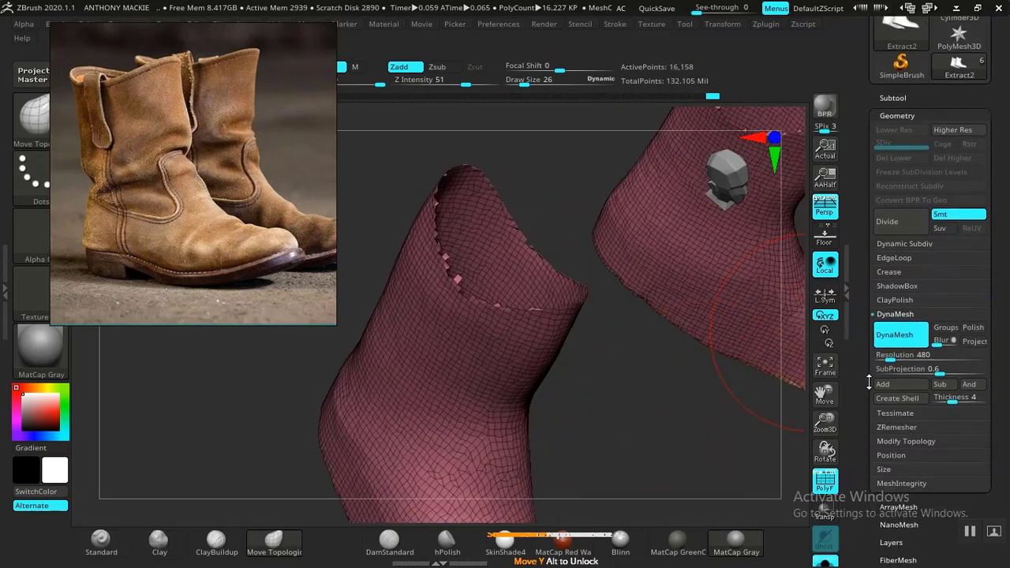
pyautogui.click(892, 400)
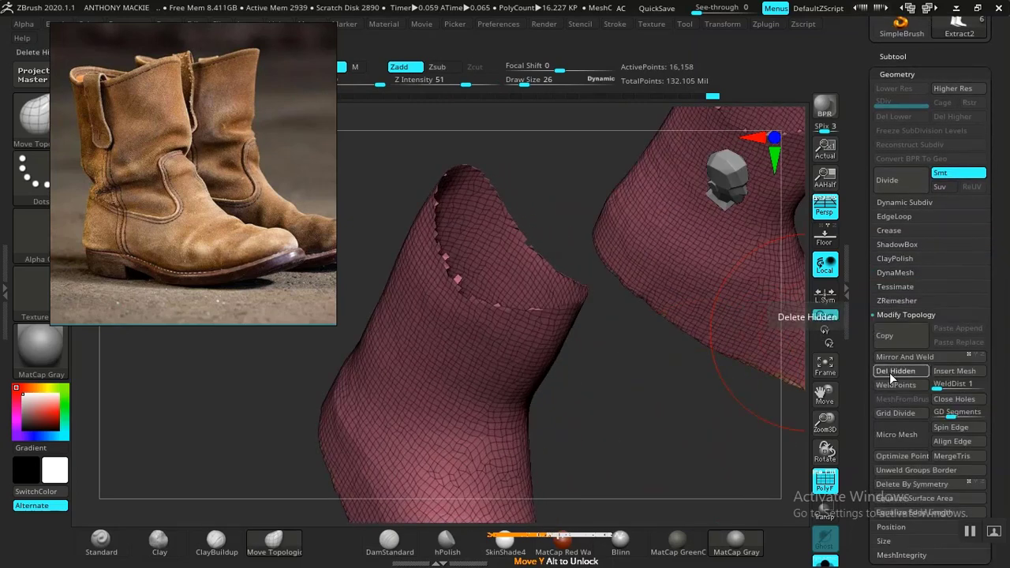
pyautogui.moveTo(574, 449); pyautogui.dragTo(676, 410)
pyautogui.moveTo(678, 290); pyautogui.dragTo(687, 339)
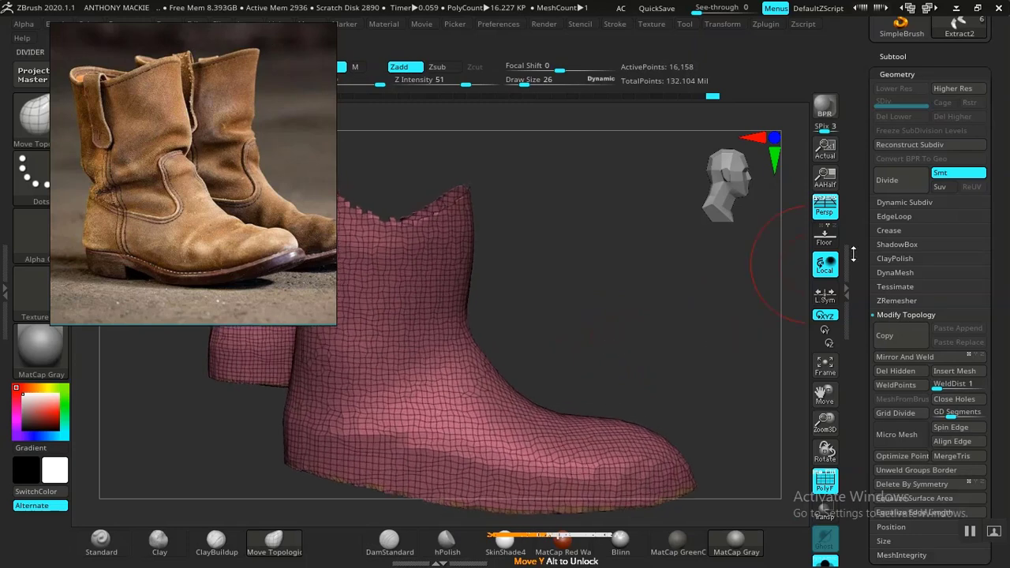
pyautogui.moveTo(864, 253); pyautogui.dragTo(858, 294)
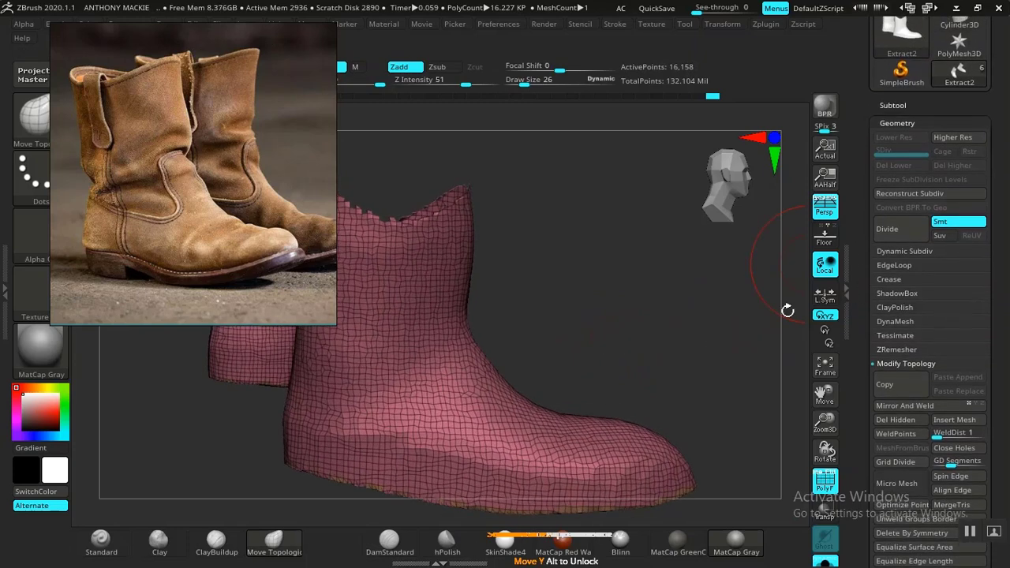
pyautogui.moveTo(603, 341); pyautogui.dragTo(780, 225)
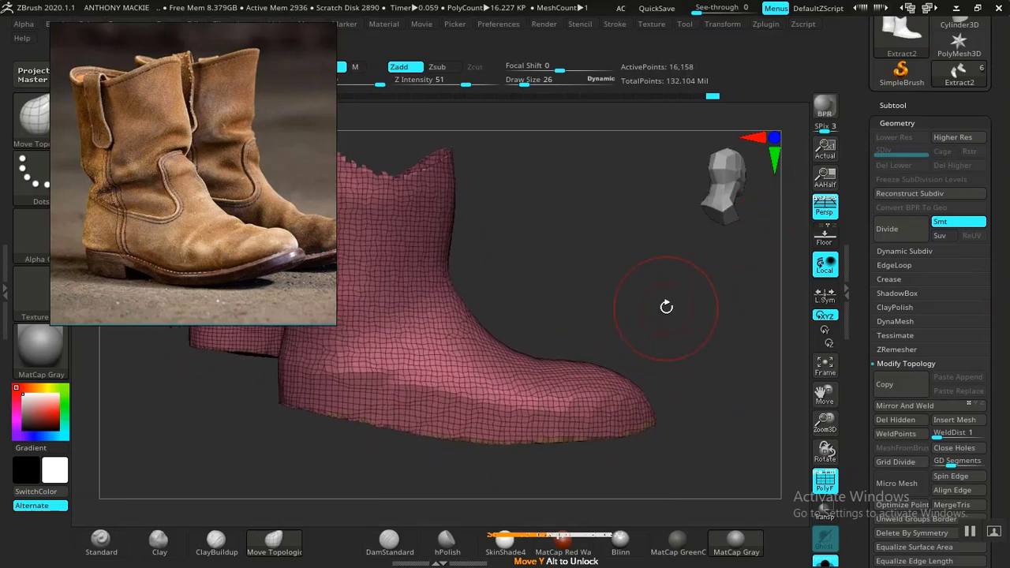
# - Smooth the boots' surface and ragged borders by applying Polish By Groups repeatedly
pyautogui.keyDown('alt'); pyautogui.moveTo(666, 307); pyautogui.dragTo(686, 343); pyautogui.keyUp('alt')
pyautogui.click(896, 125)
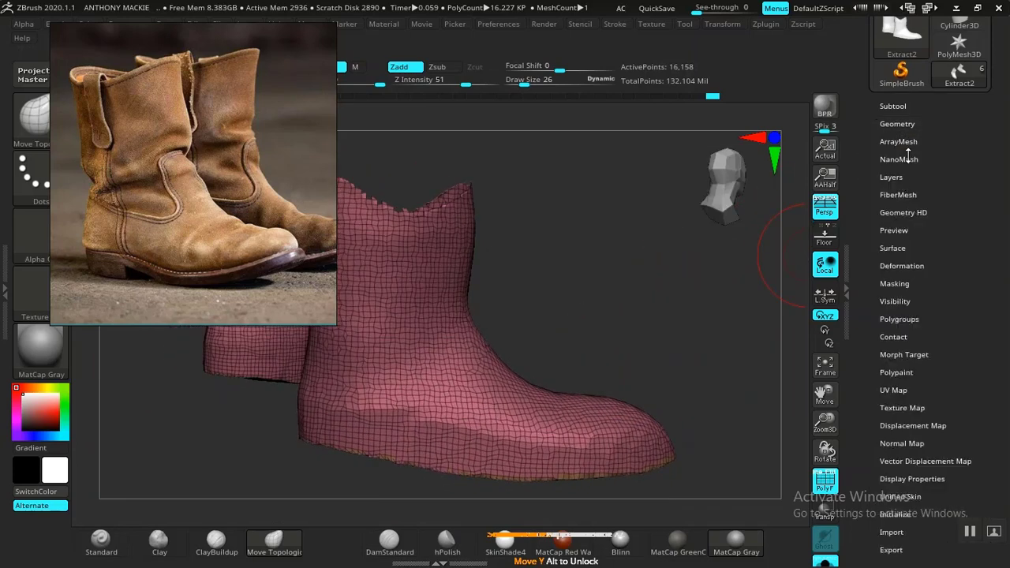
pyautogui.moveTo(665, 314)
pyautogui.mouseDown()
pyautogui.moveTo(646, 317)
pyautogui.moveTo(647, 305)
pyautogui.moveTo(650, 347)
pyautogui.moveTo(666, 248)
pyautogui.moveTo(673, 322)
pyautogui.mouseUp()
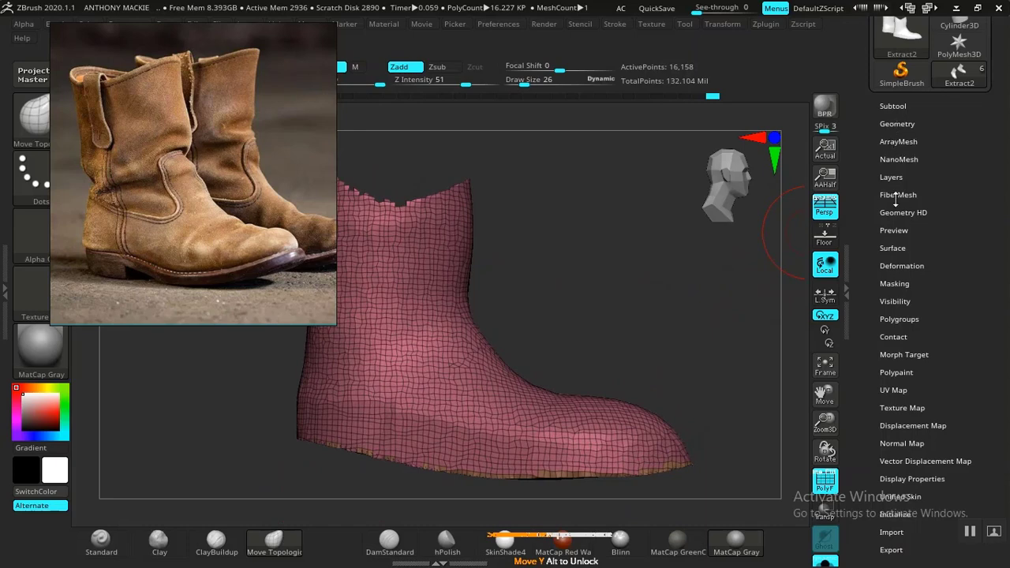
pyautogui.click(898, 266)
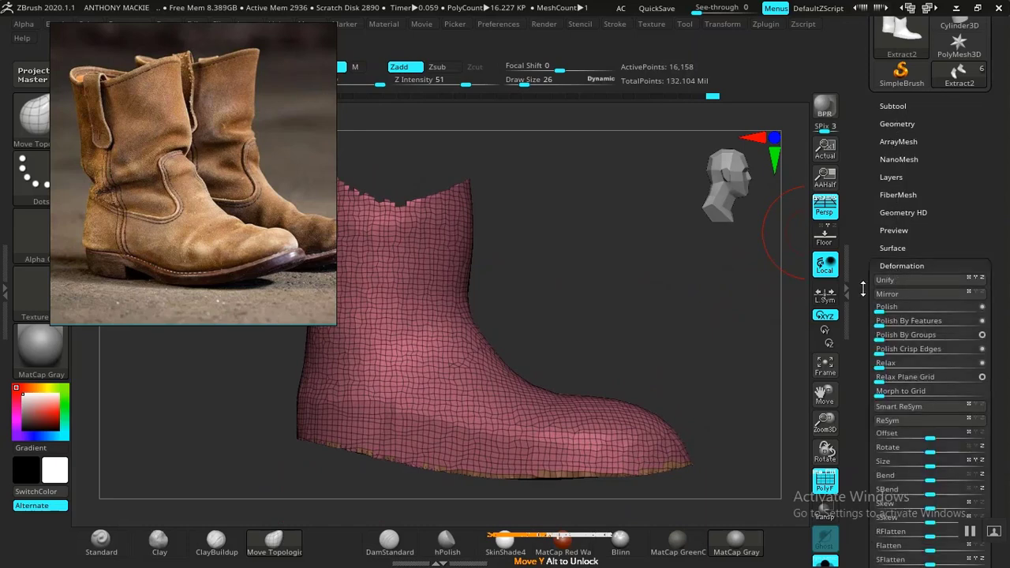
pyautogui.click(875, 335)
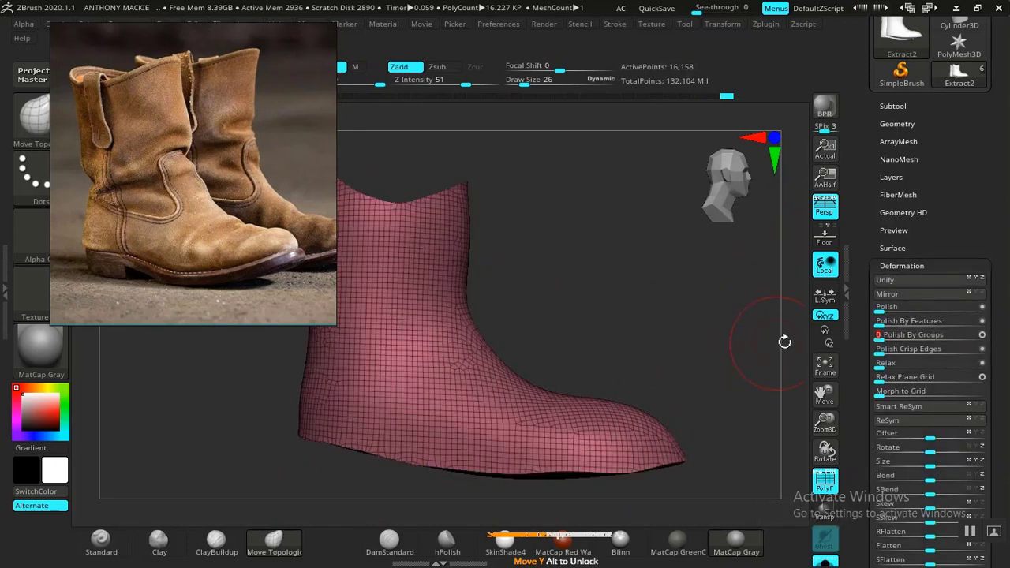
pyautogui.click(875, 335)
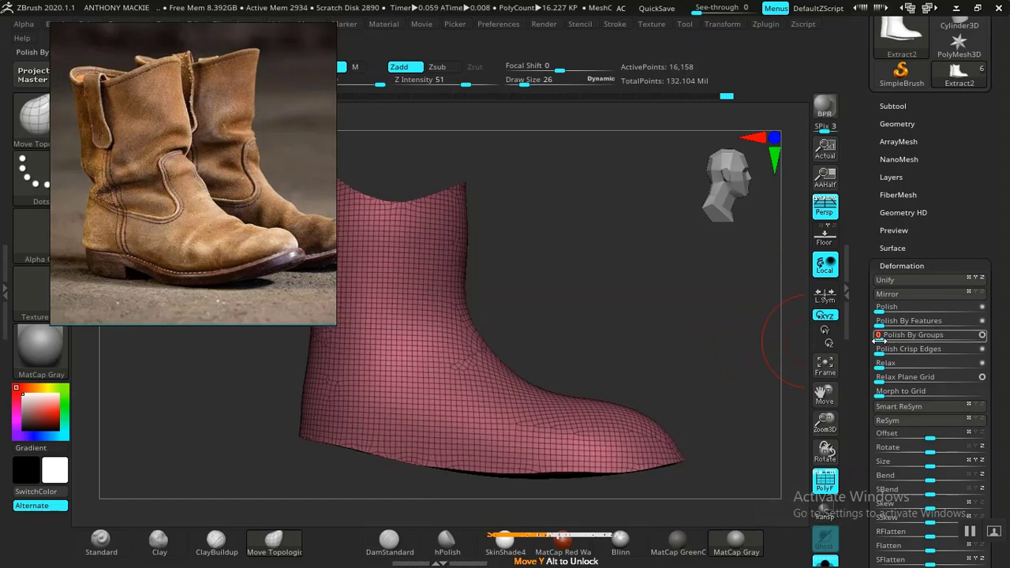
pyautogui.click(875, 335)
# - Smooth out the stray spike on the sole's edge and polish the boots with Polish Crisp Edges
pyautogui.moveTo(774, 352); pyautogui.dragTo(589, 405)
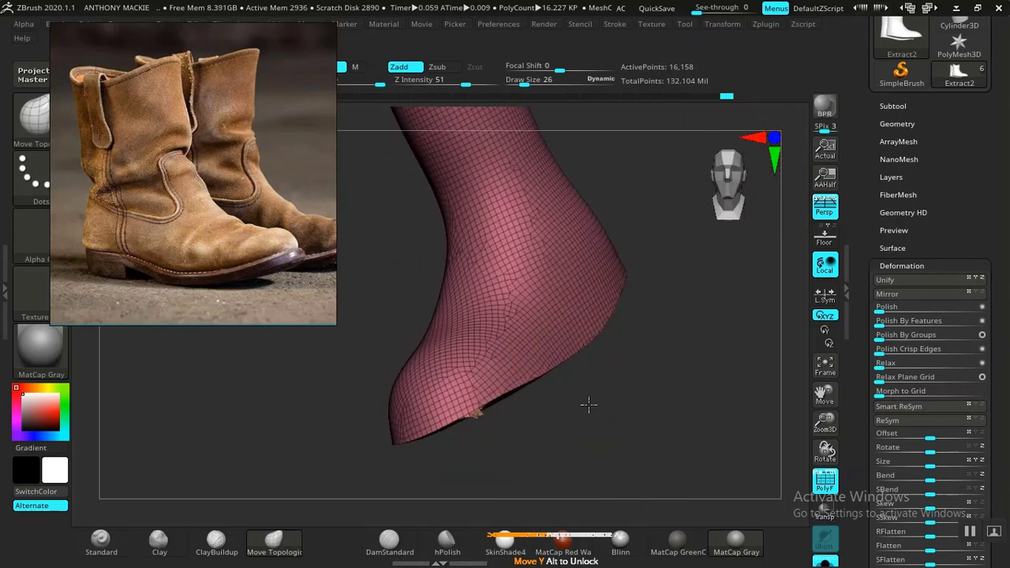
pyautogui.keyDown('shift'); pyautogui.moveTo(484, 419); pyautogui.dragTo(474, 422); pyautogui.keyUp('shift')
pyautogui.moveTo(570, 433)
pyautogui.mouseDown()
pyautogui.moveTo(559, 223)
pyautogui.moveTo(532, 316)
pyautogui.moveTo(562, 463)
pyautogui.moveTo(512, 448)
pyautogui.mouseUp()
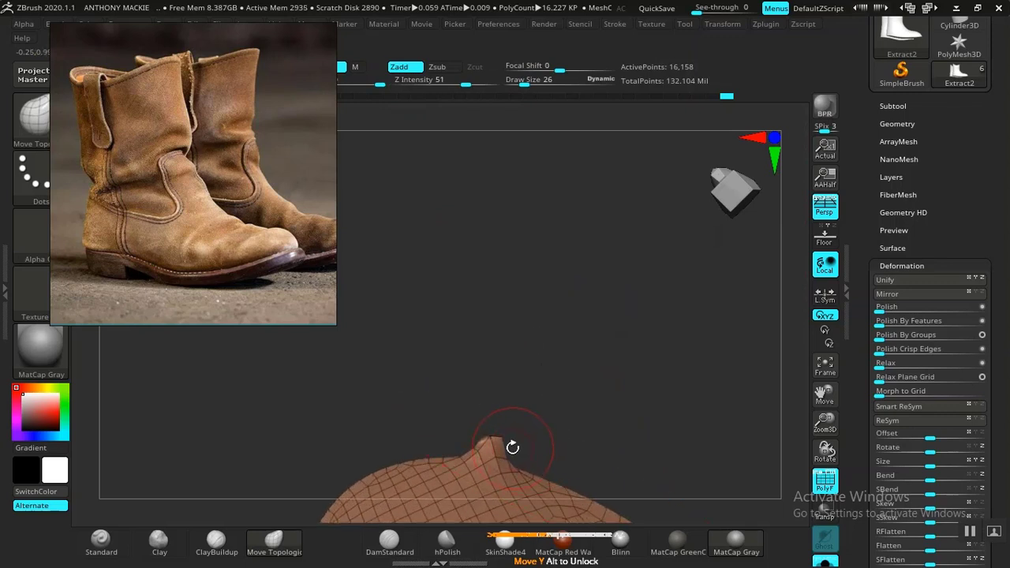
pyautogui.click(881, 353)
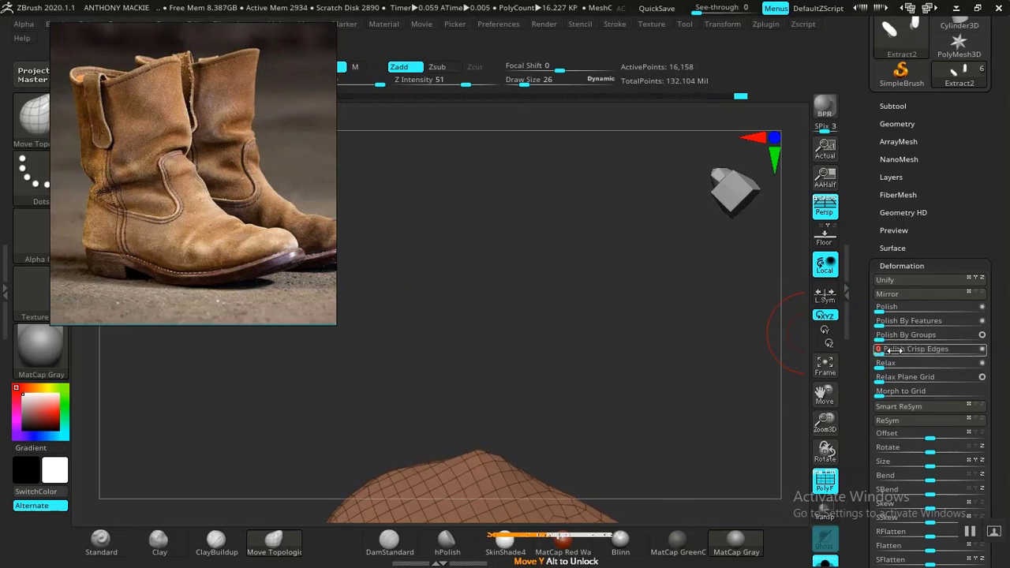
pyautogui.moveTo(602, 365); pyautogui.dragTo(631, 466)
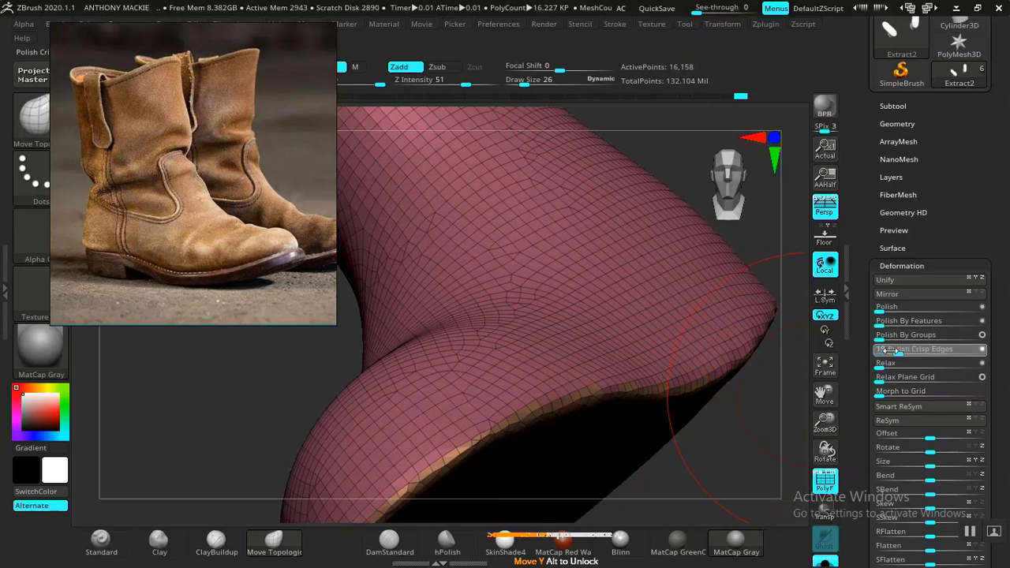
pyautogui.keyDown('alt'); pyautogui.moveTo(707, 476); pyautogui.dragTo(582, 296); pyautogui.keyUp('alt')
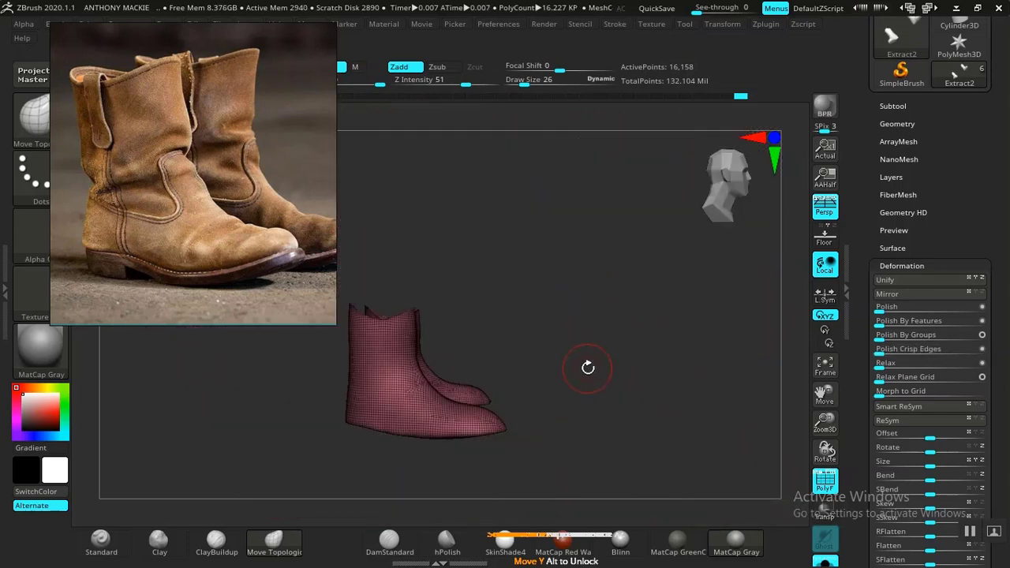
# - Mask the foot portion of the boots, leaving the shafts unmasked
pyautogui.moveTo(610, 358); pyautogui.dragTo(598, 342)
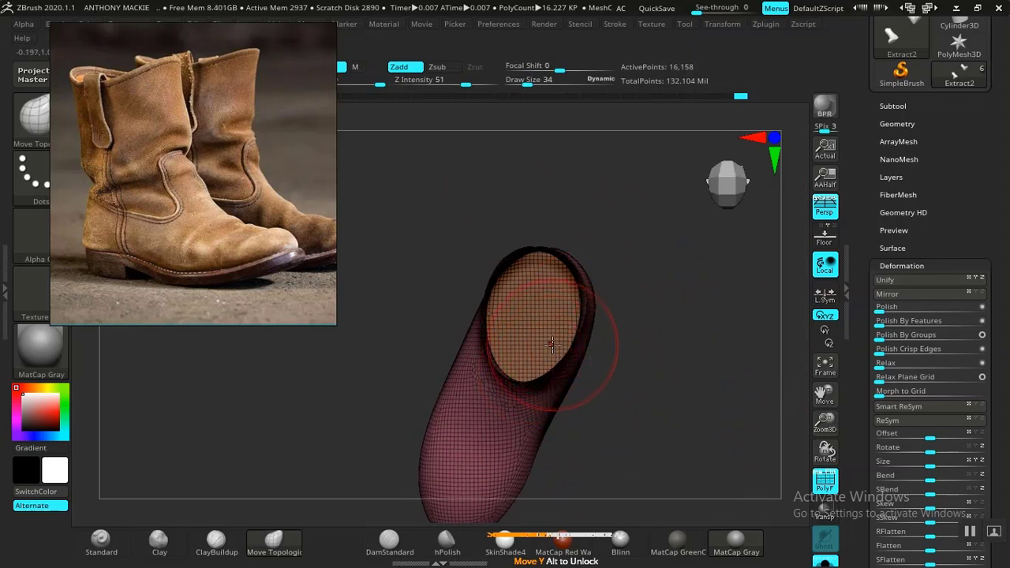
pyautogui.moveTo(626, 378); pyautogui.dragTo(586, 408)
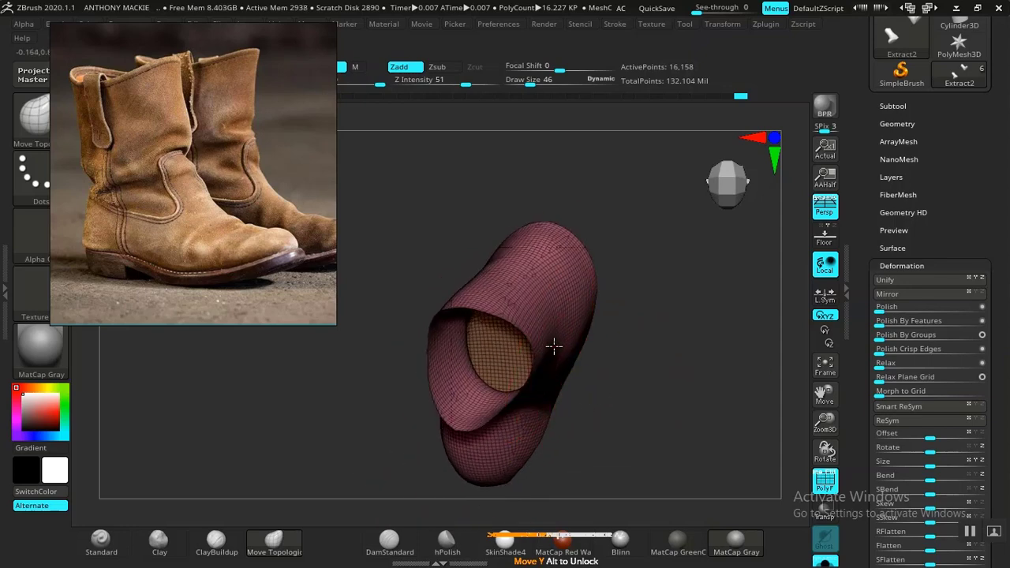
pyautogui.moveTo(577, 357)
pyautogui.mouseDown()
pyautogui.moveTo(616, 360)
pyautogui.moveTo(473, 334)
pyautogui.moveTo(624, 354)
pyautogui.moveTo(576, 341)
pyautogui.mouseUp()
pyautogui.moveTo(653, 373); pyautogui.dragTo(685, 236)
pyautogui.moveTo(630, 407)
pyautogui.mouseDown()
pyautogui.moveTo(665, 322)
pyautogui.moveTo(631, 342)
pyautogui.mouseUp()
pyautogui.moveTo(458, 169)
pyautogui.keyDown('ctrl'); pyautogui.mouseDown()
pyautogui.moveTo(427, 415)
pyautogui.moveTo(656, 351)
pyautogui.moveTo(656, 236)
pyautogui.mouseUp(); pyautogui.keyUp('ctrl')
pyautogui.keyDown('ctrl'); pyautogui.click(664, 438); pyautogui.keyUp('ctrl')
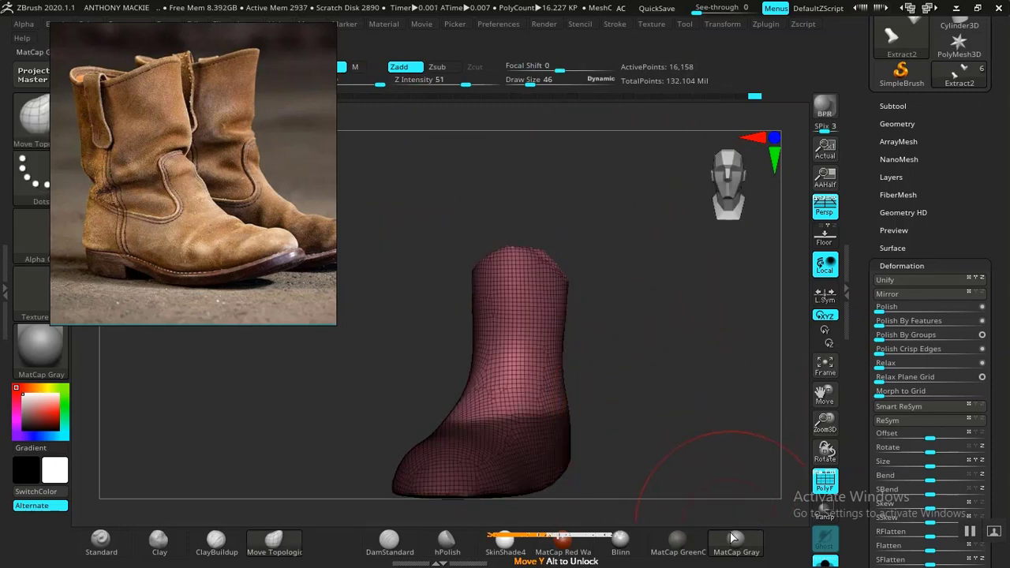
# - Turn off the wireframe display and smooth the ragged rim of the shaft opening with Polish By Groups
pyautogui.hotkey('shift', 'f')
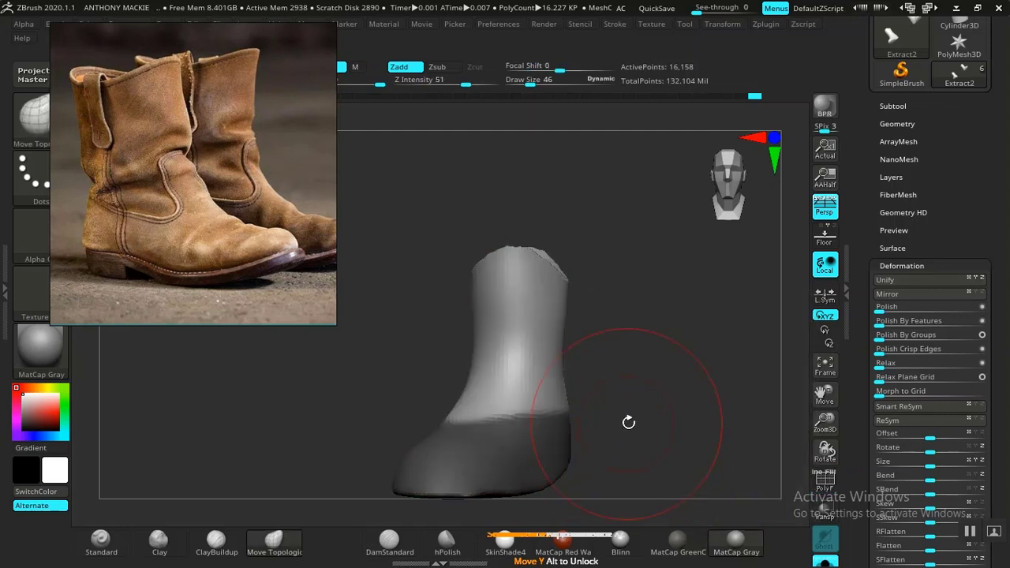
pyautogui.moveTo(627, 419); pyautogui.dragTo(718, 356)
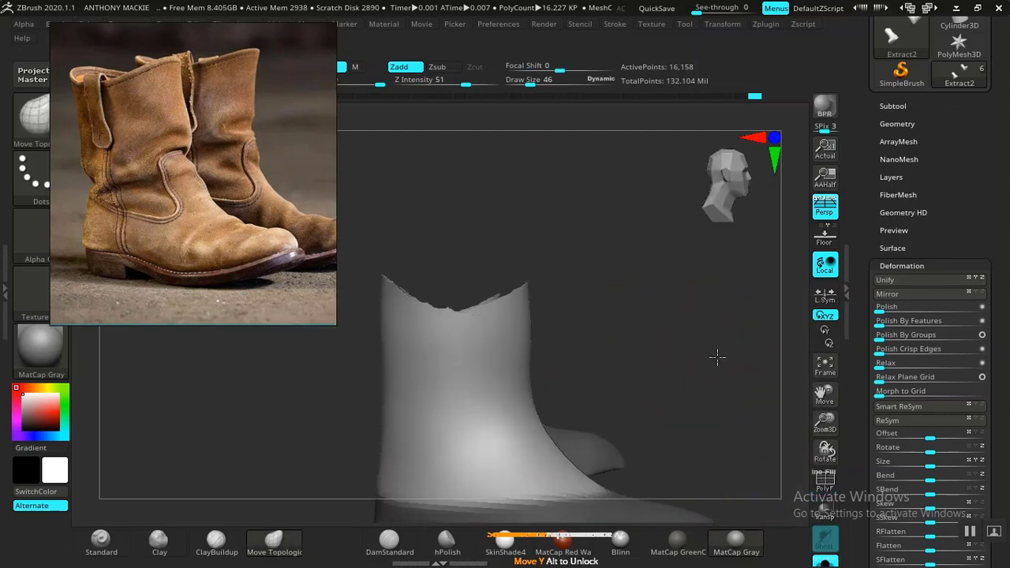
pyautogui.click(887, 337)
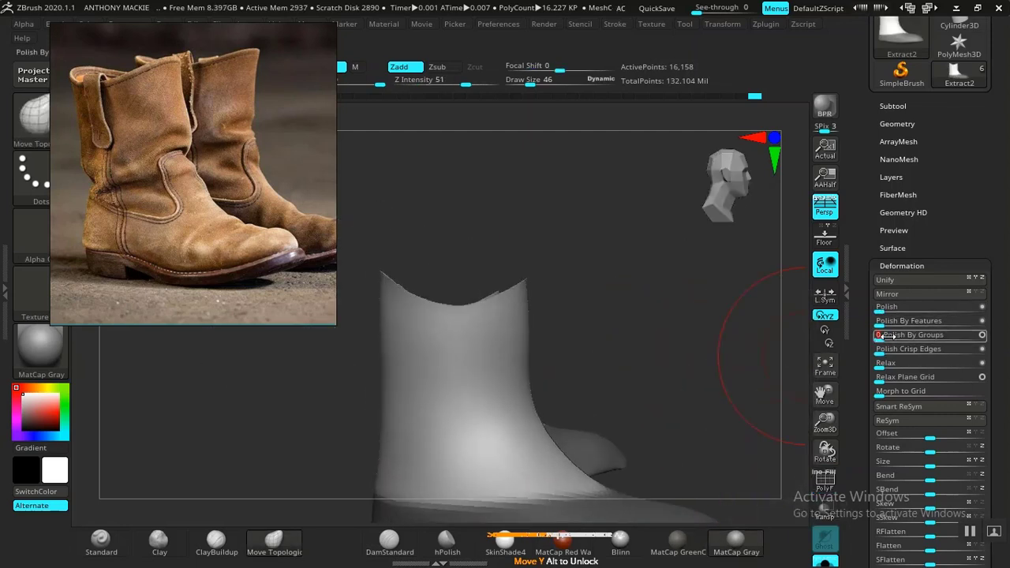
pyautogui.moveTo(608, 343); pyautogui.dragTo(537, 385)
pyautogui.moveTo(671, 329)
pyautogui.mouseDown()
pyautogui.moveTo(644, 332)
pyautogui.moveTo(616, 399)
pyautogui.moveTo(654, 405)
pyautogui.moveTo(643, 438)
pyautogui.mouseUp()
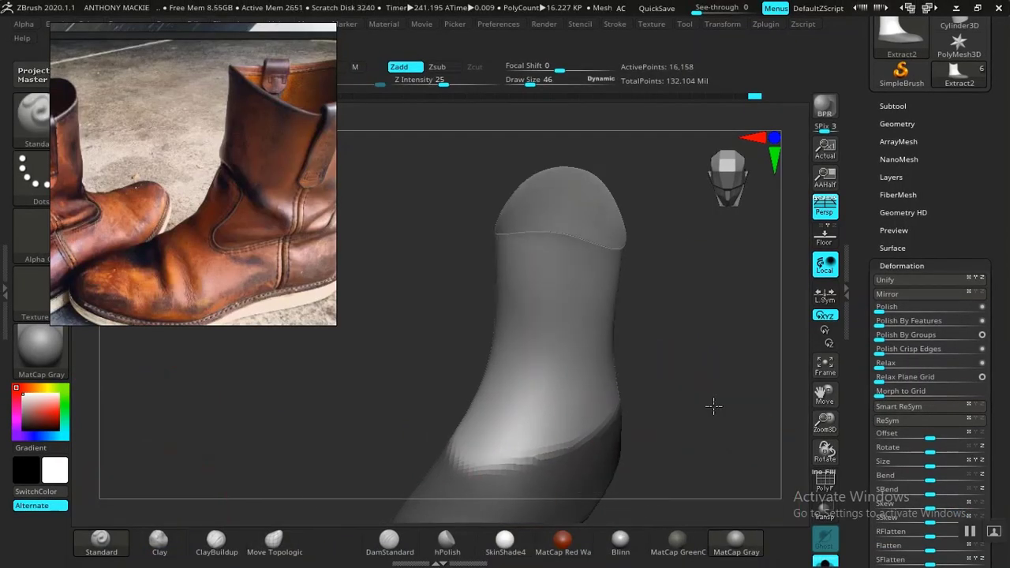
# - Reframe the reference board to show the whole pair of brown leather boots
pyautogui.moveTo(713, 405)
pyautogui.keyDown('alt'); pyautogui.mouseDown()
pyautogui.moveTo(700, 387)
pyautogui.moveTo(553, 331)
pyautogui.mouseUp(); pyautogui.keyUp('alt')
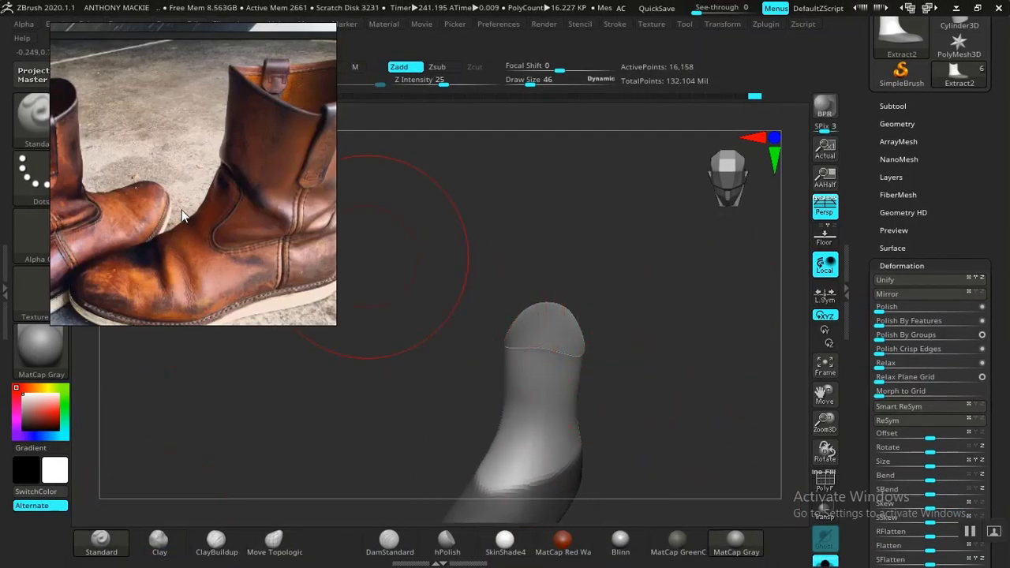
pyautogui.scroll(-3, 182, 210)
pyautogui.moveTo(181, 209); pyautogui.dragTo(184, 235, button='middle')
pyautogui.scroll(2, 191, 226)
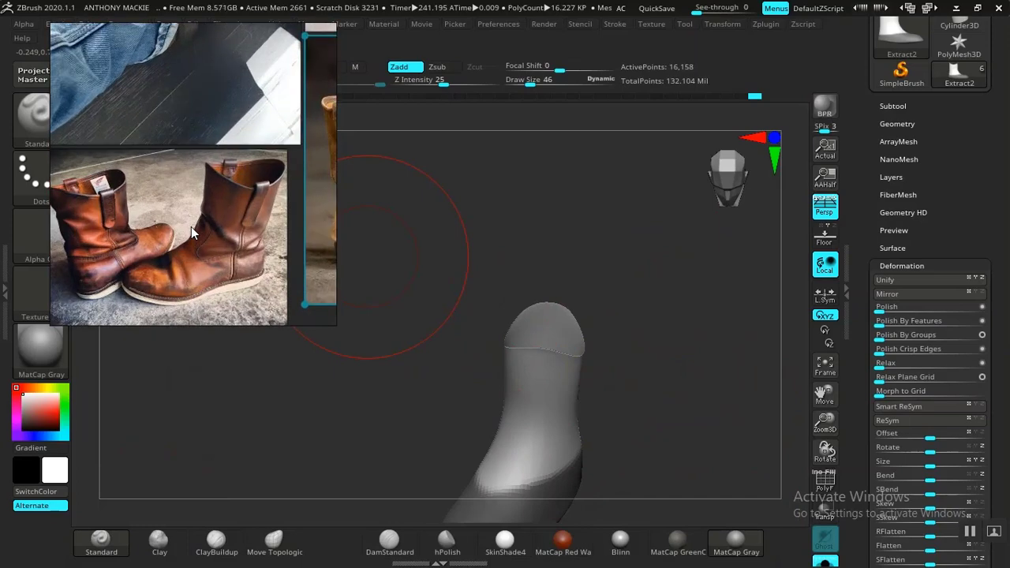
pyautogui.moveTo(600, 332); pyautogui.dragTo(473, 318)
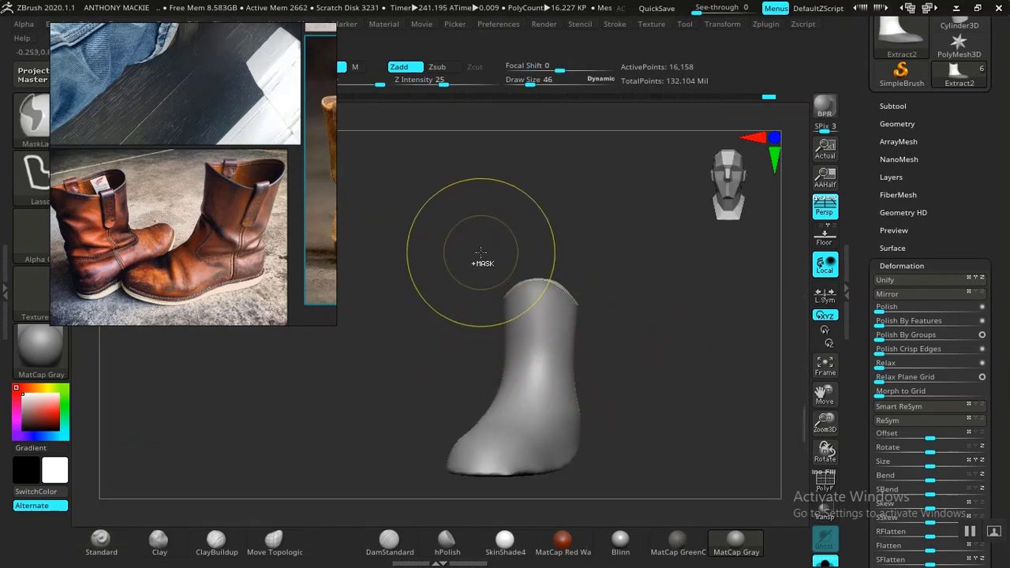
pyautogui.keyDown('ctrl'); pyautogui.moveTo(478, 239); pyautogui.dragTo(444, 282); pyautogui.keyUp('ctrl')
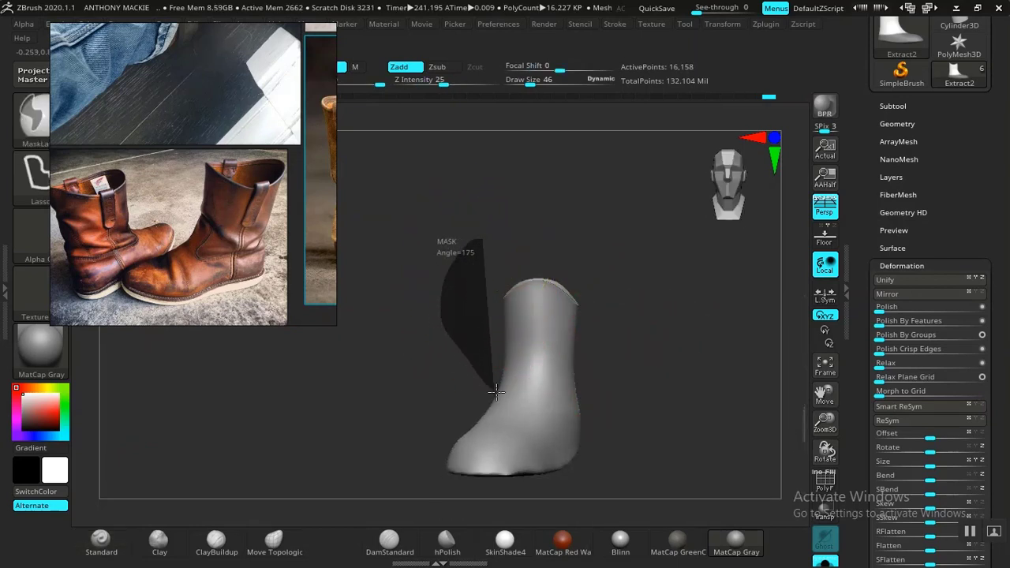
pyautogui.moveTo(496, 390)
pyautogui.keyDown('ctrl'); pyautogui.mouseDown()
pyautogui.moveTo(564, 394)
pyautogui.moveTo(623, 331)
pyautogui.moveTo(622, 342)
pyautogui.moveTo(698, 340)
pyautogui.moveTo(737, 295)
pyautogui.moveTo(658, 329)
pyautogui.moveTo(665, 318)
pyautogui.moveTo(561, 343)
pyautogui.mouseUp(); pyautogui.keyUp('ctrl')
pyautogui.keyDown('ctrl'); pyautogui.click(643, 334); pyautogui.keyUp('ctrl')
# - Lasso-mask the boot shafts down to a straight line above the ankle, leaving the feet unmasked
pyautogui.keyDown('ctrl'); pyautogui.moveTo(395, 266); pyautogui.dragTo(366, 318); pyautogui.keyUp('ctrl')
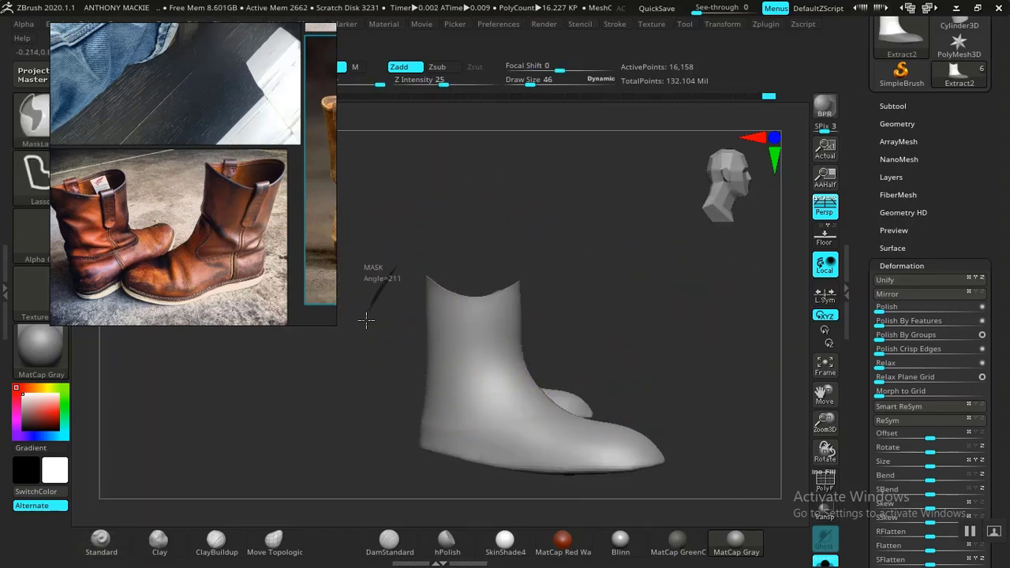
pyautogui.moveTo(460, 408)
pyautogui.keyDown('ctrl'); pyautogui.mouseDown()
pyautogui.moveTo(519, 401)
pyautogui.moveTo(489, 237)
pyautogui.moveTo(473, 241)
pyautogui.mouseUp(); pyautogui.keyUp('ctrl')
pyautogui.moveTo(474, 241)
pyautogui.mouseDown()
pyautogui.moveTo(654, 277)
pyautogui.moveTo(605, 356)
pyautogui.moveTo(501, 253)
pyautogui.moveTo(444, 345)
pyautogui.moveTo(516, 400)
pyautogui.moveTo(645, 289)
pyautogui.moveTo(636, 323)
pyautogui.moveTo(726, 336)
pyautogui.moveTo(623, 357)
pyautogui.mouseUp()
pyautogui.keyDown('ctrl'); pyautogui.click(605, 315); pyautogui.keyUp('ctrl')
pyautogui.press('ctrl')
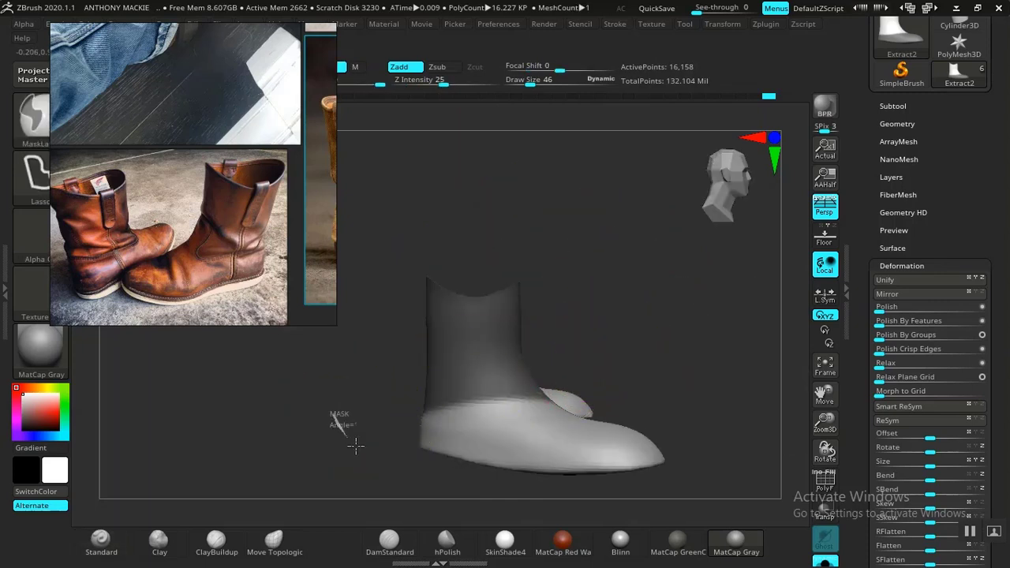
pyautogui.keyDown('ctrl'); pyautogui.moveTo(322, 409); pyautogui.dragTo(323, 410); pyautogui.keyUp('ctrl')
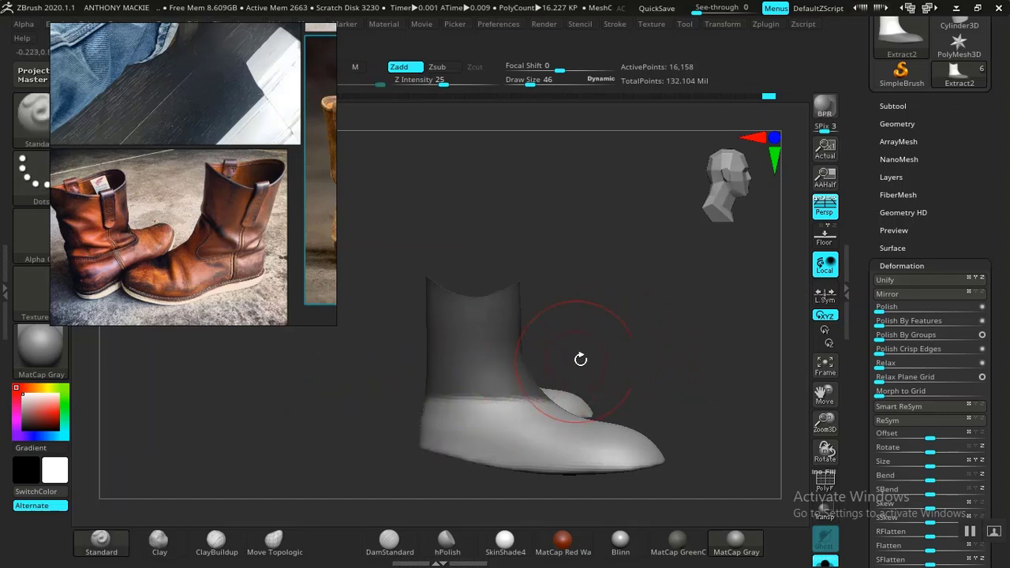
# - Check the mask border around the boots and blur its edge between shaft and foot
pyautogui.moveTo(582, 360)
pyautogui.mouseDown()
pyautogui.moveTo(658, 334)
pyautogui.moveTo(619, 345)
pyautogui.moveTo(598, 297)
pyautogui.moveTo(604, 315)
pyautogui.moveTo(582, 305)
pyautogui.moveTo(487, 316)
pyautogui.moveTo(594, 316)
pyautogui.mouseUp()
pyautogui.moveTo(643, 355); pyautogui.dragTo(600, 384)
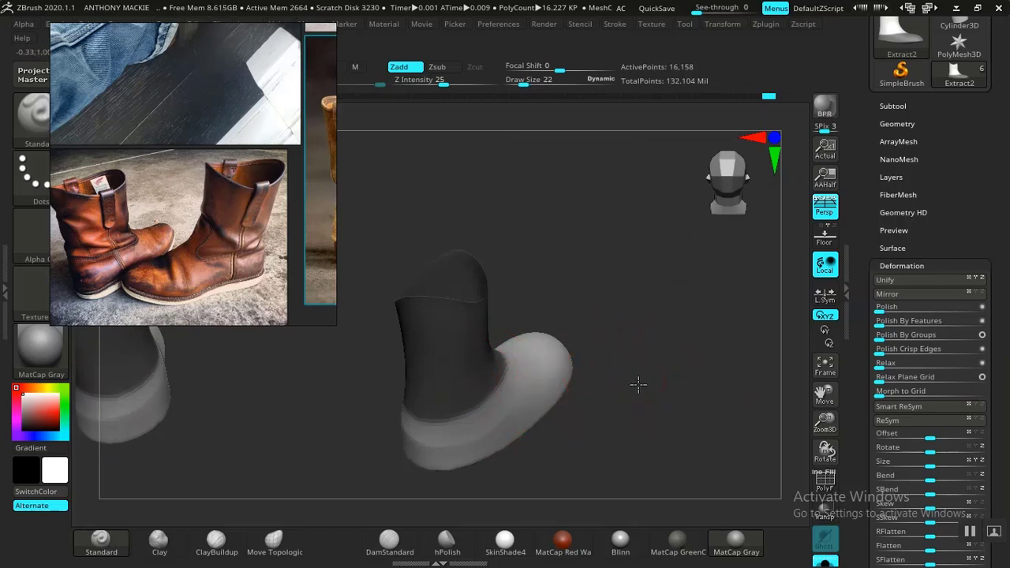
pyautogui.moveTo(639, 384)
pyautogui.mouseDown()
pyautogui.moveTo(658, 349)
pyautogui.moveTo(533, 403)
pyautogui.mouseUp()
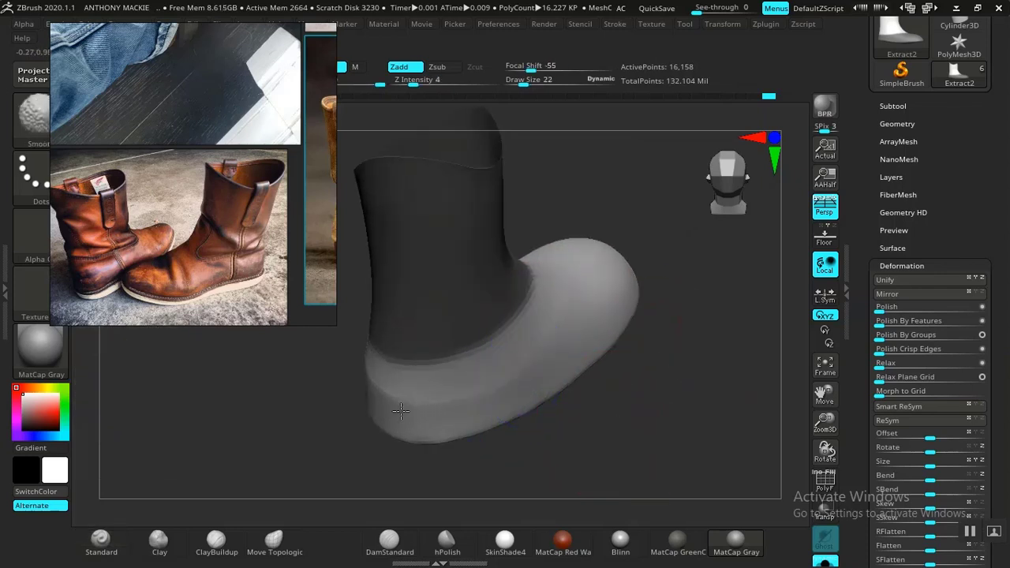
pyautogui.moveTo(558, 429); pyautogui.dragTo(399, 355)
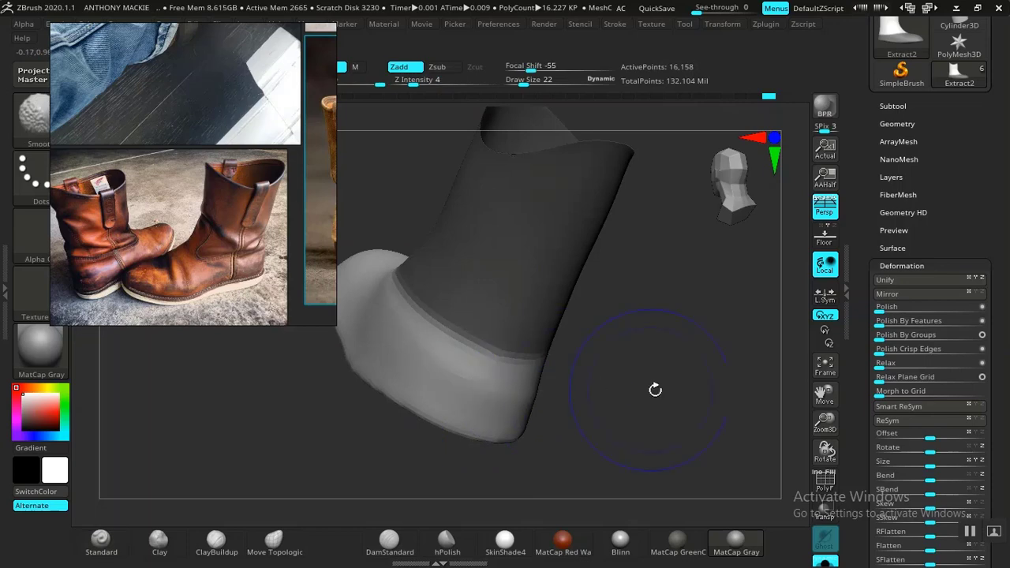
pyautogui.moveTo(655, 389)
pyautogui.mouseDown()
pyautogui.moveTo(577, 334)
pyautogui.moveTo(582, 343)
pyautogui.moveTo(737, 297)
pyautogui.moveTo(607, 324)
pyautogui.moveTo(626, 352)
pyautogui.mouseUp()
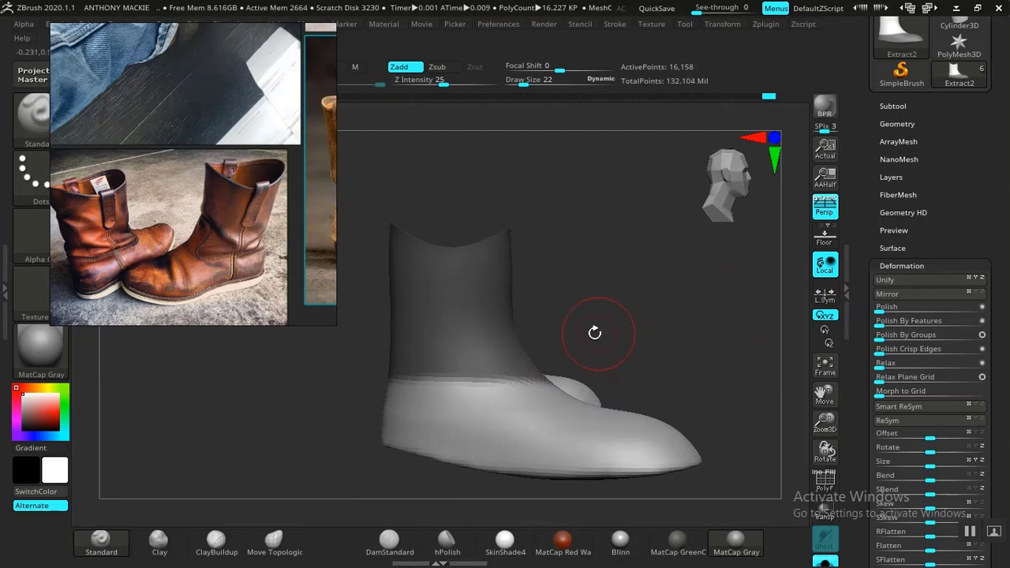
pyautogui.moveTo(582, 323)
pyautogui.mouseDown()
pyautogui.moveTo(572, 338)
pyautogui.moveTo(543, 339)
pyautogui.moveTo(592, 329)
pyautogui.mouseUp()
pyautogui.press('ctrl')
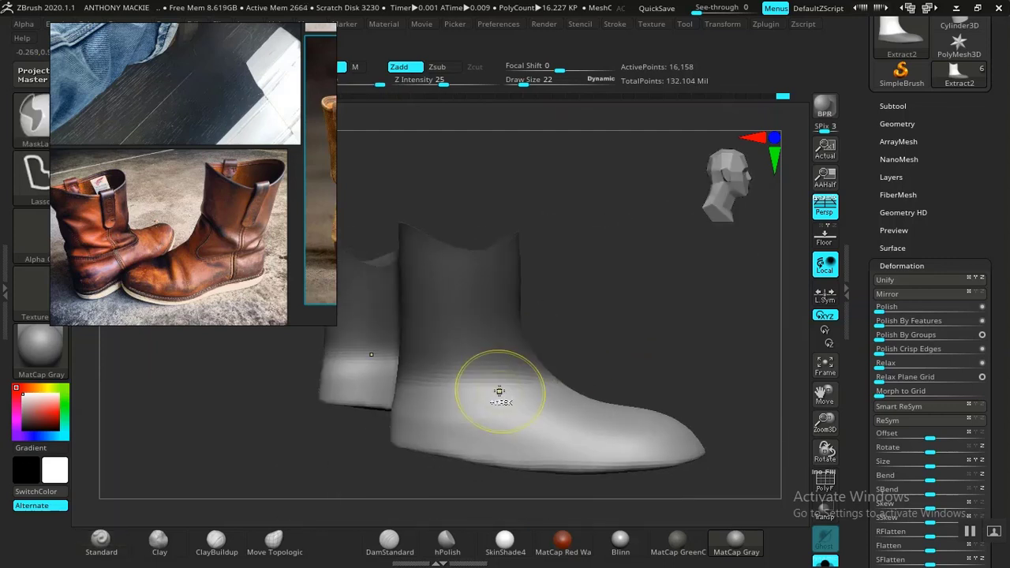
# - Invert the mask to protect the lower foot and widen the boot's upper shaft with Inflate Balloon
pyautogui.keyDown('ctrl'); pyautogui.click(611, 316); pyautogui.keyUp('ctrl')
pyautogui.moveTo(631, 331); pyautogui.dragTo(777, 385)
pyautogui.moveTo(855, 442); pyautogui.dragTo(847, 319)
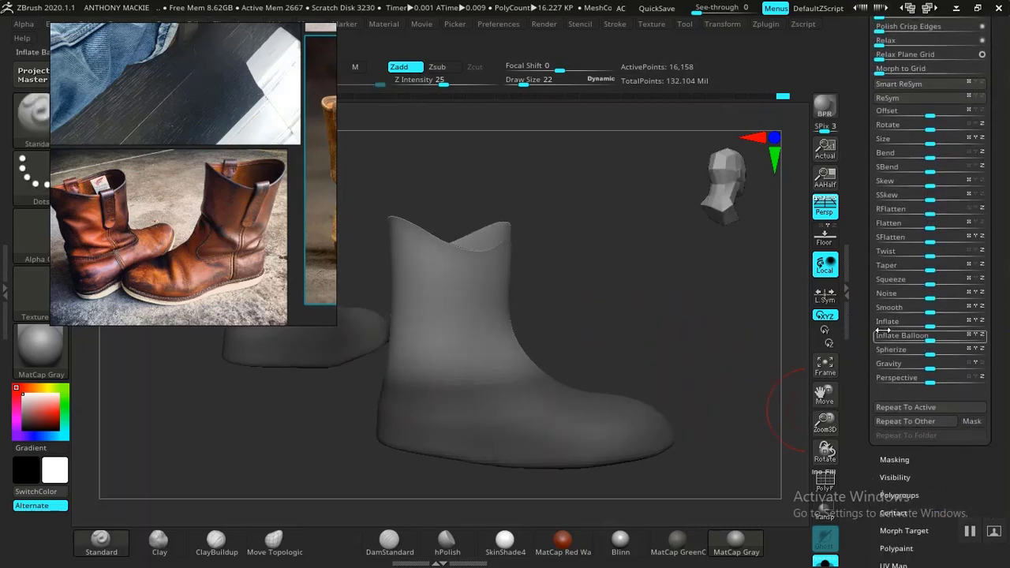
pyautogui.moveTo(933, 340); pyautogui.dragTo(932, 339)
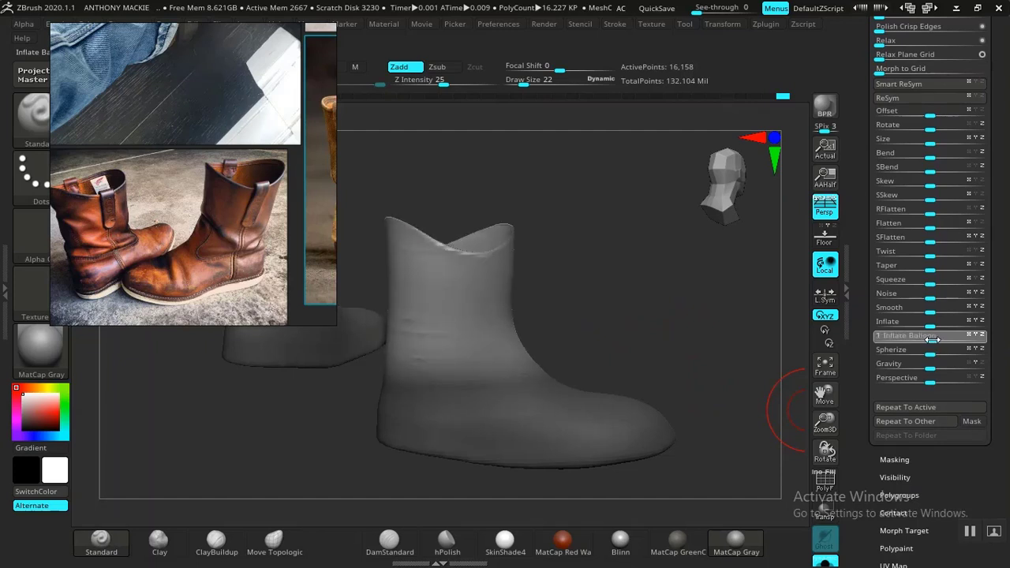
pyautogui.moveTo(933, 338); pyautogui.dragTo(907, 340)
# - Turn off Solo mode to show the legs inside the boots and clear the boot's mask
pyautogui.moveTo(643, 308); pyautogui.dragTo(632, 360)
pyautogui.moveTo(636, 407)
pyautogui.mouseDown()
pyautogui.moveTo(563, 413)
pyautogui.moveTo(613, 467)
pyautogui.moveTo(649, 435)
pyautogui.moveTo(633, 361)
pyautogui.moveTo(681, 433)
pyautogui.moveTo(659, 431)
pyautogui.moveTo(643, 399)
pyautogui.moveTo(604, 388)
pyautogui.moveTo(648, 330)
pyautogui.mouseUp()
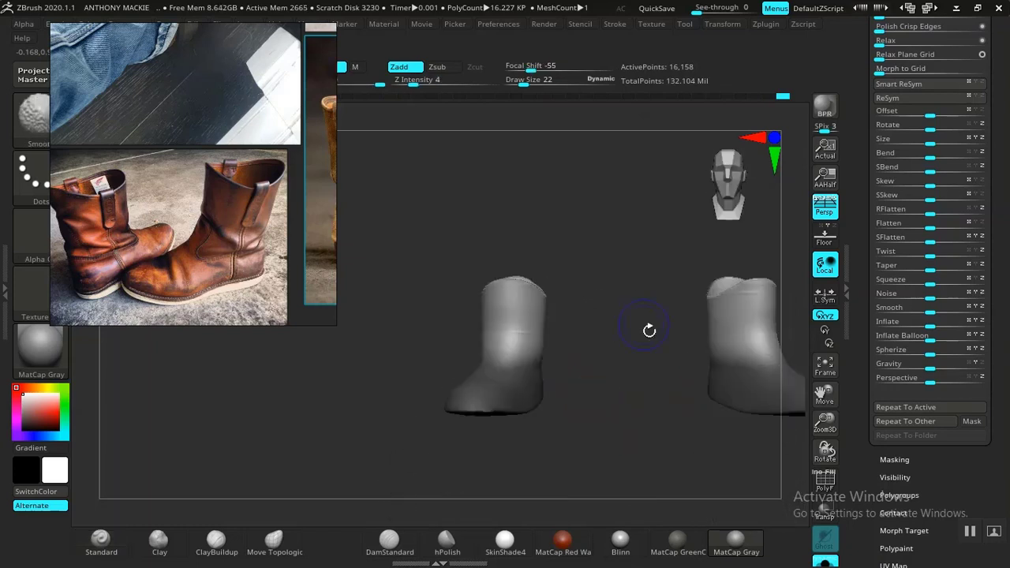
pyautogui.click(827, 563)
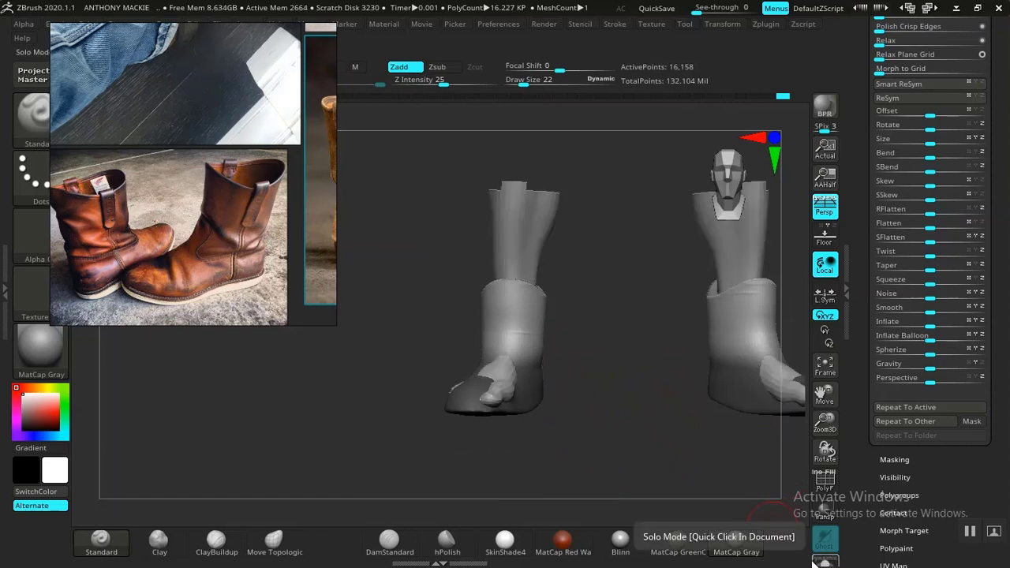
pyautogui.moveTo(614, 394)
pyautogui.mouseDown()
pyautogui.moveTo(649, 476)
pyautogui.moveTo(624, 421)
pyautogui.moveTo(611, 462)
pyautogui.moveTo(588, 397)
pyautogui.moveTo(615, 374)
pyautogui.moveTo(608, 356)
pyautogui.moveTo(608, 410)
pyautogui.moveTo(632, 421)
pyautogui.moveTo(624, 433)
pyautogui.moveTo(591, 419)
pyautogui.moveTo(647, 384)
pyautogui.moveTo(654, 465)
pyautogui.moveTo(668, 439)
pyautogui.moveTo(650, 404)
pyautogui.moveTo(626, 395)
pyautogui.moveTo(699, 343)
pyautogui.moveTo(667, 379)
pyautogui.moveTo(679, 357)
pyautogui.moveTo(651, 365)
pyautogui.moveTo(699, 395)
pyautogui.moveTo(699, 406)
pyautogui.moveTo(642, 397)
pyautogui.moveTo(684, 383)
pyautogui.moveTo(638, 316)
pyautogui.moveTo(636, 348)
pyautogui.moveTo(721, 318)
pyautogui.moveTo(647, 390)
pyautogui.moveTo(668, 359)
pyautogui.mouseUp()
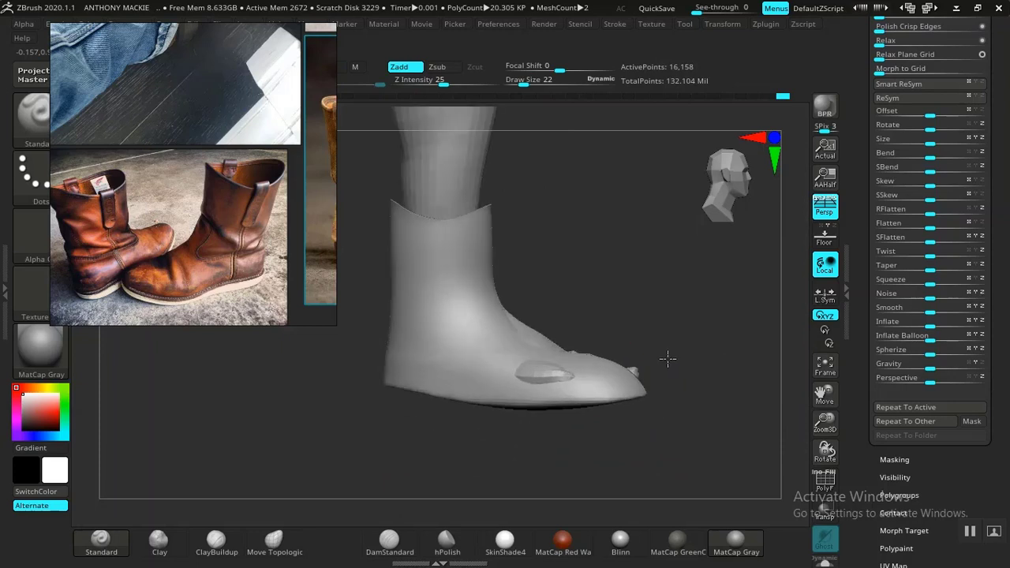
pyautogui.moveTo(649, 317)
pyautogui.mouseDown()
pyautogui.moveTo(602, 361)
pyautogui.moveTo(658, 333)
pyautogui.mouseUp()
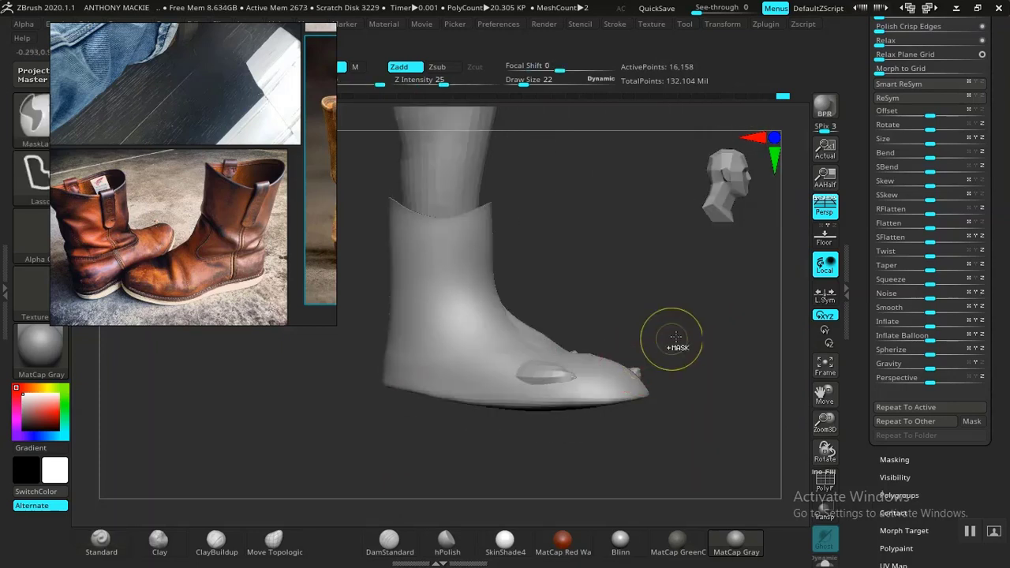
# - Isolate the front of the boot with an inverted mask and move it vertically with the gizmo around the protruding toes
pyautogui.moveTo(505, 386)
pyautogui.keyDown('ctrl'); pyautogui.mouseDown()
pyautogui.moveTo(581, 475)
pyautogui.moveTo(696, 351)
pyautogui.moveTo(676, 404)
pyautogui.moveTo(662, 408)
pyautogui.moveTo(671, 433)
pyautogui.moveTo(749, 376)
pyautogui.moveTo(652, 340)
pyautogui.moveTo(692, 308)
pyautogui.moveTo(645, 337)
pyautogui.moveTo(665, 352)
pyautogui.mouseUp(); pyautogui.keyUp('ctrl')
pyautogui.keyDown('ctrl'); pyautogui.moveTo(662, 282); pyautogui.dragTo(620, 274); pyautogui.keyUp('ctrl')
pyautogui.moveTo(503, 312)
pyautogui.keyDown('ctrl'); pyautogui.mouseDown()
pyautogui.moveTo(537, 476)
pyautogui.moveTo(650, 334)
pyautogui.mouseUp(); pyautogui.keyUp('ctrl')
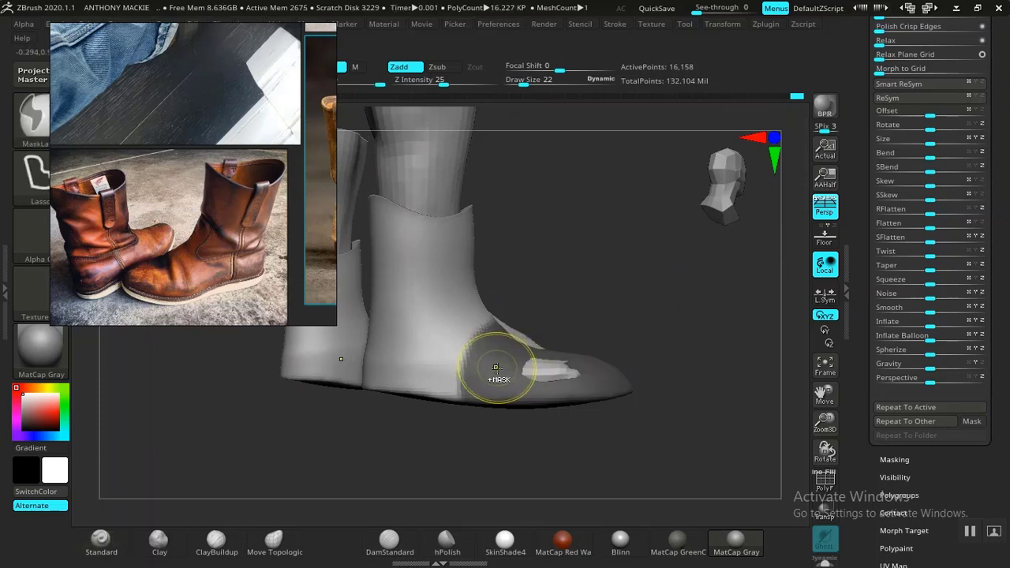
pyautogui.keyDown('ctrl'); pyautogui.click(669, 337); pyautogui.keyUp('ctrl')
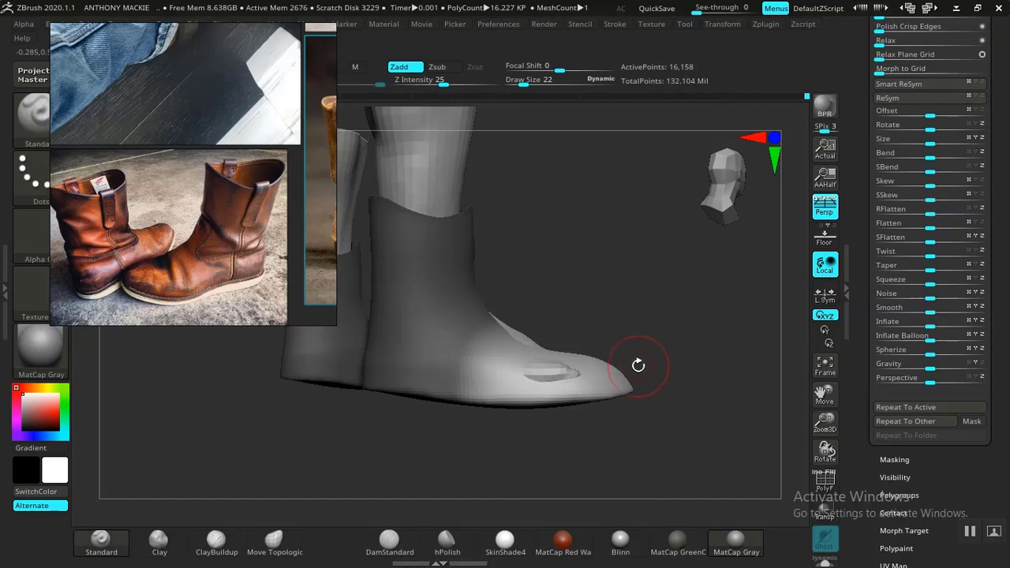
pyautogui.press('w')
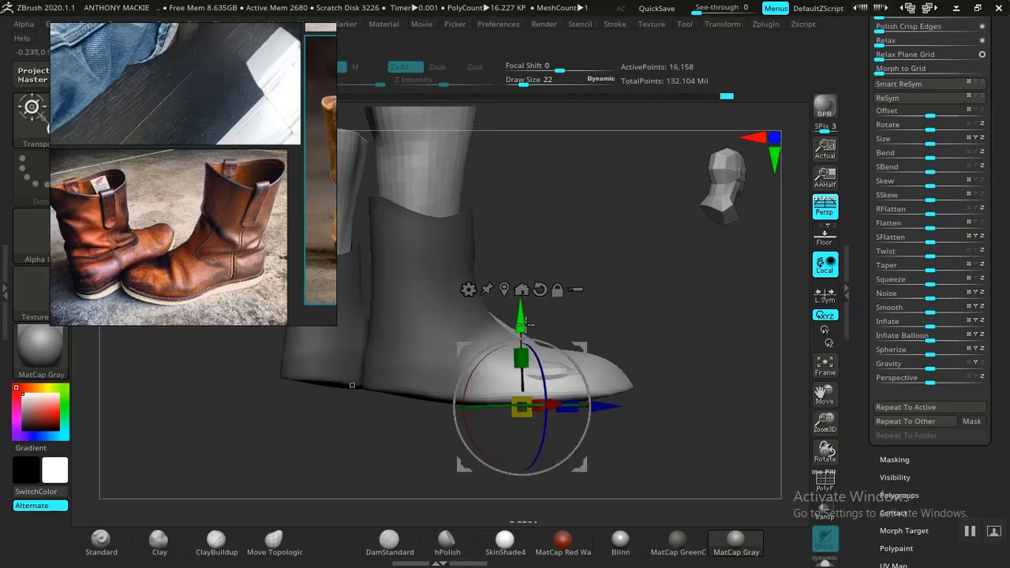
pyautogui.moveTo(667, 331); pyautogui.dragTo(602, 351)
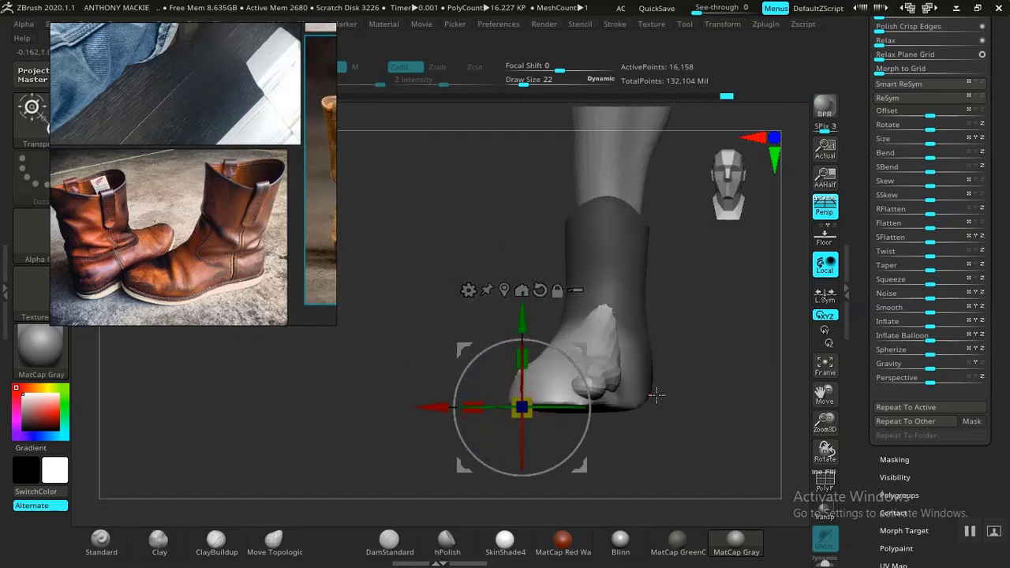
pyautogui.press('q')
# - Isolate the boot and build up a band along one side above the sole with ClayBuildup at Draw Size 30
pyautogui.moveTo(665, 440)
pyautogui.mouseDown()
pyautogui.moveTo(695, 480)
pyautogui.moveTo(483, 396)
pyautogui.moveTo(575, 399)
pyautogui.moveTo(639, 334)
pyautogui.moveTo(494, 426)
pyautogui.moveTo(660, 340)
pyautogui.moveTo(620, 329)
pyautogui.moveTo(608, 361)
pyautogui.moveTo(586, 364)
pyautogui.moveTo(645, 377)
pyautogui.moveTo(734, 334)
pyautogui.moveTo(674, 318)
pyautogui.moveTo(697, 357)
pyautogui.mouseUp()
pyautogui.moveTo(729, 419); pyautogui.dragTo(590, 409)
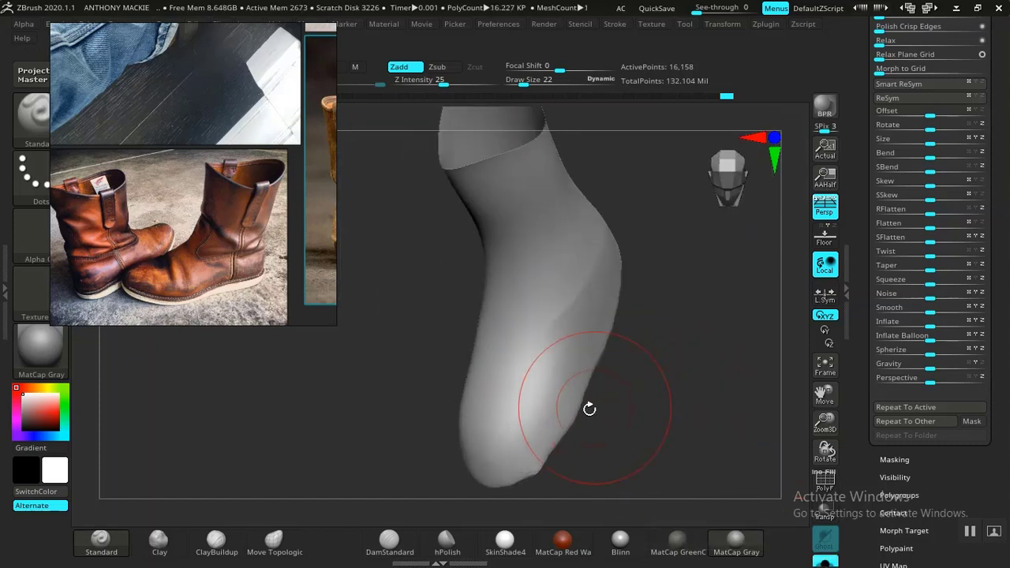
pyautogui.click(216, 541)
pyautogui.moveTo(433, 455); pyautogui.dragTo(607, 382)
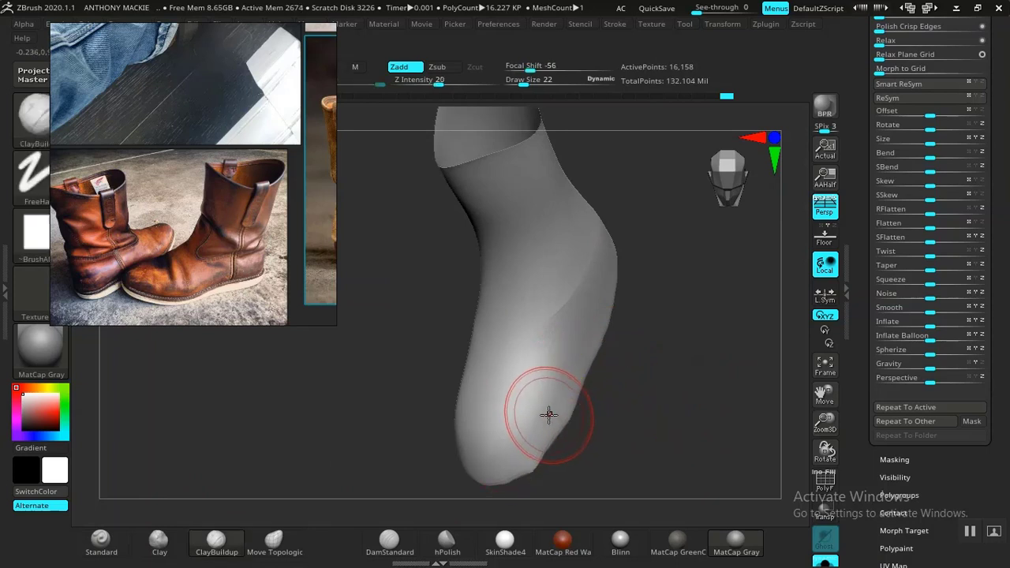
pyautogui.moveTo(596, 429); pyautogui.dragTo(568, 384)
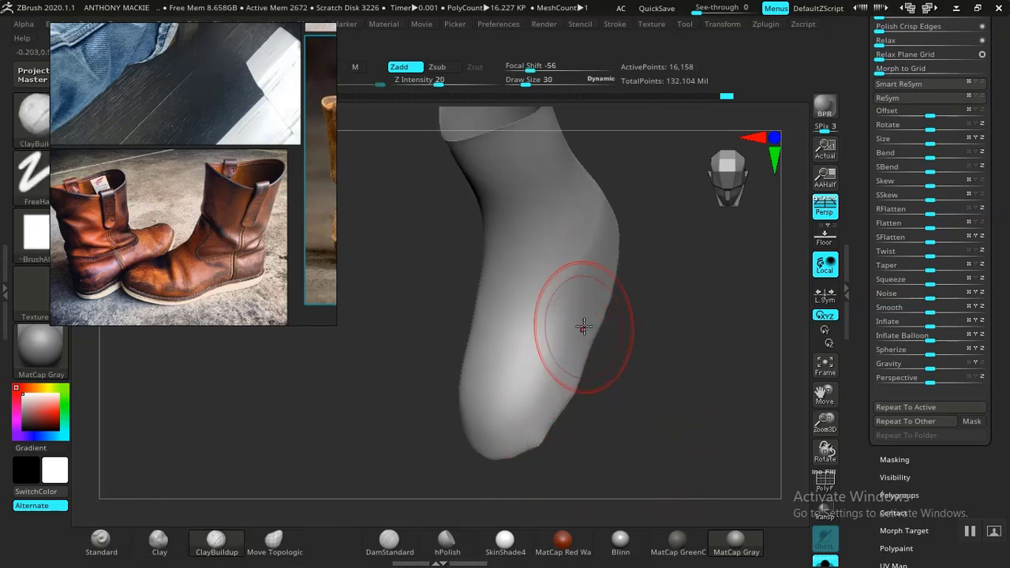
pyautogui.moveTo(465, 419)
pyautogui.mouseDown()
pyautogui.moveTo(667, 402)
pyautogui.moveTo(648, 407)
pyautogui.mouseUp()
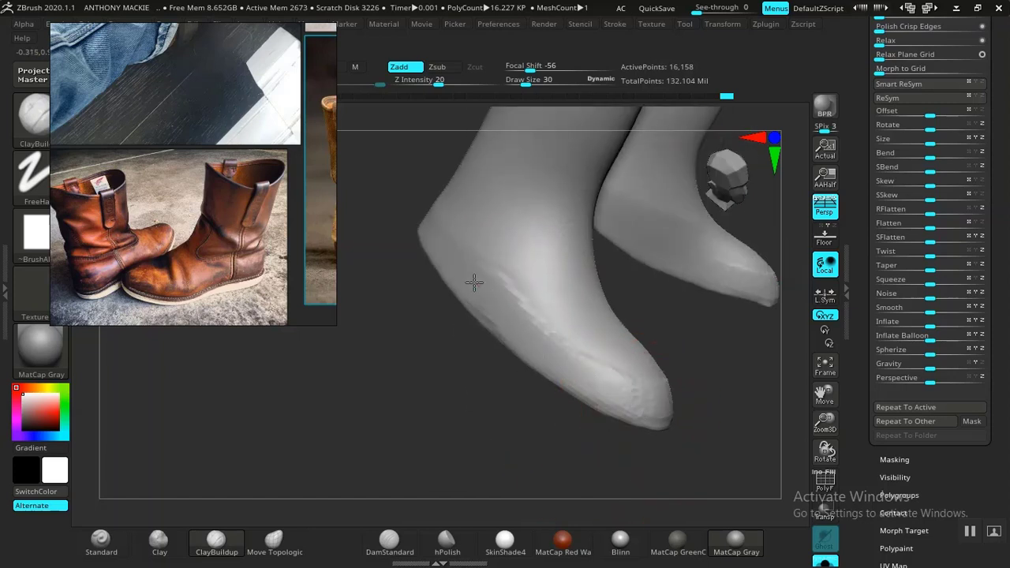
# - Continue the ClayBuildup band around the heel, along the boot's opposite side and across the toe
pyautogui.moveTo(383, 391)
pyautogui.mouseDown()
pyautogui.moveTo(496, 447)
pyautogui.moveTo(429, 460)
pyautogui.moveTo(471, 491)
pyautogui.moveTo(459, 314)
pyautogui.mouseUp()
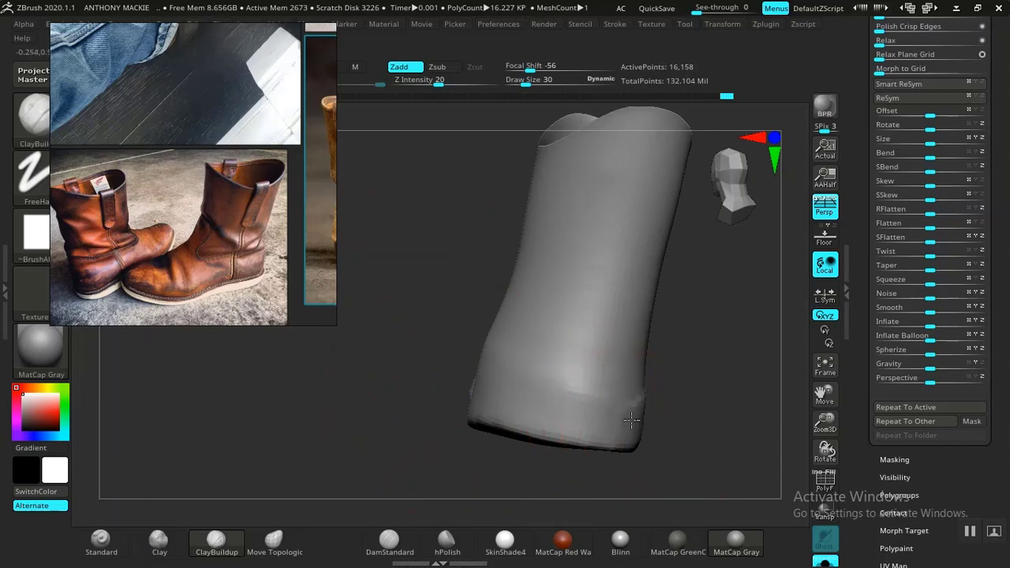
pyautogui.moveTo(720, 384)
pyautogui.mouseDown()
pyautogui.moveTo(681, 421)
pyautogui.moveTo(641, 420)
pyautogui.mouseUp()
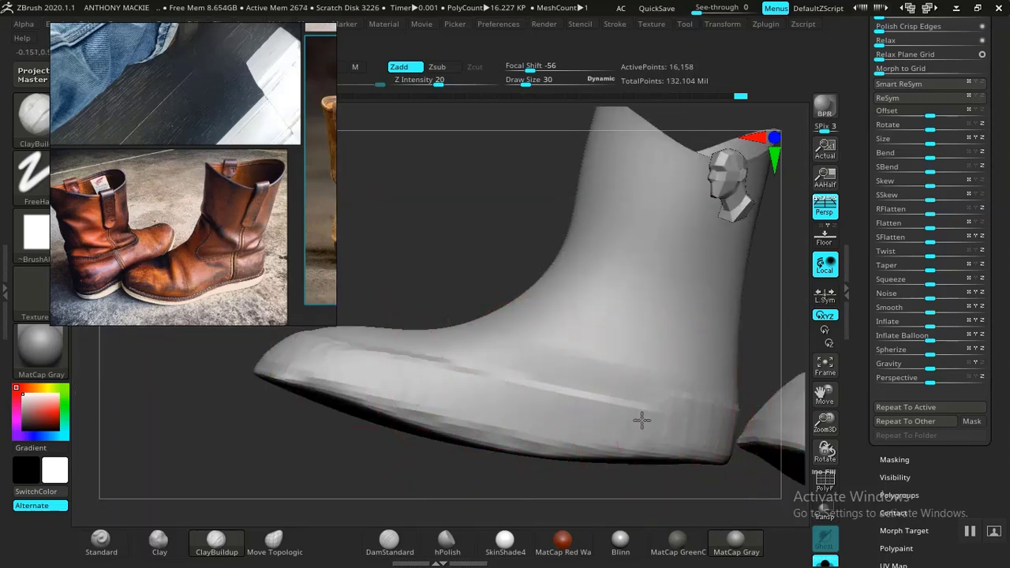
pyautogui.moveTo(453, 396); pyautogui.dragTo(386, 386)
pyautogui.moveTo(265, 452); pyautogui.dragTo(331, 501)
pyautogui.moveTo(371, 402)
pyautogui.mouseDown()
pyautogui.moveTo(346, 452)
pyautogui.moveTo(386, 368)
pyautogui.moveTo(396, 431)
pyautogui.moveTo(465, 426)
pyautogui.mouseUp()
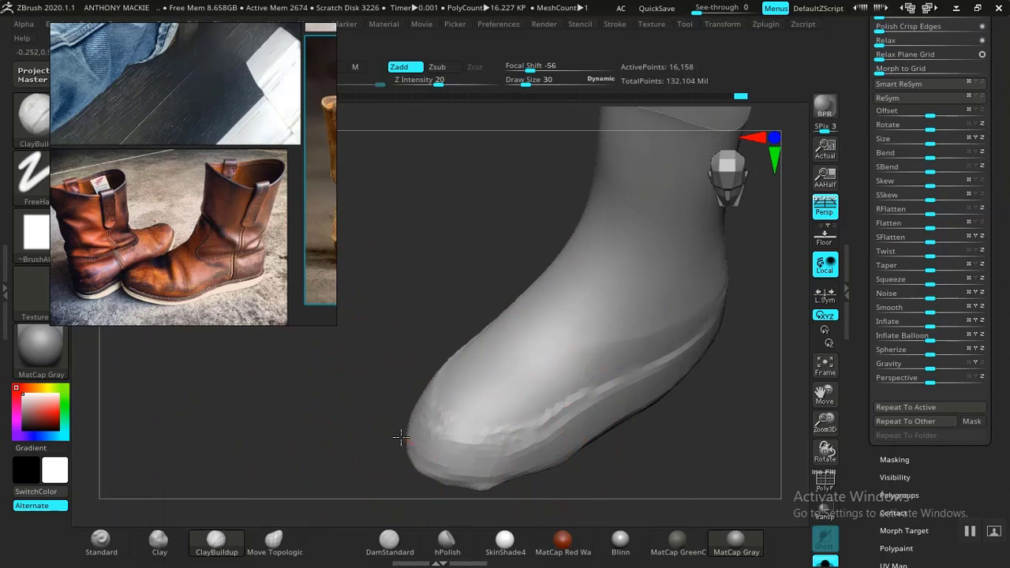
pyautogui.moveTo(414, 444); pyautogui.dragTo(380, 476)
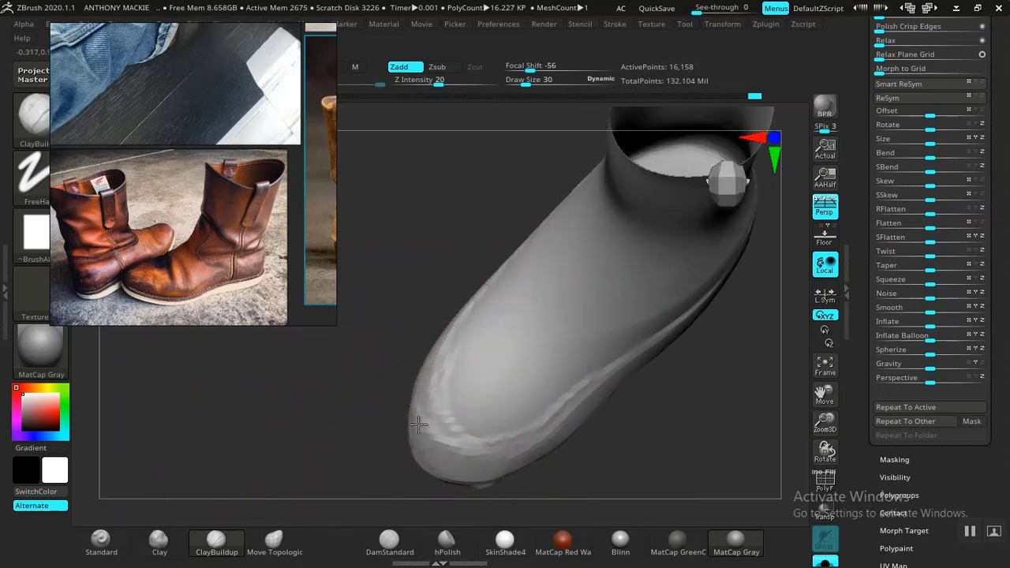
# - Thicken the lower side of the boot from the toe back to the heel with ClayBuildup strokes
pyautogui.moveTo(646, 451); pyautogui.dragTo(524, 386)
pyautogui.keyDown('alt'); pyautogui.moveTo(557, 299); pyautogui.dragTo(638, 422); pyautogui.keyUp('alt')
pyautogui.keyDown('alt'); pyautogui.moveTo(467, 450); pyautogui.dragTo(592, 410); pyautogui.keyUp('alt')
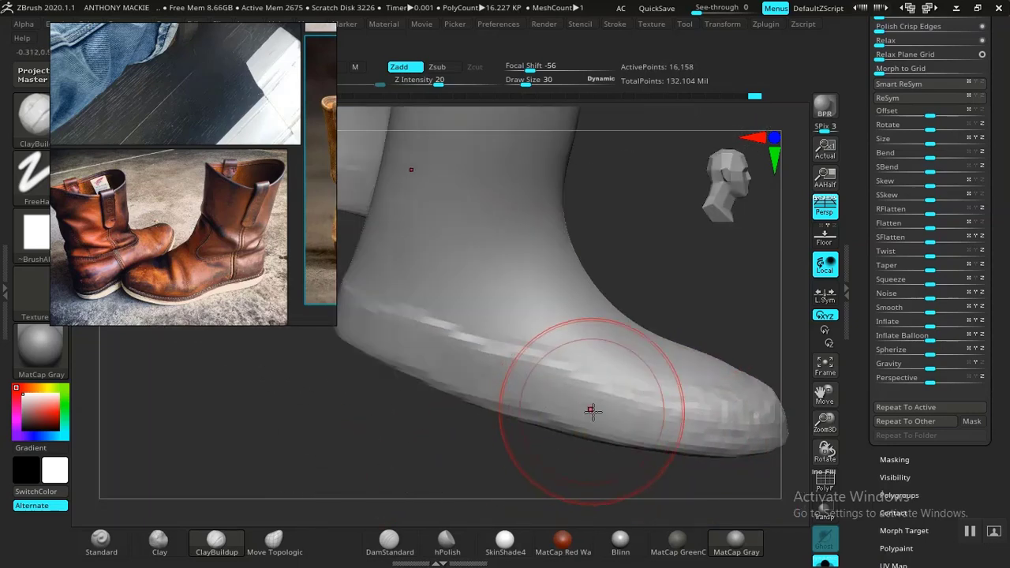
pyautogui.moveTo(352, 316); pyautogui.dragTo(456, 440)
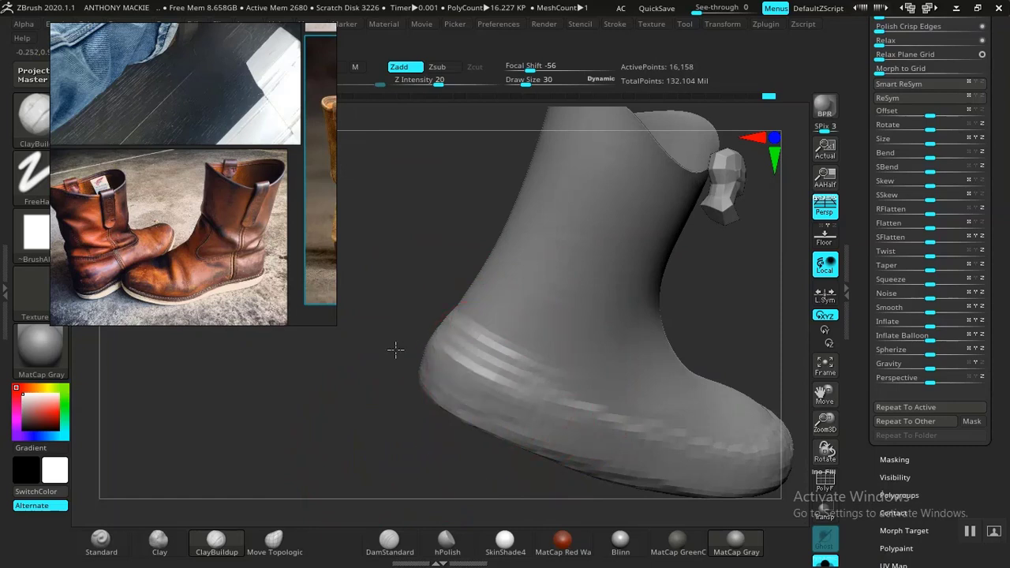
# - Build up and smooth the back and sides of the heel to give it a rounder shape
pyautogui.moveTo(396, 349)
pyautogui.mouseDown()
pyautogui.moveTo(415, 458)
pyautogui.moveTo(557, 393)
pyautogui.moveTo(569, 431)
pyautogui.mouseUp()
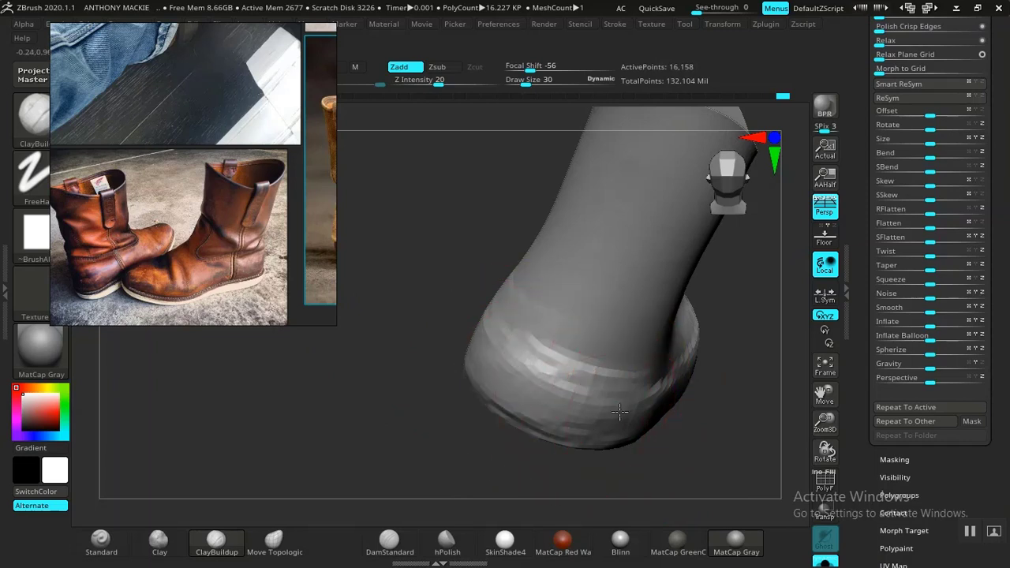
pyautogui.moveTo(454, 349); pyautogui.dragTo(454, 433)
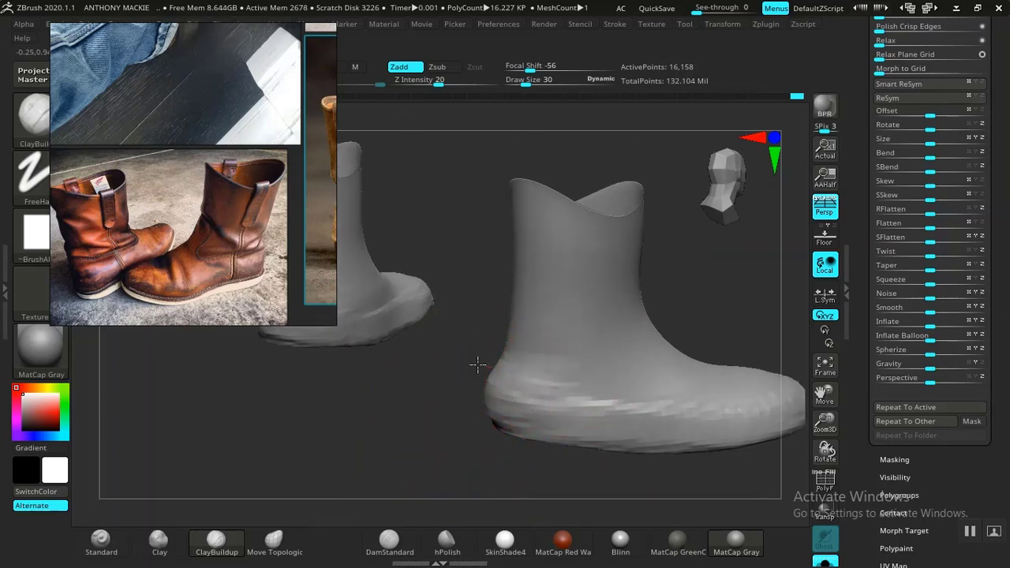
pyautogui.moveTo(426, 449)
pyautogui.mouseDown()
pyautogui.moveTo(532, 432)
pyautogui.moveTo(418, 440)
pyautogui.moveTo(516, 431)
pyautogui.mouseUp()
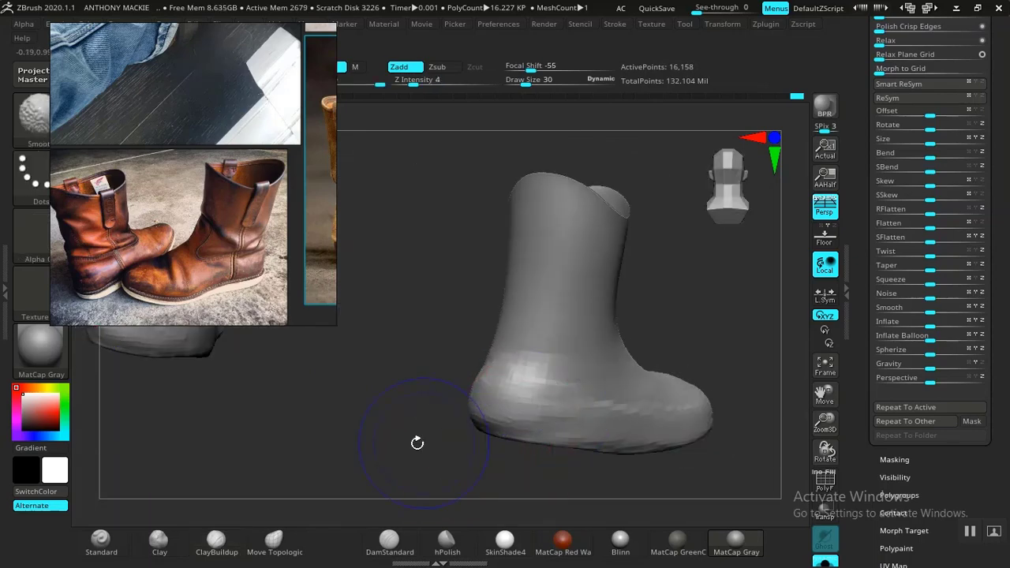
pyautogui.moveTo(418, 443)
pyautogui.keyDown('shift'); pyautogui.mouseDown()
pyautogui.moveTo(388, 430)
pyautogui.moveTo(514, 433)
pyautogui.mouseUp(); pyautogui.keyUp('shift')
pyautogui.moveTo(692, 377); pyautogui.dragTo(541, 406)
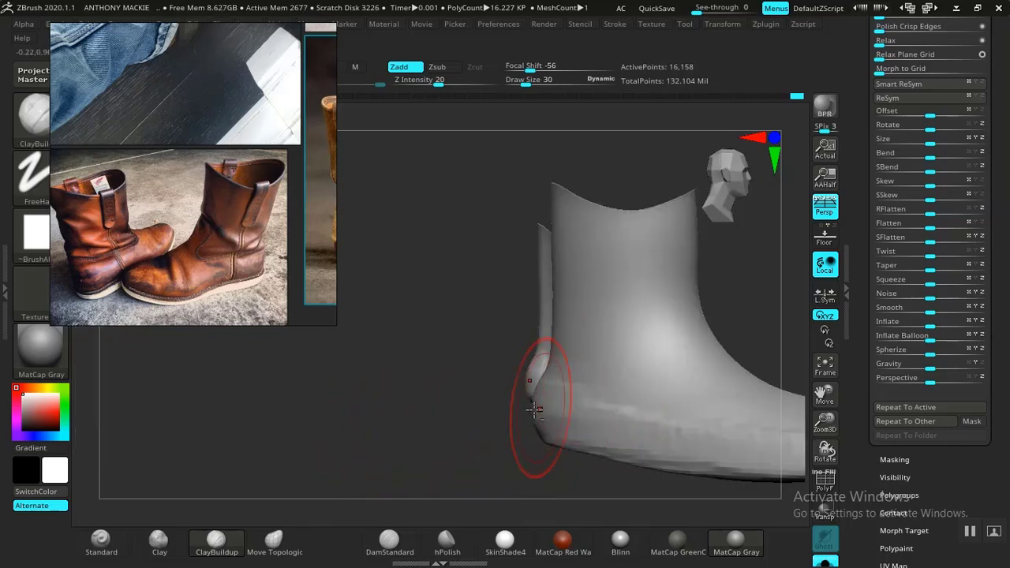
# - Add ClayBuildup volume over the top and sides of the toe cap
pyautogui.keyDown('alt'); pyautogui.moveTo(447, 430); pyautogui.dragTo(268, 431); pyautogui.keyUp('alt')
pyautogui.moveTo(723, 361); pyautogui.dragTo(570, 377)
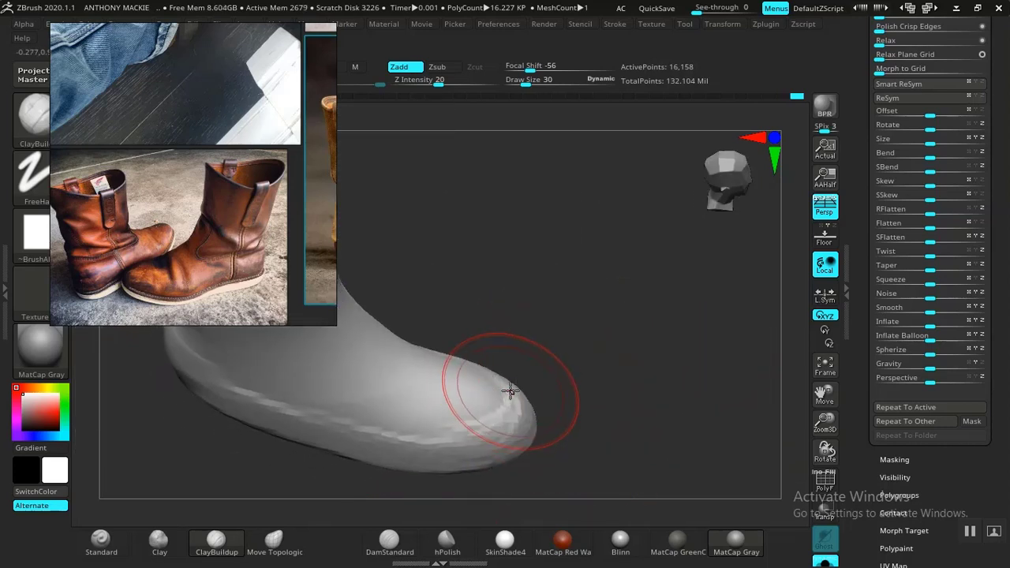
pyautogui.moveTo(542, 342); pyautogui.dragTo(516, 412)
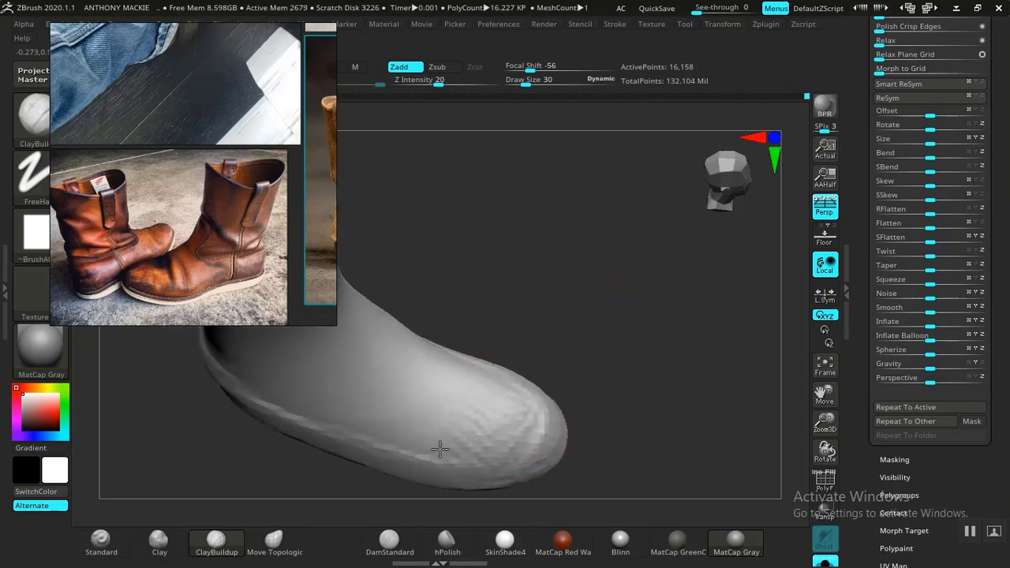
pyautogui.moveTo(440, 449); pyautogui.dragTo(425, 444)
pyautogui.moveTo(406, 410)
pyautogui.mouseDown()
pyautogui.moveTo(408, 358)
pyautogui.moveTo(431, 414)
pyautogui.mouseUp()
pyautogui.moveTo(556, 343)
pyautogui.mouseDown()
pyautogui.moveTo(577, 318)
pyautogui.moveTo(581, 329)
pyautogui.mouseUp()
# - Build up the instep with ClayBuildup strokes between the toe cap and the ankle
pyautogui.moveTo(627, 418)
pyautogui.keyDown('alt'); pyautogui.mouseDown()
pyautogui.moveTo(679, 408)
pyautogui.moveTo(741, 434)
pyautogui.mouseUp(); pyautogui.keyUp('alt')
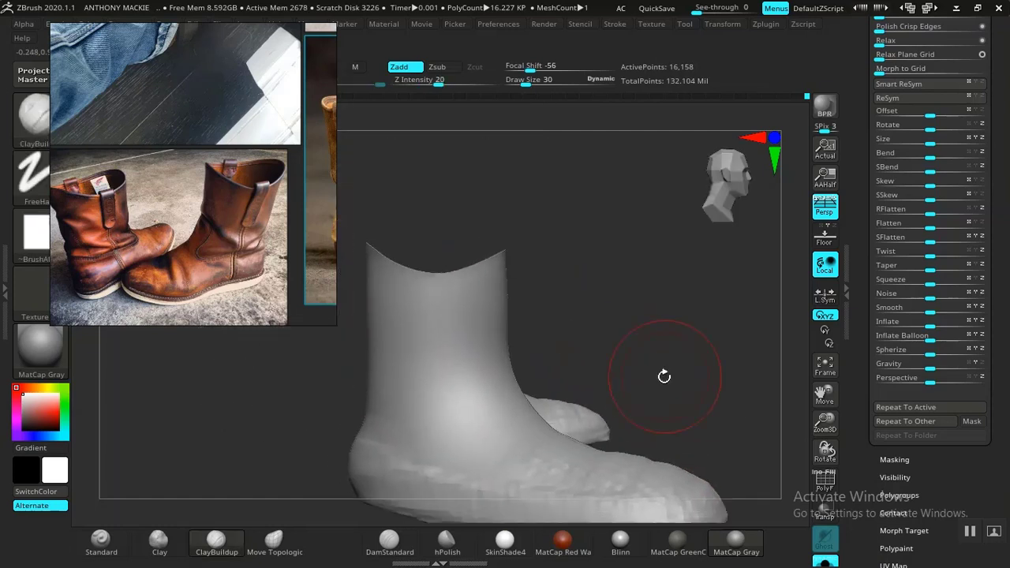
pyautogui.moveTo(659, 379); pyautogui.dragTo(585, 390)
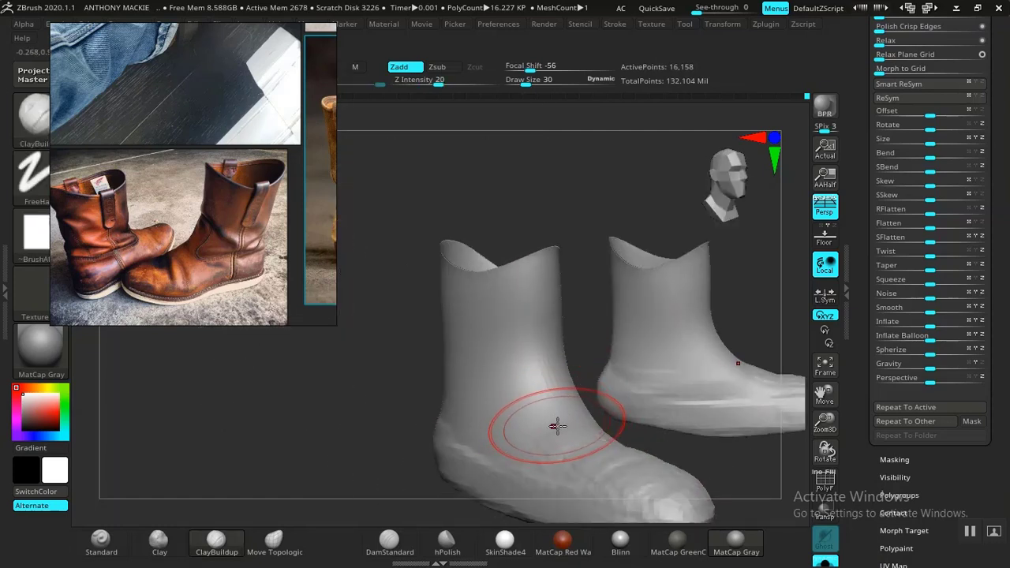
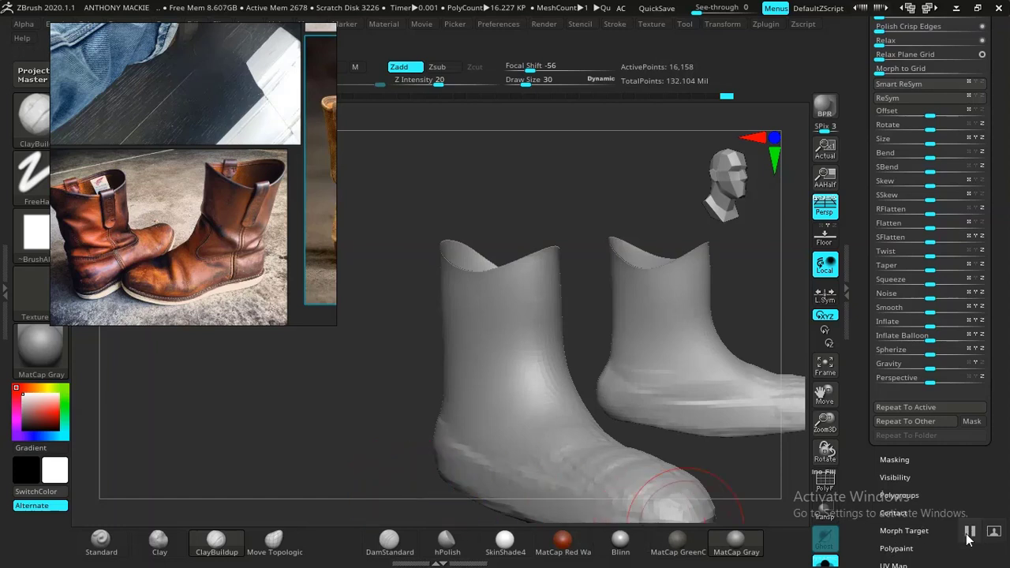
pyautogui.moveTo(397, 480)
pyautogui.mouseDown()
pyautogui.moveTo(415, 479)
pyautogui.moveTo(419, 462)
pyautogui.moveTo(411, 514)
pyautogui.moveTo(702, 403)
pyautogui.moveTo(665, 428)
pyautogui.moveTo(629, 414)
pyautogui.mouseUp()
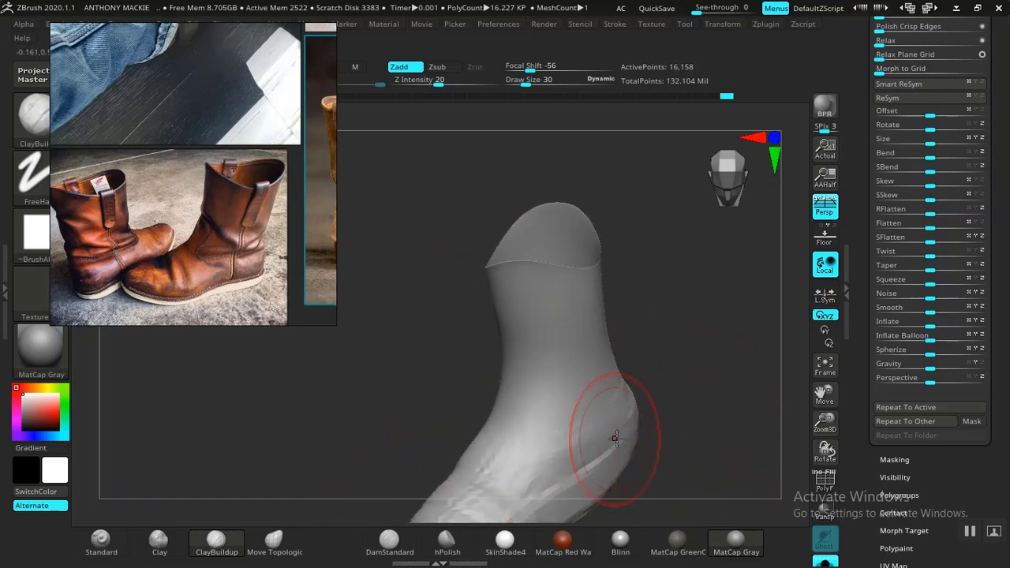
# - Sculpt ClayBuildup strokes across the ankle and up the front of the shaft to form leather folds
pyautogui.moveTo(687, 344); pyautogui.dragTo(627, 391)
pyautogui.keyDown('alt'); pyautogui.moveTo(573, 413); pyautogui.dragTo(534, 419); pyautogui.keyUp('alt')
pyautogui.moveTo(629, 408); pyautogui.dragTo(645, 392)
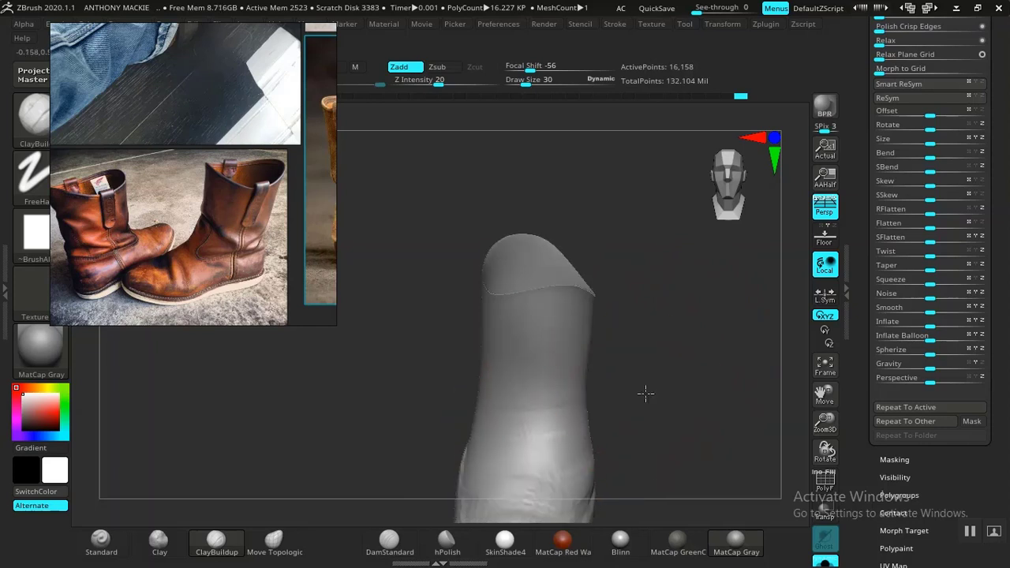
pyautogui.keyDown('alt'); pyautogui.moveTo(569, 408); pyautogui.dragTo(496, 422); pyautogui.keyUp('alt')
pyautogui.moveTo(650, 424)
pyautogui.mouseDown()
pyautogui.moveTo(705, 408)
pyautogui.moveTo(626, 418)
pyautogui.moveTo(595, 402)
pyautogui.moveTo(593, 366)
pyautogui.moveTo(552, 444)
pyautogui.moveTo(649, 383)
pyautogui.moveTo(636, 374)
pyautogui.moveTo(534, 392)
pyautogui.mouseUp()
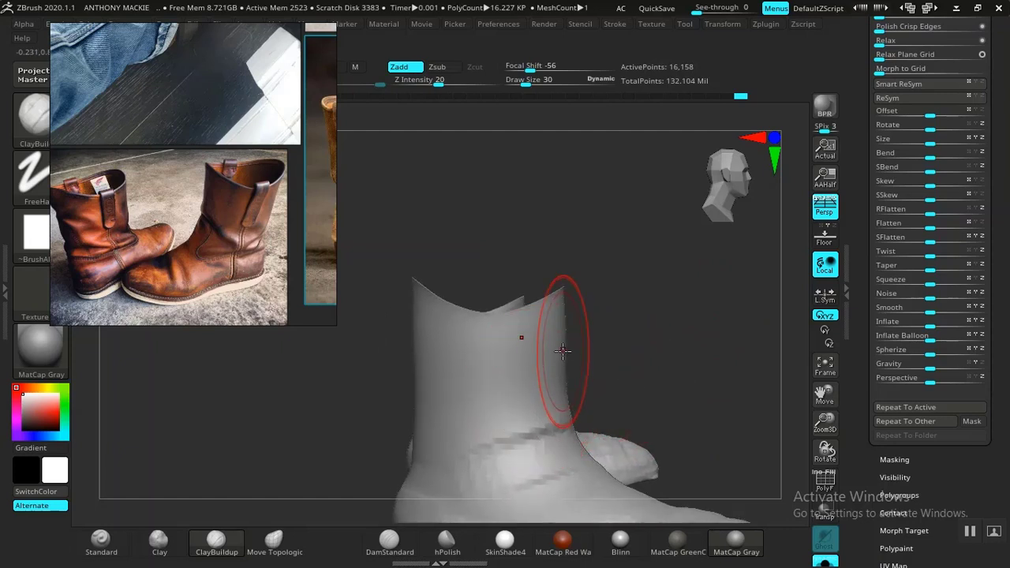
pyautogui.moveTo(554, 354)
pyautogui.mouseDown()
pyautogui.moveTo(600, 366)
pyautogui.moveTo(484, 402)
pyautogui.mouseUp()
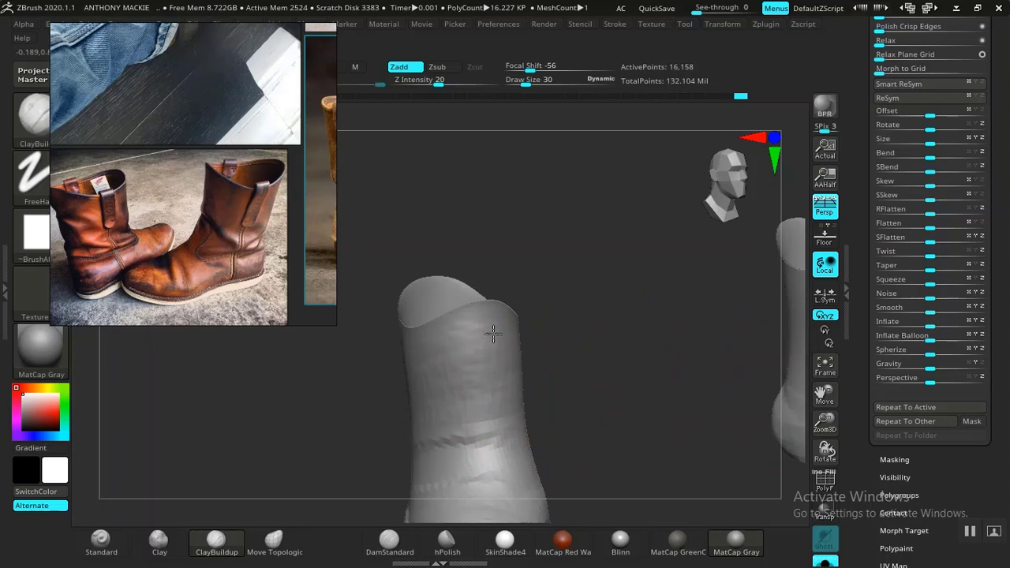
# - Build up the back of the shaft from the heel to the top opening with ClayBuildup strokes
pyautogui.moveTo(569, 425)
pyautogui.mouseDown()
pyautogui.moveTo(658, 408)
pyautogui.moveTo(665, 365)
pyautogui.moveTo(564, 418)
pyautogui.moveTo(605, 400)
pyautogui.mouseUp()
pyautogui.moveTo(460, 393)
pyautogui.mouseDown()
pyautogui.moveTo(413, 384)
pyautogui.moveTo(414, 364)
pyautogui.mouseUp()
pyautogui.moveTo(492, 340); pyautogui.dragTo(484, 303)
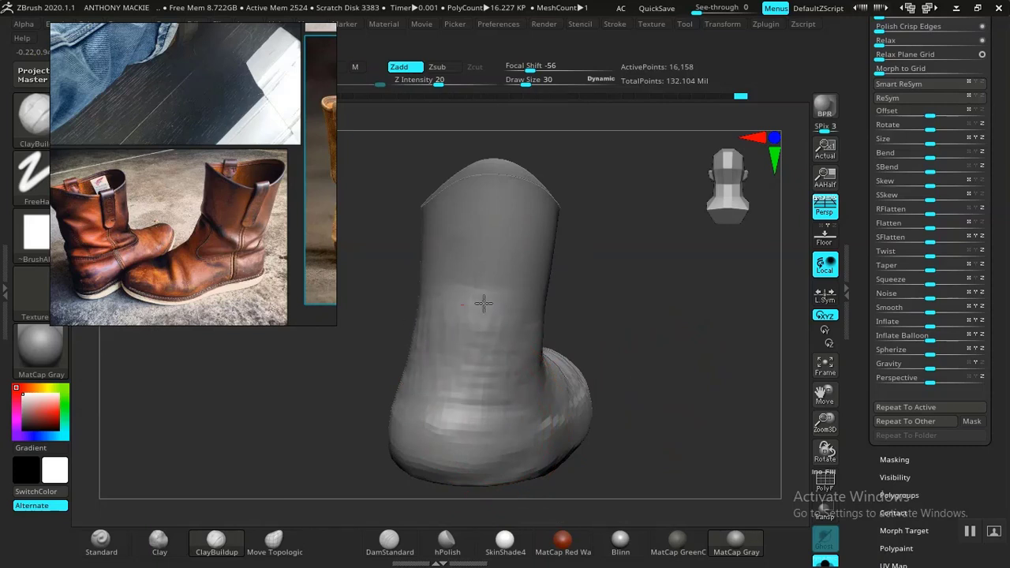
pyautogui.moveTo(417, 286)
pyautogui.mouseDown()
pyautogui.moveTo(482, 243)
pyautogui.moveTo(494, 217)
pyautogui.moveTo(464, 197)
pyautogui.mouseUp()
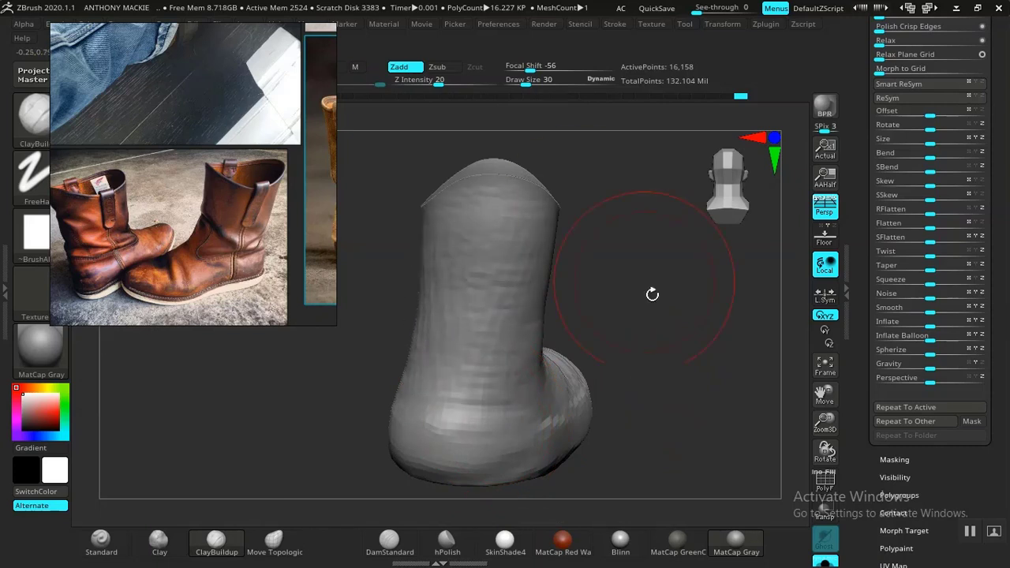
# - Touch up the side of the boot around the ankle and instep with ClayBuildup
pyautogui.moveTo(652, 293)
pyautogui.mouseDown()
pyautogui.moveTo(632, 345)
pyautogui.moveTo(518, 412)
pyautogui.mouseUp()
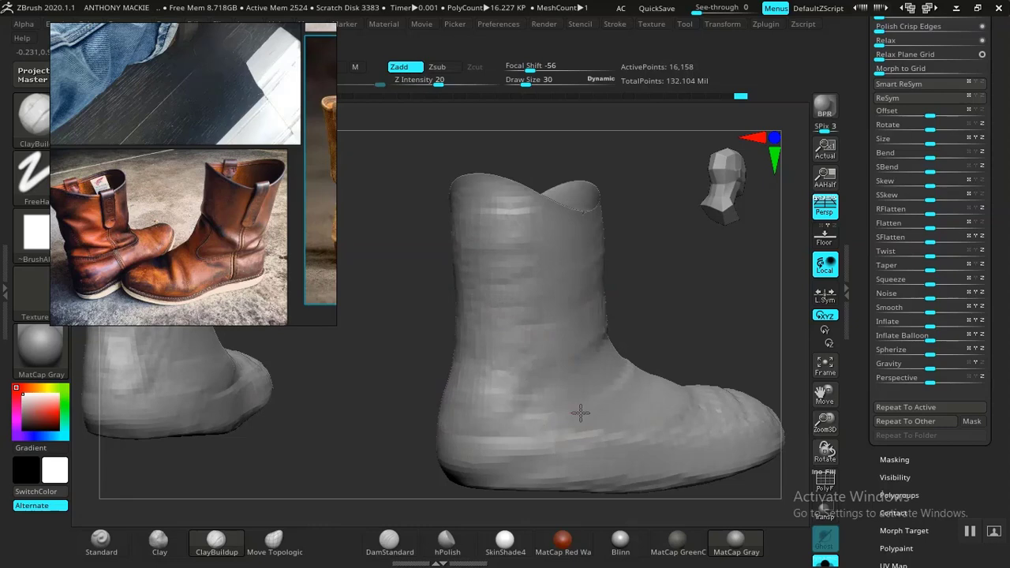
pyautogui.moveTo(697, 363); pyautogui.dragTo(707, 403)
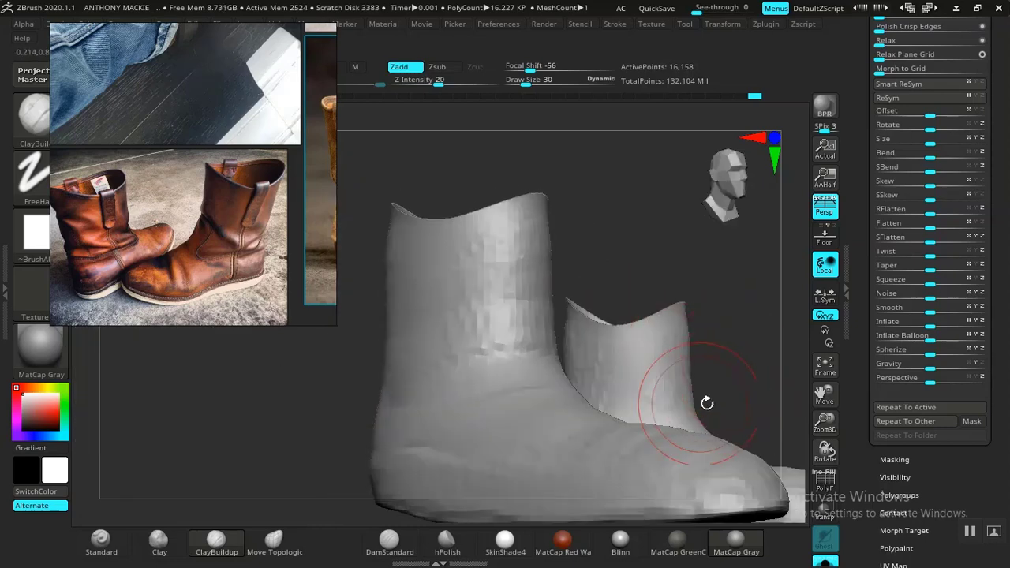
pyautogui.moveTo(760, 318)
pyautogui.mouseDown()
pyautogui.moveTo(654, 410)
pyautogui.moveTo(571, 453)
pyautogui.moveTo(535, 386)
pyautogui.moveTo(575, 476)
pyautogui.moveTo(582, 429)
pyautogui.moveTo(575, 450)
pyautogui.moveTo(569, 395)
pyautogui.moveTo(568, 419)
pyautogui.moveTo(467, 392)
pyautogui.mouseUp()
pyautogui.moveTo(566, 449)
pyautogui.mouseDown()
pyautogui.moveTo(480, 414)
pyautogui.moveTo(568, 293)
pyautogui.moveTo(620, 447)
pyautogui.moveTo(646, 344)
pyautogui.moveTo(638, 352)
pyautogui.moveTo(668, 339)
pyautogui.moveTo(591, 343)
pyautogui.moveTo(588, 401)
pyautogui.mouseUp()
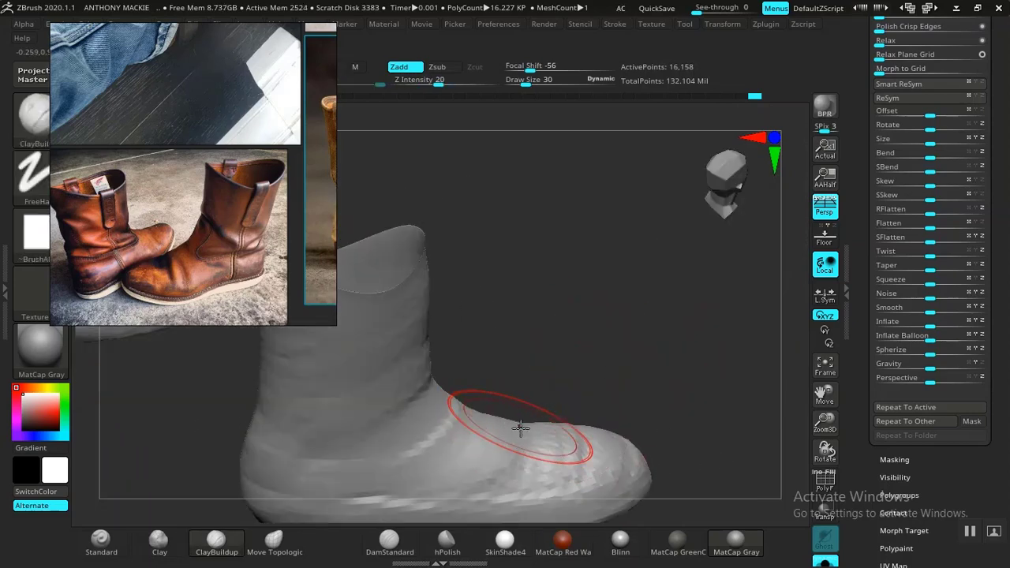
pyautogui.moveTo(597, 360); pyautogui.dragTo(491, 445)
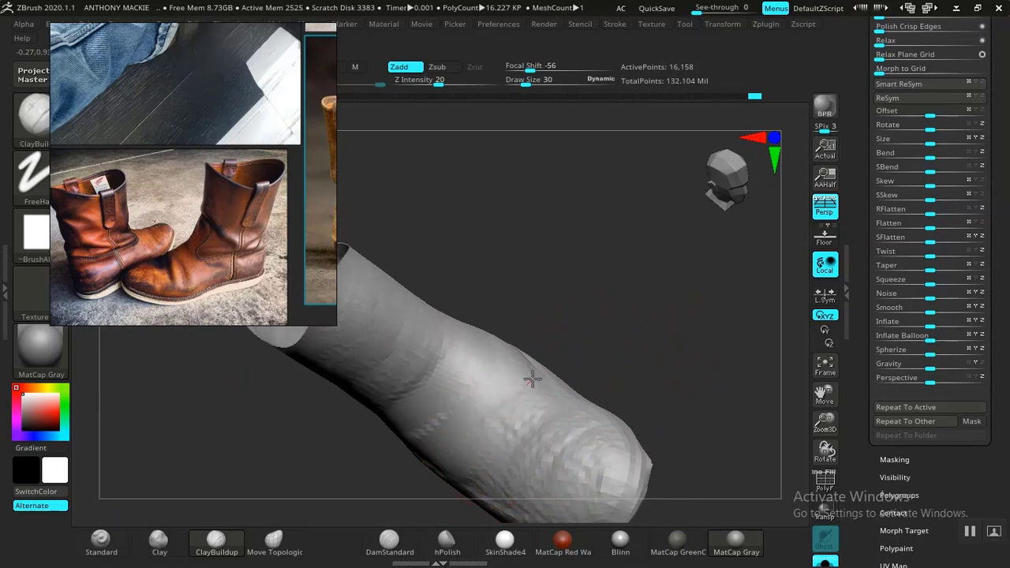
pyautogui.moveTo(595, 370); pyautogui.dragTo(542, 406)
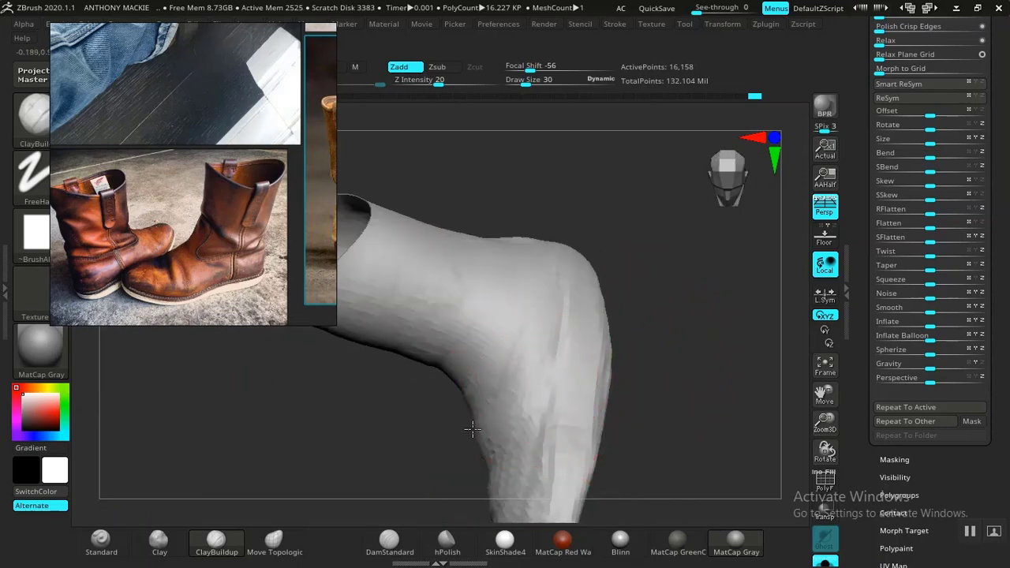
pyautogui.moveTo(502, 360)
pyautogui.mouseDown()
pyautogui.moveTo(706, 352)
pyautogui.moveTo(700, 299)
pyautogui.moveTo(677, 330)
pyautogui.mouseUp()
pyautogui.moveTo(669, 296)
pyautogui.keyDown('alt'); pyautogui.mouseDown()
pyautogui.moveTo(600, 273)
pyautogui.moveTo(660, 304)
pyautogui.moveTo(492, 399)
pyautogui.moveTo(419, 473)
pyautogui.moveTo(368, 487)
pyautogui.moveTo(402, 480)
pyautogui.moveTo(429, 408)
pyautogui.moveTo(435, 441)
pyautogui.moveTo(454, 341)
pyautogui.mouseUp(); pyautogui.keyUp('alt')
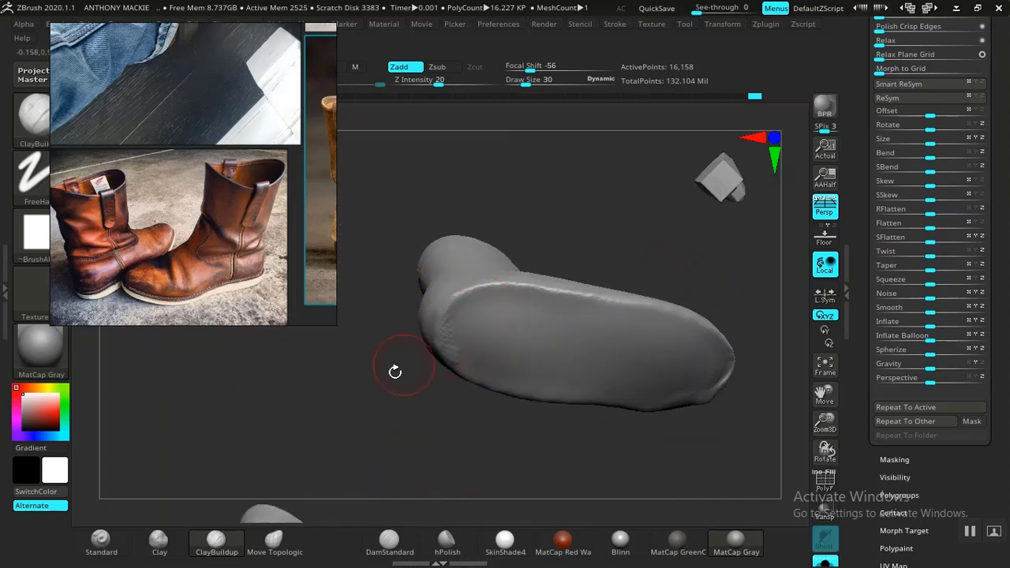
# - Display the polygroup wireframe and isolate the sole's polygroup, restoring the full boots once checked
pyautogui.click(288, 557)
pyautogui.moveTo(410, 450); pyautogui.dragTo(417, 397)
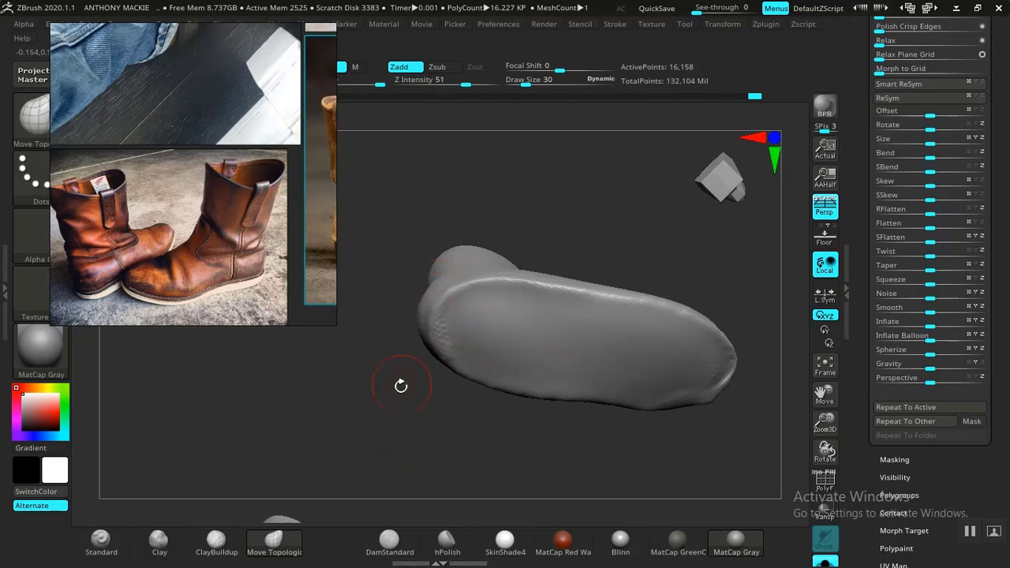
pyautogui.moveTo(401, 386); pyautogui.dragTo(465, 416)
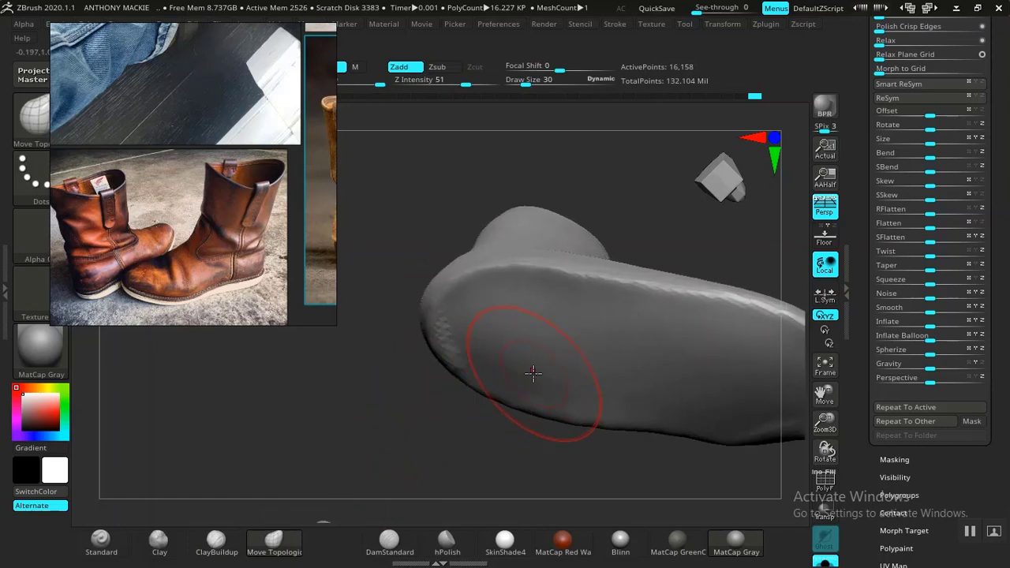
pyautogui.hotkey('shift', 'f')
pyautogui.keyDown('ctrl'); pyautogui.keyDown('shift'); pyautogui.click(565, 354); pyautogui.keyUp('shift'); pyautogui.keyUp('ctrl')
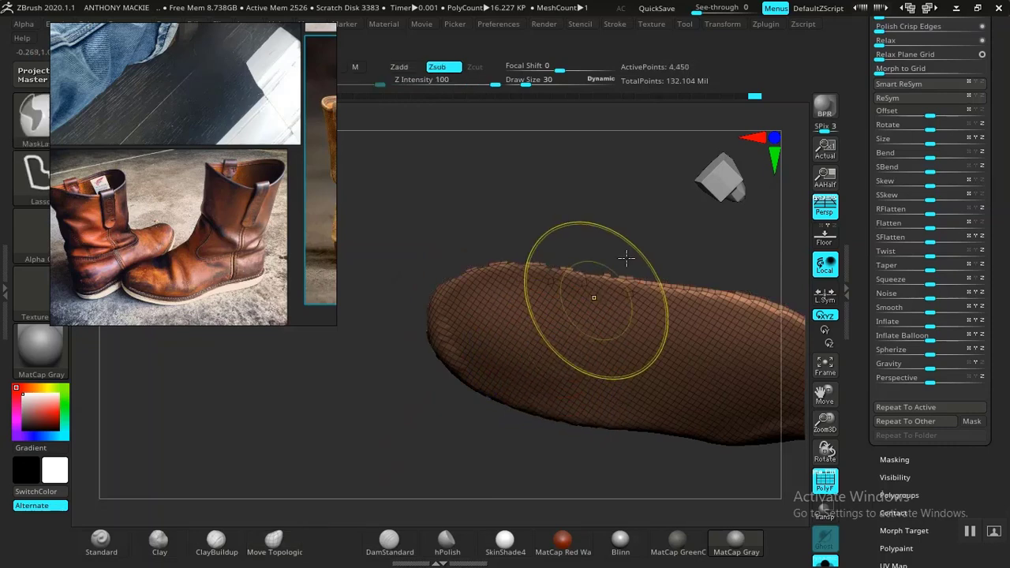
pyautogui.keyDown('ctrl'); pyautogui.keyDown('shift'); pyautogui.click(654, 218); pyautogui.keyUp('shift'); pyautogui.keyUp('ctrl')
pyautogui.moveTo(654, 215); pyautogui.dragTo(578, 274)
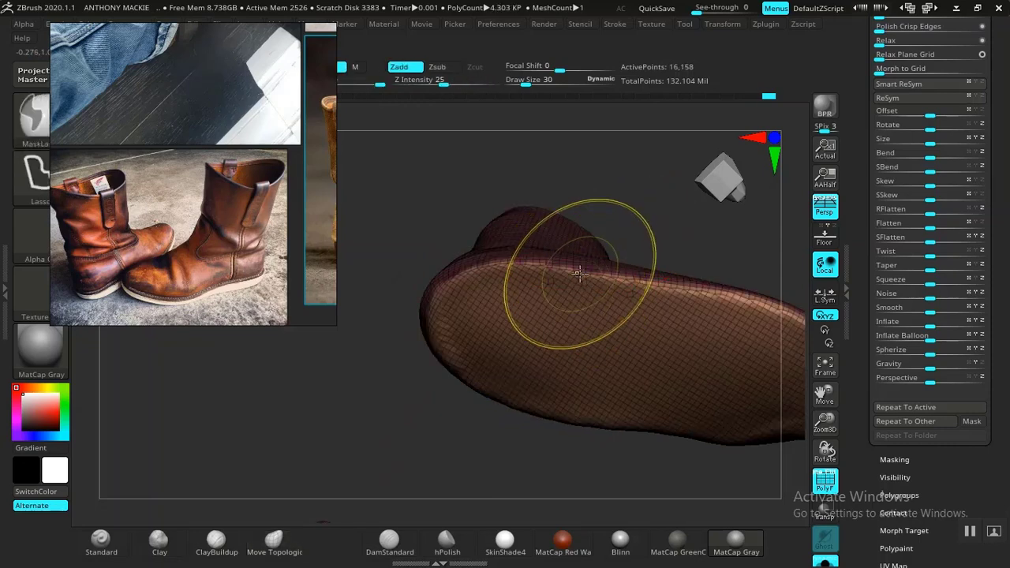
pyautogui.moveTo(597, 280); pyautogui.dragTo(601, 267, button='right')
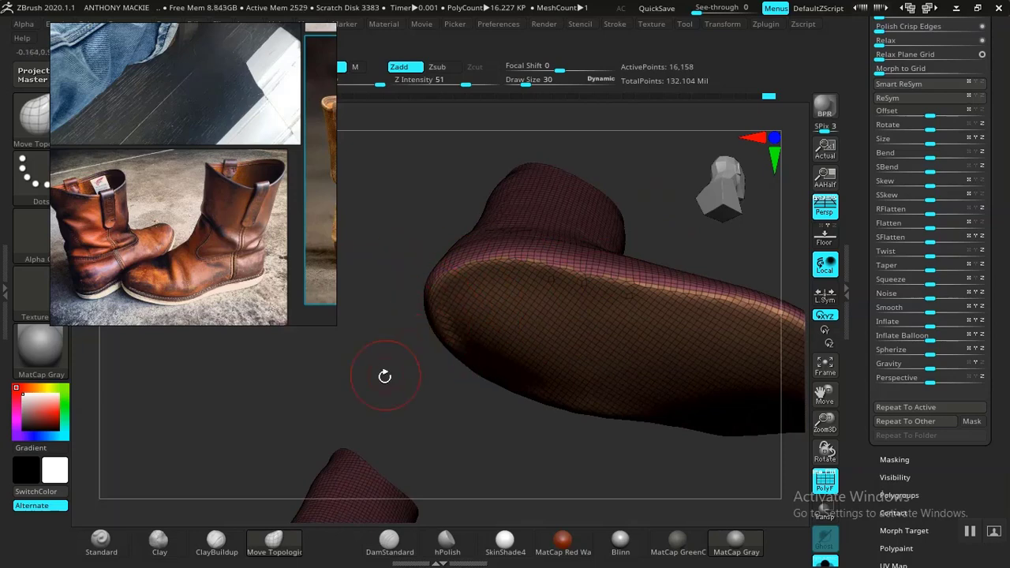
# - Reshape the heel end of the sole's outline with Move Topological
pyautogui.moveTo(386, 376)
pyautogui.mouseDown()
pyautogui.moveTo(390, 329)
pyautogui.moveTo(381, 410)
pyautogui.moveTo(399, 412)
pyautogui.mouseUp()
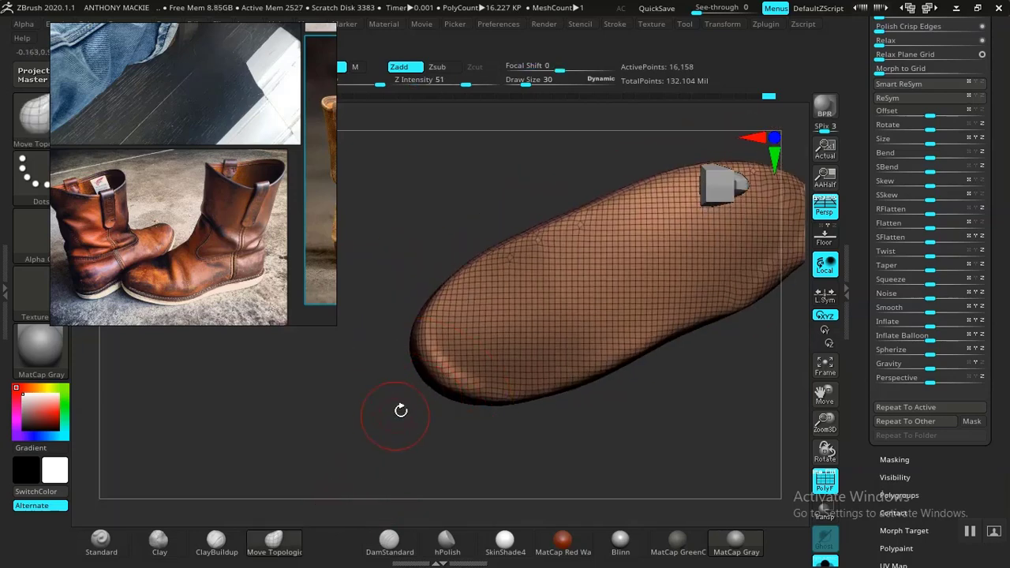
pyautogui.press('shift')
pyautogui.moveTo(451, 377); pyautogui.dragTo(464, 396)
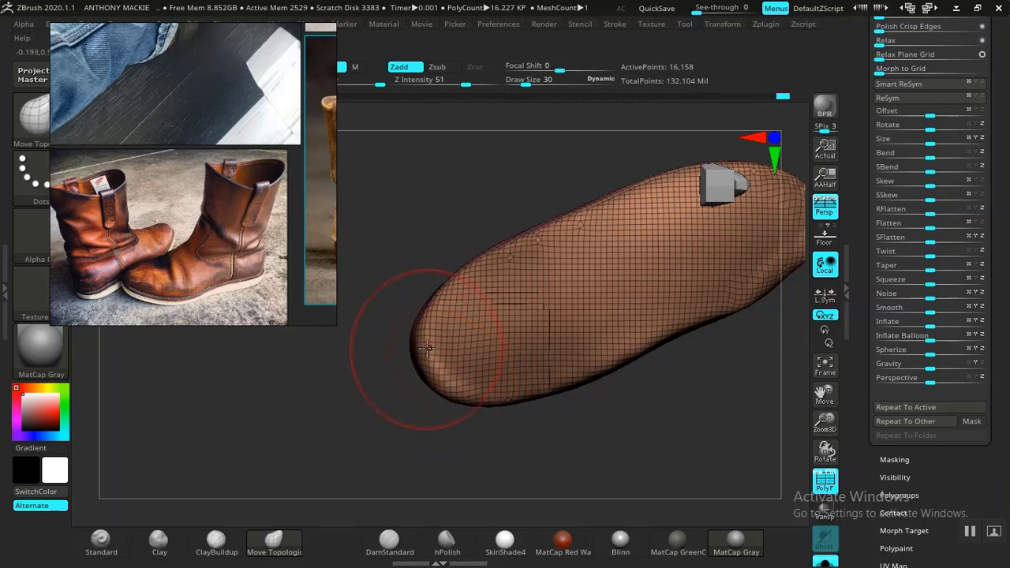
pyautogui.moveTo(426, 349); pyautogui.dragTo(424, 339)
# - Adjust the toe and side contours of the sole with Move Topological and hide the wireframe
pyautogui.moveTo(493, 435)
pyautogui.mouseDown()
pyautogui.moveTo(495, 466)
pyautogui.moveTo(534, 460)
pyautogui.moveTo(585, 416)
pyautogui.mouseUp()
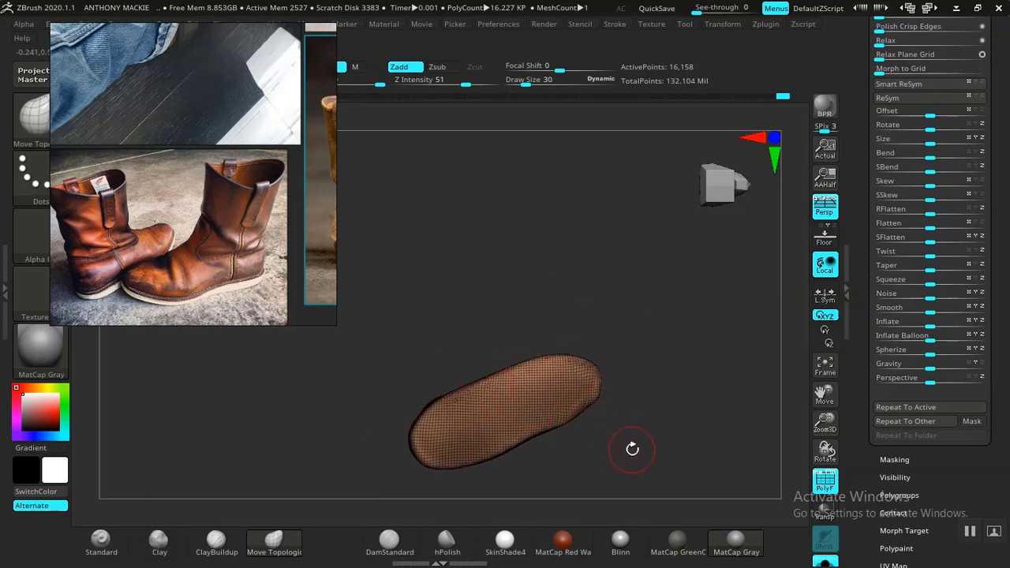
pyautogui.moveTo(643, 436); pyautogui.dragTo(641, 351)
pyautogui.moveTo(636, 406); pyautogui.dragTo(508, 404)
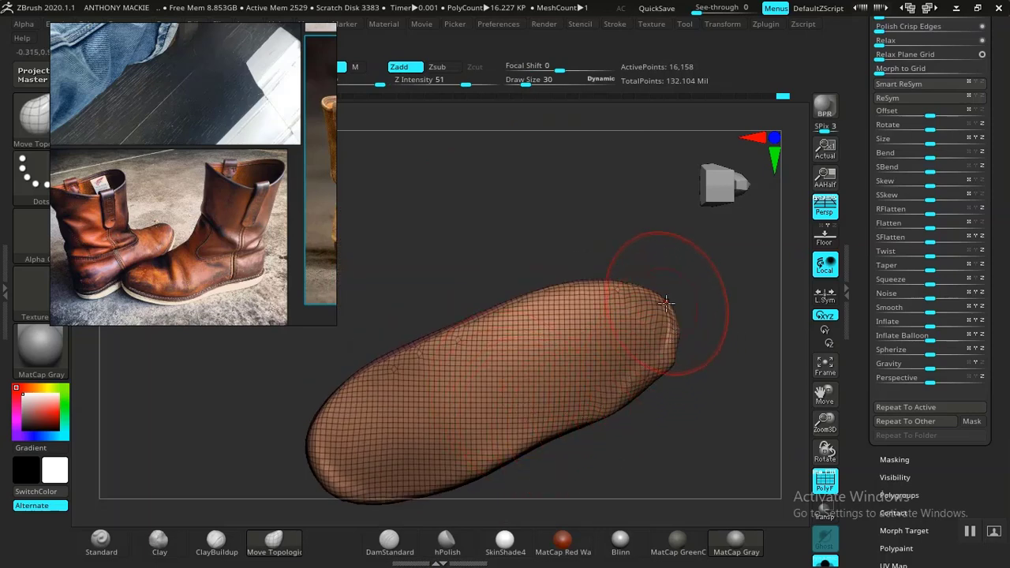
pyautogui.moveTo(674, 348); pyautogui.dragTo(674, 318)
pyautogui.moveTo(493, 471)
pyautogui.mouseDown()
pyautogui.moveTo(502, 465)
pyautogui.moveTo(473, 470)
pyautogui.mouseUp()
pyautogui.moveTo(591, 480); pyautogui.dragTo(640, 365)
pyautogui.moveTo(622, 433); pyautogui.dragTo(539, 424)
pyautogui.hotkey('shift', 'f')
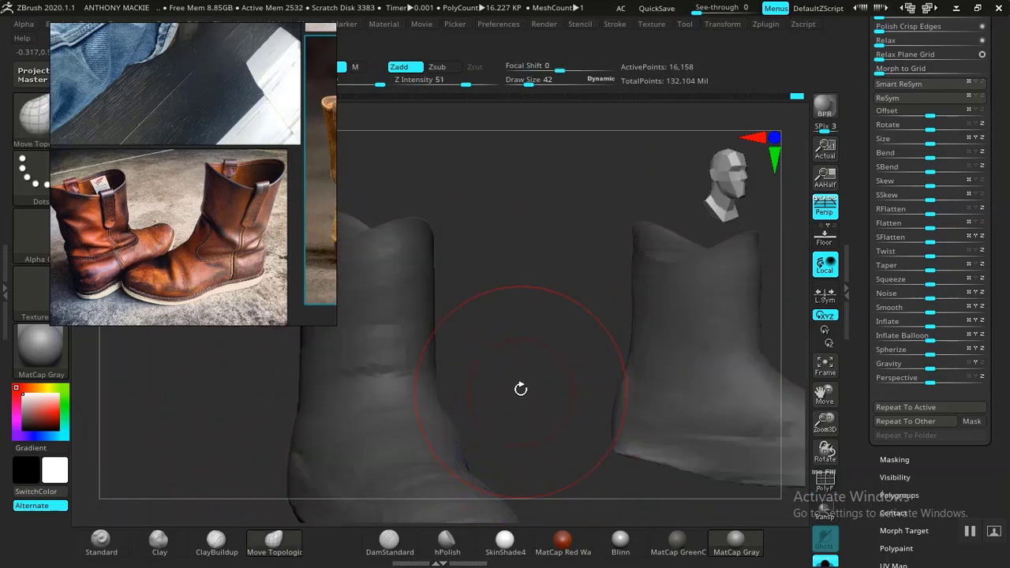
# - Try to pull the side of the boot outward below the ankle with Move Topological at draw size 42
pyautogui.moveTo(520, 389)
pyautogui.mouseDown()
pyautogui.moveTo(541, 390)
pyautogui.moveTo(532, 412)
pyautogui.moveTo(462, 441)
pyautogui.moveTo(447, 427)
pyautogui.moveTo(617, 440)
pyautogui.moveTo(618, 460)
pyautogui.moveTo(581, 383)
pyautogui.moveTo(581, 439)
pyautogui.moveTo(591, 433)
pyautogui.moveTo(563, 415)
pyautogui.moveTo(629, 413)
pyautogui.moveTo(349, 434)
pyautogui.mouseUp()
pyautogui.keyDown('alt'); pyautogui.moveTo(613, 421); pyautogui.dragTo(629, 308); pyautogui.keyUp('alt')
pyautogui.moveTo(572, 266)
pyautogui.keyDown('alt'); pyautogui.mouseDown()
pyautogui.moveTo(600, 323)
pyautogui.moveTo(583, 290)
pyautogui.moveTo(614, 294)
pyautogui.mouseUp(); pyautogui.keyUp('alt')
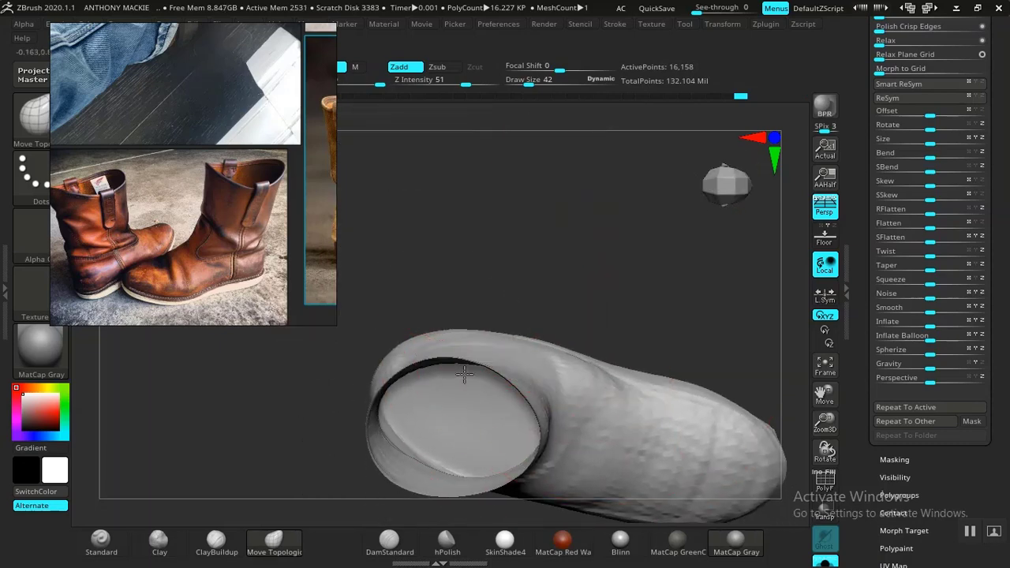
pyautogui.moveTo(529, 335); pyautogui.dragTo(546, 366)
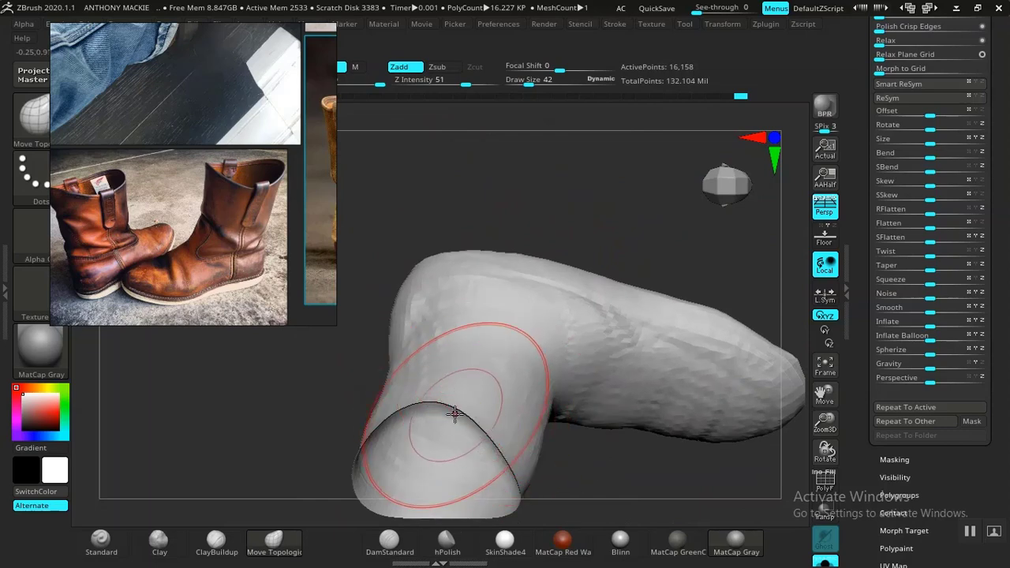
pyautogui.moveTo(542, 248); pyautogui.dragTo(578, 224)
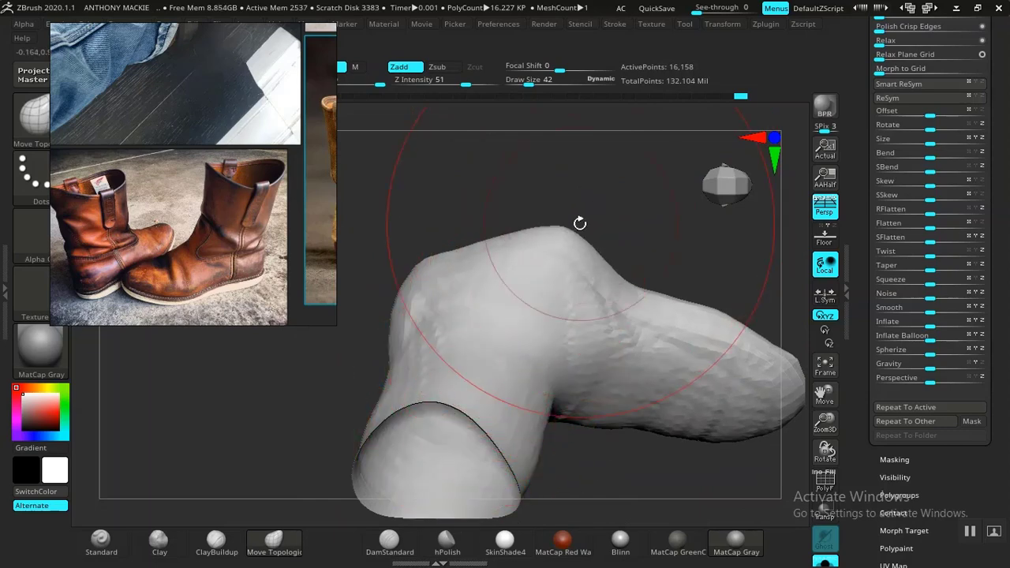
pyautogui.hotkey('ctrl', 'z')
# - Try to mask the boot shaft from the top opening down to the ankle with a lasso mask
pyautogui.moveTo(618, 472)
pyautogui.mouseDown()
pyautogui.moveTo(639, 290)
pyautogui.moveTo(536, 512)
pyautogui.moveTo(589, 471)
pyautogui.moveTo(618, 345)
pyautogui.moveTo(618, 405)
pyautogui.mouseUp()
pyautogui.moveTo(433, 314)
pyautogui.keyDown('ctrl'); pyautogui.mouseDown()
pyautogui.moveTo(374, 315)
pyautogui.moveTo(471, 390)
pyautogui.mouseUp(); pyautogui.keyUp('ctrl')
pyautogui.keyDown('ctrl'); pyautogui.moveTo(556, 385); pyautogui.dragTo(551, 313); pyautogui.keyUp('ctrl')
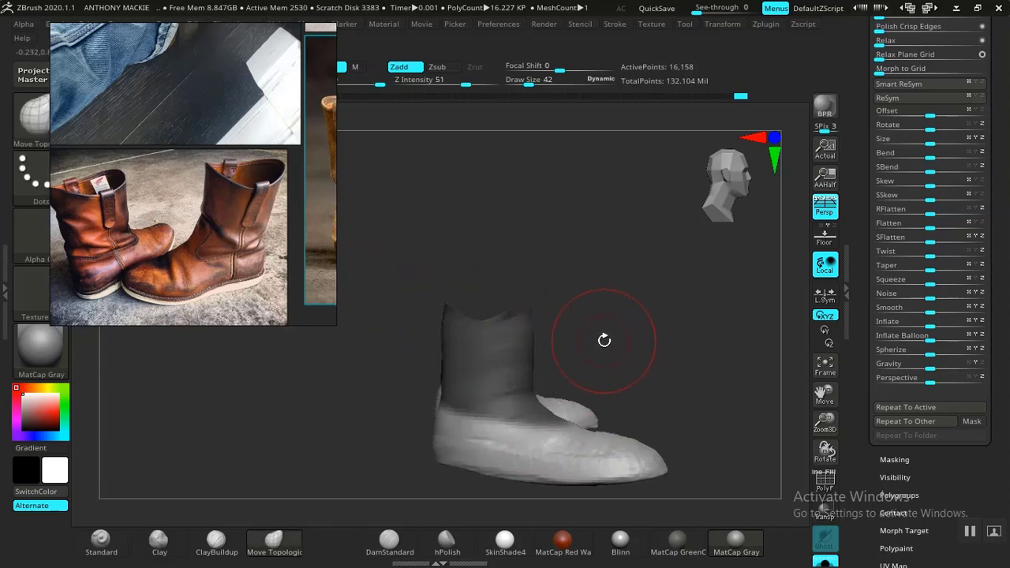
pyautogui.hotkey('ctrl', 'z')
pyautogui.moveTo(432, 246)
pyautogui.keyDown('ctrl'); pyautogui.mouseDown()
pyautogui.moveTo(384, 348)
pyautogui.moveTo(591, 334)
pyautogui.moveTo(584, 323)
pyautogui.mouseUp(); pyautogui.keyUp('ctrl')
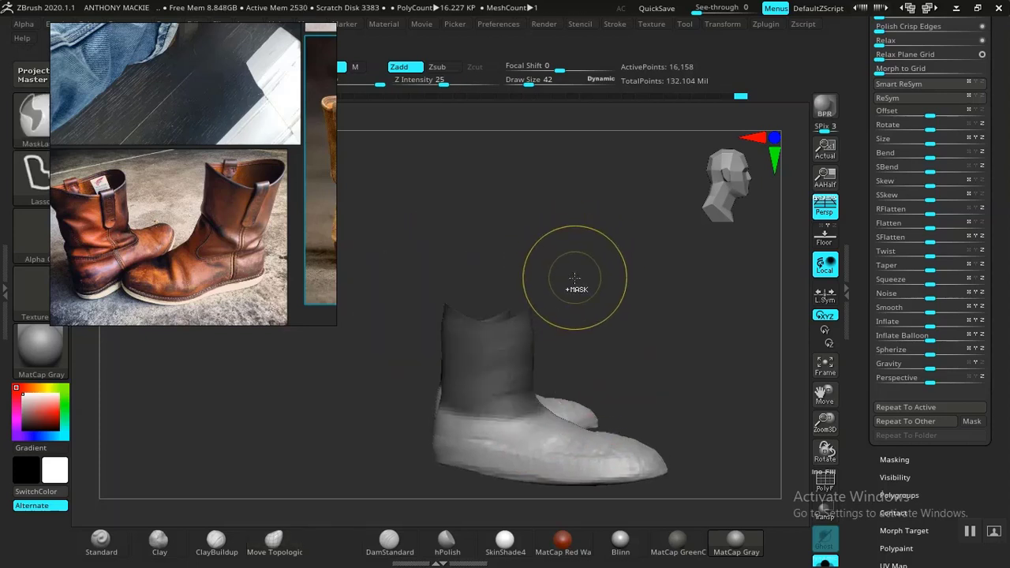
pyautogui.moveTo(563, 282); pyautogui.dragTo(549, 313)
pyautogui.hotkey('ctrl', 'z')
# - Try a lasso mask with a softened edge over only the upper part of the shaft
pyautogui.moveTo(448, 256)
pyautogui.keyDown('ctrl'); pyautogui.mouseDown()
pyautogui.moveTo(437, 352)
pyautogui.moveTo(667, 326)
pyautogui.mouseUp(); pyautogui.keyUp('ctrl')
pyautogui.moveTo(590, 358); pyautogui.dragTo(687, 356)
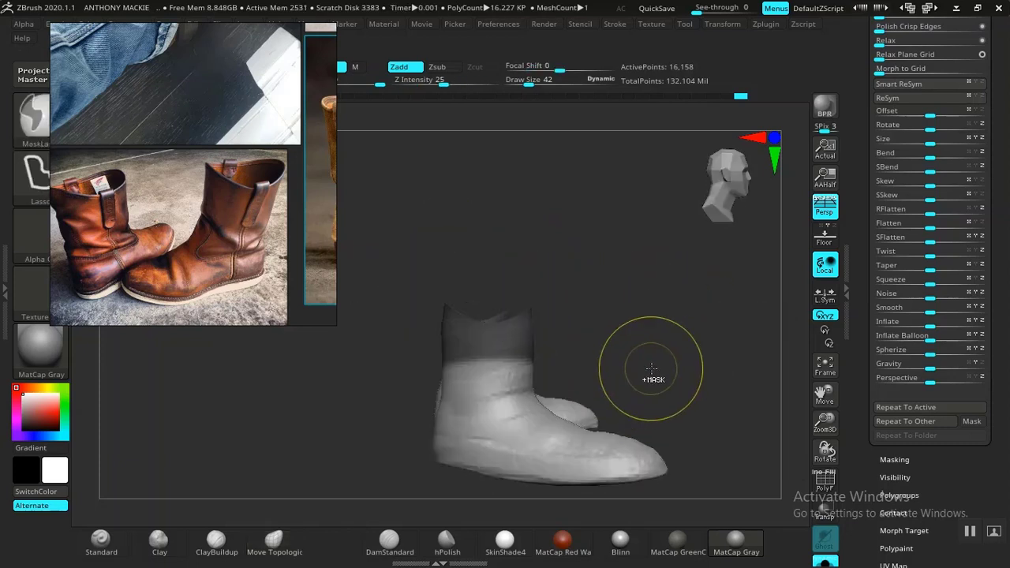
pyautogui.keyDown('ctrl'); pyautogui.click(651, 339); pyautogui.keyUp('ctrl')
pyautogui.moveTo(628, 322); pyautogui.dragTo(544, 342)
pyautogui.keyDown('ctrl'); pyautogui.moveTo(574, 347); pyautogui.dragTo(588, 356); pyautogui.keyUp('ctrl')
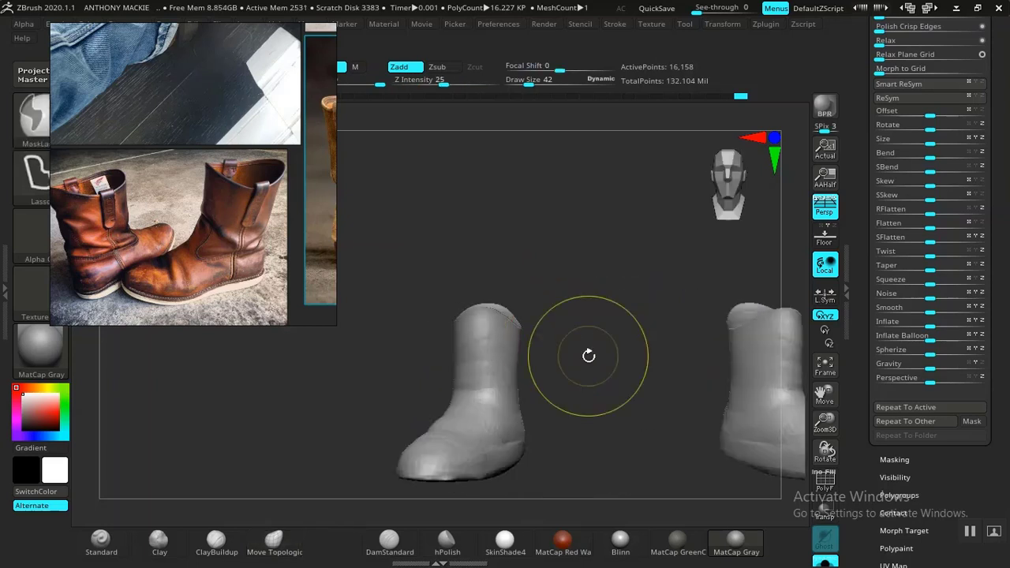
pyautogui.keyDown('ctrl'); pyautogui.click(444, 269); pyautogui.keyUp('ctrl')
pyautogui.keyDown('ctrl'); pyautogui.click(608, 306); pyautogui.keyUp('ctrl')
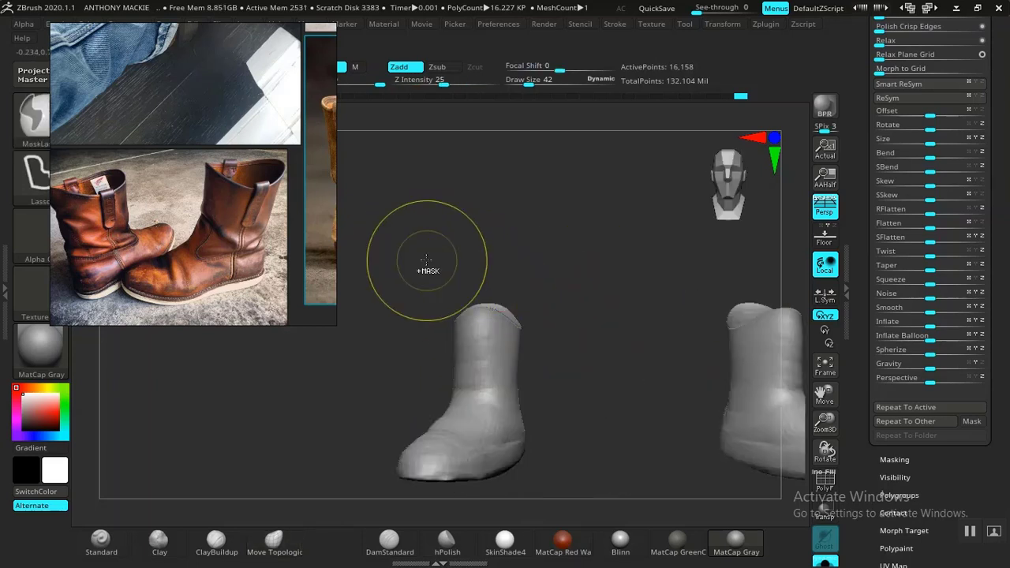
# - Mask the boot shafts with the lasso and invert the mask to protect the feet
pyautogui.moveTo(417, 278)
pyautogui.keyDown('ctrl'); pyautogui.mouseDown()
pyautogui.moveTo(399, 352)
pyautogui.moveTo(588, 358)
pyautogui.mouseUp(); pyautogui.keyUp('ctrl')
pyautogui.moveTo(419, 299)
pyautogui.keyDown('ctrl'); pyautogui.mouseDown()
pyautogui.moveTo(402, 387)
pyautogui.moveTo(512, 400)
pyautogui.moveTo(562, 300)
pyautogui.mouseUp(); pyautogui.keyUp('ctrl')
pyautogui.moveTo(591, 366)
pyautogui.mouseDown()
pyautogui.moveTo(670, 356)
pyautogui.moveTo(652, 359)
pyautogui.moveTo(652, 347)
pyautogui.moveTo(651, 439)
pyautogui.mouseUp()
pyautogui.keyDown('ctrl'); pyautogui.click(652, 359); pyautogui.keyUp('ctrl')
pyautogui.keyDown('ctrl'); pyautogui.moveTo(644, 386); pyautogui.dragTo(636, 393, button='right'); pyautogui.keyUp('ctrl')
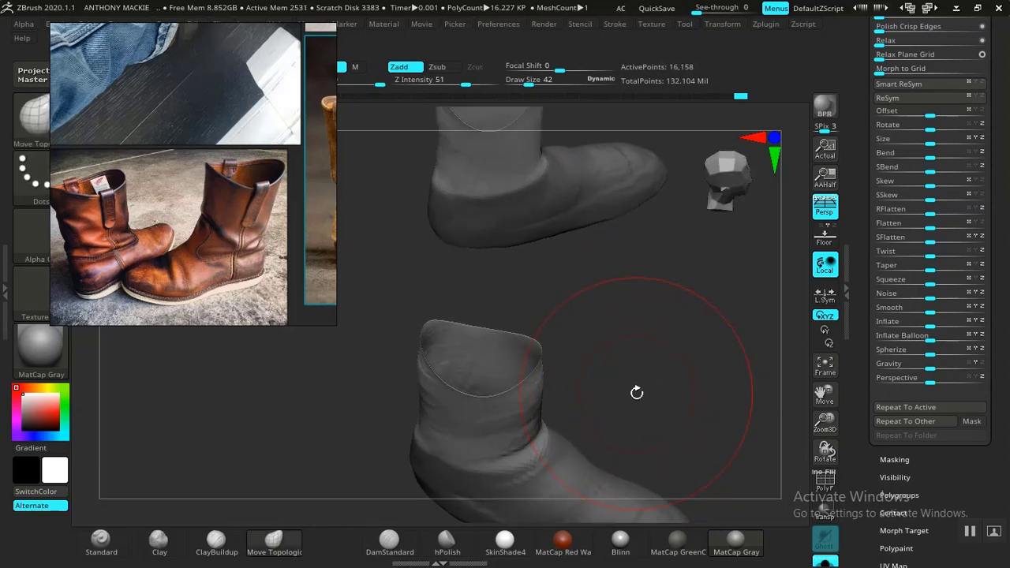
# - Push in the front of the shaft above the ankle and reshape its upper part with Move Topological at draw size 34, matching the reference photo
pyautogui.moveTo(637, 393); pyautogui.dragTo(616, 400)
pyautogui.scroll(3, 231, 219)
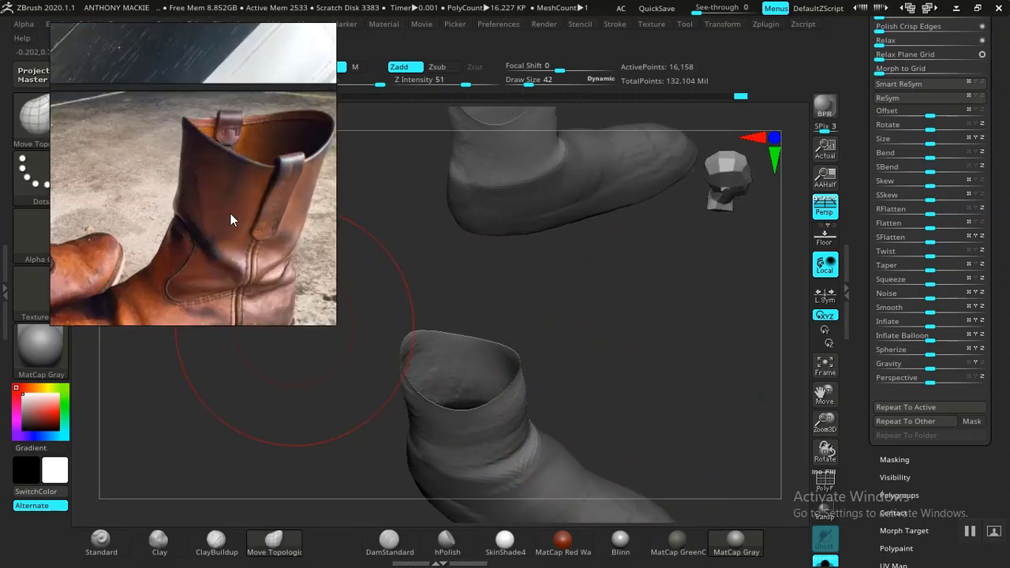
pyautogui.moveTo(191, 231); pyautogui.dragTo(174, 220, button='middle')
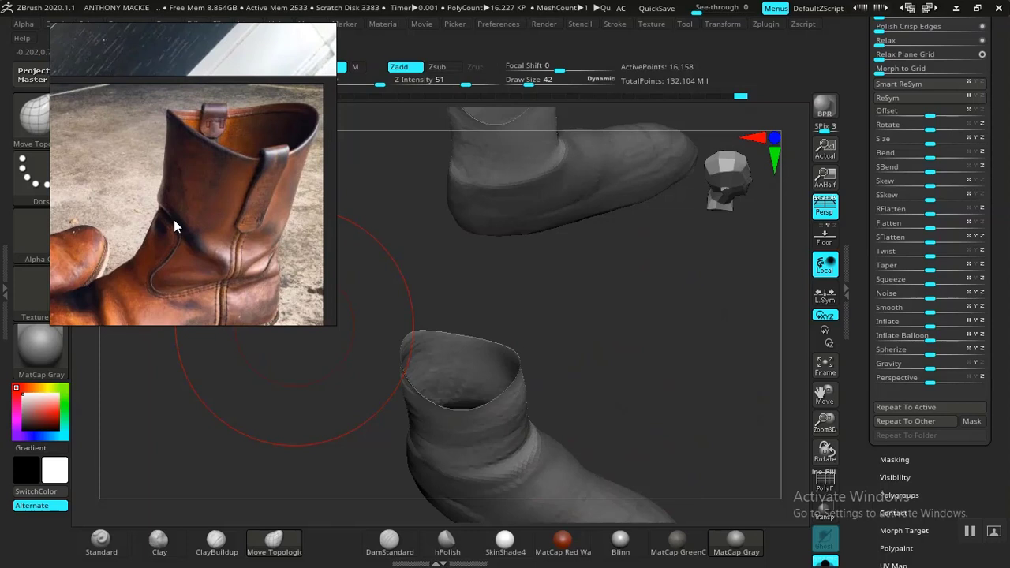
pyautogui.moveTo(523, 331)
pyautogui.mouseDown()
pyautogui.moveTo(604, 351)
pyautogui.moveTo(633, 347)
pyautogui.moveTo(591, 419)
pyautogui.moveTo(640, 462)
pyautogui.moveTo(733, 304)
pyautogui.moveTo(665, 415)
pyautogui.moveTo(629, 372)
pyautogui.moveTo(652, 383)
pyautogui.moveTo(638, 367)
pyautogui.moveTo(652, 401)
pyautogui.moveTo(683, 395)
pyautogui.mouseUp()
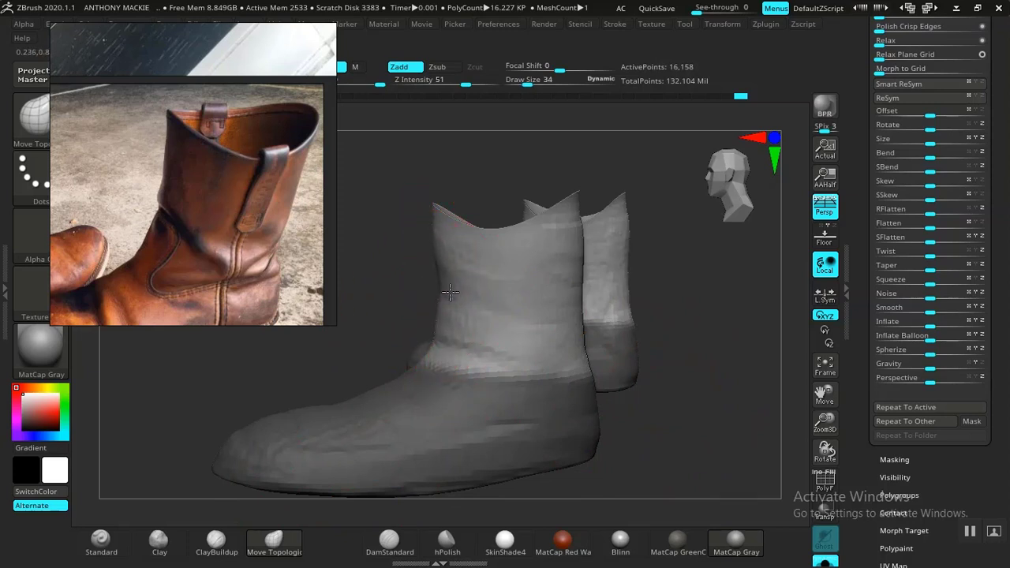
pyautogui.moveTo(439, 287); pyautogui.dragTo(446, 313)
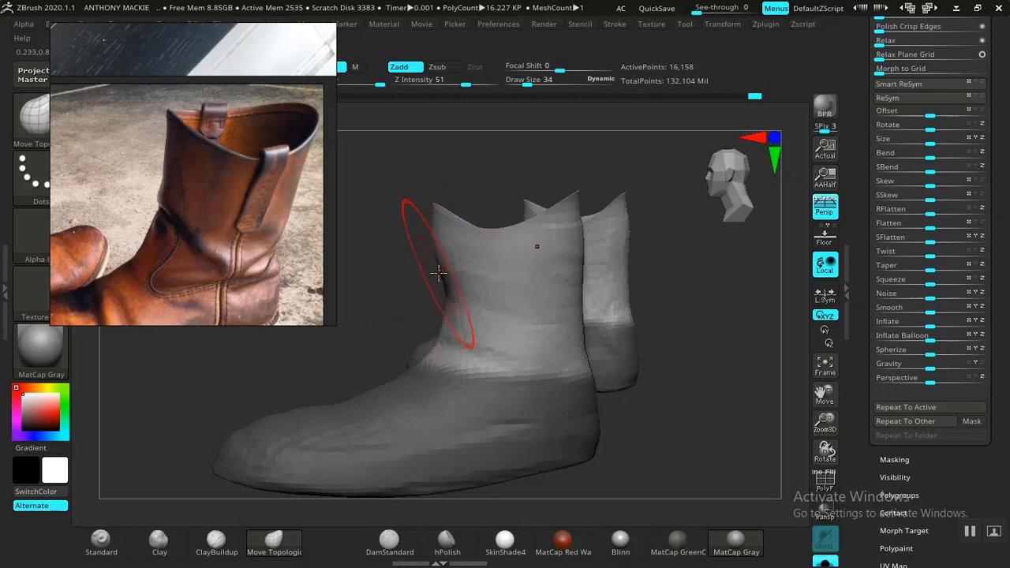
pyautogui.moveTo(397, 234); pyautogui.dragTo(398, 229)
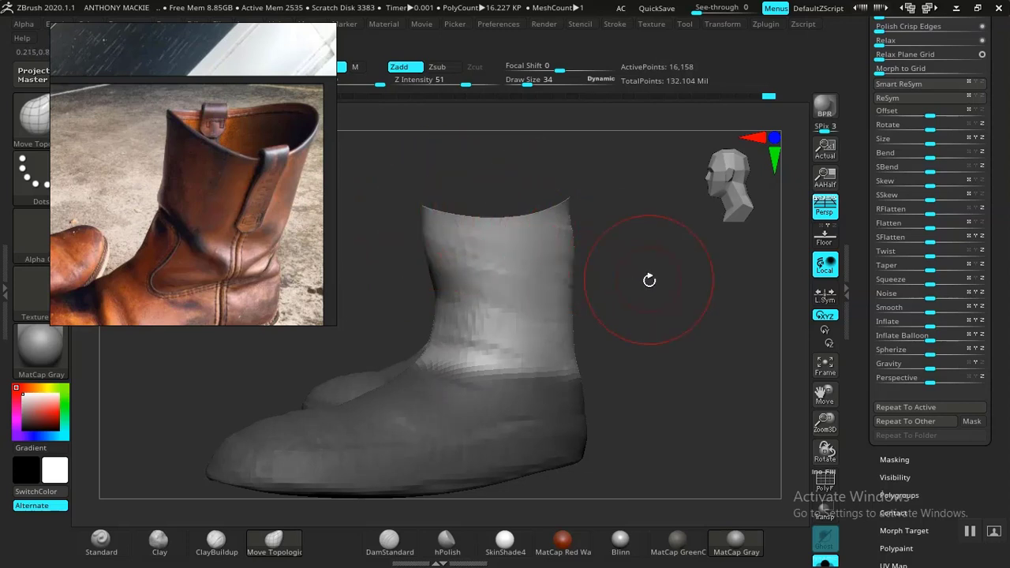
pyautogui.moveTo(649, 280)
pyautogui.mouseDown()
pyautogui.moveTo(706, 289)
pyautogui.moveTo(602, 286)
pyautogui.moveTo(643, 316)
pyautogui.moveTo(581, 323)
pyautogui.mouseUp()
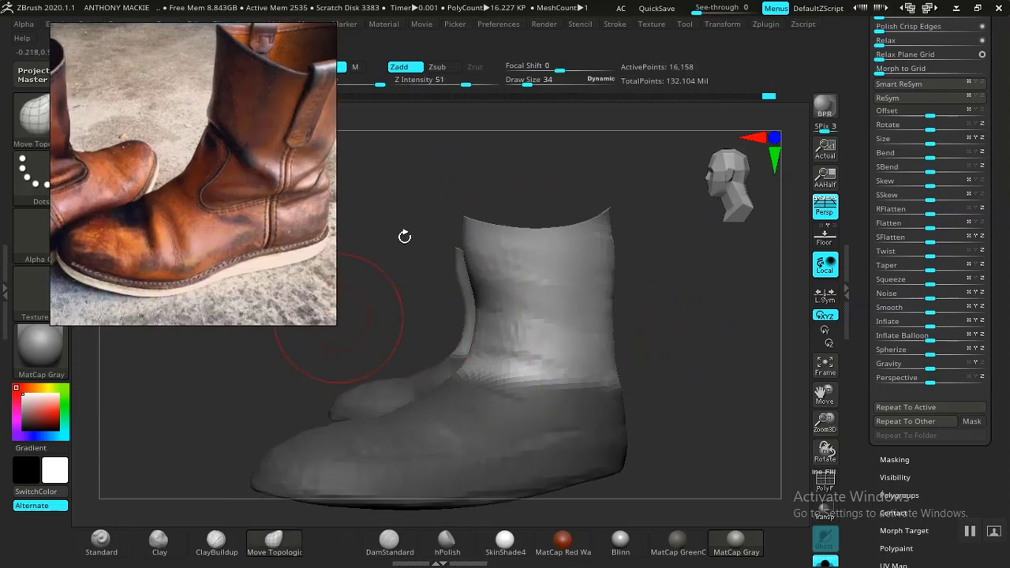
pyautogui.moveTo(405, 237); pyautogui.dragTo(373, 257)
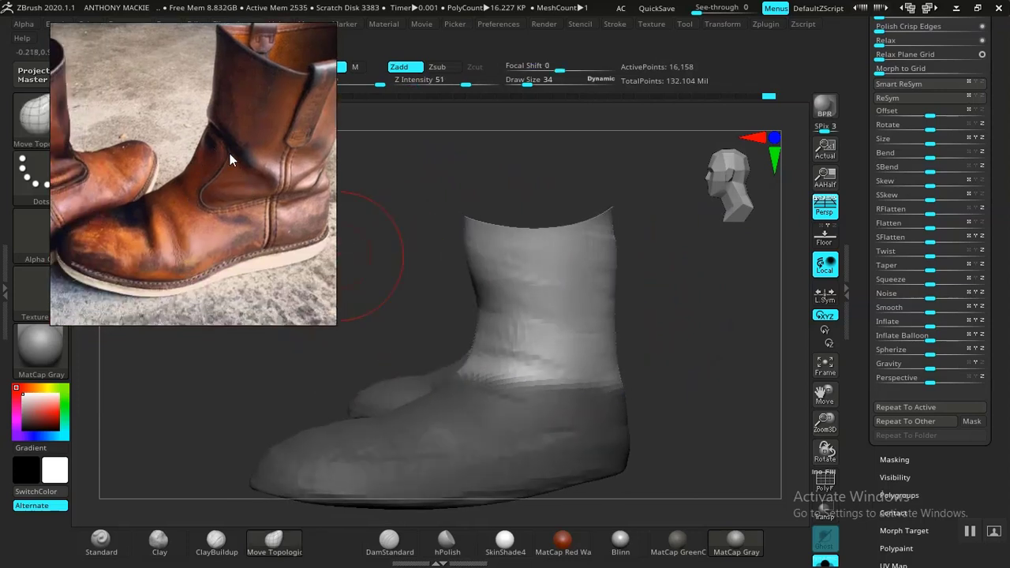
pyautogui.moveTo(379, 216); pyautogui.dragTo(442, 211)
# - Soften the mask boundary around the ankle with repeated blurs and select the ClayBuildup brush
pyautogui.moveTo(536, 414); pyautogui.dragTo(510, 449)
pyautogui.press('ctrl')
pyautogui.keyDown('ctrl'); pyautogui.click(552, 348); pyautogui.keyUp('ctrl')
pyautogui.keyDown('ctrl'); pyautogui.click(551, 349); pyautogui.keyUp('ctrl')
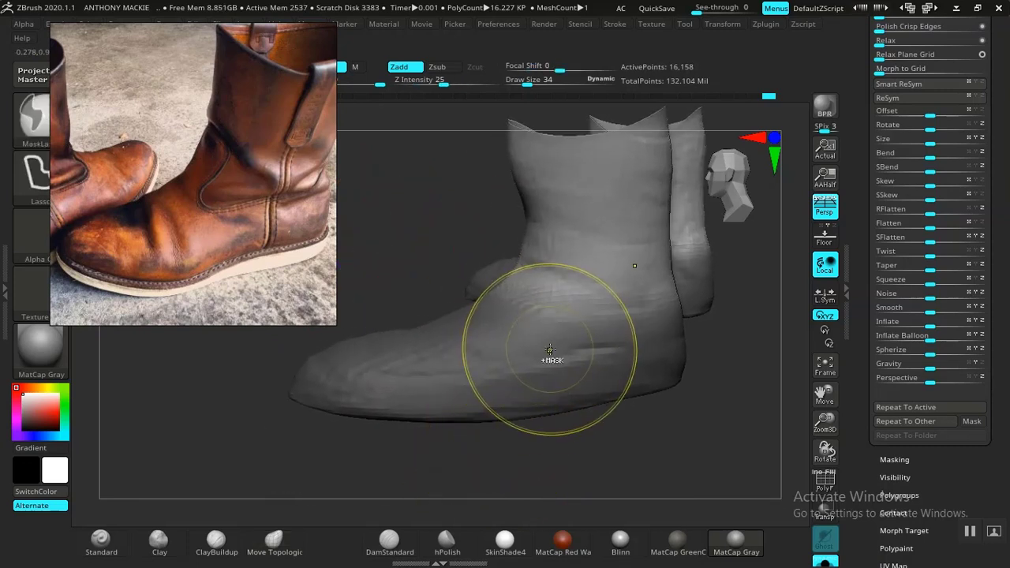
pyautogui.keyDown('ctrl'); pyautogui.click(530, 358); pyautogui.keyUp('ctrl')
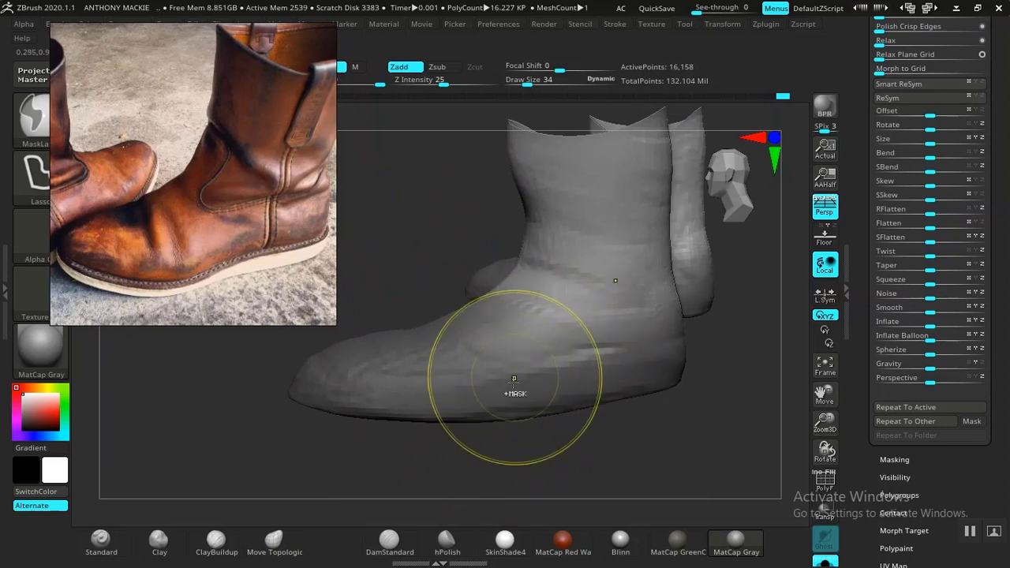
pyautogui.moveTo(512, 463)
pyautogui.mouseDown()
pyautogui.moveTo(462, 469)
pyautogui.moveTo(501, 474)
pyautogui.moveTo(510, 430)
pyautogui.mouseUp()
pyautogui.click(225, 549)
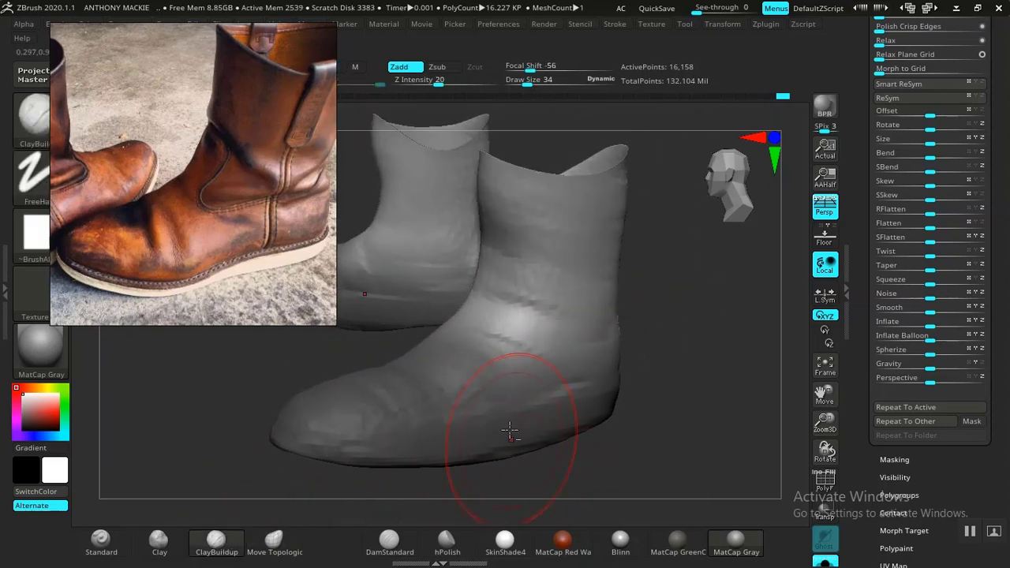
# - Build up volume around the ankle, instep and side of the boot with ClayBuildup strokes at Z intensity 20
pyautogui.moveTo(596, 475); pyautogui.dragTo(499, 343)
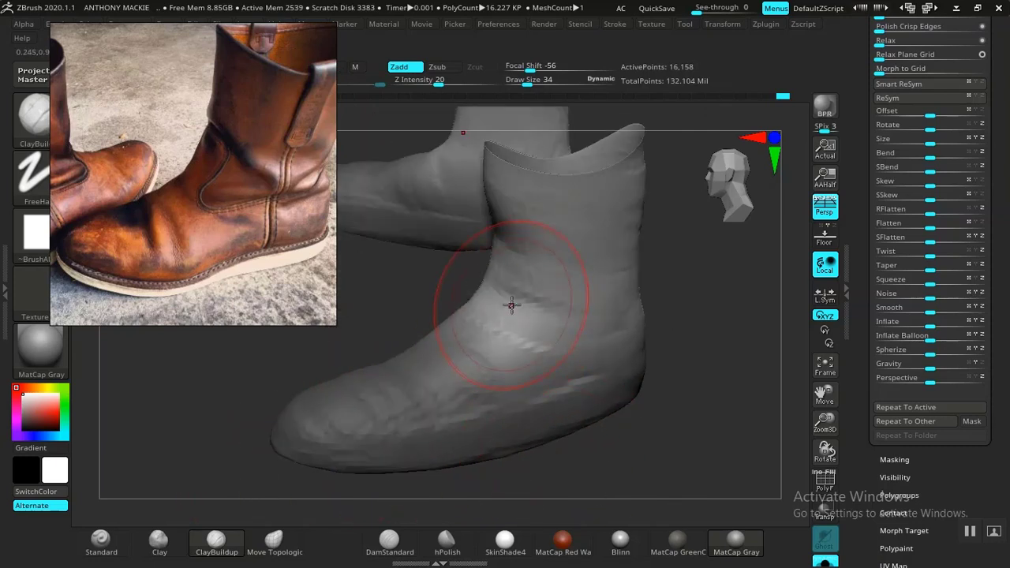
pyautogui.moveTo(684, 348); pyautogui.dragTo(485, 288)
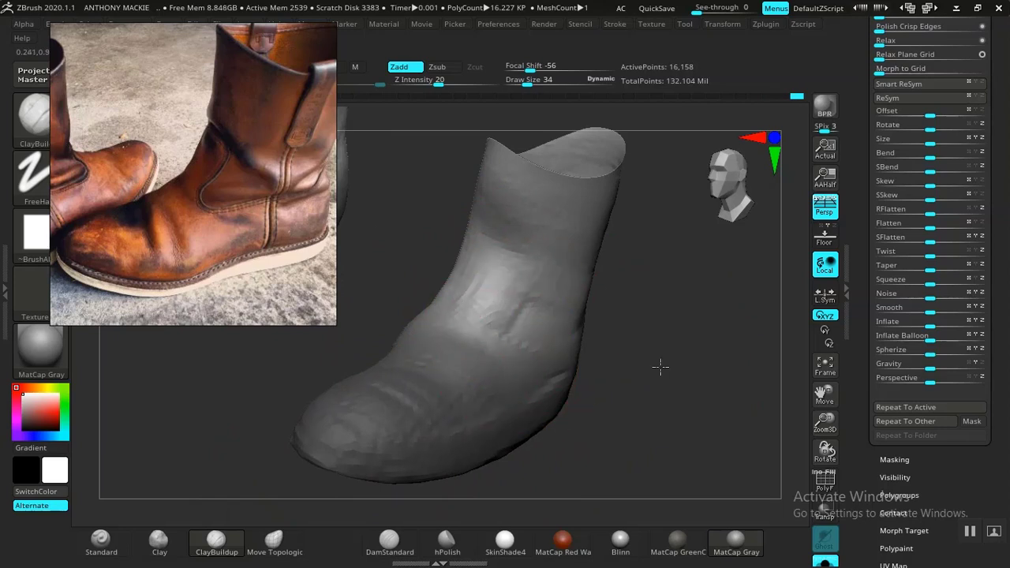
pyautogui.moveTo(660, 366); pyautogui.dragTo(475, 285)
pyautogui.moveTo(629, 385); pyautogui.dragTo(595, 385)
pyautogui.moveTo(699, 327); pyautogui.dragTo(720, 318)
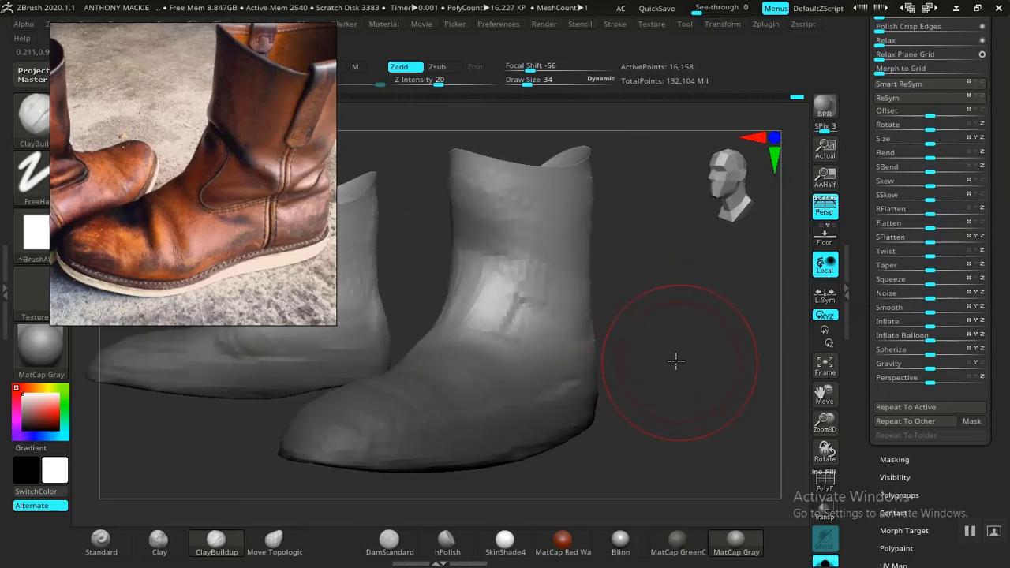
pyautogui.keyDown('ctrl'); pyautogui.moveTo(676, 361); pyautogui.dragTo(642, 316, button='right'); pyautogui.keyUp('ctrl')
pyautogui.moveTo(661, 345)
pyautogui.mouseDown()
pyautogui.moveTo(660, 384)
pyautogui.moveTo(713, 390)
pyautogui.moveTo(471, 408)
pyautogui.moveTo(534, 412)
pyautogui.moveTo(419, 403)
pyautogui.moveTo(568, 384)
pyautogui.moveTo(556, 412)
pyautogui.moveTo(498, 421)
pyautogui.moveTo(510, 444)
pyautogui.moveTo(522, 333)
pyautogui.moveTo(469, 365)
pyautogui.moveTo(485, 397)
pyautogui.moveTo(473, 242)
pyautogui.moveTo(604, 419)
pyautogui.moveTo(637, 373)
pyautogui.moveTo(584, 397)
pyautogui.moveTo(593, 340)
pyautogui.moveTo(481, 343)
pyautogui.moveTo(606, 474)
pyautogui.moveTo(576, 415)
pyautogui.moveTo(592, 371)
pyautogui.moveTo(620, 381)
pyautogui.moveTo(645, 349)
pyautogui.moveTo(621, 339)
pyautogui.moveTo(608, 358)
pyautogui.moveTo(643, 319)
pyautogui.mouseUp()
# - Smooth out the clay strokes over the foot, ankle, shaft and heel on all sides of the boot
pyautogui.keyDown('shift'); pyautogui.moveTo(433, 437); pyautogui.dragTo(407, 452); pyautogui.keyUp('shift')
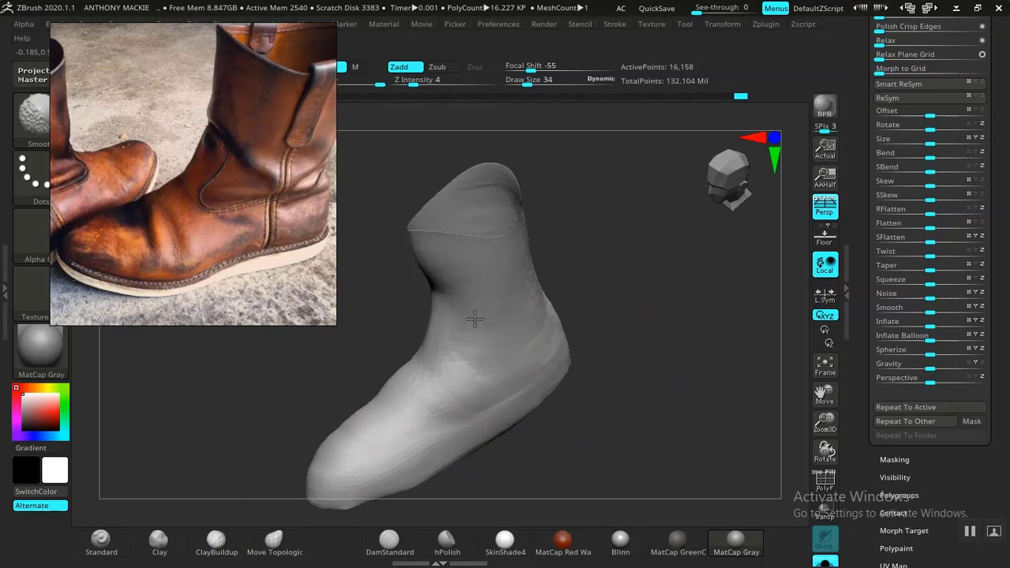
pyautogui.moveTo(512, 439)
pyautogui.mouseDown()
pyautogui.moveTo(671, 423)
pyautogui.moveTo(500, 440)
pyautogui.mouseUp()
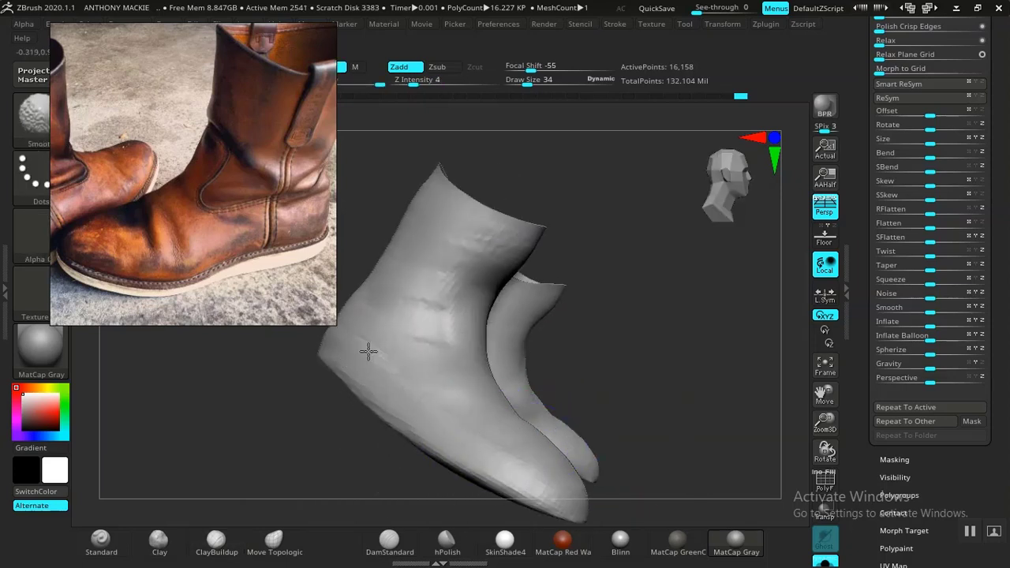
pyautogui.moveTo(676, 370); pyautogui.dragTo(377, 330)
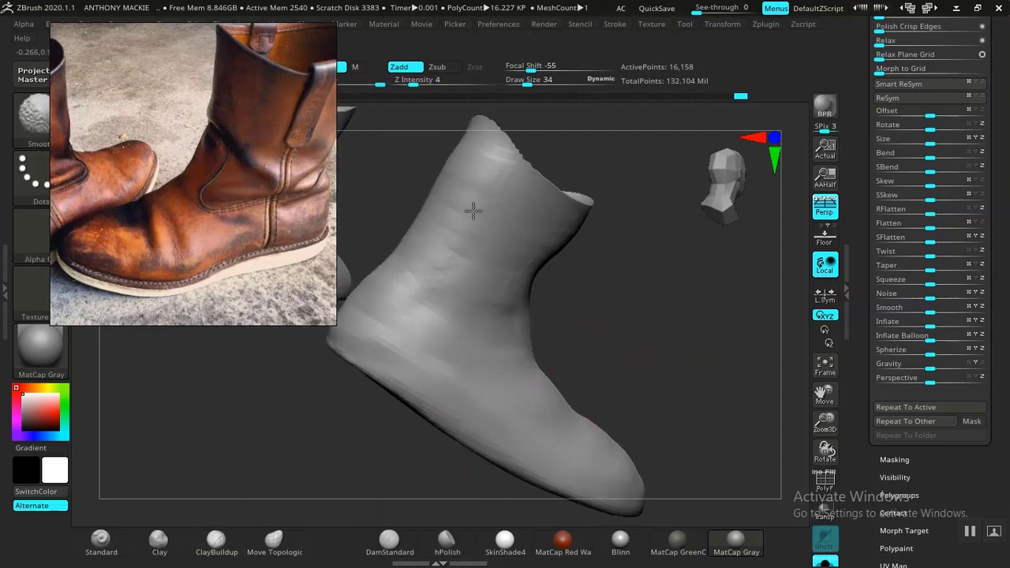
pyautogui.moveTo(533, 270); pyautogui.dragTo(456, 363)
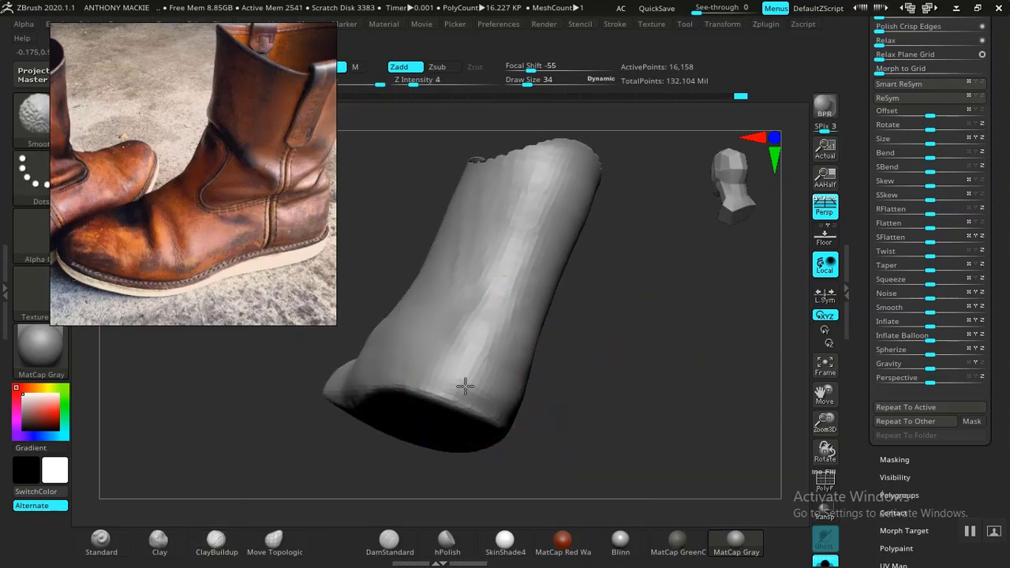
pyautogui.moveTo(520, 384)
pyautogui.mouseDown()
pyautogui.moveTo(649, 383)
pyautogui.moveTo(660, 367)
pyautogui.moveTo(532, 465)
pyautogui.moveTo(544, 429)
pyautogui.moveTo(522, 448)
pyautogui.mouseUp()
# - Flatten and sharpen the edge around the sole with hPolish, reducing the draw size to 22, and smooth its rough spots
pyautogui.click(446, 545)
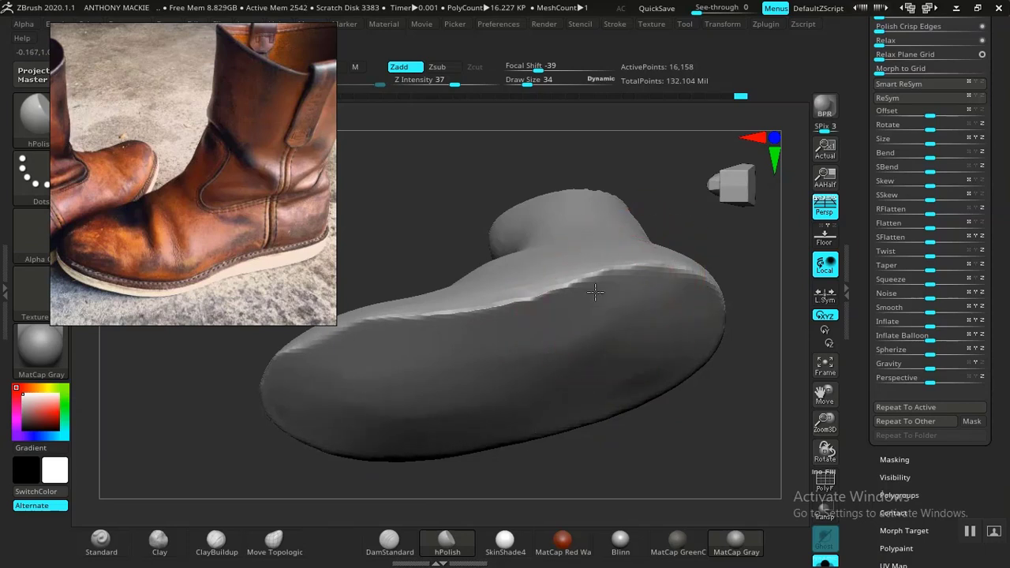
pyautogui.moveTo(424, 219)
pyautogui.mouseDown()
pyautogui.moveTo(465, 194)
pyautogui.moveTo(593, 196)
pyautogui.moveTo(494, 212)
pyautogui.moveTo(462, 292)
pyautogui.moveTo(442, 261)
pyautogui.moveTo(389, 248)
pyautogui.moveTo(458, 250)
pyautogui.moveTo(582, 354)
pyautogui.mouseUp()
pyautogui.press('shift')
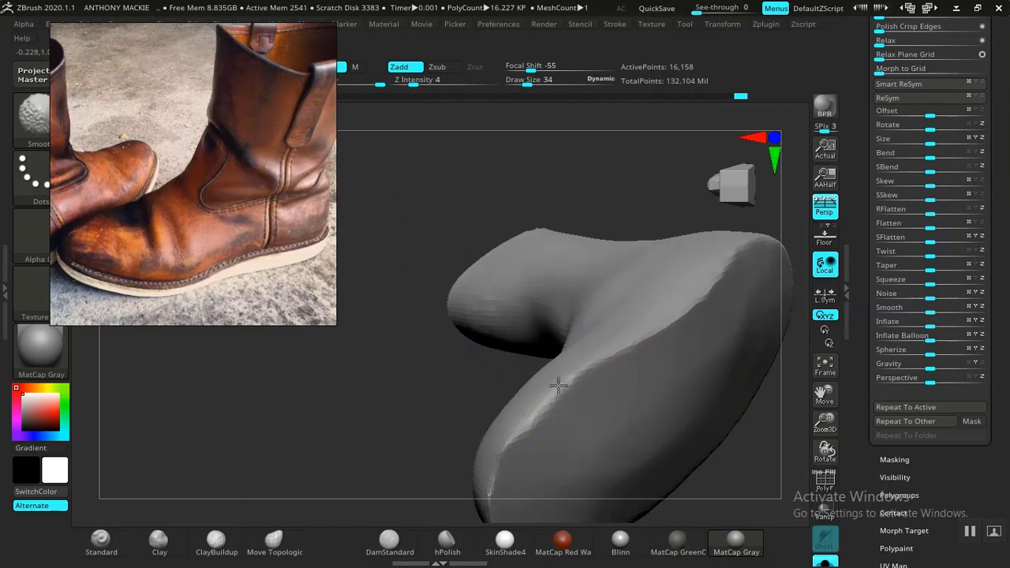
pyautogui.click(456, 541)
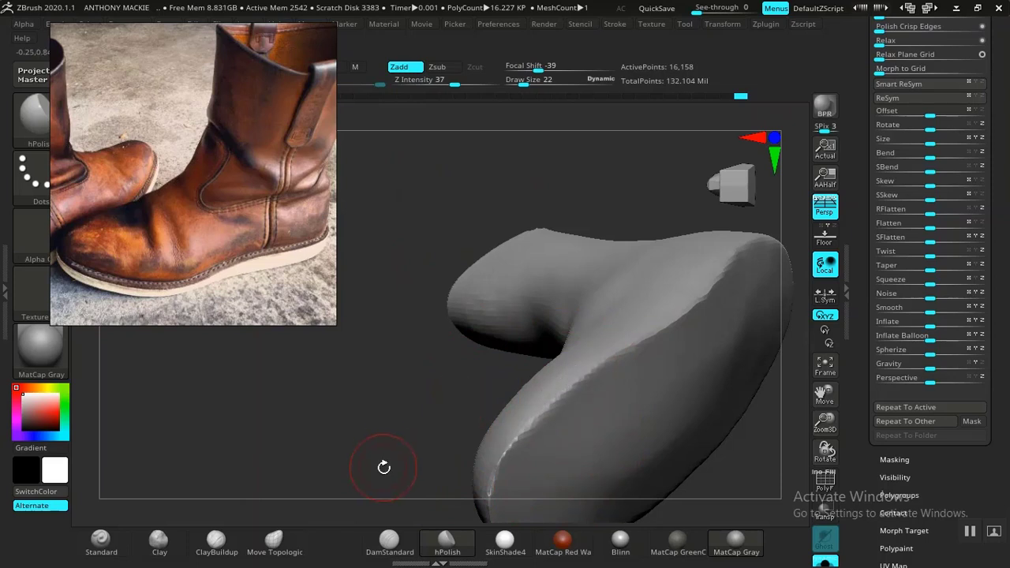
pyautogui.moveTo(383, 466)
pyautogui.mouseDown()
pyautogui.moveTo(386, 435)
pyautogui.moveTo(442, 487)
pyautogui.moveTo(416, 466)
pyautogui.moveTo(412, 435)
pyautogui.moveTo(374, 463)
pyautogui.moveTo(408, 456)
pyautogui.mouseUp()
pyautogui.keyDown('shift'); pyautogui.moveTo(502, 384); pyautogui.dragTo(398, 328); pyautogui.keyUp('shift')
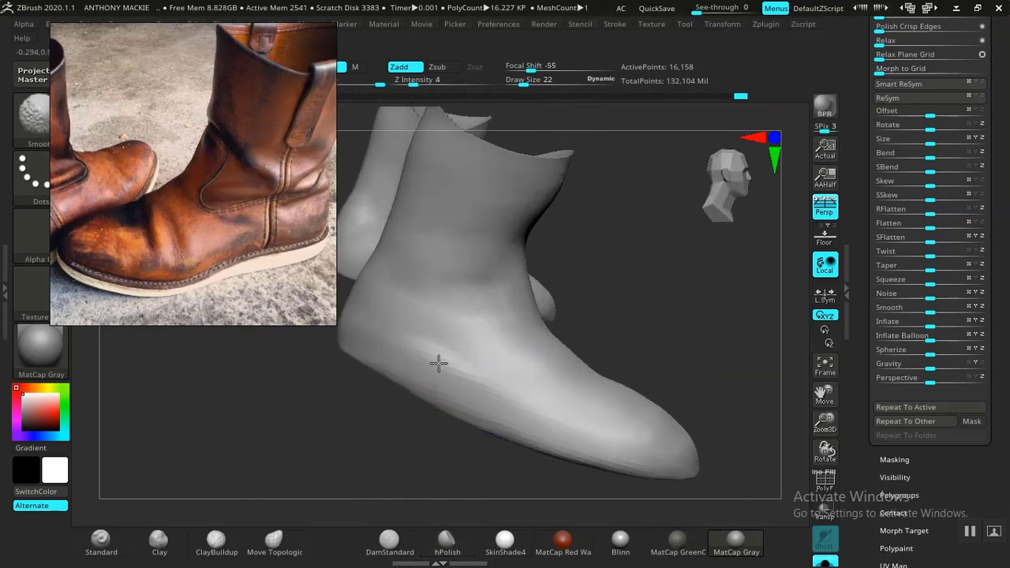
# - Smooth the sides of the boot above the sole, checking the shape from the front and both sides
pyautogui.moveTo(710, 349); pyautogui.dragTo(623, 331)
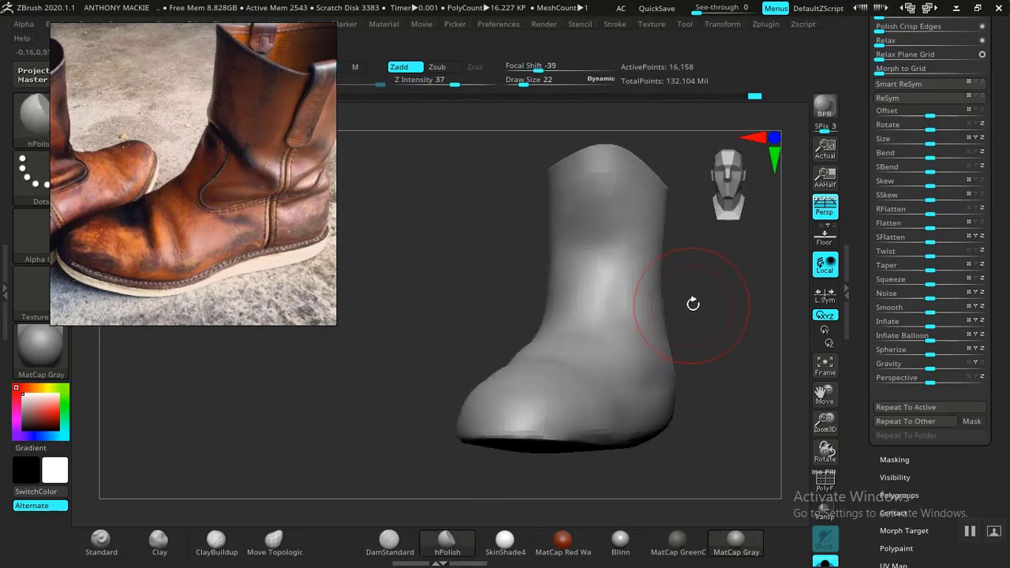
pyautogui.moveTo(692, 300); pyautogui.dragTo(536, 334)
pyautogui.moveTo(727, 364); pyautogui.dragTo(640, 421)
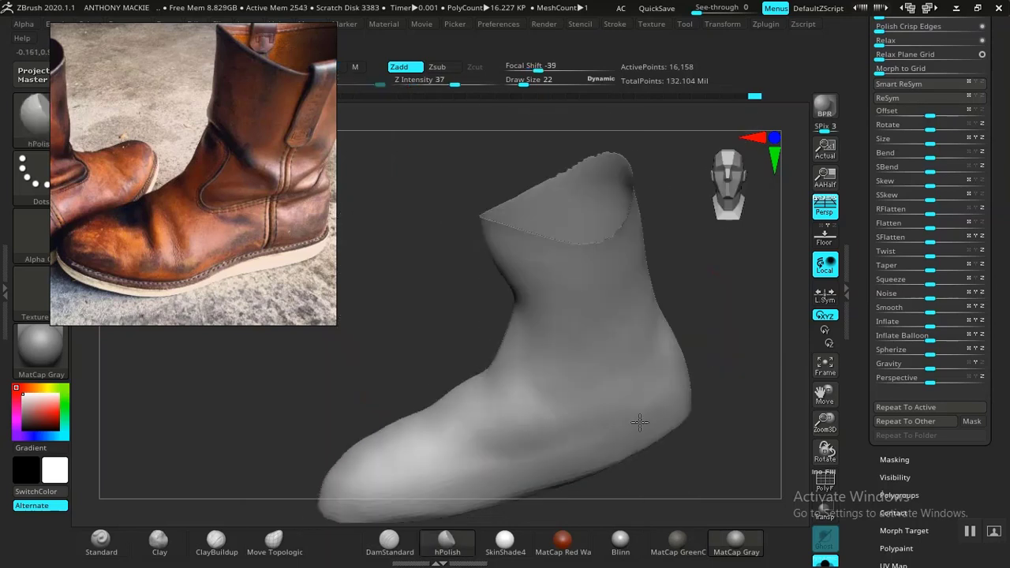
pyautogui.keyDown('shift'); pyautogui.moveTo(473, 422); pyautogui.dragTo(447, 408); pyautogui.keyUp('shift')
pyautogui.moveTo(710, 323)
pyautogui.mouseDown()
pyautogui.moveTo(747, 289)
pyautogui.moveTo(643, 379)
pyautogui.moveTo(613, 361)
pyautogui.moveTo(584, 406)
pyautogui.mouseUp()
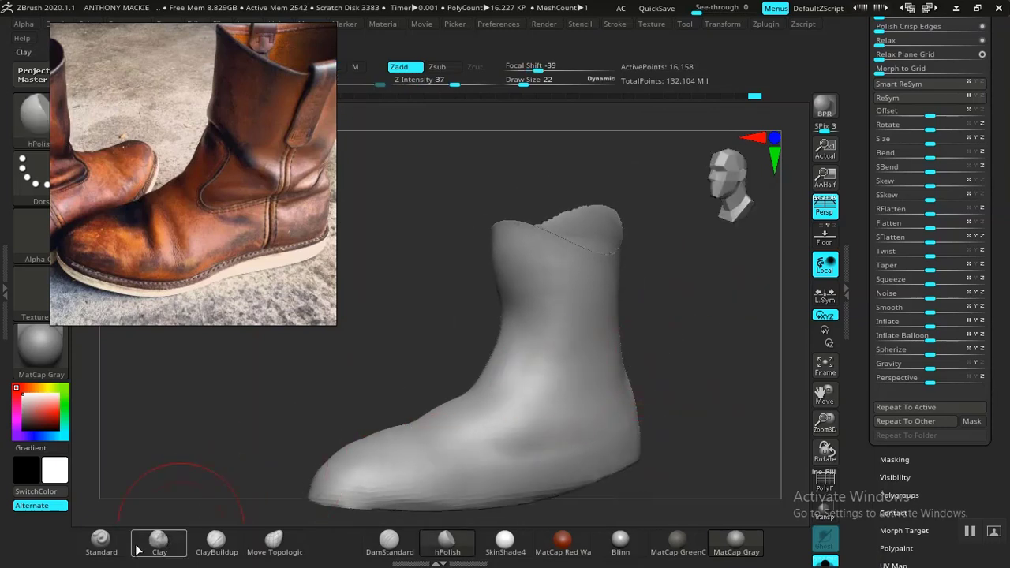
# - Switch to the Standard brush and open the Lazy Mouse settings for its stroke
pyautogui.click(100, 541)
pyautogui.moveTo(337, 366)
pyautogui.mouseDown()
pyautogui.moveTo(323, 344)
pyautogui.moveTo(371, 360)
pyautogui.moveTo(395, 351)
pyautogui.mouseUp()
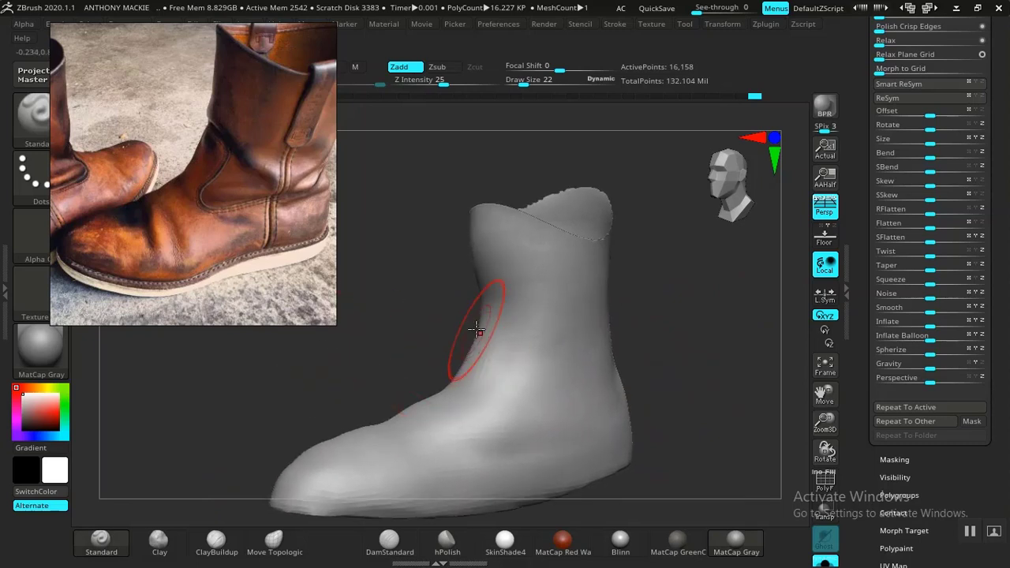
pyautogui.click(615, 24)
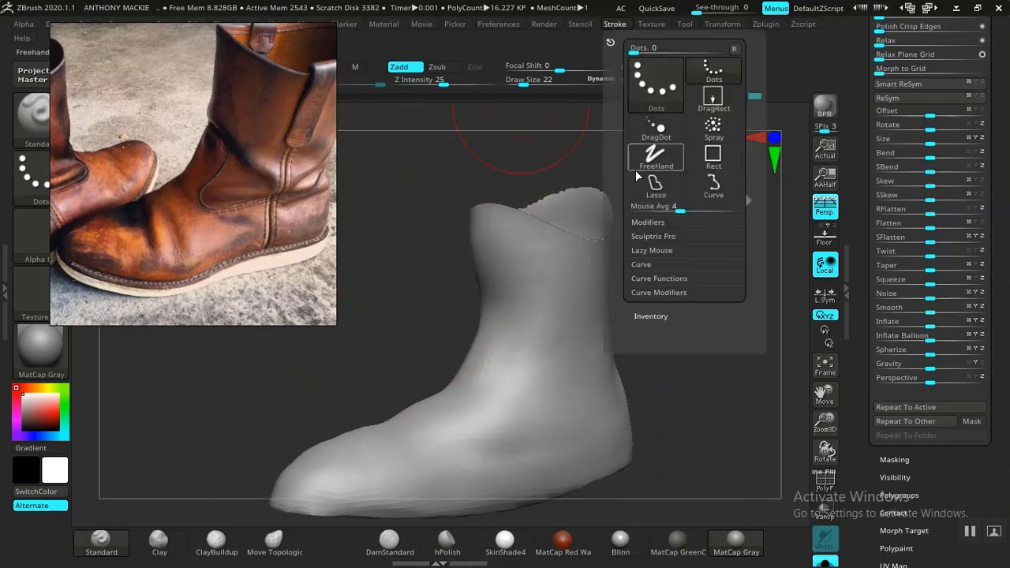
pyautogui.click(650, 250)
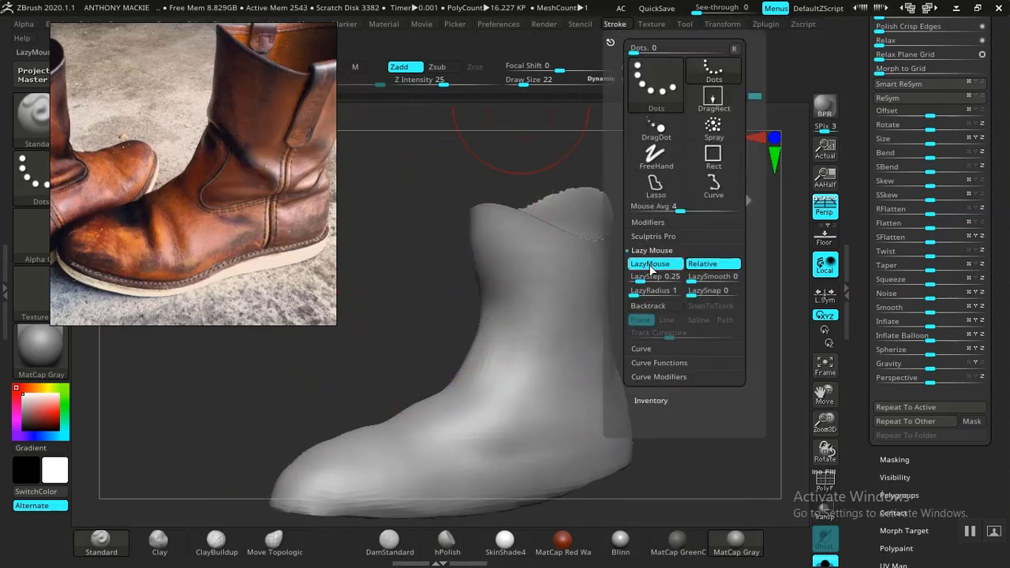
pyautogui.moveTo(619, 284)
pyautogui.mouseDown()
pyautogui.moveTo(645, 280)
pyautogui.moveTo(633, 302)
pyautogui.mouseUp()
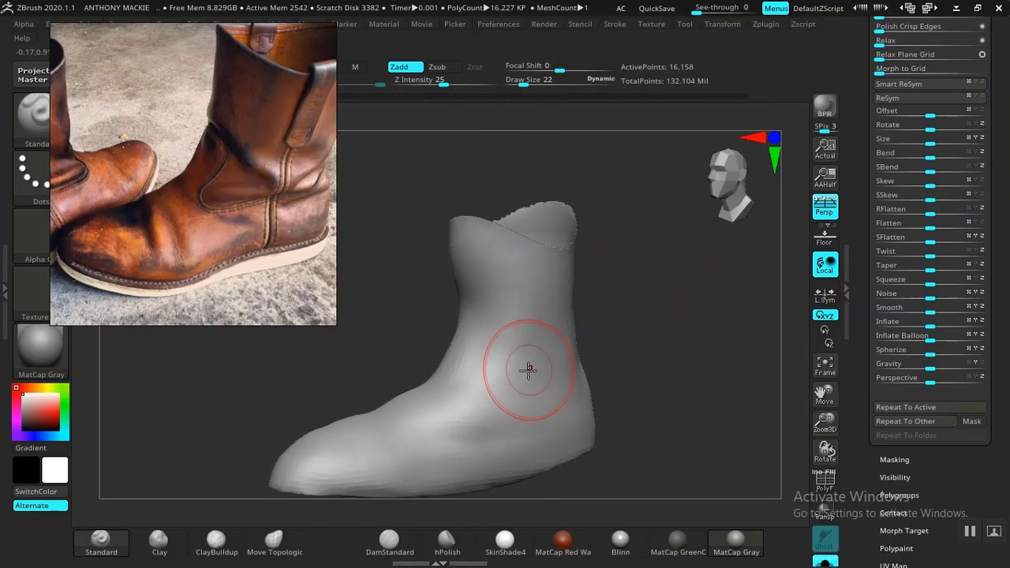
# - Undo the trial stroke, set the Standard brush's Z intensity to 6 and raise soft leather folds across the toe area
pyautogui.moveTo(527, 370); pyautogui.dragTo(492, 345)
pyautogui.hotkey('ctrl', 'z')
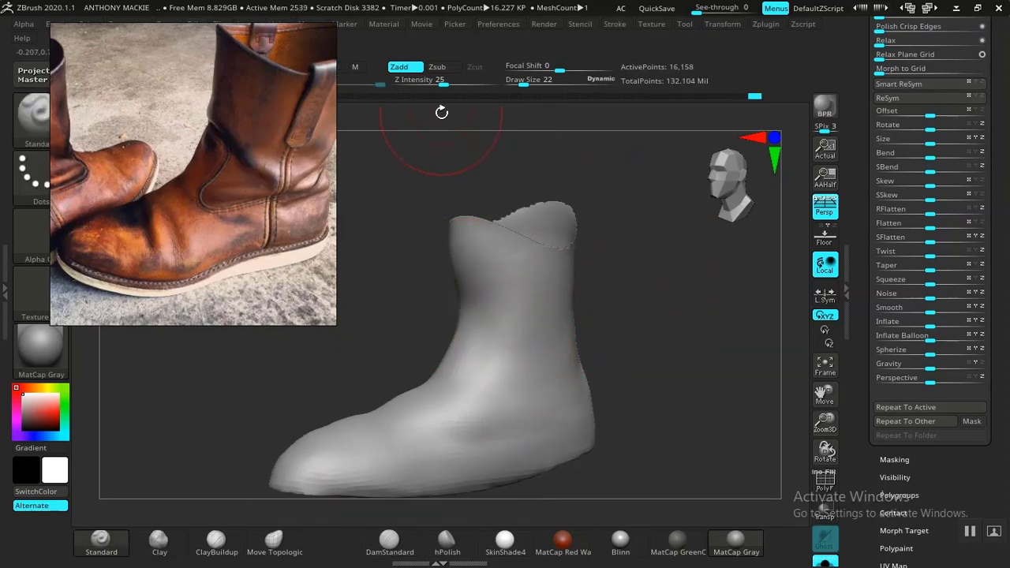
pyautogui.moveTo(443, 82); pyautogui.dragTo(412, 83)
pyautogui.moveTo(647, 322); pyautogui.dragTo(497, 408)
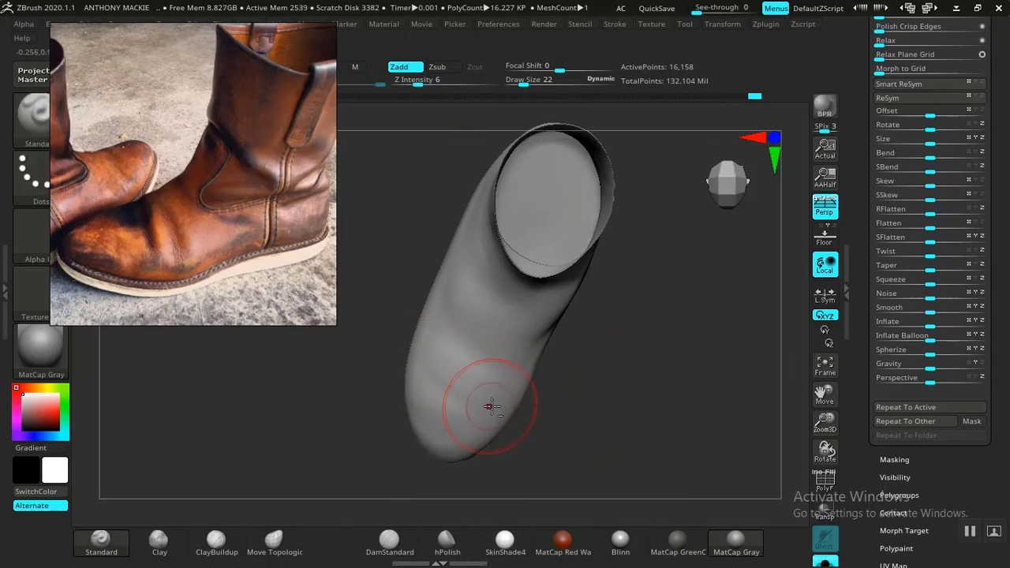
pyautogui.moveTo(554, 408); pyautogui.dragTo(568, 316)
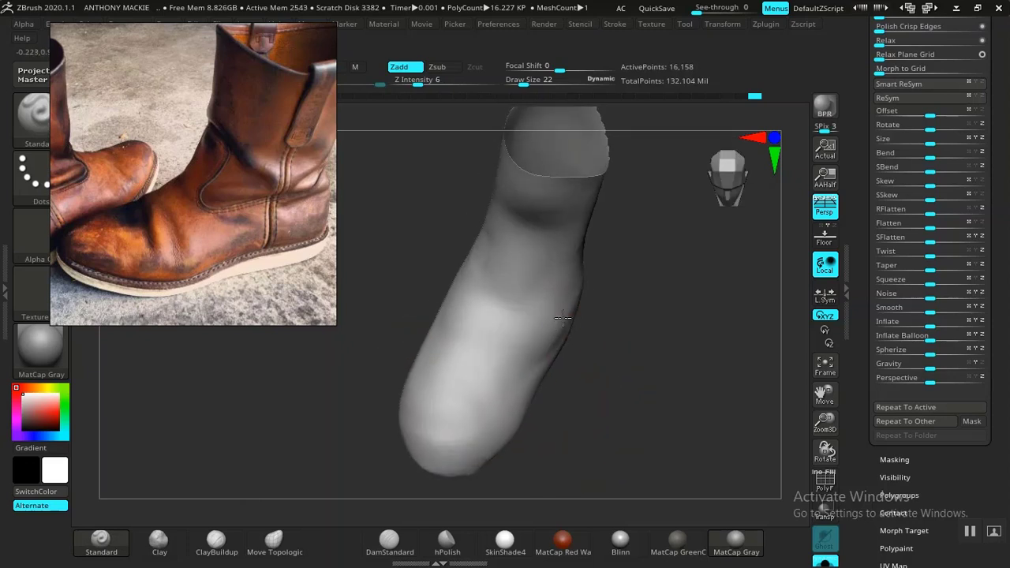
pyautogui.moveTo(582, 405); pyautogui.dragTo(505, 430)
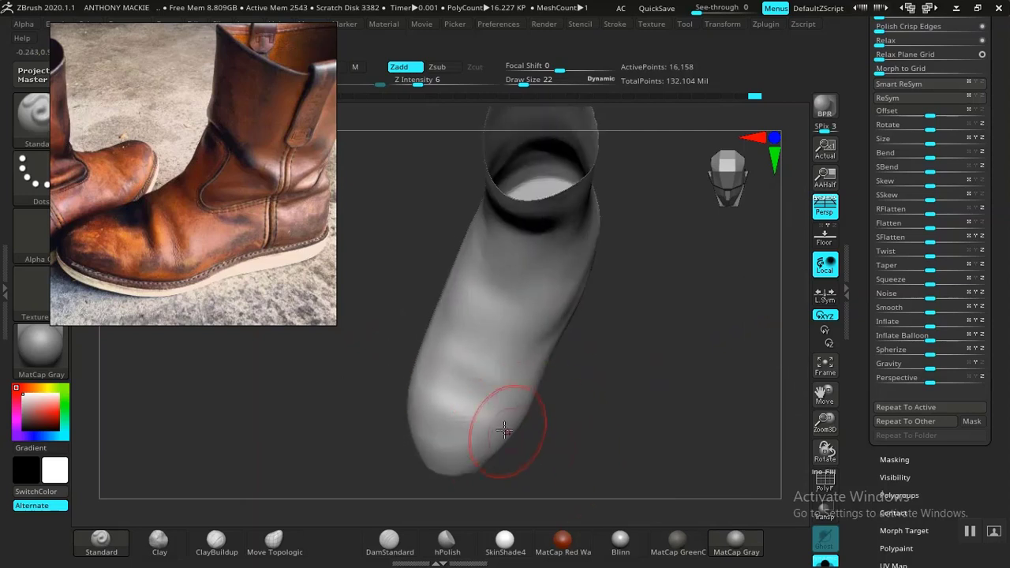
pyautogui.moveTo(562, 395); pyautogui.dragTo(508, 411)
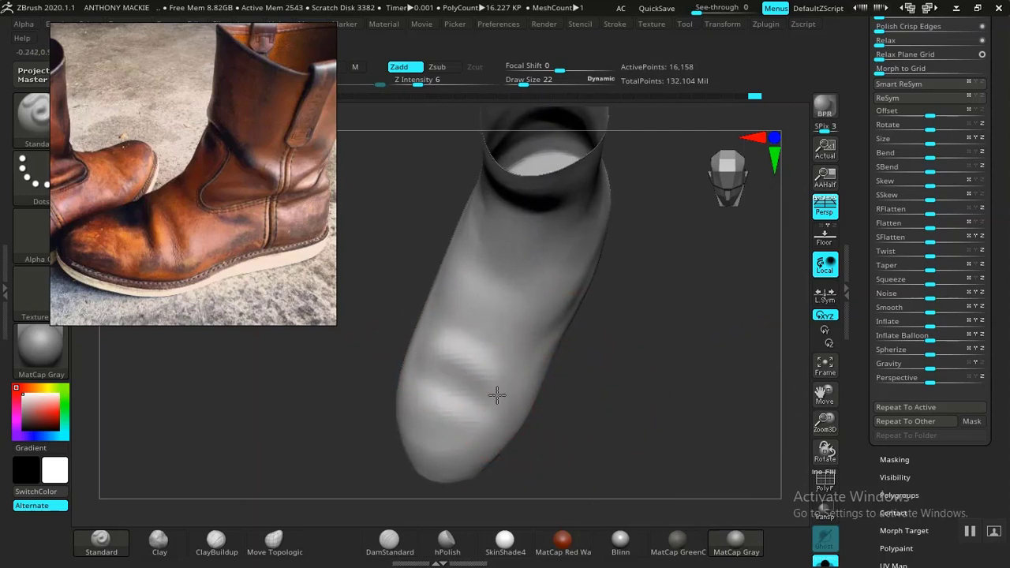
# - Carve a crease between the raised folds across the toe with the DamStandard brush
pyautogui.click(389, 540)
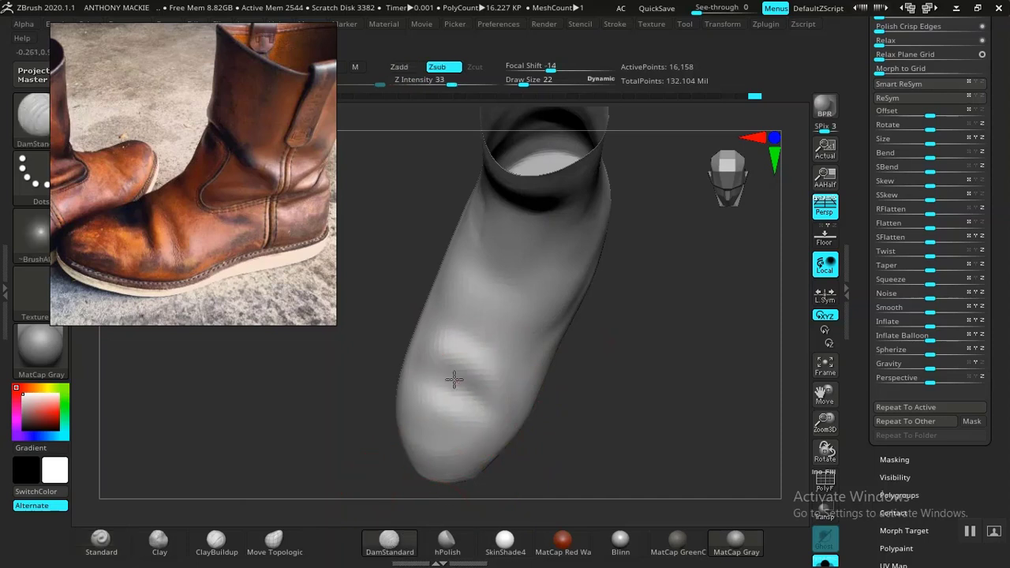
pyautogui.click(620, 24)
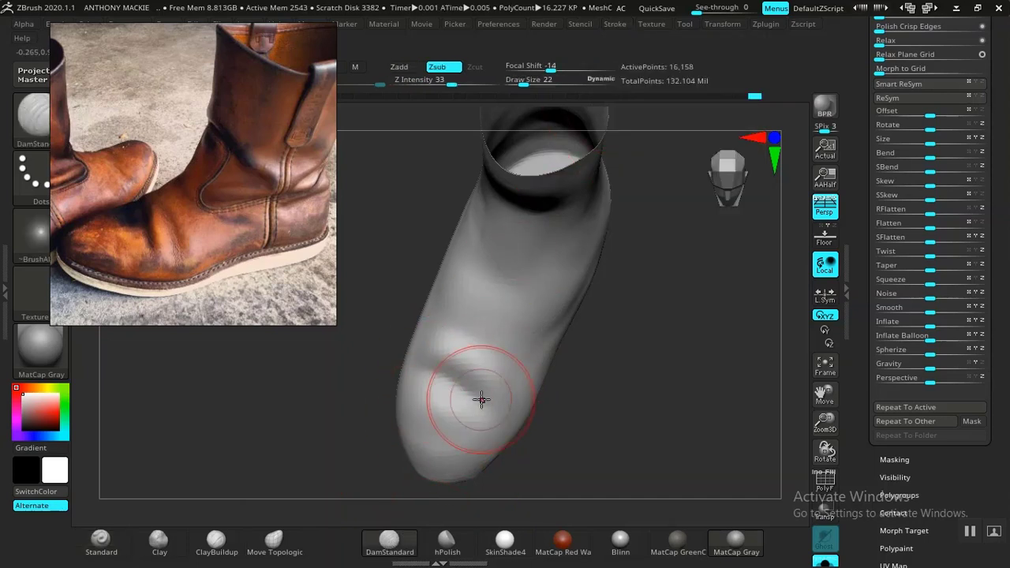
pyautogui.moveTo(574, 399)
pyautogui.mouseDown()
pyautogui.moveTo(622, 392)
pyautogui.moveTo(577, 410)
pyautogui.moveTo(558, 440)
pyautogui.moveTo(531, 389)
pyautogui.moveTo(561, 384)
pyautogui.moveTo(591, 399)
pyautogui.moveTo(523, 413)
pyautogui.mouseUp()
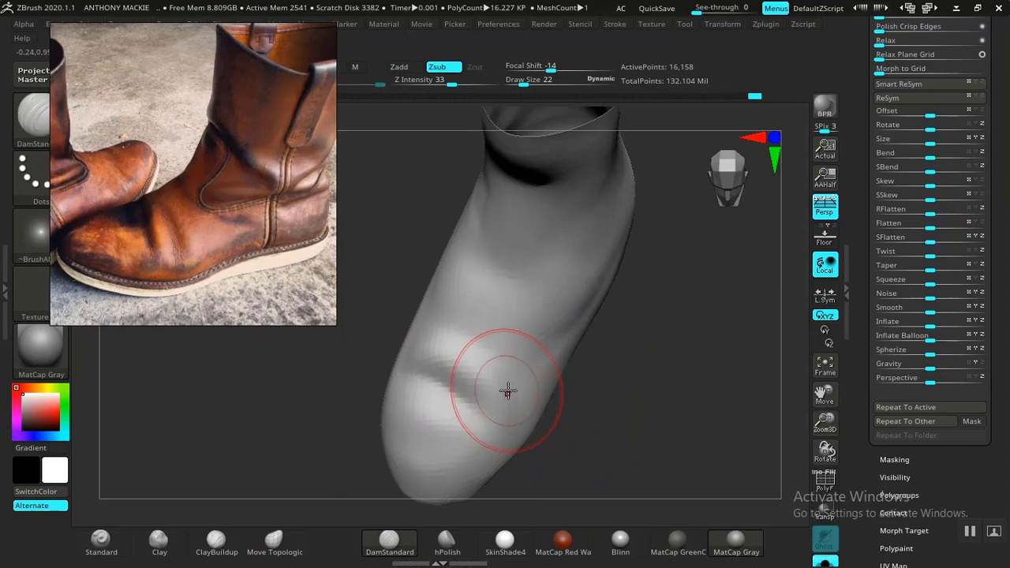
# - Set DamStandard's Z intensity to 15 and carve a second diagonal crease behind the first one on the toe area
pyautogui.moveTo(447, 83); pyautogui.dragTo(432, 84)
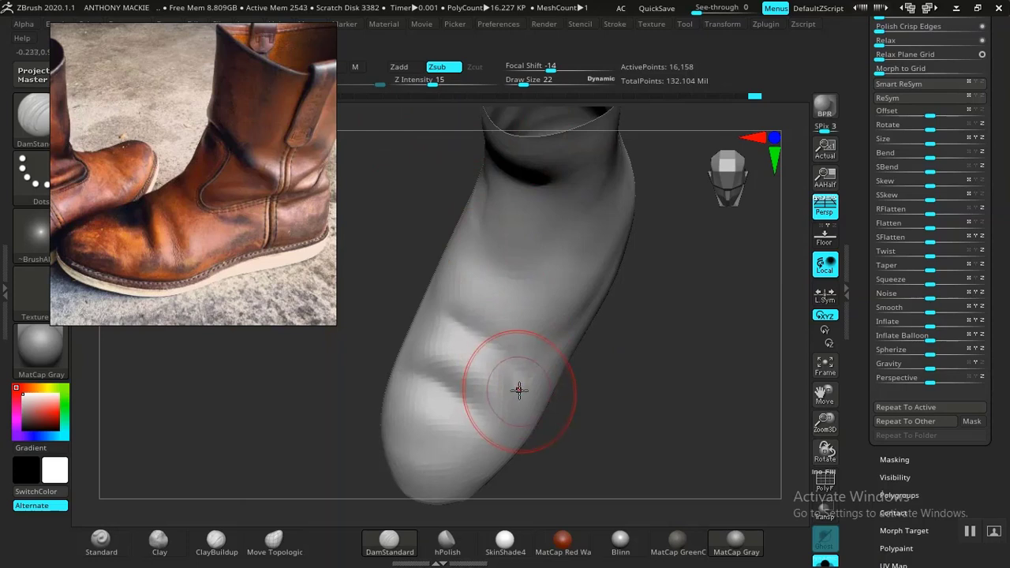
pyautogui.moveTo(431, 314); pyautogui.dragTo(521, 370)
pyautogui.moveTo(605, 394); pyautogui.dragTo(606, 398)
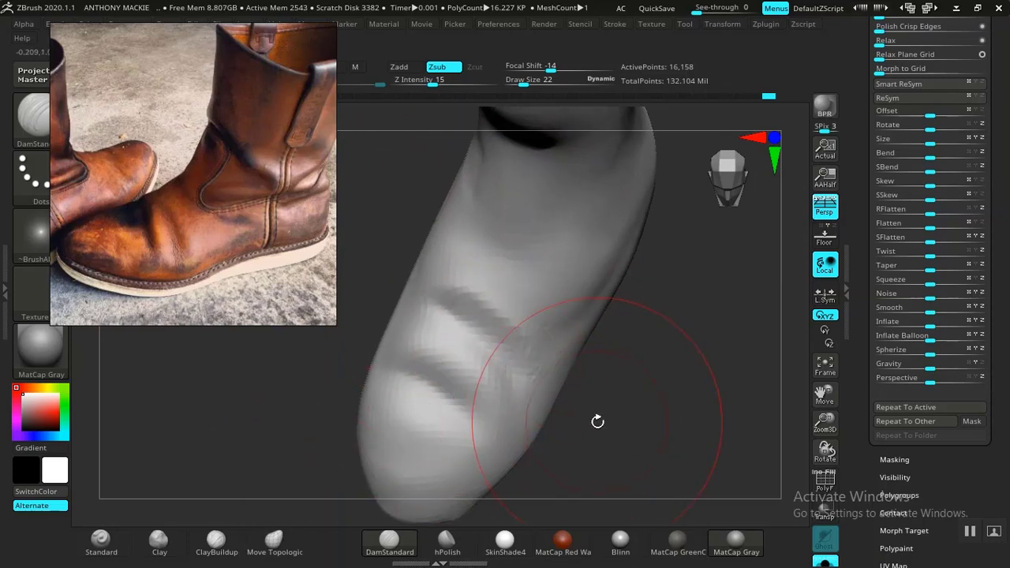
pyautogui.moveTo(597, 421); pyautogui.dragTo(586, 431)
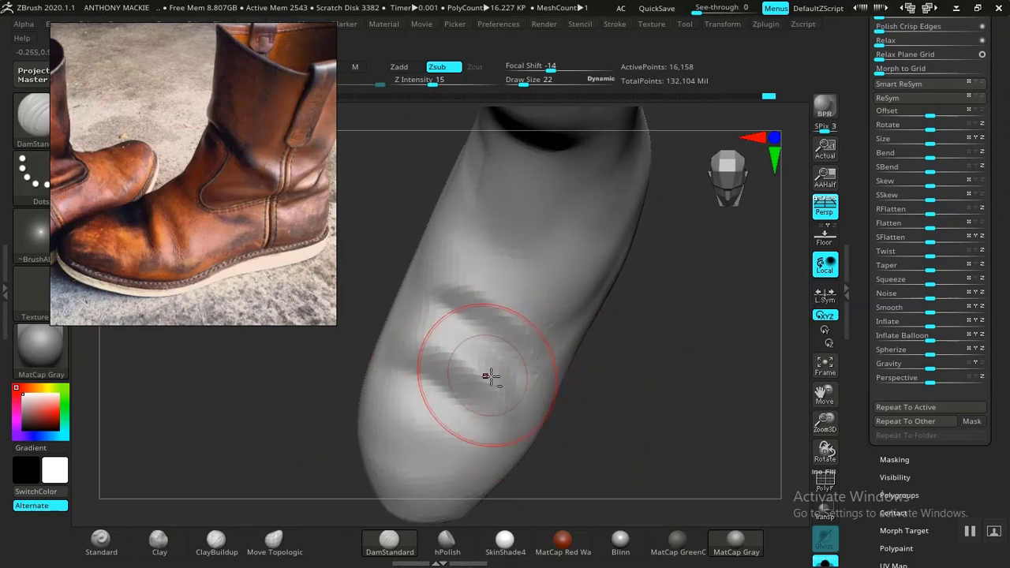
# - Soften the creases across the toe area with smoothing strokes from the side view
pyautogui.press('f')
pyautogui.moveTo(615, 339); pyautogui.dragTo(624, 297)
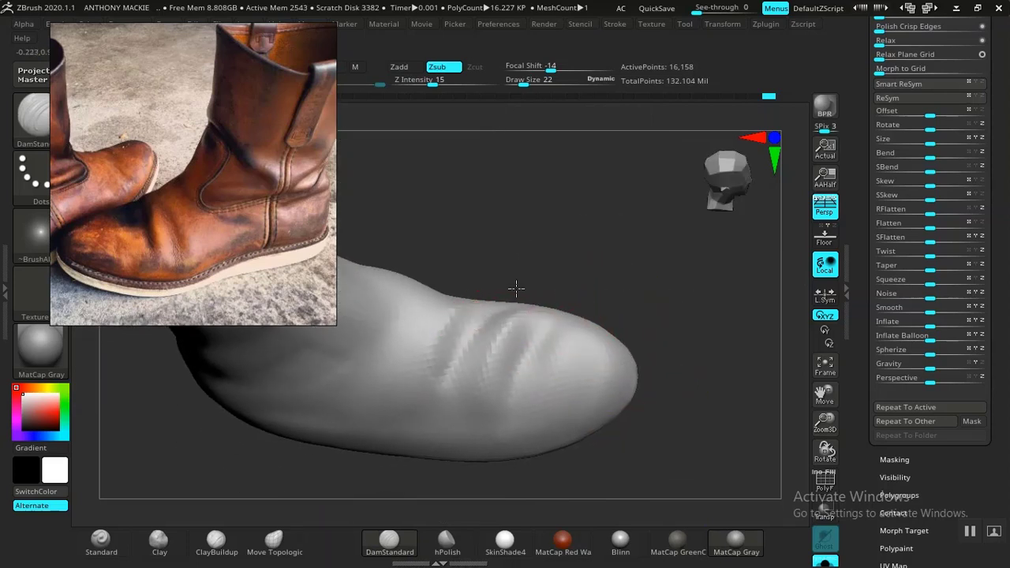
pyautogui.moveTo(498, 345)
pyautogui.keyDown('shift'); pyautogui.mouseDown()
pyautogui.moveTo(485, 353)
pyautogui.moveTo(513, 335)
pyautogui.mouseUp(); pyautogui.keyUp('shift')
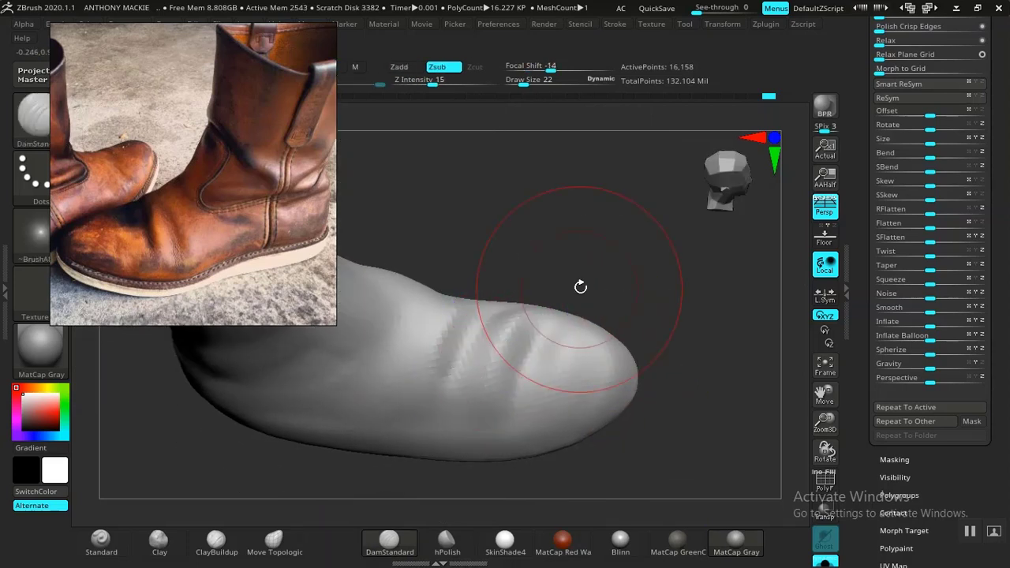
# - Extend the toe creases down the other side of the boot with DamStandard and switch back to the Standard brush
pyautogui.moveTo(579, 287); pyautogui.dragTo(565, 297)
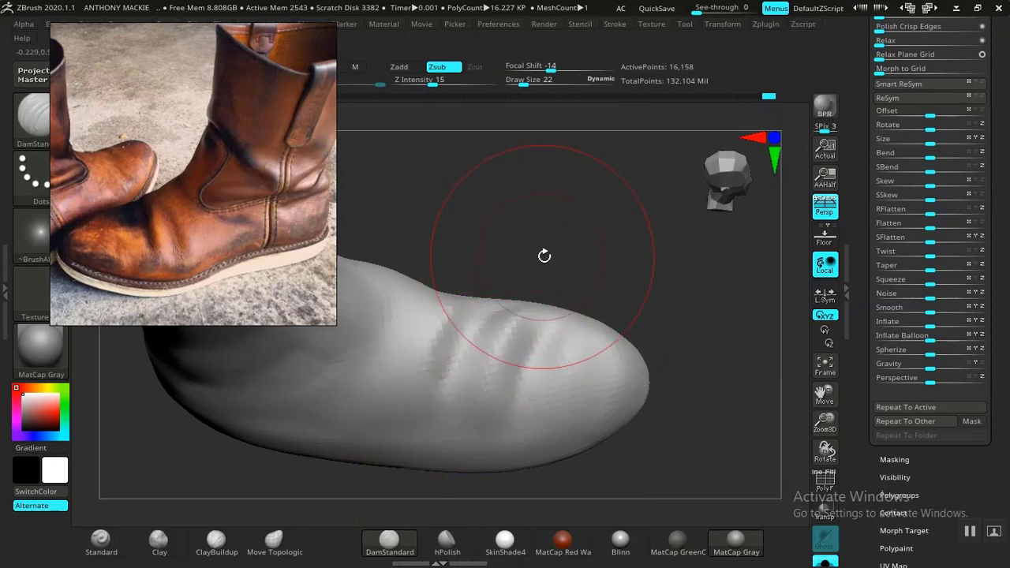
pyautogui.moveTo(545, 256); pyautogui.dragTo(499, 363)
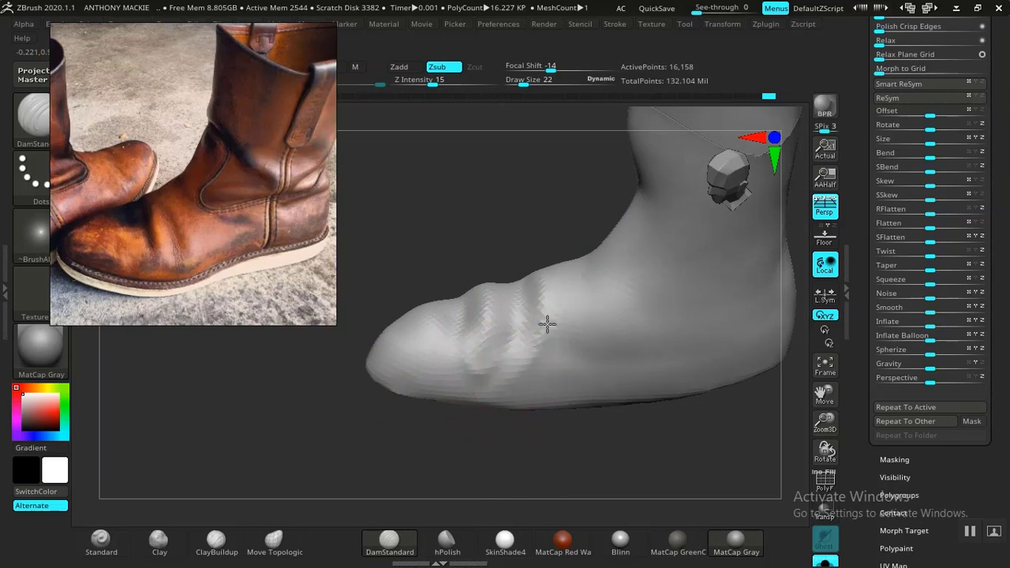
pyautogui.moveTo(527, 304)
pyautogui.mouseDown()
pyautogui.moveTo(507, 250)
pyautogui.moveTo(527, 318)
pyautogui.mouseUp()
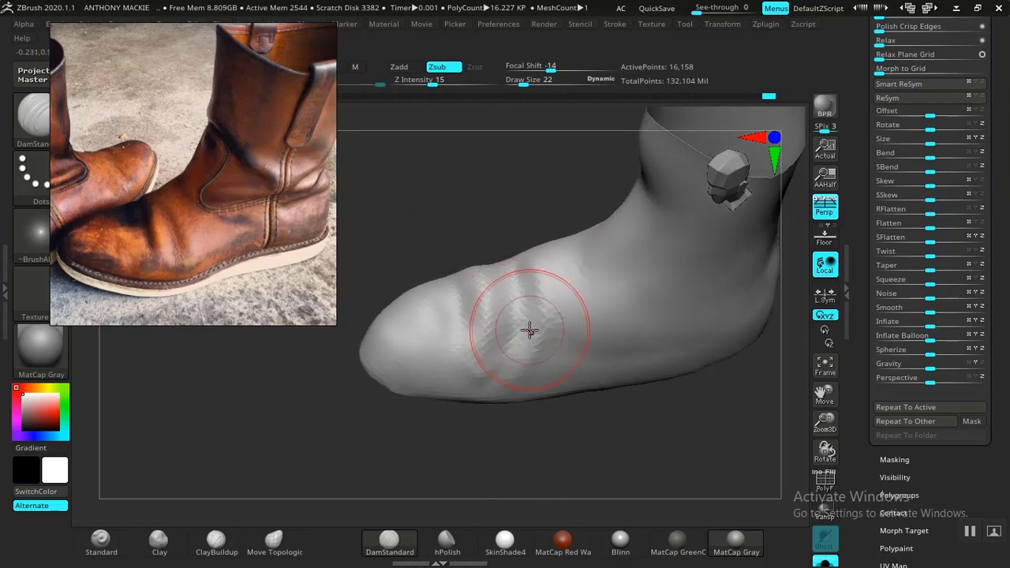
pyautogui.click(101, 541)
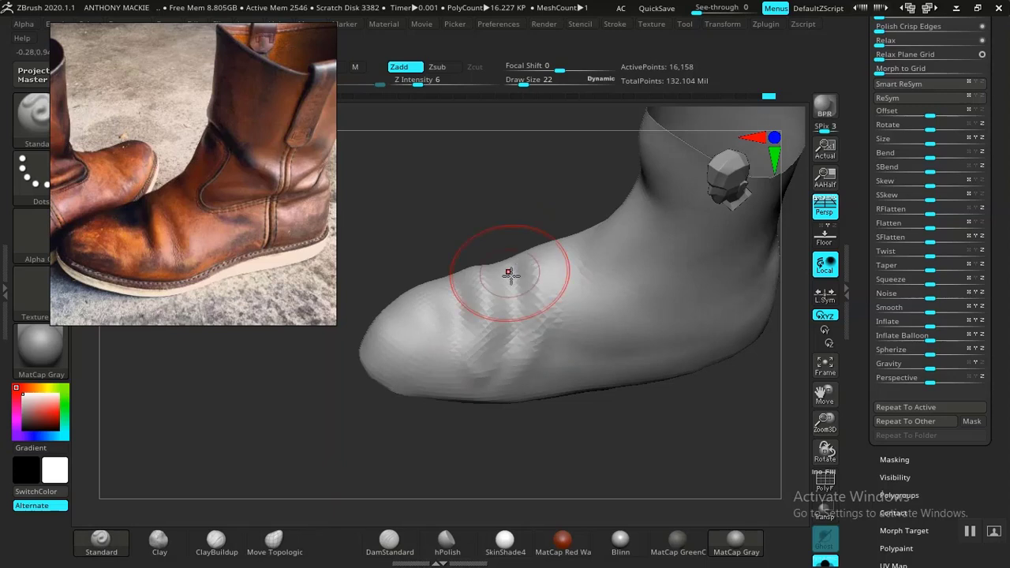
# - Carve a crease across the front of the ankle and around its side with the DamStandard brush
pyautogui.moveTo(508, 433); pyautogui.dragTo(570, 470)
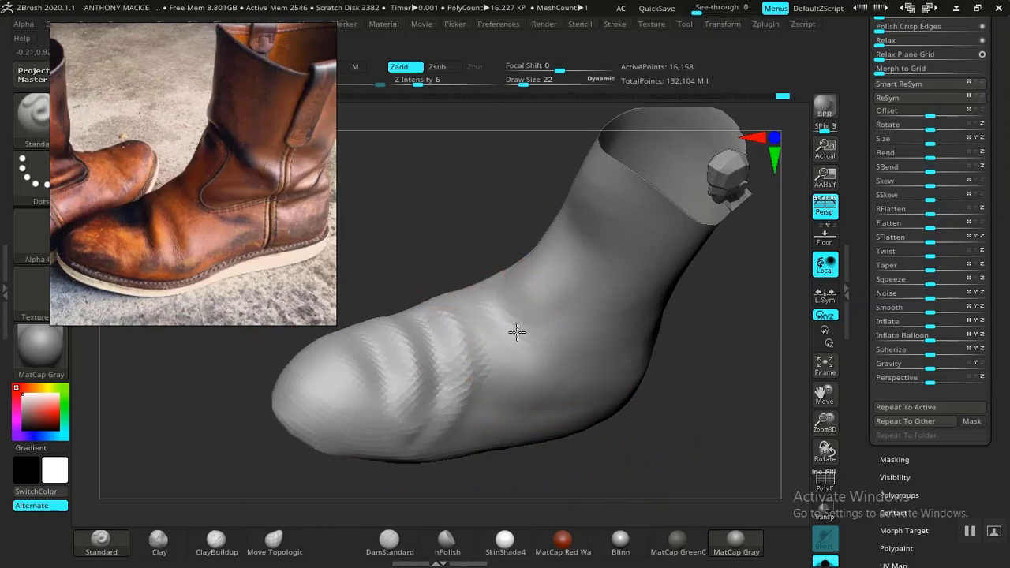
pyautogui.moveTo(652, 443); pyautogui.dragTo(509, 396)
pyautogui.click(389, 542)
pyautogui.moveTo(618, 401); pyautogui.dragTo(520, 350)
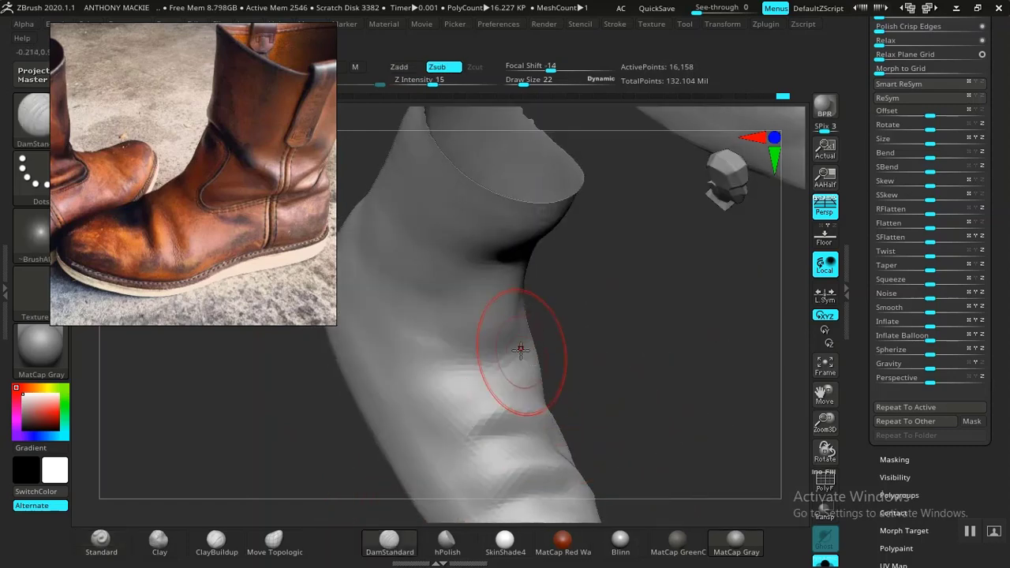
pyautogui.keyDown('alt'); pyautogui.moveTo(633, 413); pyautogui.dragTo(626, 448); pyautogui.keyUp('alt')
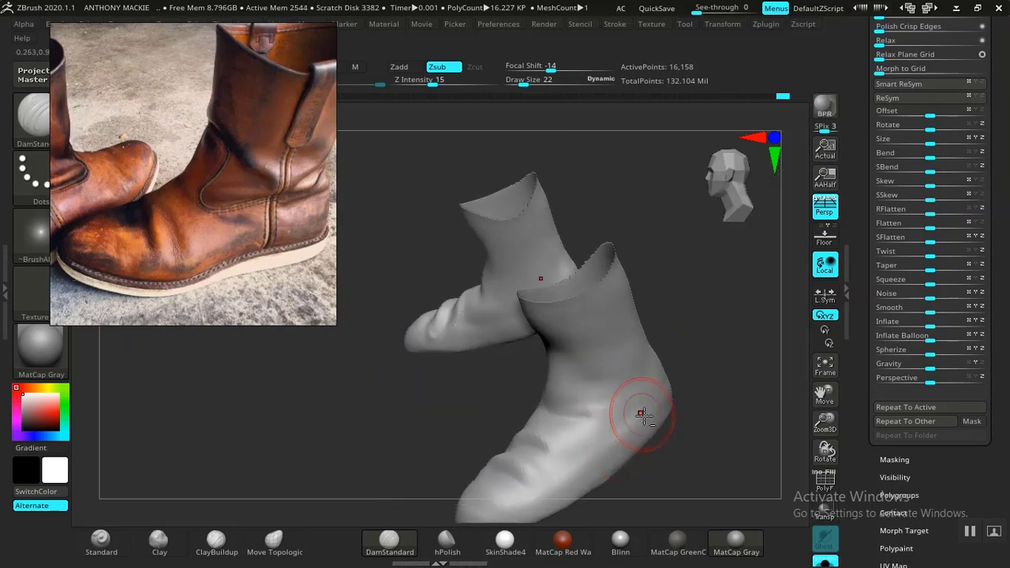
pyautogui.moveTo(707, 451); pyautogui.dragTo(507, 374)
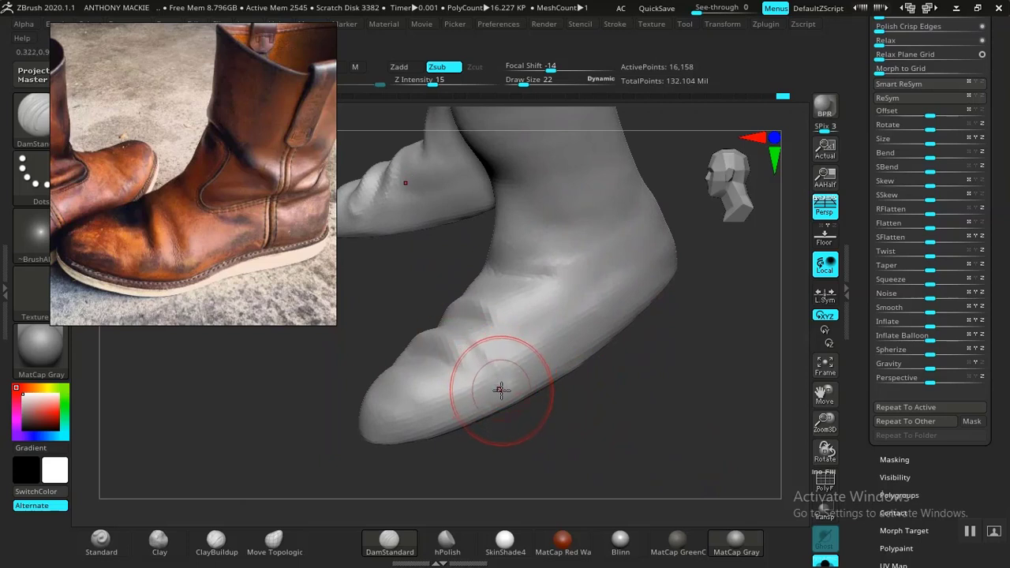
pyautogui.moveTo(594, 418)
pyautogui.mouseDown()
pyautogui.moveTo(615, 450)
pyautogui.moveTo(505, 386)
pyautogui.mouseUp()
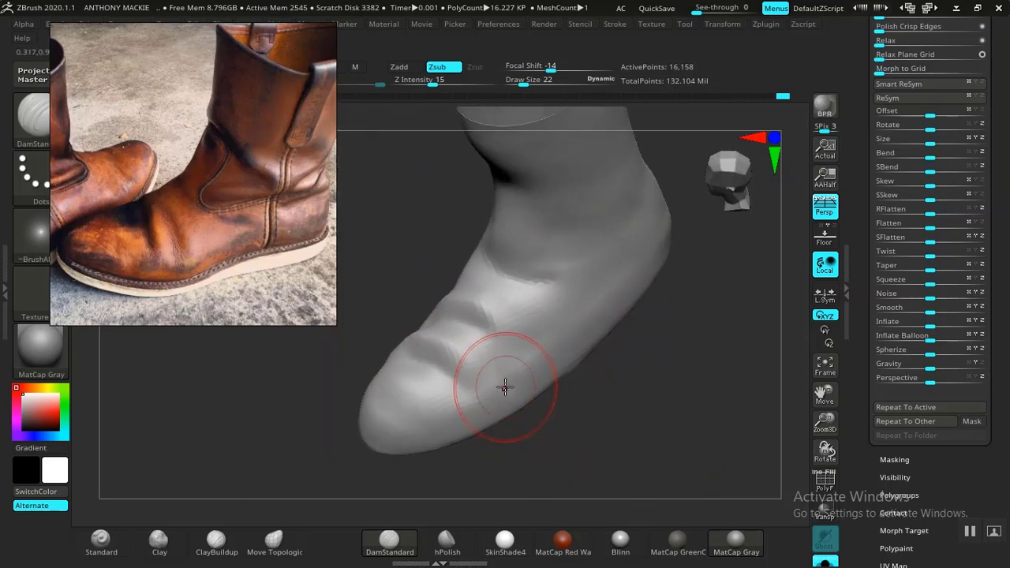
# - Build up the side of the toe folds with the Clay brush and smooth the added volume into the boot
pyautogui.click(217, 539)
pyautogui.click(159, 539)
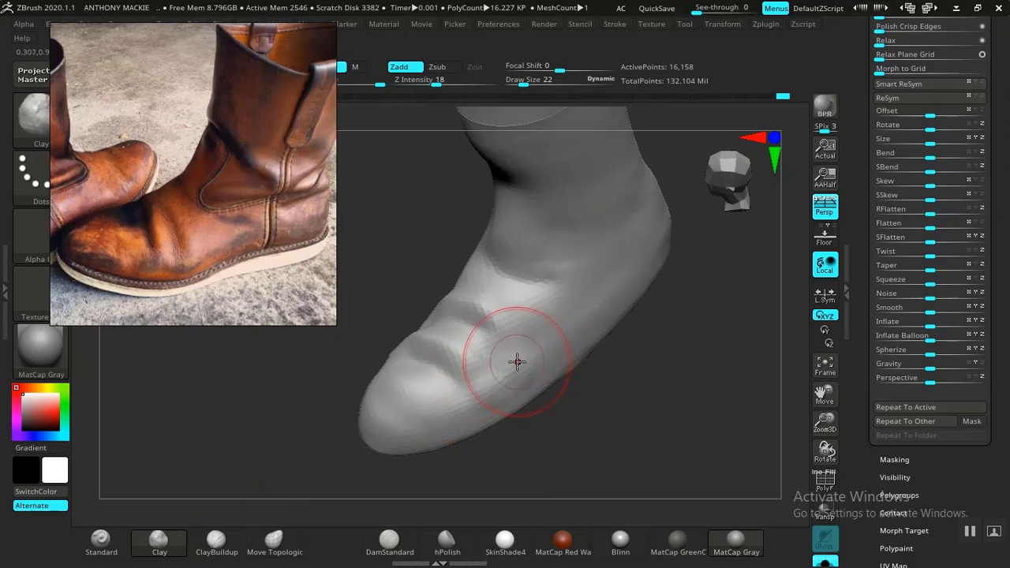
pyautogui.press('shift')
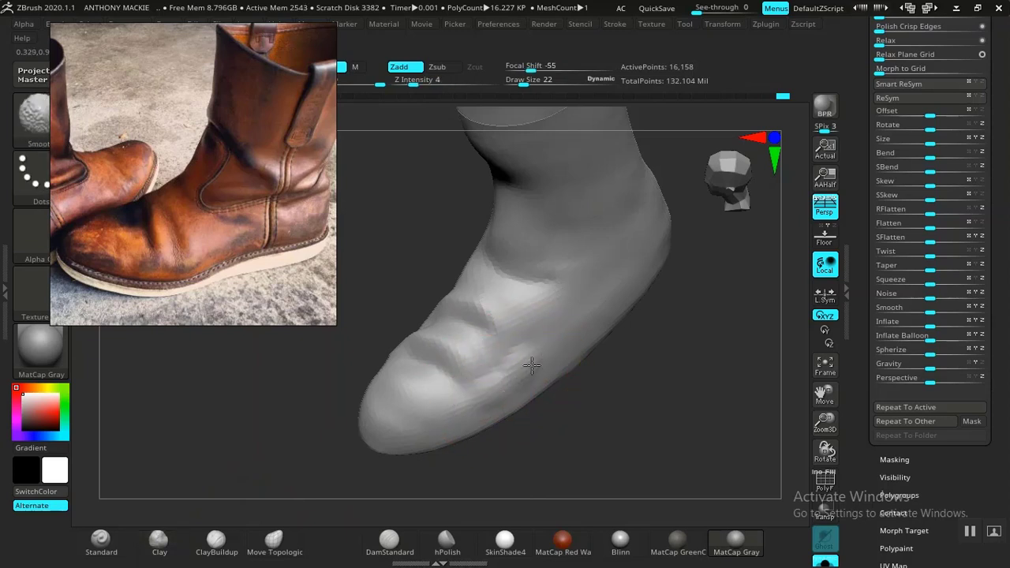
pyautogui.keyDown('shift'); pyautogui.moveTo(510, 375); pyautogui.dragTo(481, 387); pyautogui.keyUp('shift')
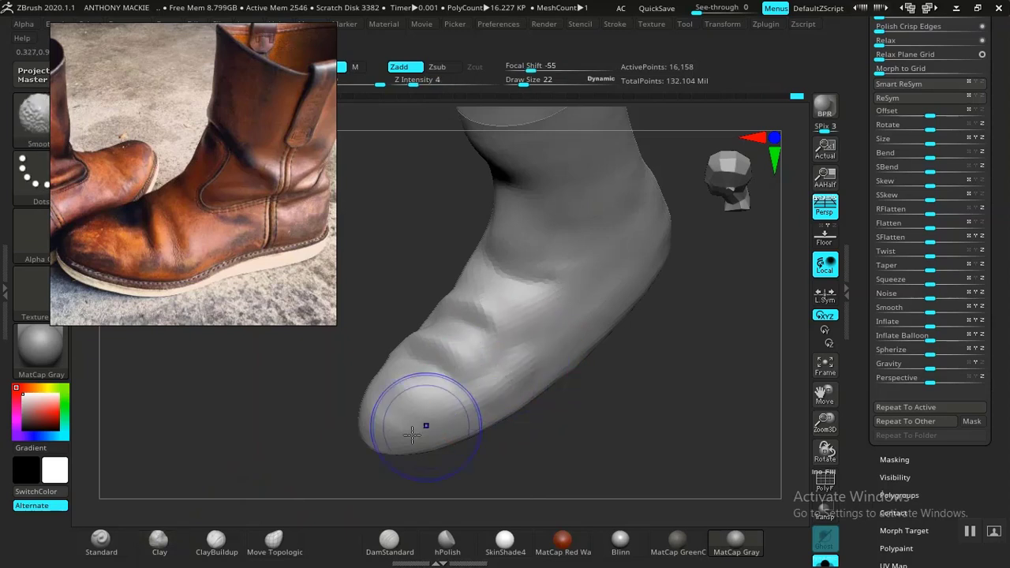
# - Sharpen the side of the toe creases with DamStandard and return to the Standard brush at draw size 30
pyautogui.click(377, 552)
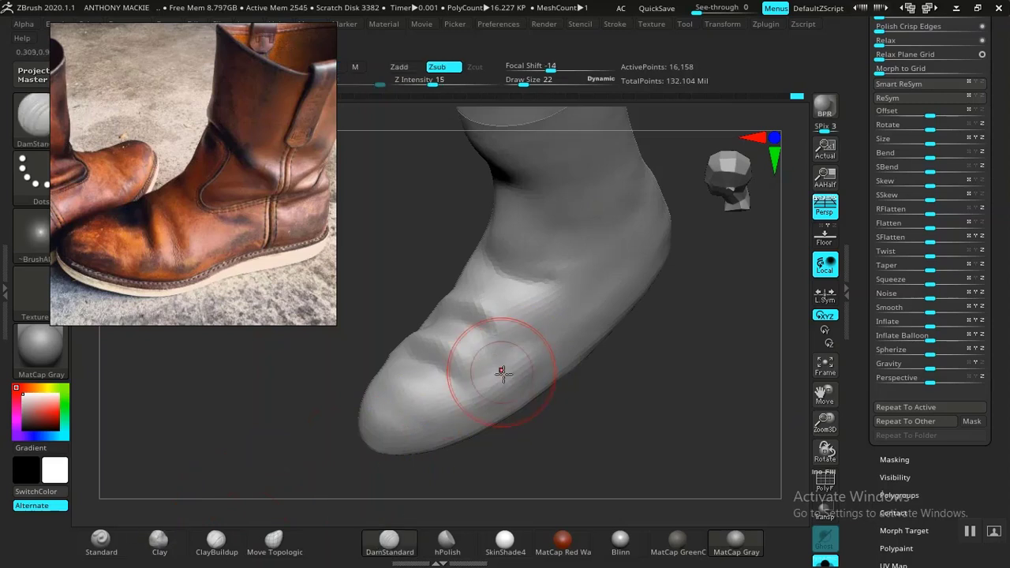
pyautogui.moveTo(588, 402)
pyautogui.mouseDown()
pyautogui.moveTo(597, 408)
pyautogui.moveTo(569, 360)
pyautogui.moveTo(602, 402)
pyautogui.moveTo(572, 383)
pyautogui.mouseUp()
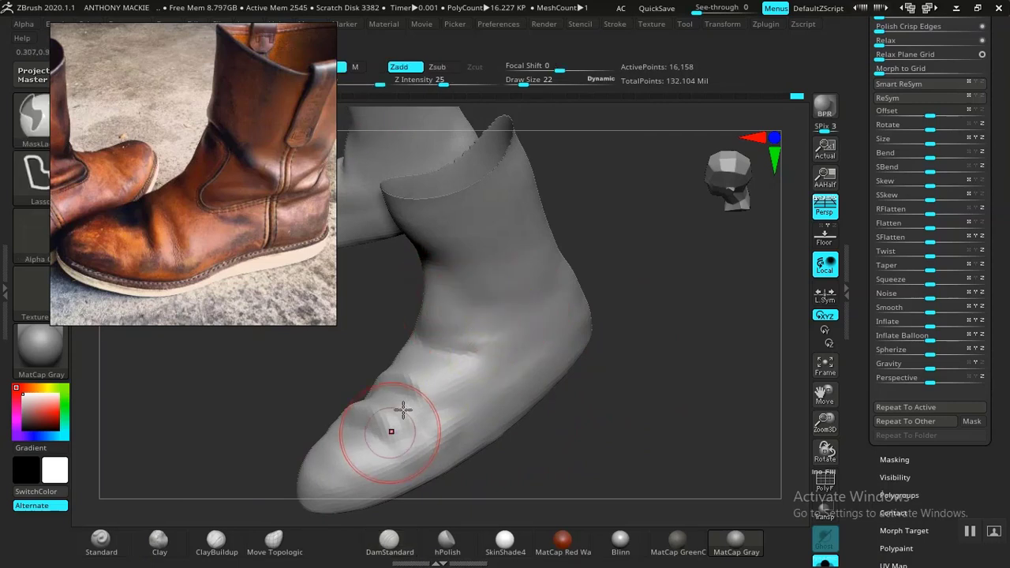
pyautogui.click(100, 543)
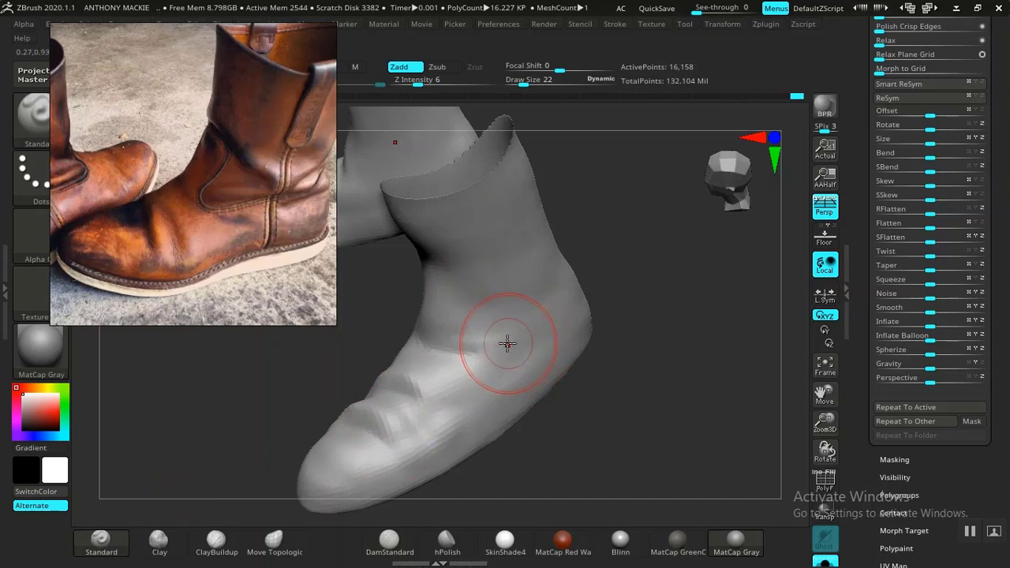
pyautogui.press(']')
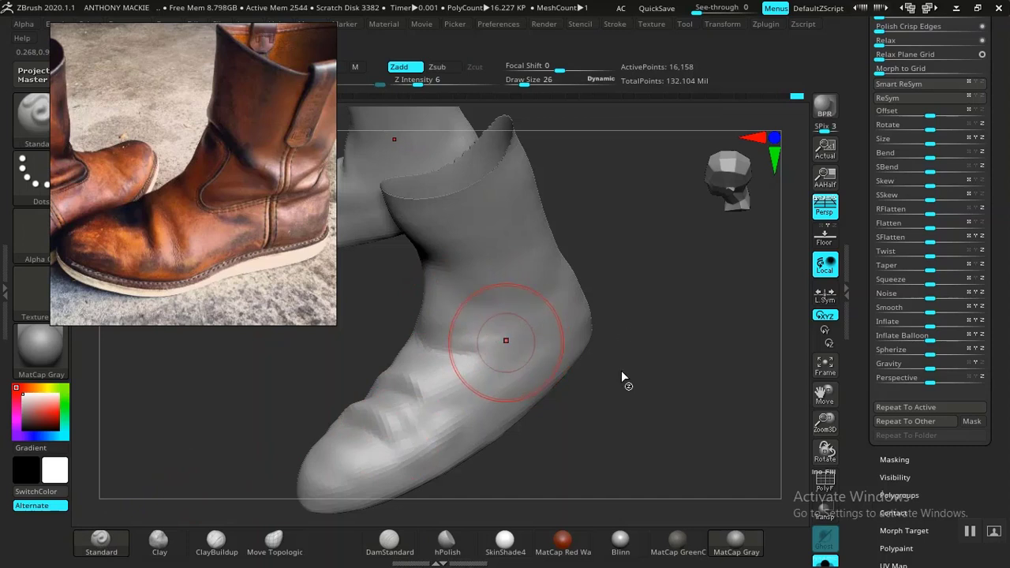
pyautogui.moveTo(621, 377)
pyautogui.mouseDown()
pyautogui.moveTo(621, 397)
pyautogui.moveTo(597, 413)
pyautogui.moveTo(607, 406)
pyautogui.moveTo(607, 422)
pyautogui.mouseUp()
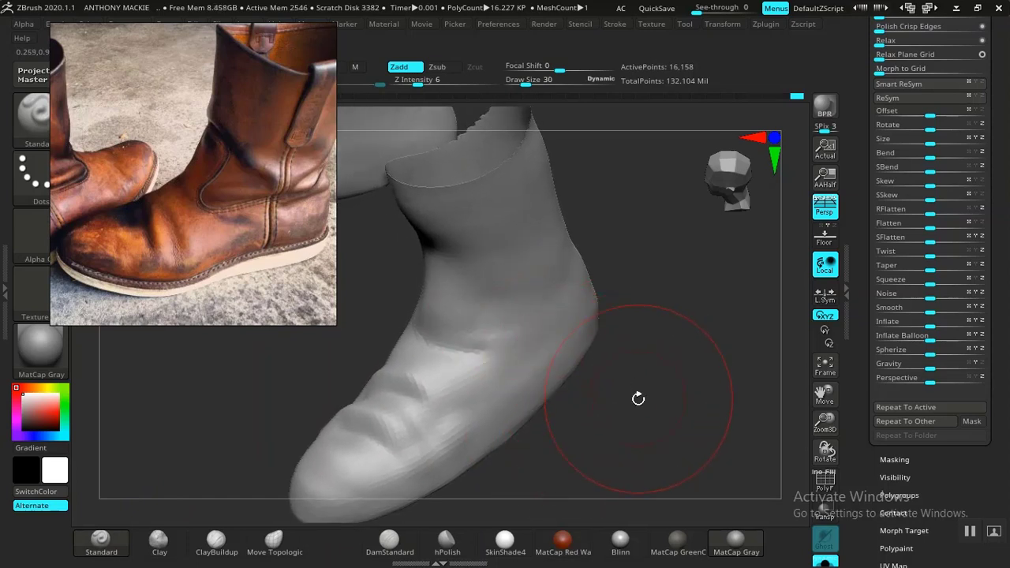
pyautogui.moveTo(637, 399); pyautogui.dragTo(523, 337)
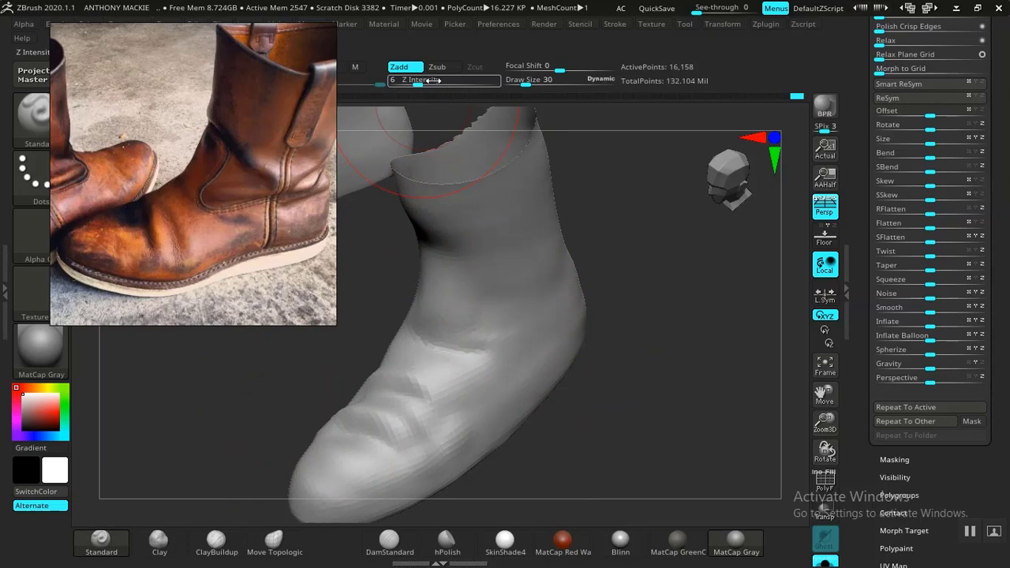
# - Raise two folds from the ankle front along the boot's side with the Standard brush at Z intensity 15 and draw size 22
pyautogui.moveTo(432, 80); pyautogui.dragTo(444, 79)
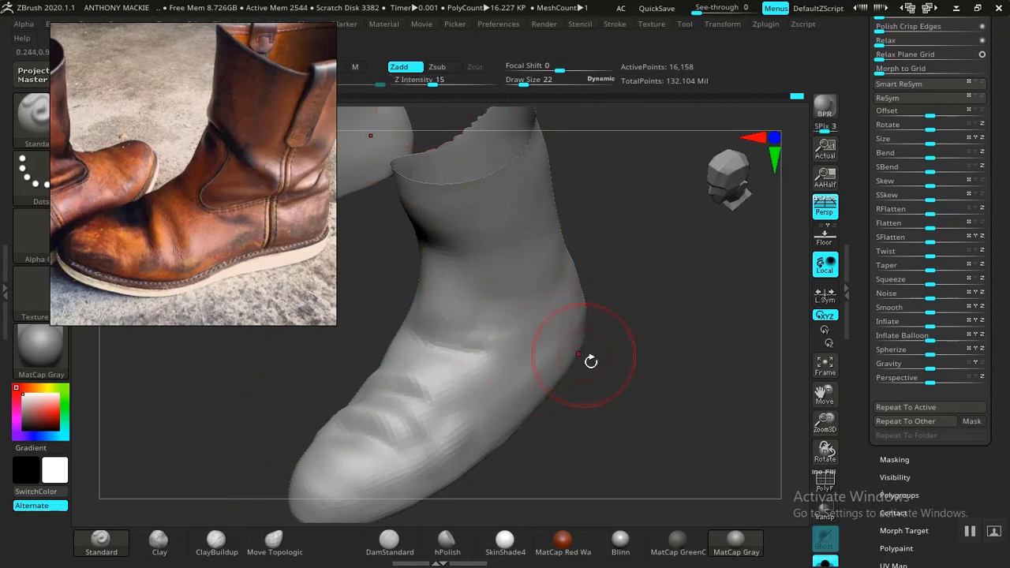
pyautogui.moveTo(616, 413); pyautogui.dragTo(578, 394)
pyautogui.moveTo(539, 305)
pyautogui.mouseDown()
pyautogui.moveTo(475, 283)
pyautogui.moveTo(443, 254)
pyautogui.mouseUp()
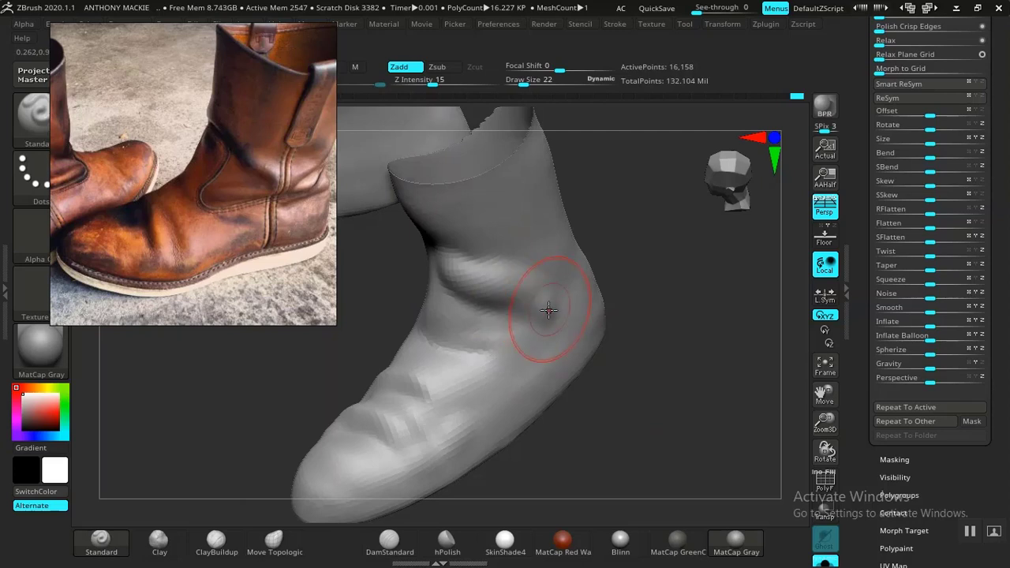
pyautogui.moveTo(540, 325); pyautogui.dragTo(442, 374)
pyautogui.moveTo(629, 426)
pyautogui.mouseDown()
pyautogui.moveTo(611, 450)
pyautogui.moveTo(654, 426)
pyautogui.moveTo(624, 399)
pyautogui.moveTo(619, 358)
pyautogui.moveTo(621, 369)
pyautogui.mouseUp()
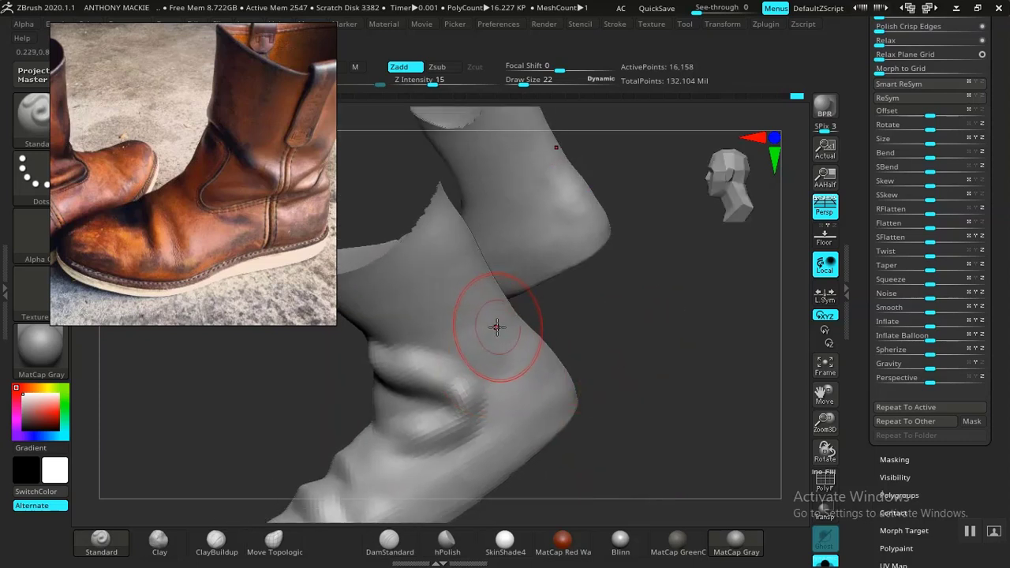
# - Raise a fold running up above the heel and join it to the folds on the ankle's side
pyautogui.moveTo(496, 322); pyautogui.dragTo(484, 381)
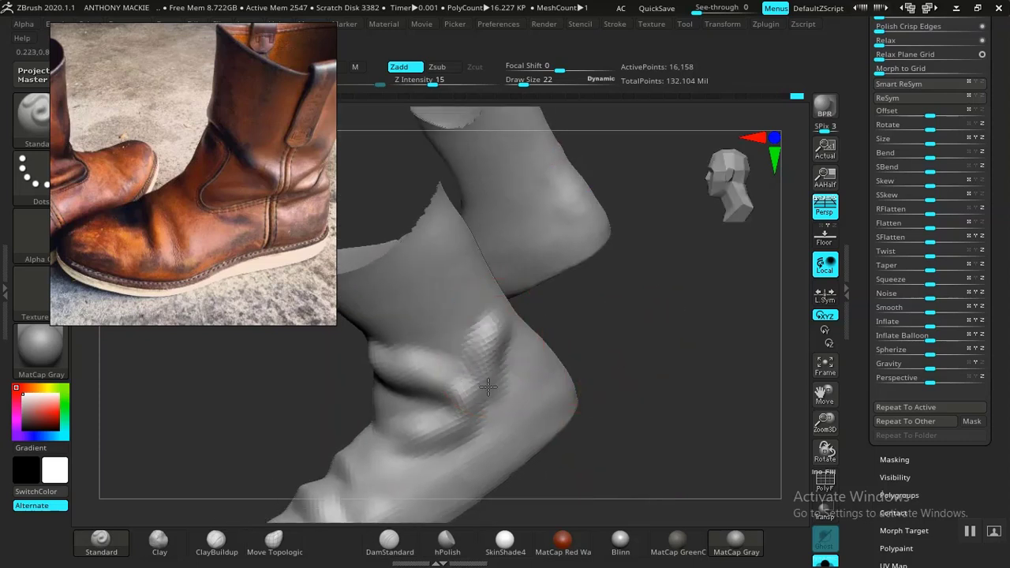
pyautogui.moveTo(571, 360); pyautogui.dragTo(636, 360)
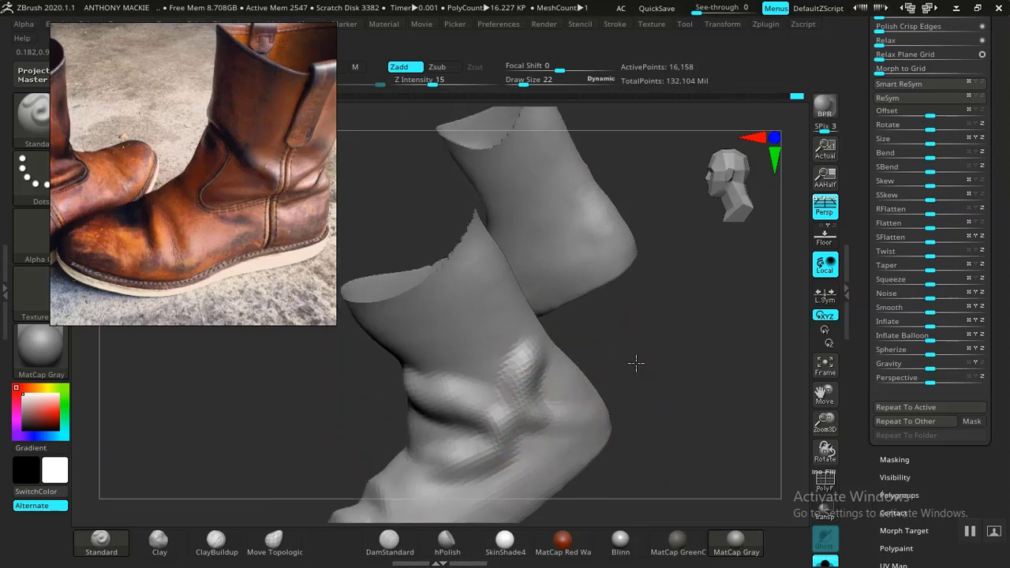
pyautogui.moveTo(514, 349)
pyautogui.mouseDown()
pyautogui.moveTo(494, 372)
pyautogui.moveTo(598, 373)
pyautogui.moveTo(469, 392)
pyautogui.mouseUp()
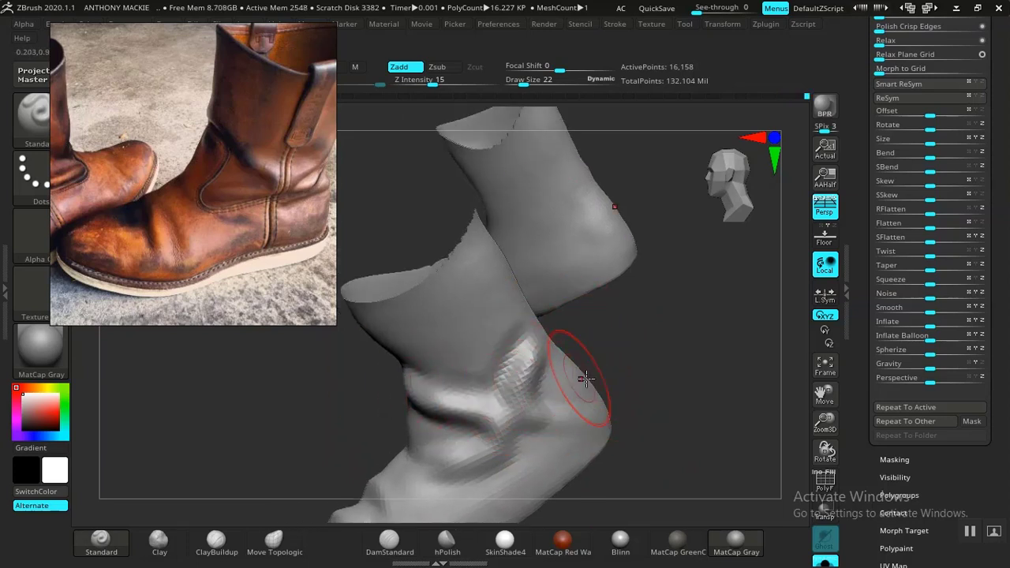
pyautogui.moveTo(582, 376)
pyautogui.mouseDown()
pyautogui.moveTo(579, 356)
pyautogui.moveTo(618, 379)
pyautogui.moveTo(585, 348)
pyautogui.moveTo(597, 406)
pyautogui.moveTo(528, 349)
pyautogui.moveTo(475, 392)
pyautogui.mouseUp()
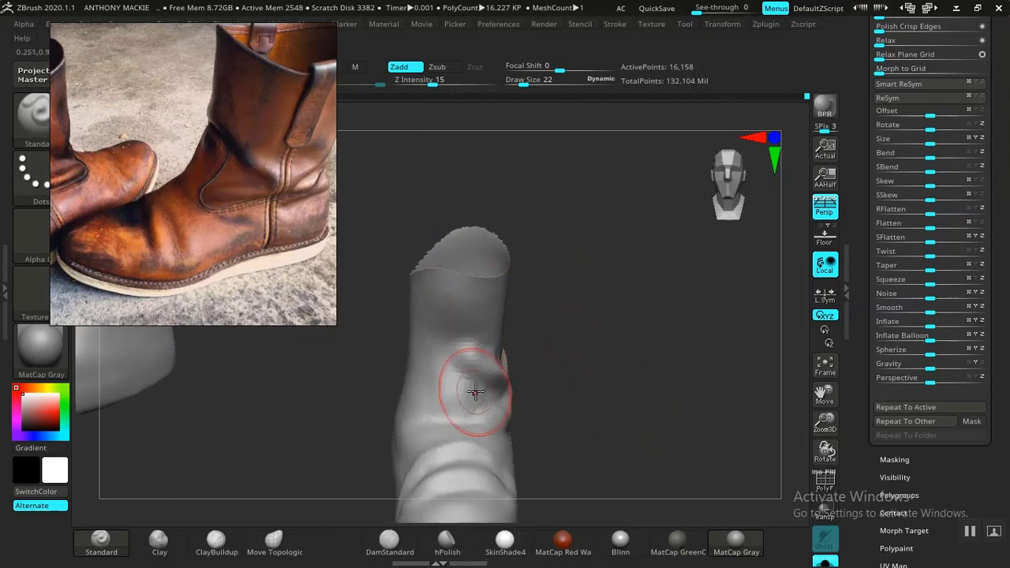
# - Wrap the ankle fold around the front of the boot and up its opposite side with the Standard brush
pyautogui.moveTo(547, 360)
pyautogui.mouseDown()
pyautogui.moveTo(561, 383)
pyautogui.moveTo(545, 395)
pyautogui.moveTo(492, 380)
pyautogui.mouseUp()
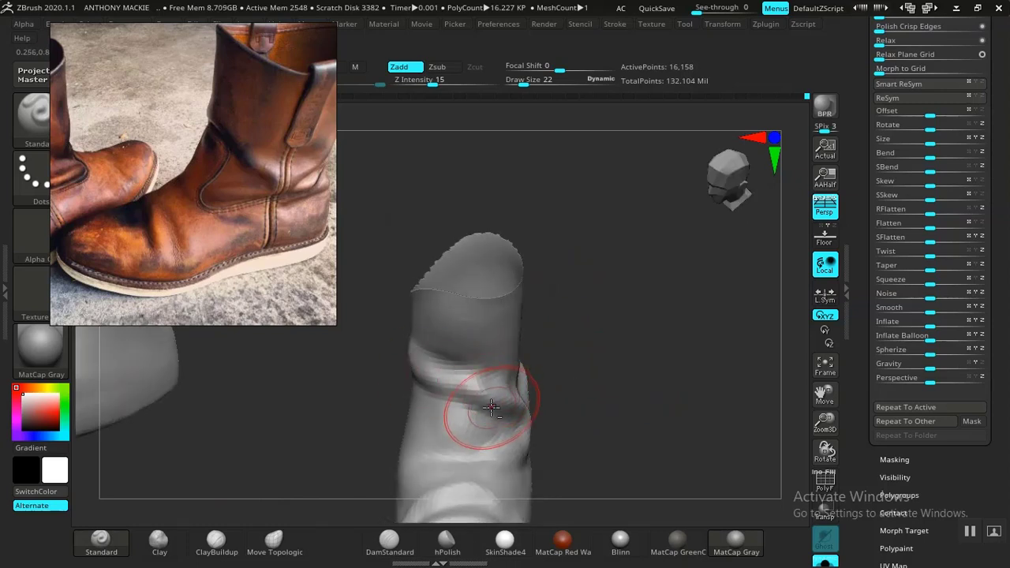
pyautogui.moveTo(584, 384)
pyautogui.mouseDown()
pyautogui.moveTo(624, 374)
pyautogui.moveTo(571, 377)
pyautogui.mouseUp()
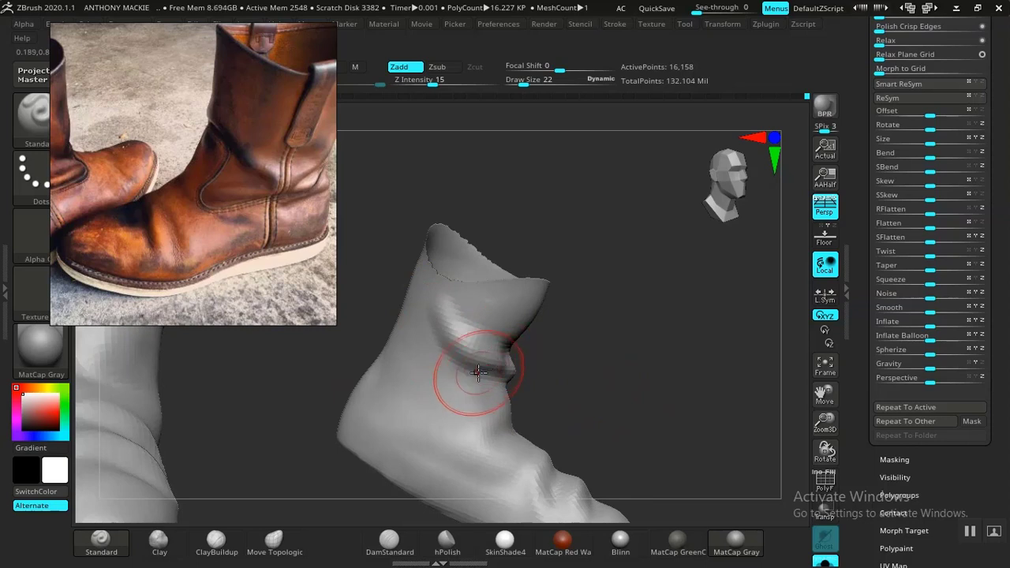
pyautogui.moveTo(616, 417); pyautogui.dragTo(487, 384)
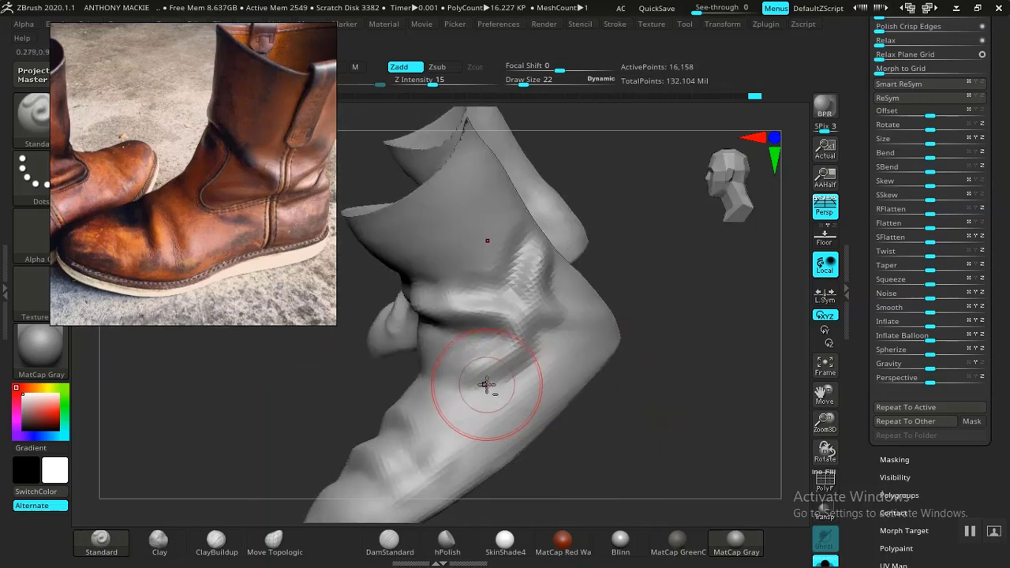
# - Build up the lower diagonal fold and the area toward the heel with the Standard brush at draw size 30
pyautogui.moveTo(624, 418)
pyautogui.mouseDown()
pyautogui.moveTo(593, 431)
pyautogui.moveTo(637, 398)
pyautogui.moveTo(597, 397)
pyautogui.moveTo(569, 313)
pyautogui.moveTo(525, 397)
pyautogui.mouseUp()
pyautogui.press(']')
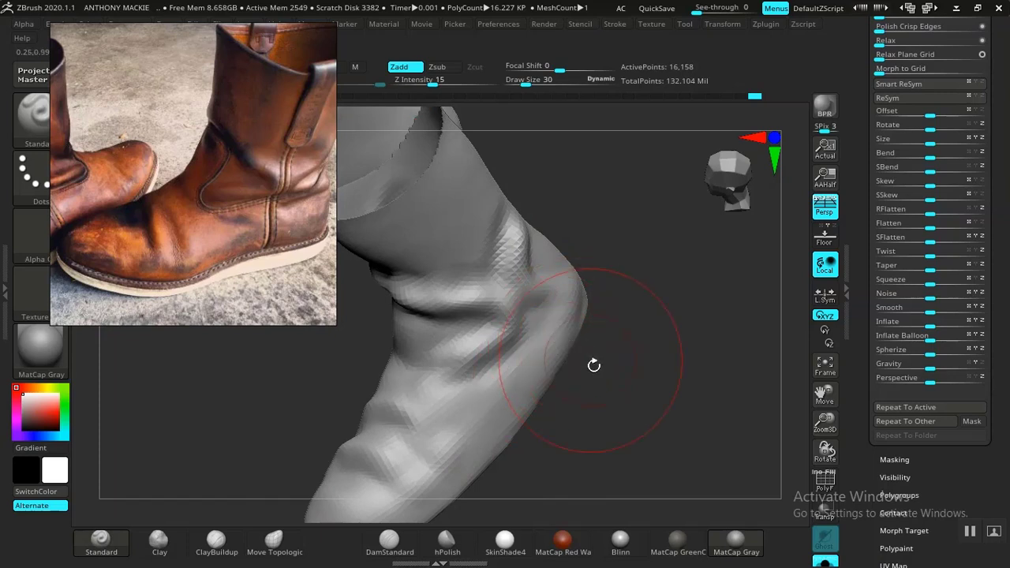
pyautogui.moveTo(591, 376); pyautogui.dragTo(580, 273)
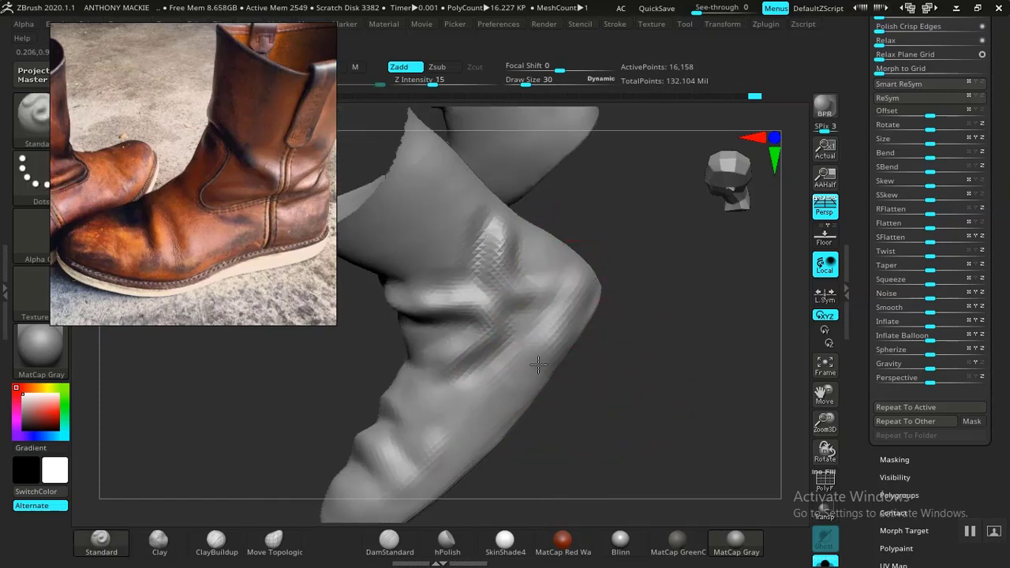
# - Try smoothing the boot's side below the ankle folds and undo the last two strokes
pyautogui.keyDown('shift'); pyautogui.moveTo(509, 401); pyautogui.dragTo(534, 360); pyautogui.keyUp('shift')
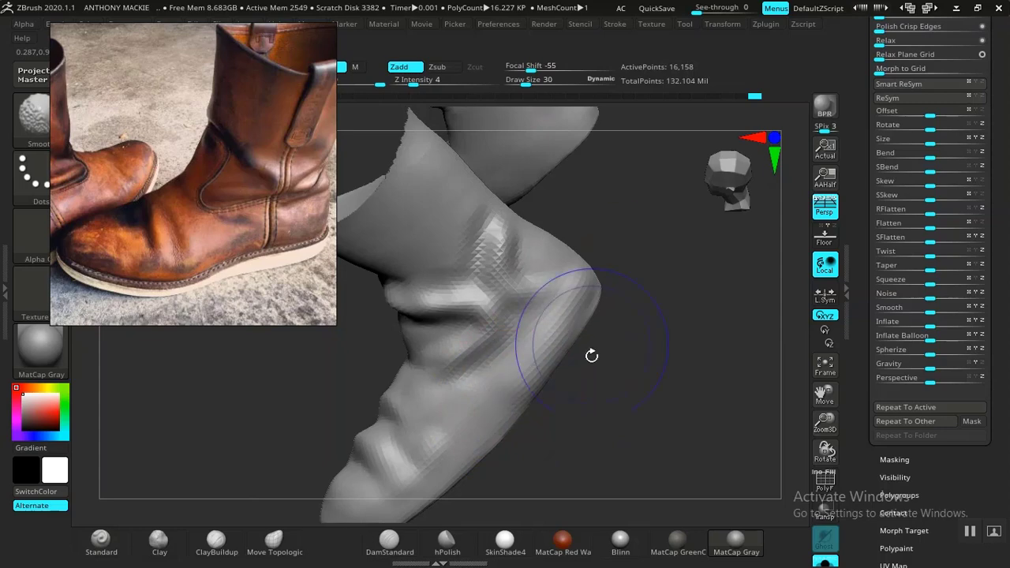
pyautogui.moveTo(592, 356)
pyautogui.mouseDown()
pyautogui.moveTo(636, 372)
pyautogui.moveTo(608, 397)
pyautogui.moveTo(577, 399)
pyautogui.moveTo(580, 413)
pyautogui.moveTo(522, 395)
pyautogui.moveTo(520, 385)
pyautogui.moveTo(496, 403)
pyautogui.moveTo(534, 340)
pyautogui.mouseUp()
pyautogui.hotkey('ctrl', 'z')
pyautogui.hotkey('ctrl', 'z')
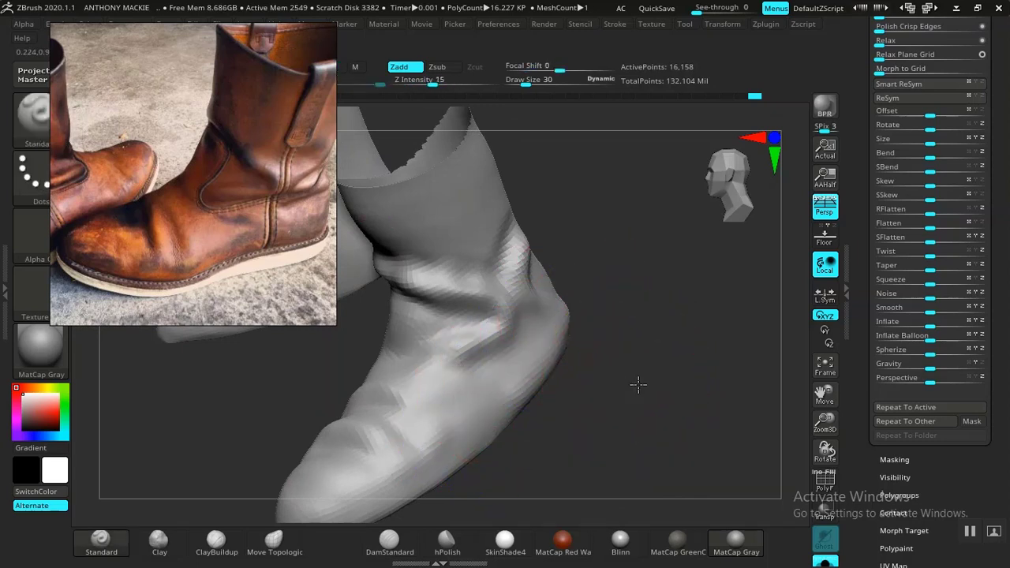
# - Shift the reference photo to the other boot and carve between the matching side's ankle folds with DamStandard
pyautogui.moveTo(638, 384); pyautogui.dragTo(600, 383)
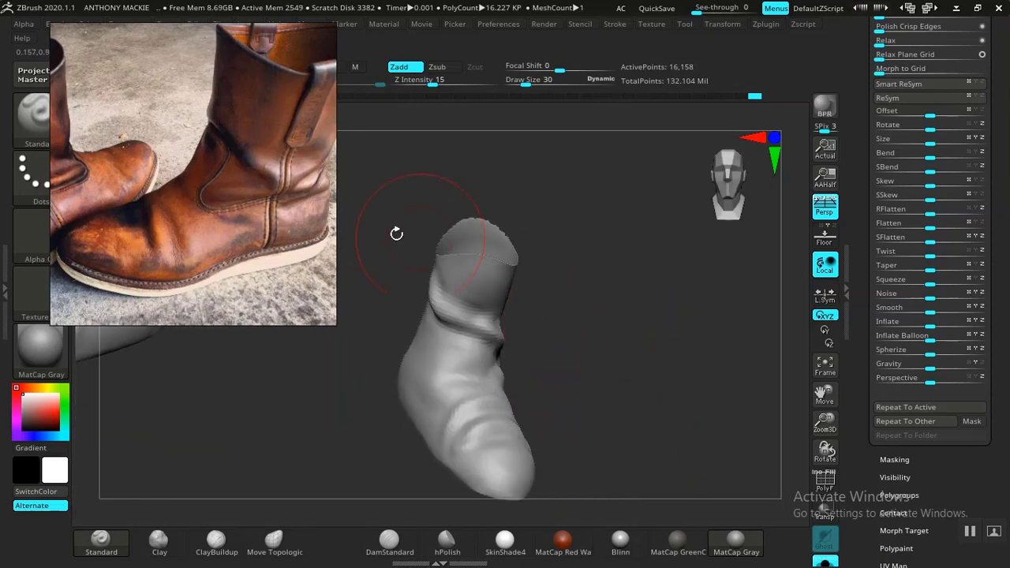
pyautogui.moveTo(213, 177)
pyautogui.mouseDown(button='middle')
pyautogui.moveTo(269, 207)
pyautogui.moveTo(315, 184)
pyautogui.moveTo(197, 188)
pyautogui.mouseUp(button='middle')
pyautogui.moveTo(558, 308); pyautogui.dragTo(375, 423)
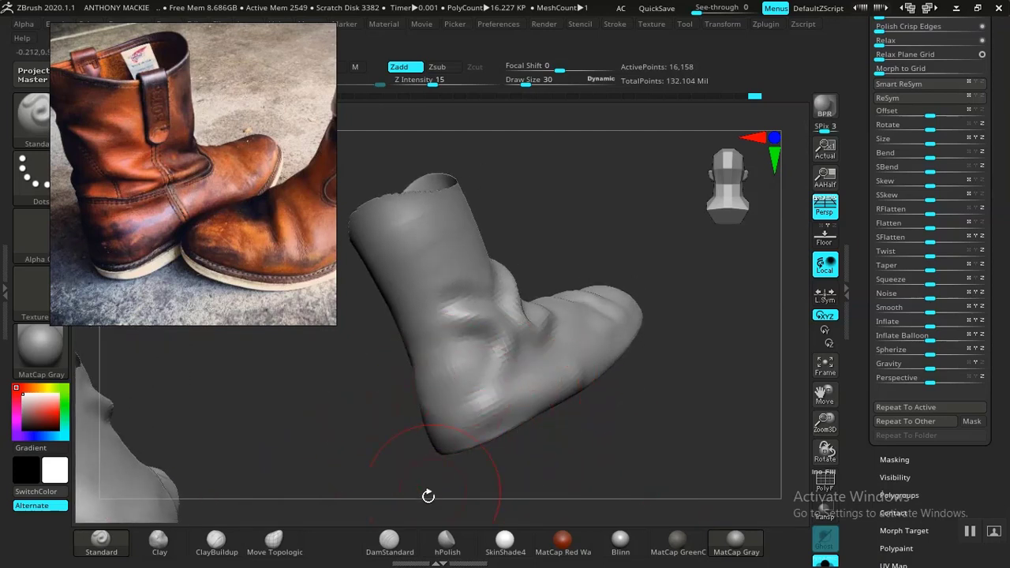
pyautogui.click(389, 542)
pyautogui.moveTo(519, 494); pyautogui.dragTo(530, 456)
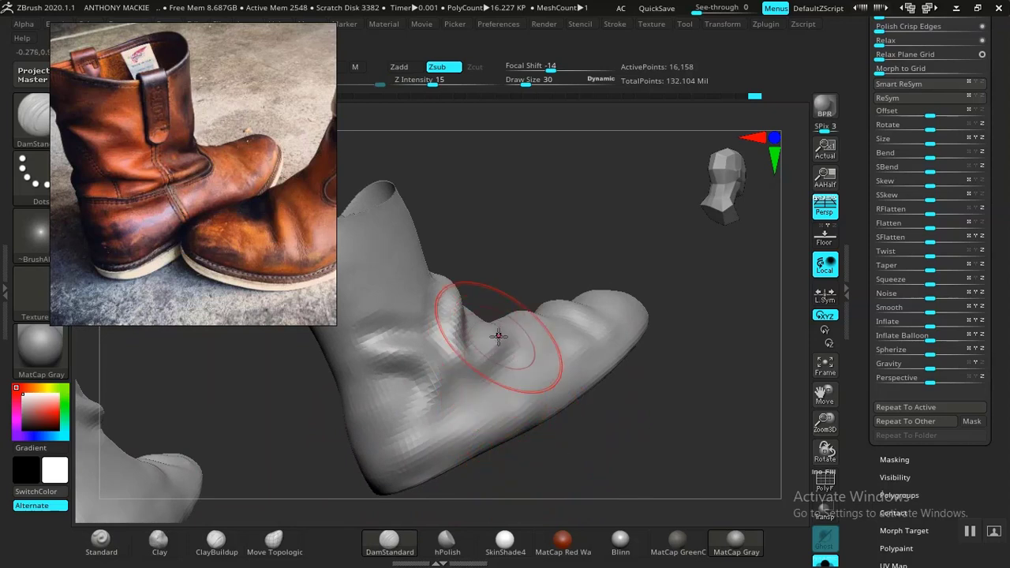
pyautogui.moveTo(450, 379)
pyautogui.mouseDown()
pyautogui.moveTo(444, 385)
pyautogui.moveTo(467, 359)
pyautogui.mouseUp()
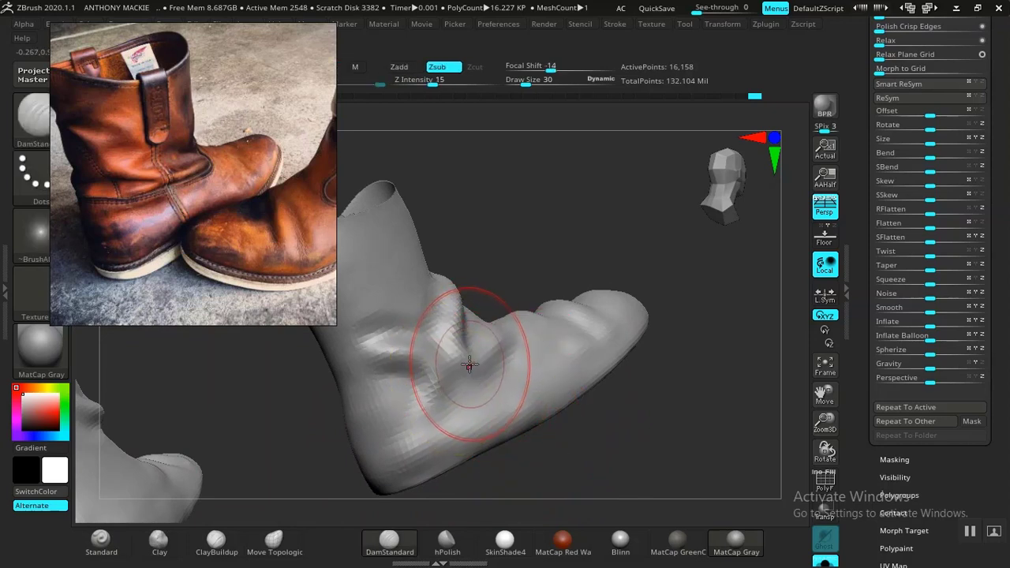
# - Set DamStandard to draw size 14 and Z intensity 25 and carve a sharp crease under the ankle folds back to the heel
pyautogui.press('[')
pyautogui.moveTo(434, 75); pyautogui.dragTo(446, 76)
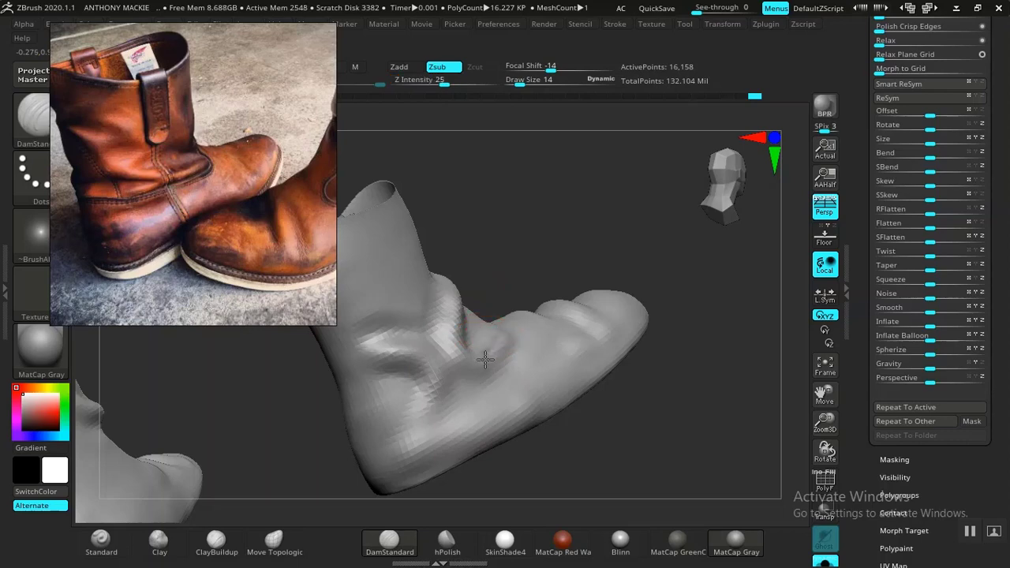
pyautogui.moveTo(425, 398); pyautogui.dragTo(359, 406)
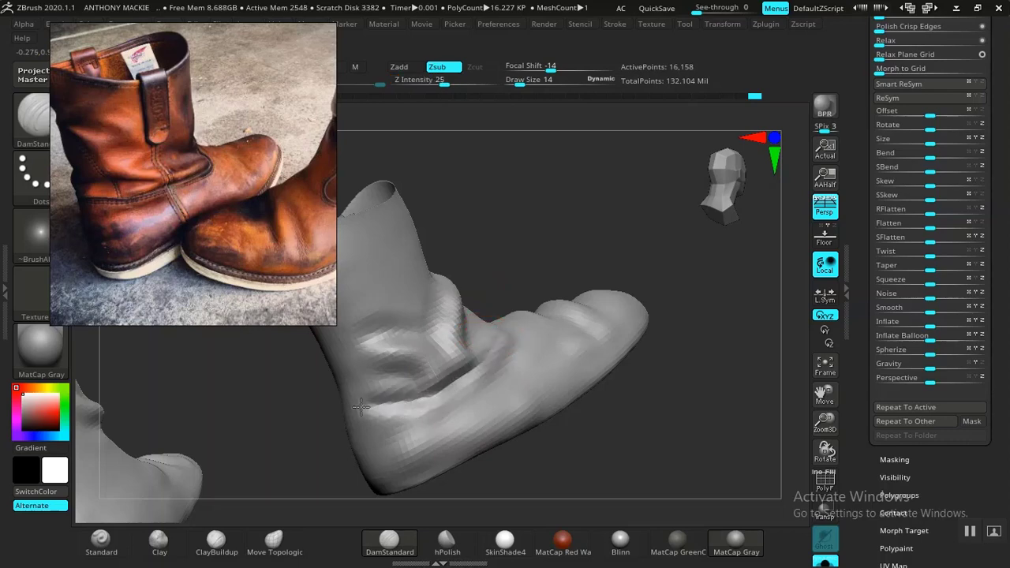
pyautogui.moveTo(593, 449)
pyautogui.mouseDown()
pyautogui.moveTo(548, 501)
pyautogui.moveTo(410, 442)
pyautogui.moveTo(272, 344)
pyautogui.mouseUp()
pyautogui.moveTo(254, 223); pyautogui.dragTo(183, 237, button='middle')
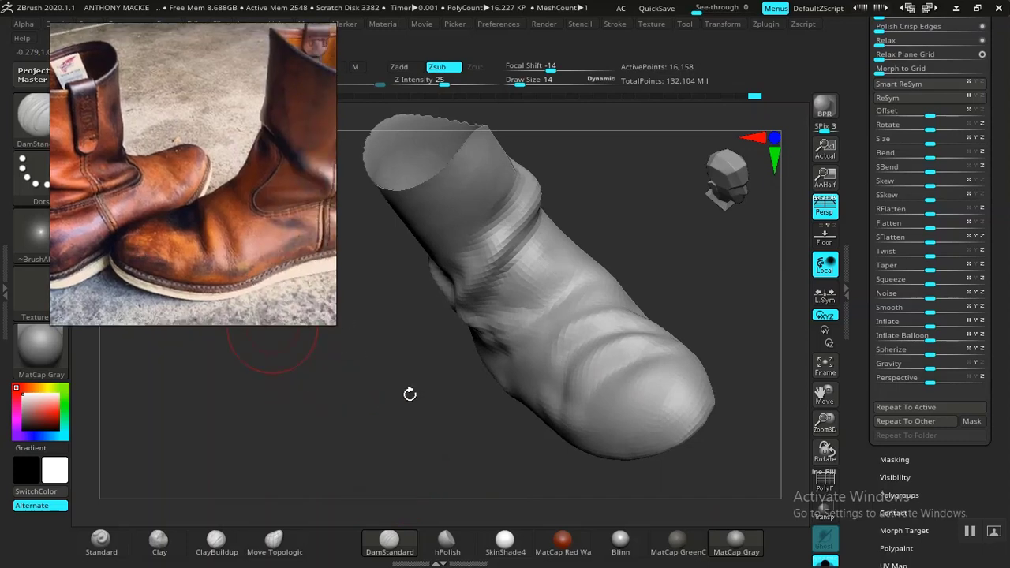
# - Show the tan boots photo as reference and carve around the front end of the lower ankle fold with DamStandard
pyautogui.moveTo(409, 393)
pyautogui.mouseDown()
pyautogui.moveTo(428, 387)
pyautogui.moveTo(431, 419)
pyautogui.moveTo(386, 438)
pyautogui.mouseUp()
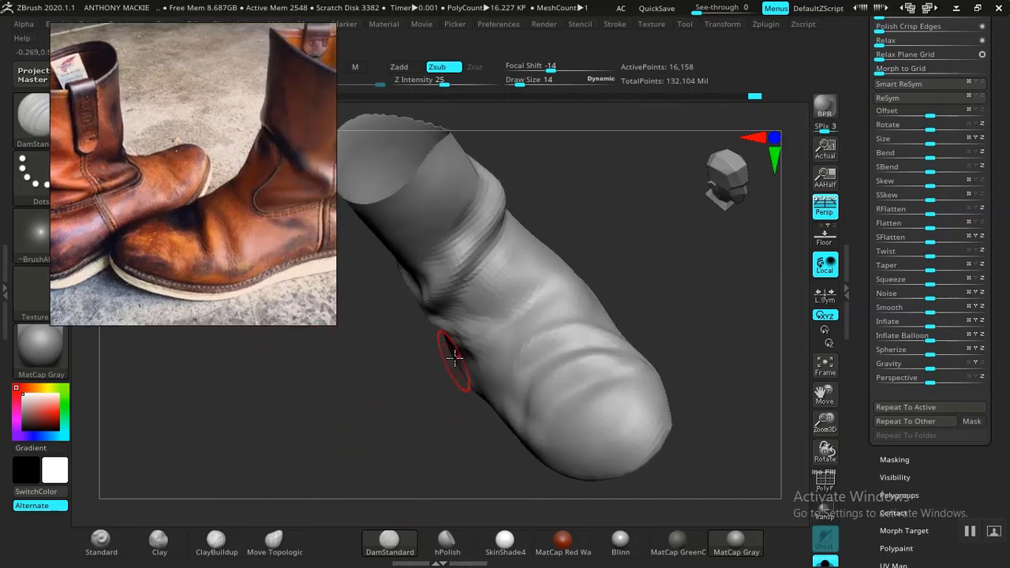
pyautogui.moveTo(423, 387); pyautogui.dragTo(447, 377)
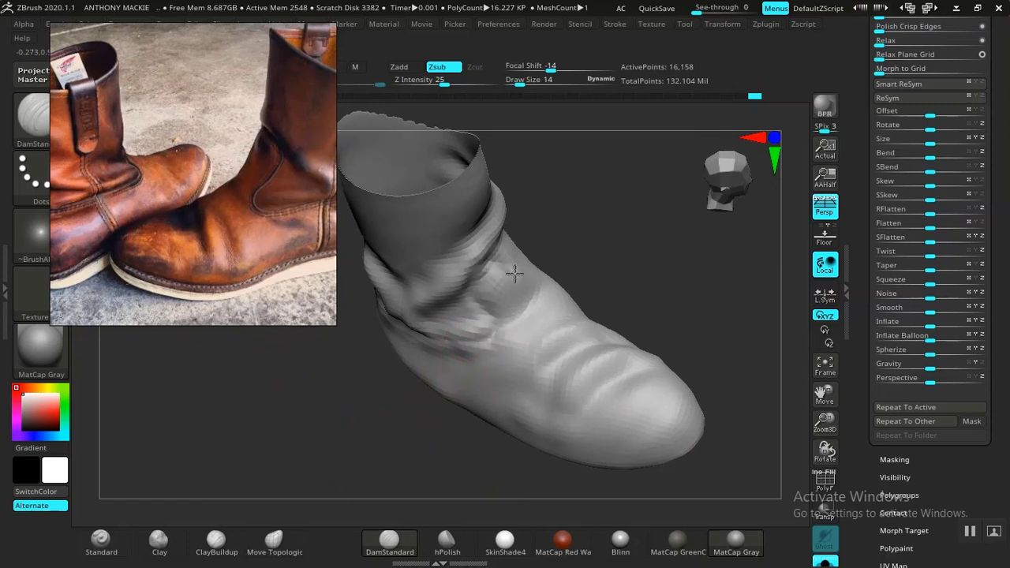
pyautogui.moveTo(660, 324)
pyautogui.mouseDown()
pyautogui.moveTo(699, 360)
pyautogui.moveTo(713, 417)
pyautogui.moveTo(703, 395)
pyautogui.moveTo(681, 405)
pyautogui.moveTo(648, 395)
pyautogui.mouseUp()
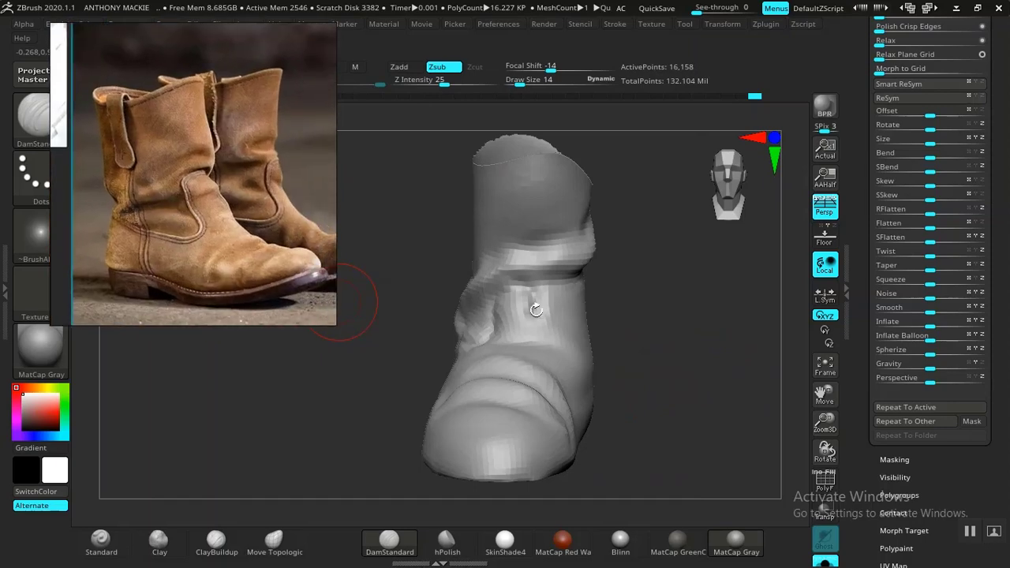
pyautogui.moveTo(656, 348)
pyautogui.mouseDown()
pyautogui.moveTo(654, 361)
pyautogui.moveTo(651, 352)
pyautogui.moveTo(676, 356)
pyautogui.moveTo(735, 333)
pyautogui.moveTo(658, 333)
pyautogui.mouseUp()
pyautogui.moveTo(592, 293)
pyautogui.keyDown('alt'); pyautogui.mouseDown()
pyautogui.moveTo(645, 334)
pyautogui.moveTo(705, 307)
pyautogui.moveTo(476, 333)
pyautogui.mouseUp(); pyautogui.keyUp('alt')
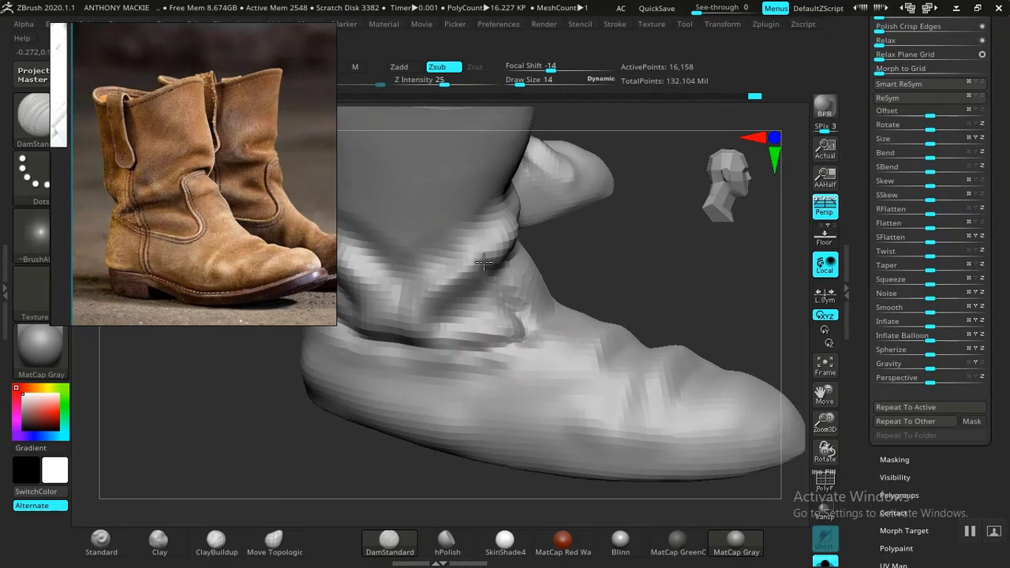
# - Carve a crease from the upper ankle fold down the instep with DamStandard at draw size 14
pyautogui.moveTo(483, 243); pyautogui.dragTo(502, 224)
pyautogui.moveTo(684, 290); pyautogui.dragTo(573, 439)
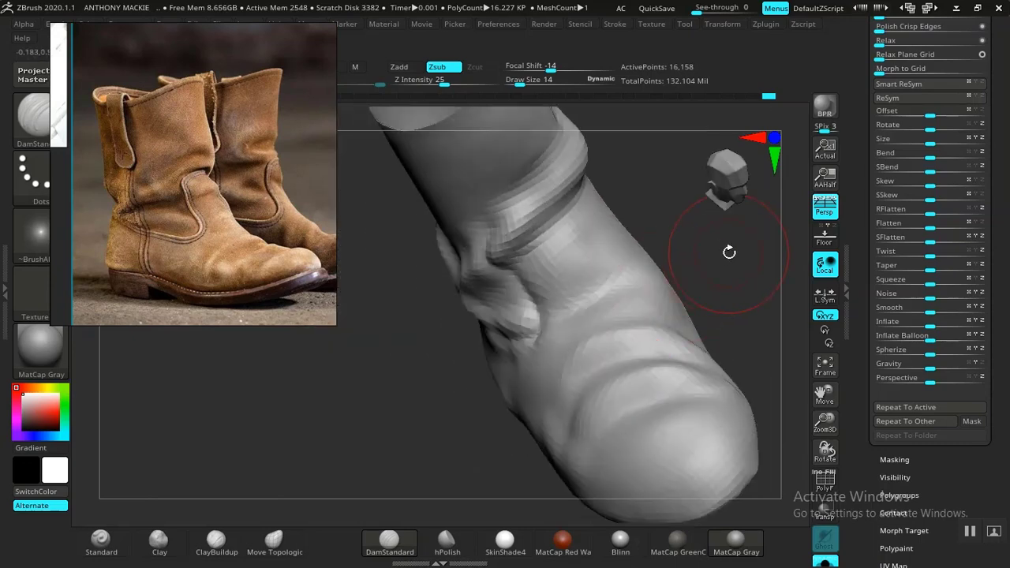
pyautogui.moveTo(728, 252); pyautogui.dragTo(687, 269)
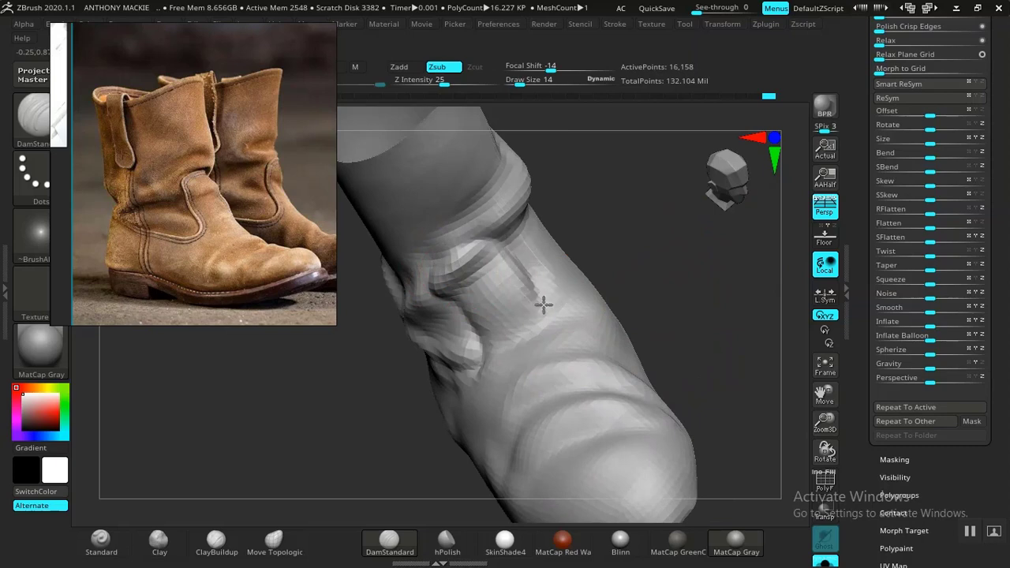
pyautogui.moveTo(681, 311); pyautogui.dragTo(526, 365)
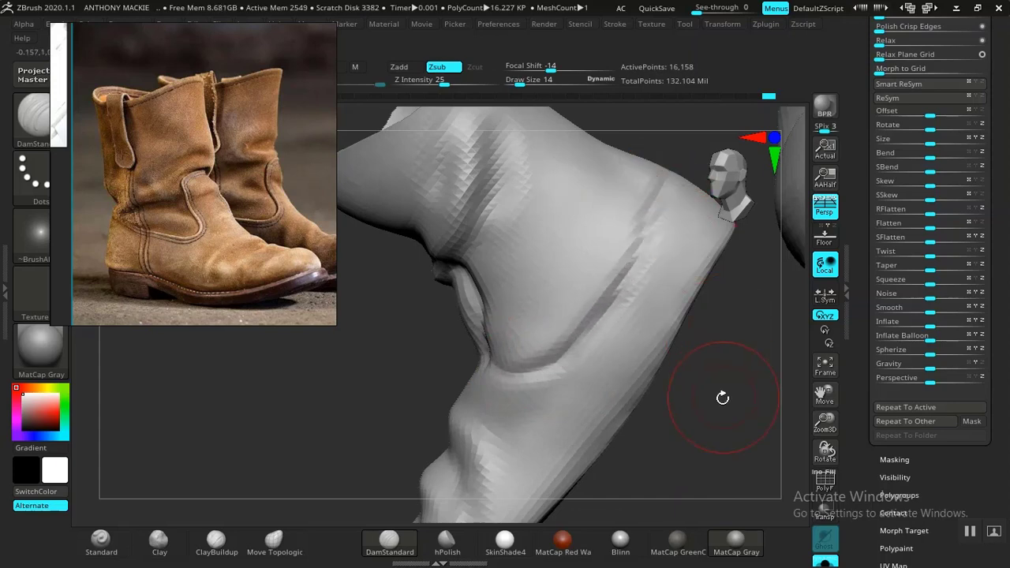
# - Soften the long crease on the boot's other side and refine the grooves around the instep and ankle folds
pyautogui.moveTo(722, 397)
pyautogui.mouseDown()
pyautogui.moveTo(744, 329)
pyautogui.moveTo(702, 365)
pyautogui.moveTo(692, 325)
pyautogui.moveTo(708, 413)
pyautogui.moveTo(667, 354)
pyautogui.moveTo(394, 412)
pyautogui.mouseUp()
pyautogui.press('shift')
pyautogui.moveTo(627, 270); pyautogui.dragTo(605, 303)
pyautogui.moveTo(540, 399)
pyautogui.mouseDown()
pyautogui.moveTo(458, 435)
pyautogui.moveTo(398, 431)
pyautogui.moveTo(314, 401)
pyautogui.mouseUp()
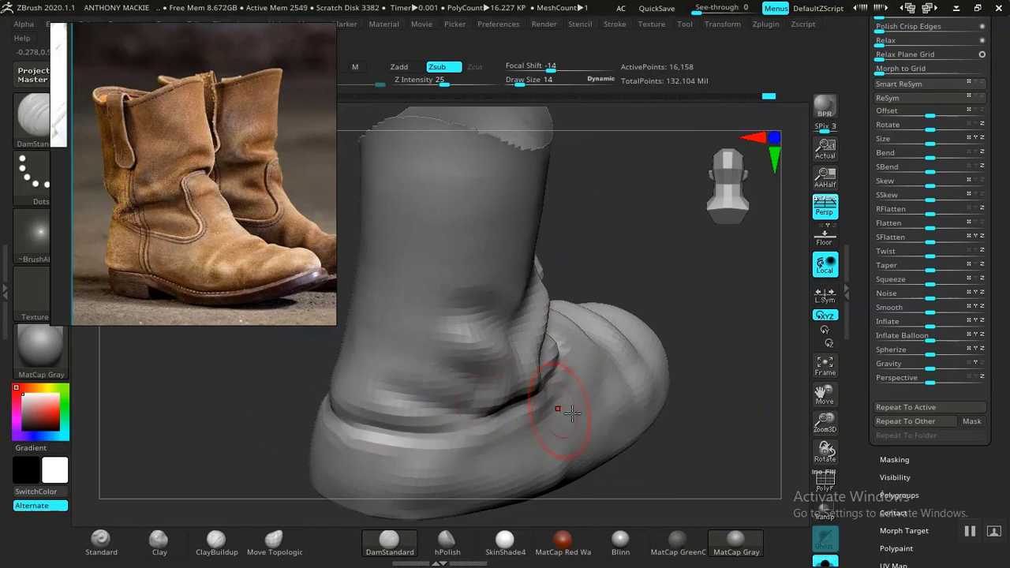
pyautogui.moveTo(653, 449)
pyautogui.mouseDown()
pyautogui.moveTo(597, 379)
pyautogui.moveTo(731, 422)
pyautogui.moveTo(550, 394)
pyautogui.moveTo(507, 400)
pyautogui.moveTo(514, 410)
pyautogui.moveTo(516, 352)
pyautogui.moveTo(513, 446)
pyautogui.moveTo(537, 449)
pyautogui.moveTo(561, 387)
pyautogui.moveTo(574, 430)
pyautogui.moveTo(597, 408)
pyautogui.moveTo(591, 360)
pyautogui.mouseUp()
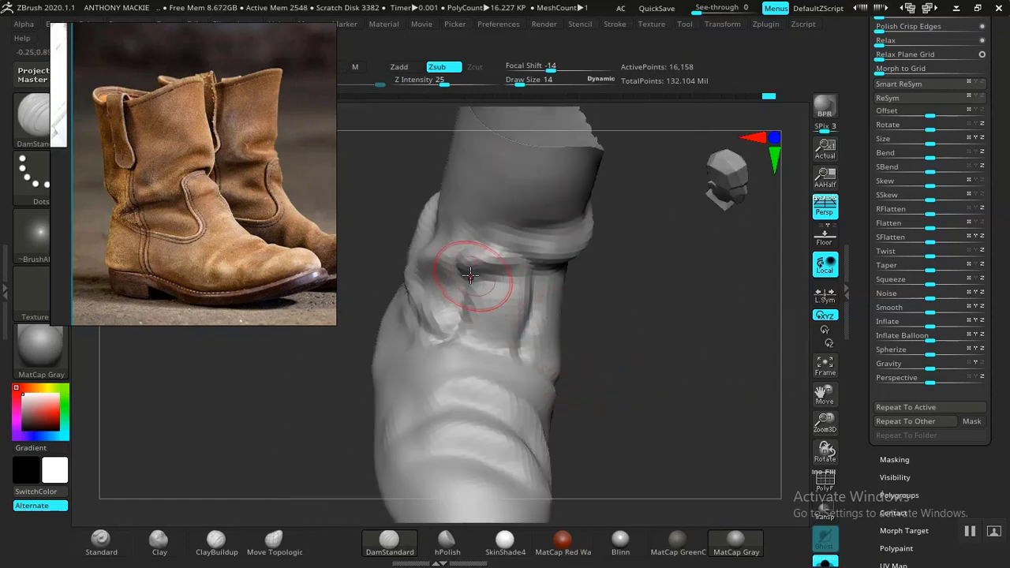
pyautogui.moveTo(643, 381); pyautogui.dragTo(490, 302)
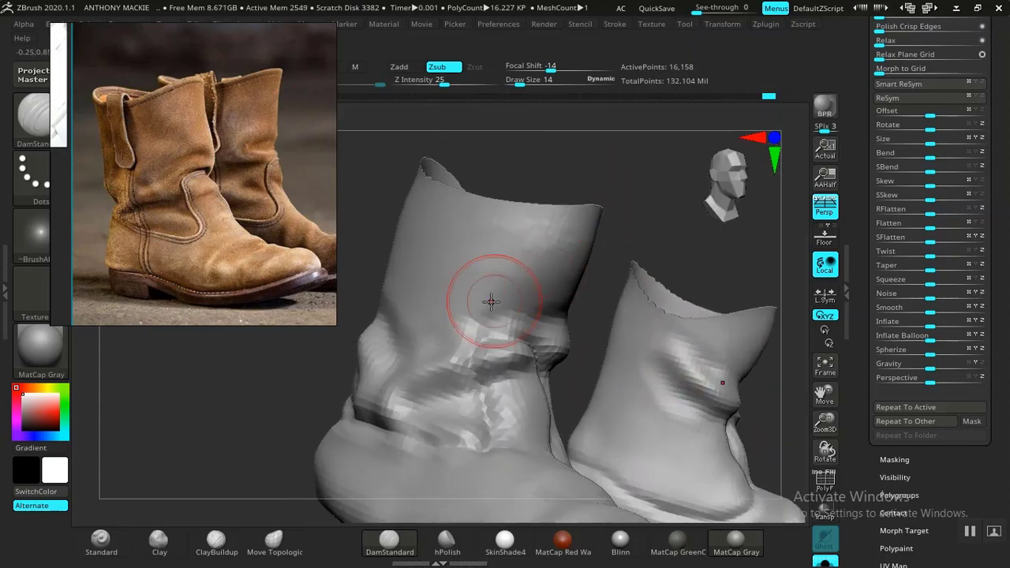
# - Build up the lower shaft above the ankle folds with the Clay brush at draw size 22 and undo the last stroke
pyautogui.click(180, 540)
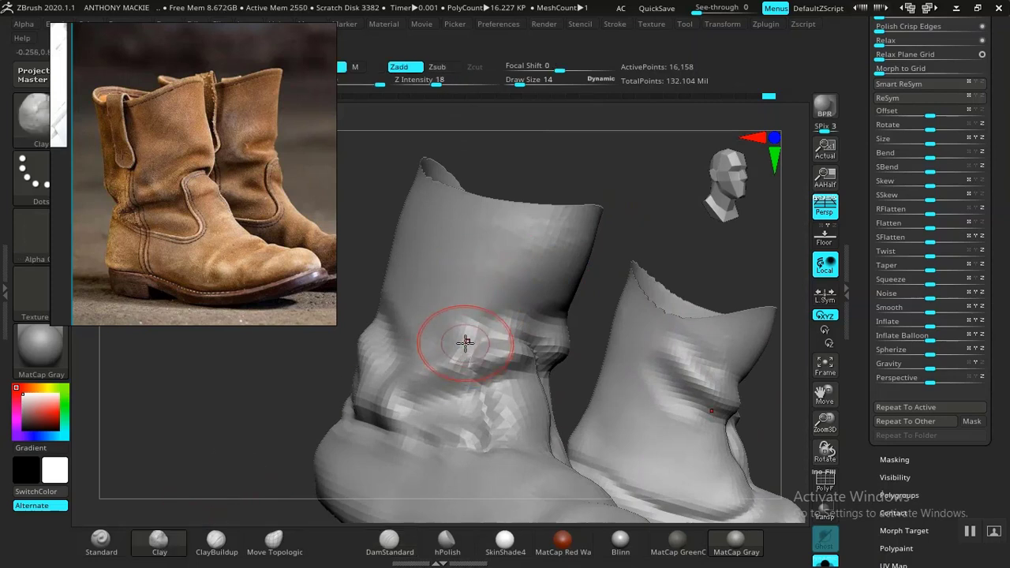
pyautogui.moveTo(585, 171); pyautogui.dragTo(496, 237)
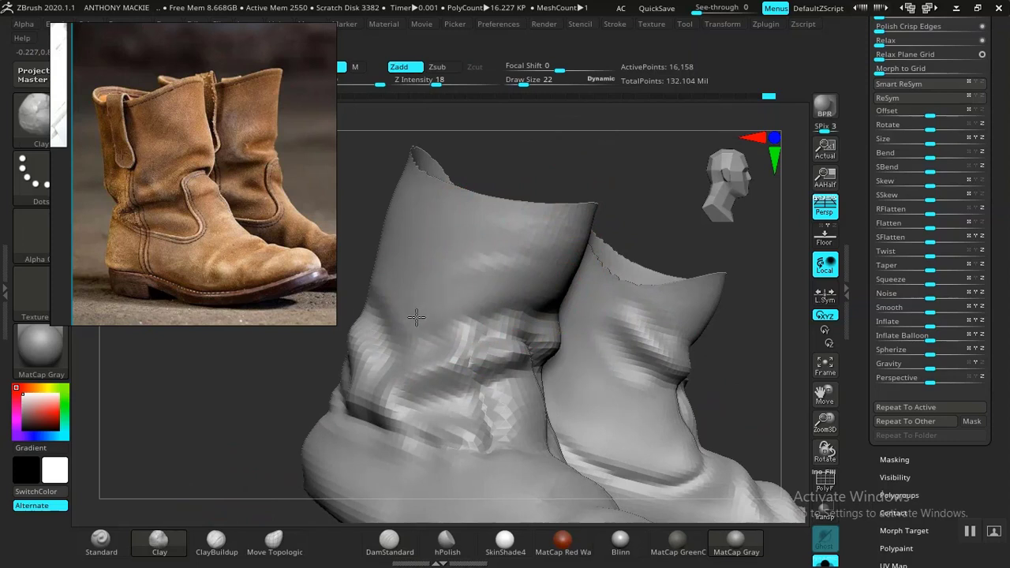
pyautogui.moveTo(417, 317); pyautogui.dragTo(420, 325)
pyautogui.hotkey('ctrl', 'z')
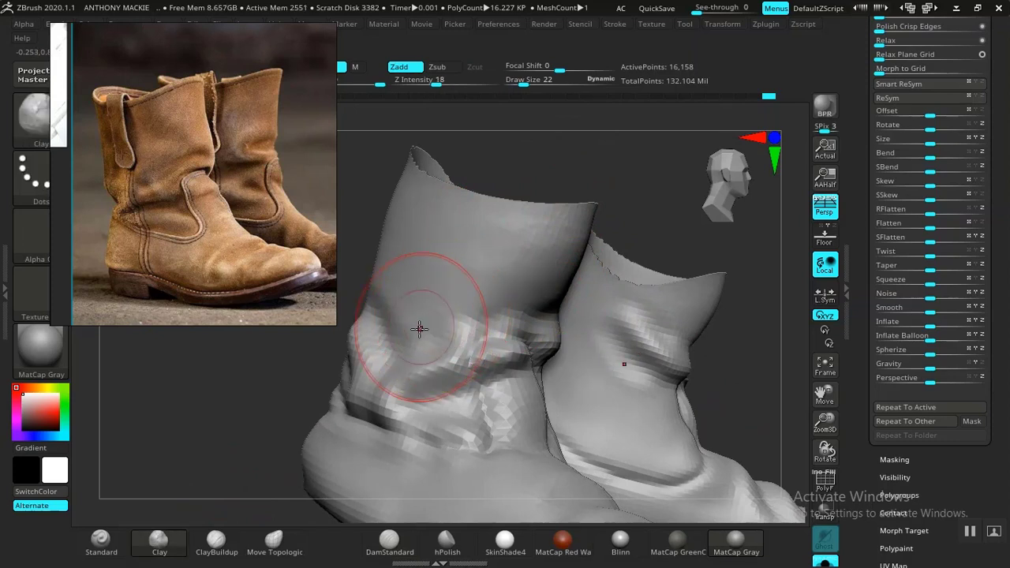
# - Sculpt diagonal folds across the upper shaft with the Standard brush at draw size 22 and Z intensity 15
pyautogui.click(95, 549)
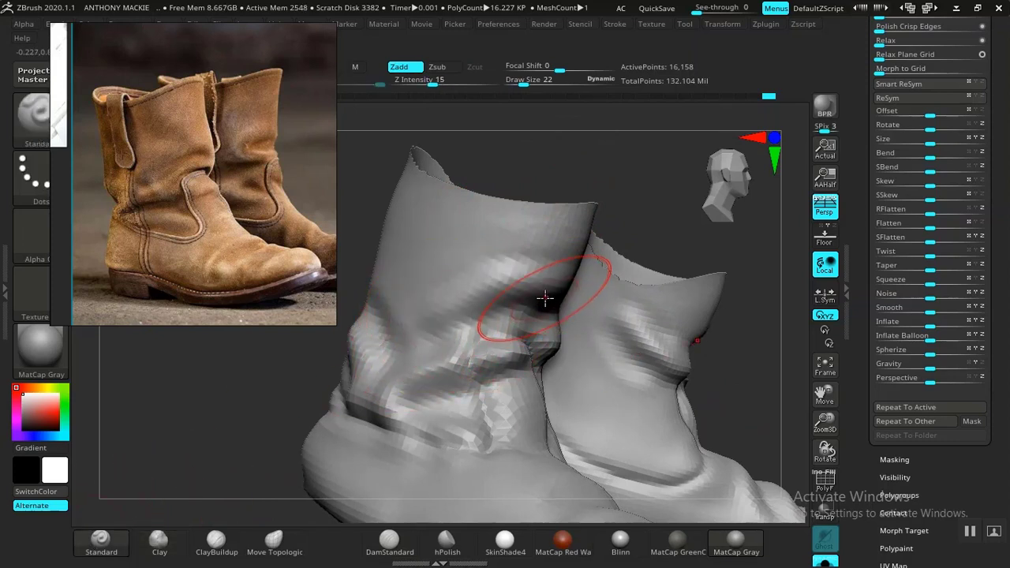
pyautogui.moveTo(544, 298); pyautogui.dragTo(471, 308)
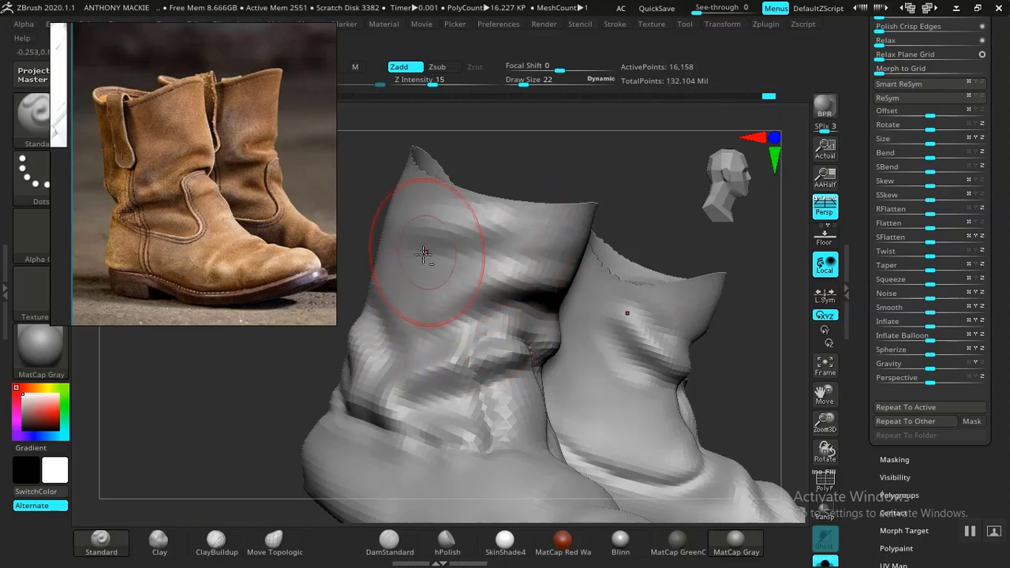
pyautogui.moveTo(589, 167); pyautogui.dragTo(512, 460)
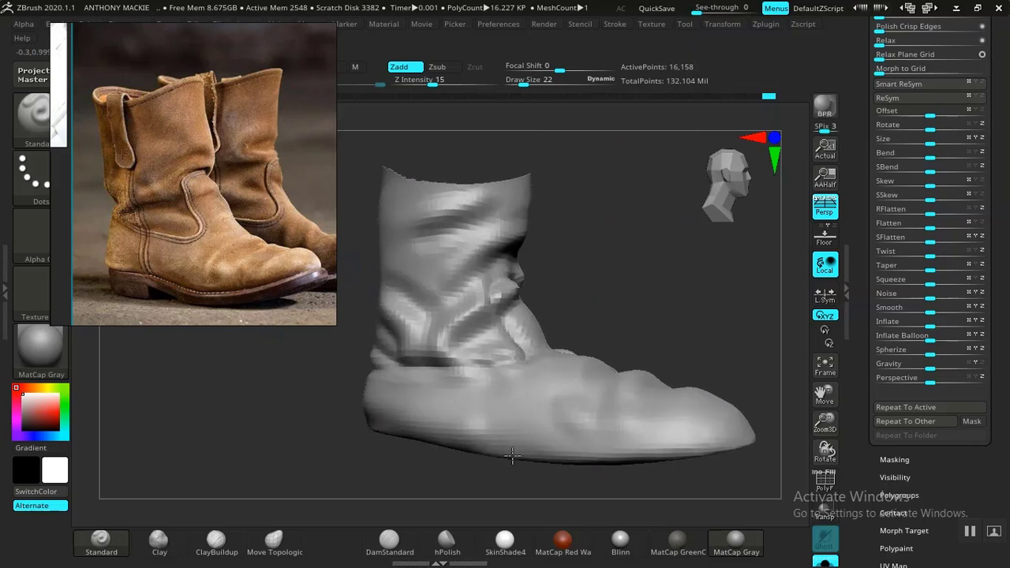
# - Smooth the area around the heel and deepen the crease under the ankle folds with DamStandard at draw size 22
pyautogui.moveTo(333, 419)
pyautogui.mouseDown()
pyautogui.moveTo(318, 417)
pyautogui.moveTo(363, 424)
pyautogui.mouseUp()
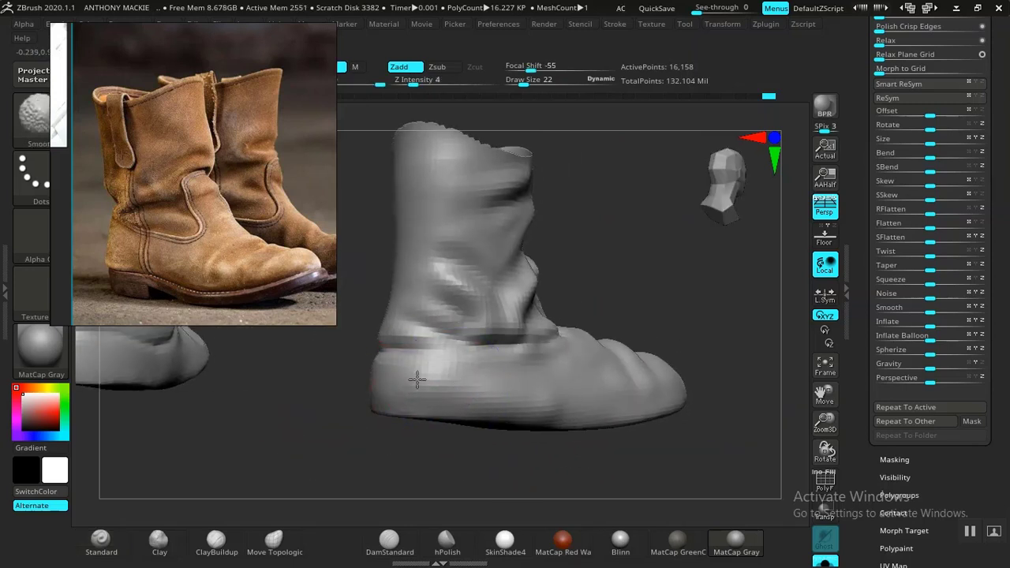
pyautogui.moveTo(430, 434)
pyautogui.mouseDown()
pyautogui.moveTo(394, 473)
pyautogui.moveTo(293, 458)
pyautogui.moveTo(423, 392)
pyautogui.moveTo(365, 424)
pyautogui.moveTo(374, 497)
pyautogui.mouseUp()
pyautogui.click(387, 543)
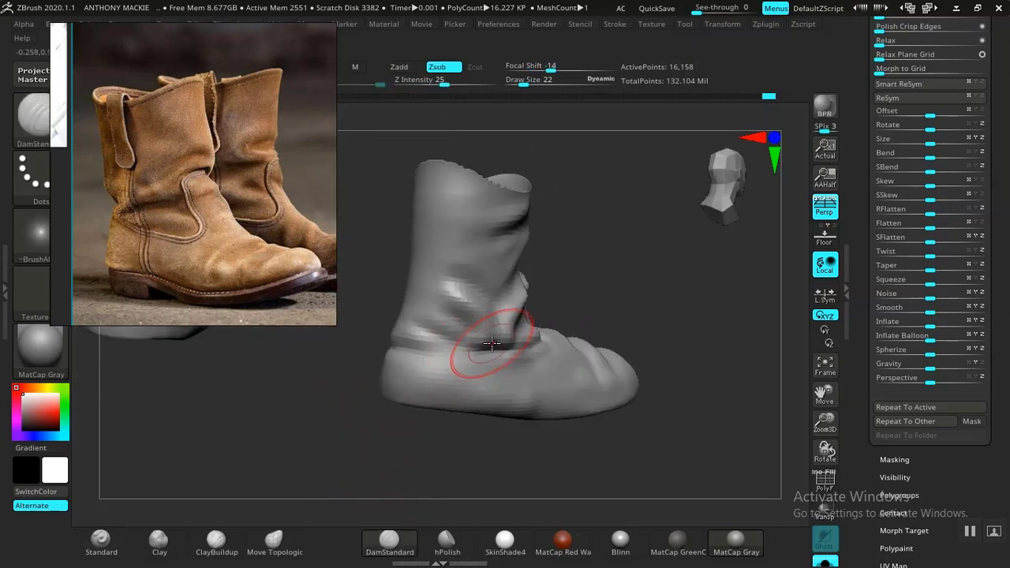
# - Reshape the heel crease and the foot's lower edge with the Move Topological brush, using draw sizes 38 and 30
pyautogui.click(270, 557)
pyautogui.moveTo(282, 467); pyautogui.dragTo(337, 451)
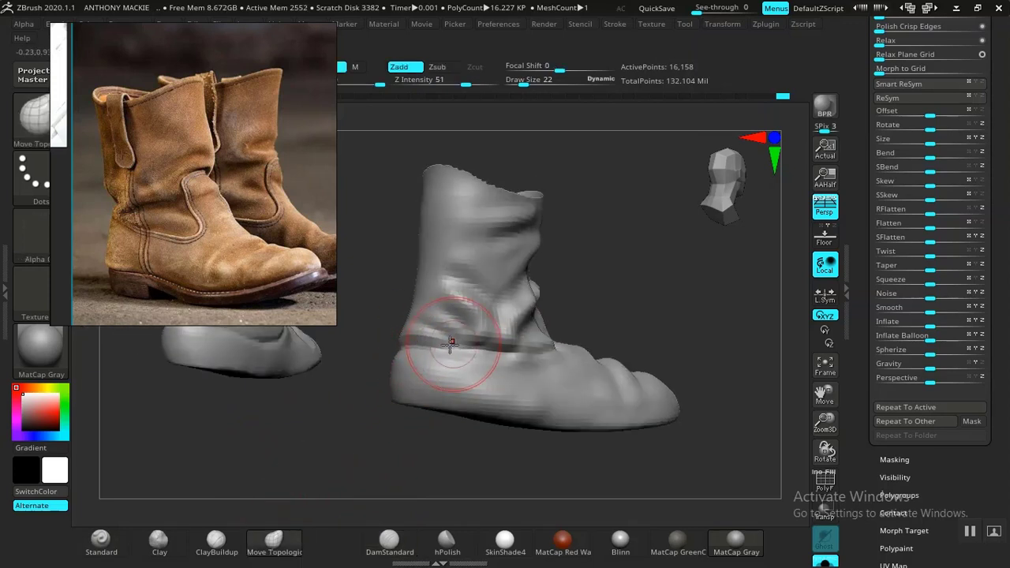
pyautogui.moveTo(340, 387); pyautogui.dragTo(539, 369)
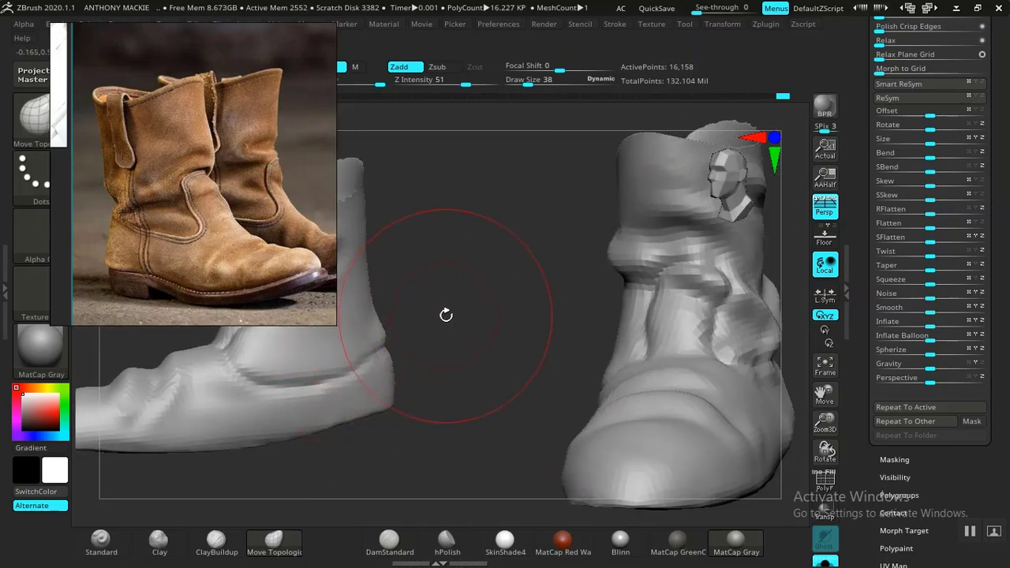
pyautogui.moveTo(446, 314); pyautogui.dragTo(445, 362)
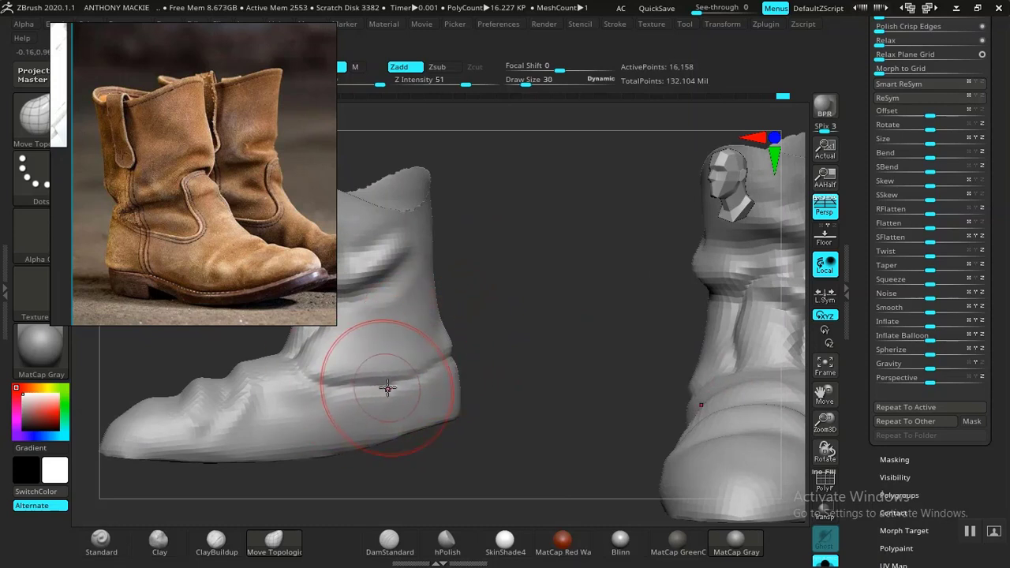
pyautogui.moveTo(513, 422); pyautogui.dragTo(404, 373)
pyautogui.moveTo(382, 422)
pyautogui.mouseDown()
pyautogui.moveTo(364, 426)
pyautogui.moveTo(597, 405)
pyautogui.moveTo(498, 396)
pyautogui.moveTo(505, 324)
pyautogui.moveTo(543, 363)
pyautogui.moveTo(453, 381)
pyautogui.moveTo(550, 383)
pyautogui.moveTo(491, 449)
pyautogui.moveTo(338, 415)
pyautogui.mouseUp()
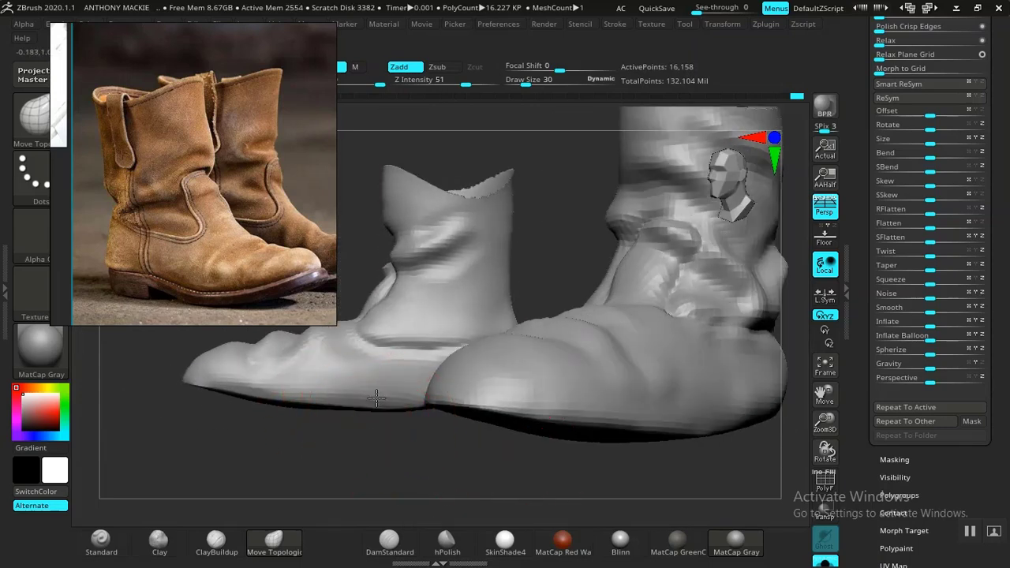
pyautogui.moveTo(376, 397); pyautogui.dragTo(417, 401)
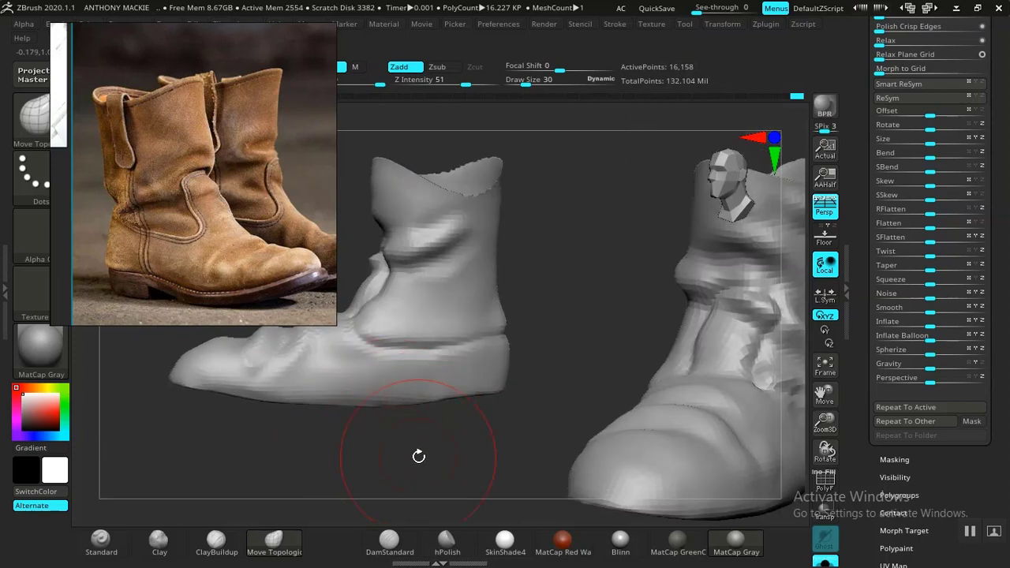
pyautogui.moveTo(418, 456)
pyautogui.mouseDown()
pyautogui.moveTo(370, 446)
pyautogui.moveTo(435, 476)
pyautogui.moveTo(545, 432)
pyautogui.moveTo(604, 264)
pyautogui.moveTo(591, 276)
pyautogui.moveTo(573, 433)
pyautogui.moveTo(558, 377)
pyautogui.moveTo(535, 366)
pyautogui.moveTo(509, 421)
pyautogui.moveTo(472, 447)
pyautogui.moveTo(507, 455)
pyautogui.moveTo(478, 428)
pyautogui.moveTo(486, 421)
pyautogui.moveTo(497, 450)
pyautogui.moveTo(512, 397)
pyautogui.moveTo(507, 428)
pyautogui.moveTo(460, 419)
pyautogui.moveTo(541, 419)
pyautogui.moveTo(489, 395)
pyautogui.moveTo(491, 315)
pyautogui.moveTo(478, 308)
pyautogui.moveTo(509, 329)
pyautogui.moveTo(518, 353)
pyautogui.moveTo(501, 419)
pyautogui.moveTo(429, 395)
pyautogui.mouseUp()
# - Soften the folds across the toe and forefoot with the Smooth brush at draw size 30
pyautogui.press('shift')
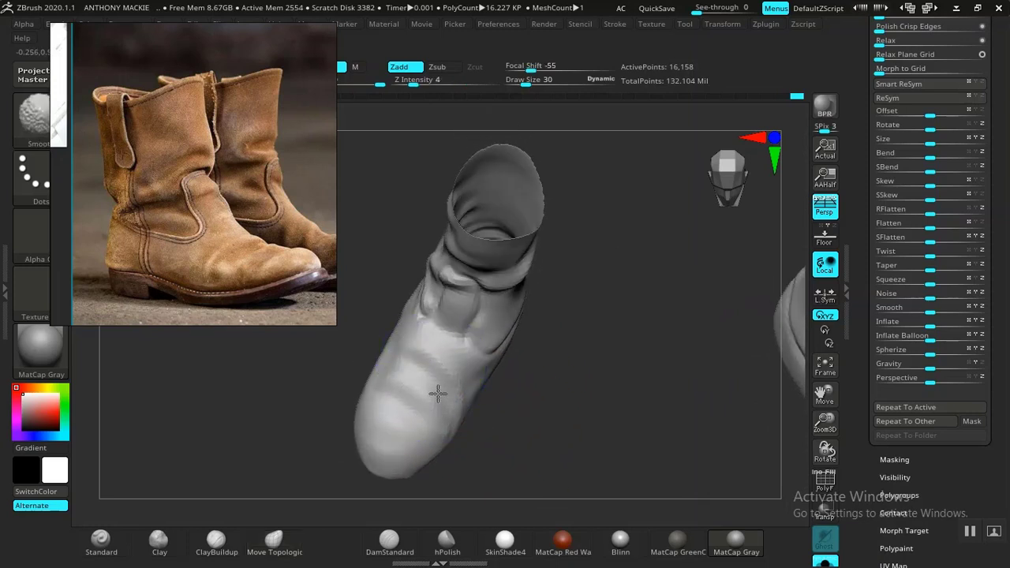
pyautogui.moveTo(438, 393); pyautogui.dragTo(473, 391)
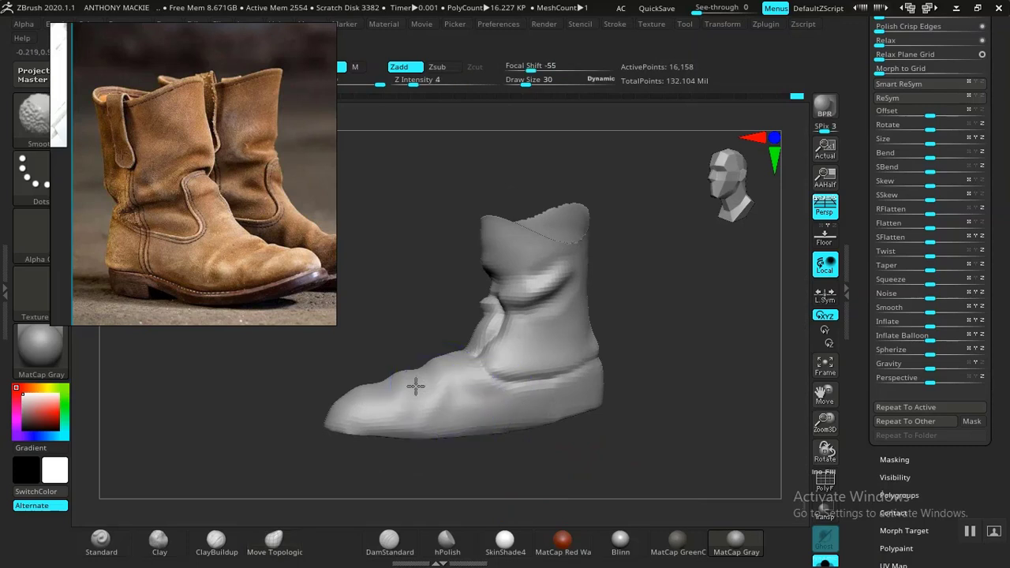
pyautogui.moveTo(374, 344); pyautogui.dragTo(421, 378)
pyautogui.moveTo(408, 329)
pyautogui.keyDown('alt'); pyautogui.mouseDown()
pyautogui.moveTo(428, 334)
pyautogui.moveTo(415, 323)
pyautogui.moveTo(405, 400)
pyautogui.moveTo(366, 396)
pyautogui.mouseUp(); pyautogui.keyUp('alt')
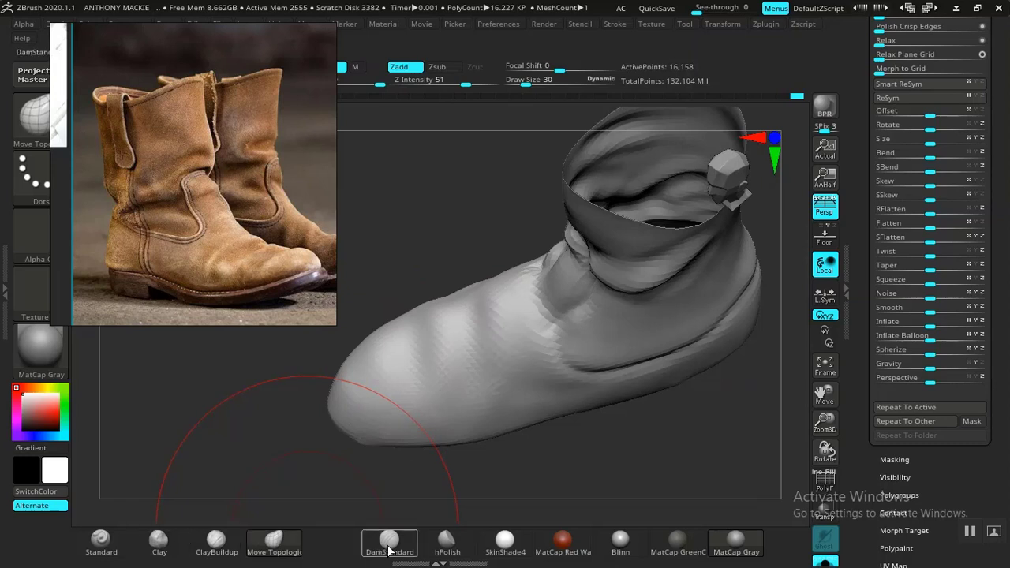
# - Carve an extra crease across the toe cap with DamStandard at draw size 30 and smooth it softer
pyautogui.click(389, 544)
pyautogui.moveTo(417, 261); pyautogui.dragTo(387, 346)
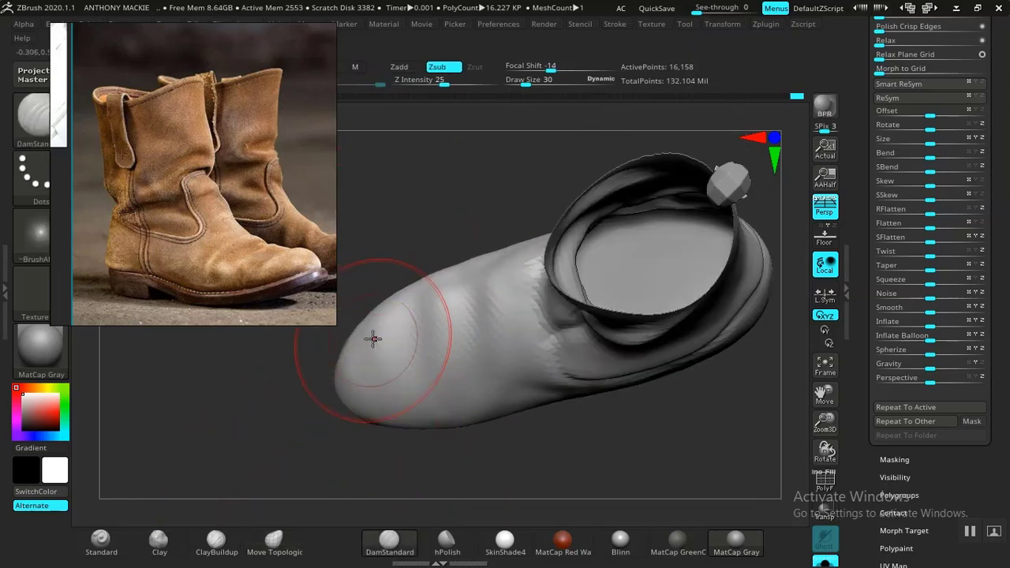
pyautogui.moveTo(449, 446); pyautogui.dragTo(442, 426)
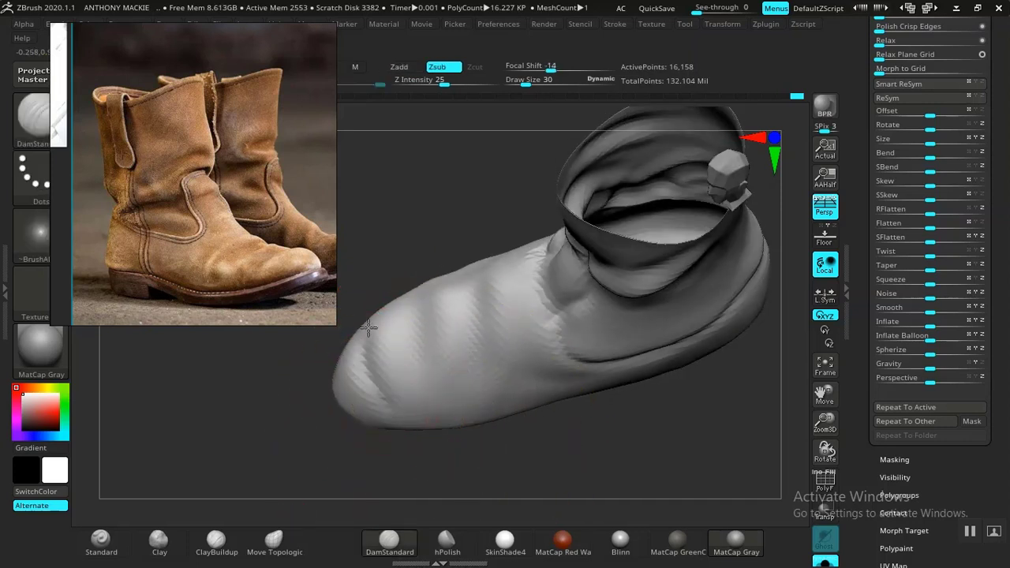
pyautogui.keyDown('shift'); pyautogui.moveTo(390, 397); pyautogui.dragTo(368, 386); pyautogui.keyUp('shift')
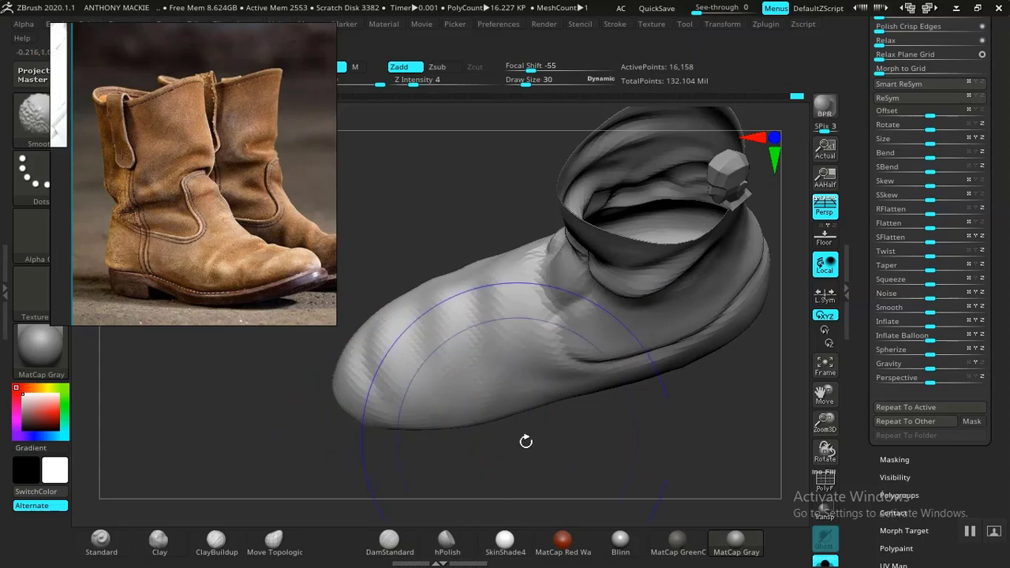
pyautogui.moveTo(525, 441)
pyautogui.mouseDown()
pyautogui.moveTo(568, 379)
pyautogui.moveTo(550, 440)
pyautogui.moveTo(519, 375)
pyautogui.moveTo(531, 431)
pyautogui.moveTo(593, 439)
pyautogui.moveTo(581, 419)
pyautogui.moveTo(615, 424)
pyautogui.moveTo(639, 372)
pyautogui.moveTo(577, 354)
pyautogui.moveTo(607, 305)
pyautogui.moveTo(474, 430)
pyautogui.mouseUp()
# - Flatten the side of the foot below the ankle folds with hPolish at draw sizes 30 and 38, smoothing the surface
pyautogui.click(433, 537)
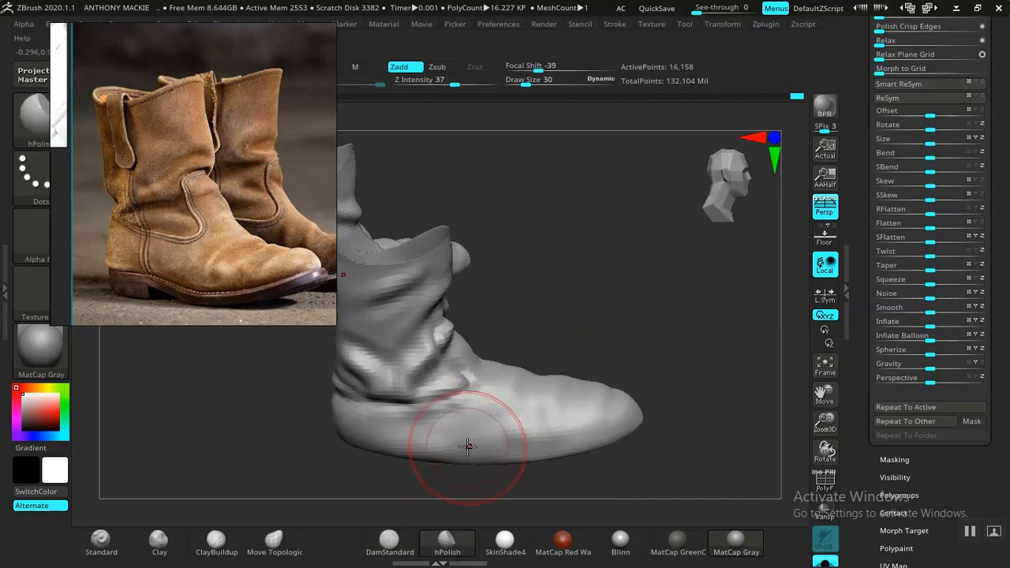
pyautogui.moveTo(550, 356); pyautogui.dragTo(564, 323)
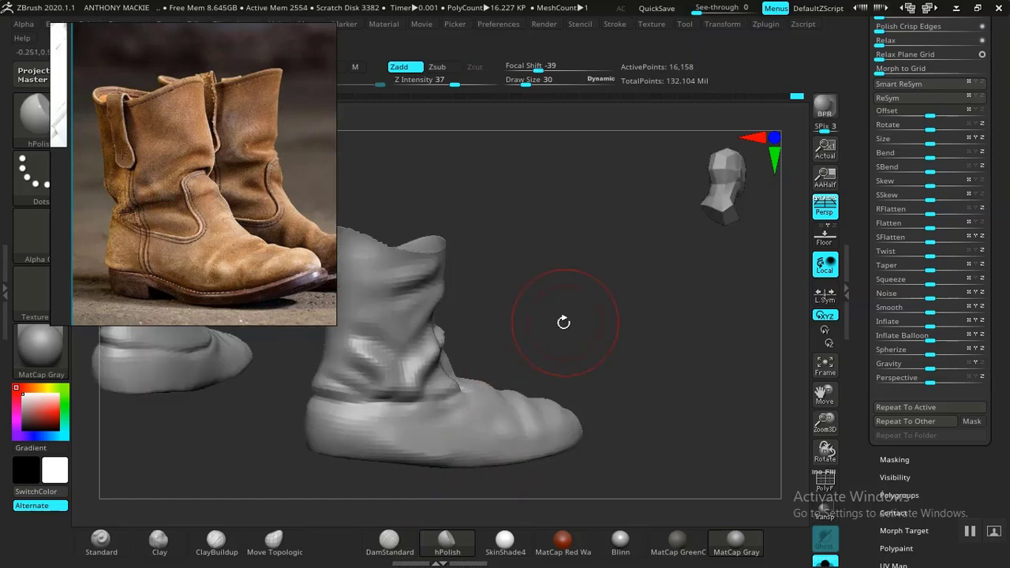
pyautogui.keyDown('shift'); pyautogui.moveTo(449, 439); pyautogui.dragTo(465, 430); pyautogui.keyUp('shift')
pyautogui.moveTo(544, 353); pyautogui.dragTo(521, 341)
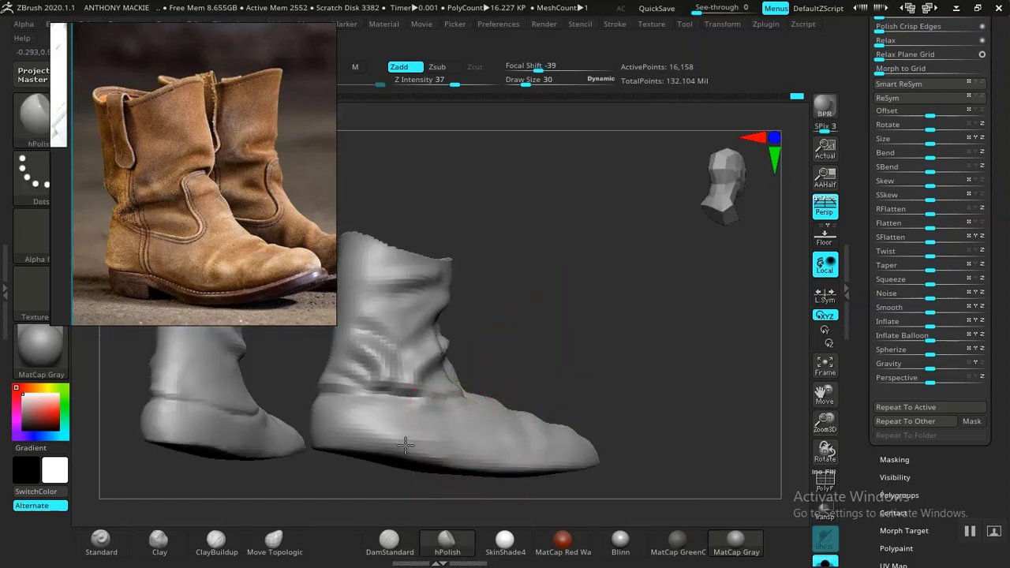
pyautogui.moveTo(369, 438); pyautogui.dragTo(412, 441)
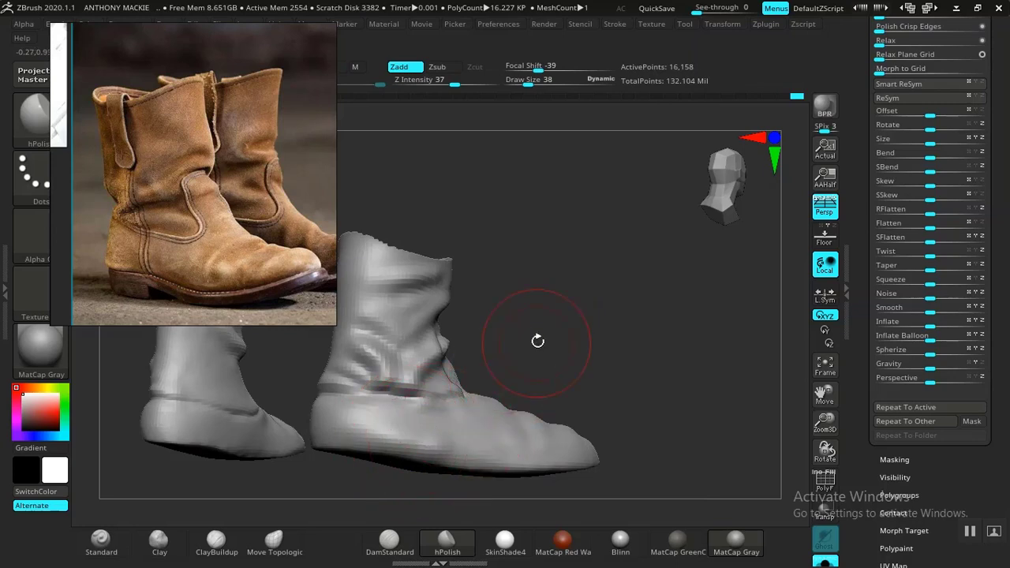
pyautogui.moveTo(537, 341)
pyautogui.mouseDown()
pyautogui.moveTo(452, 449)
pyautogui.moveTo(390, 430)
pyautogui.mouseUp()
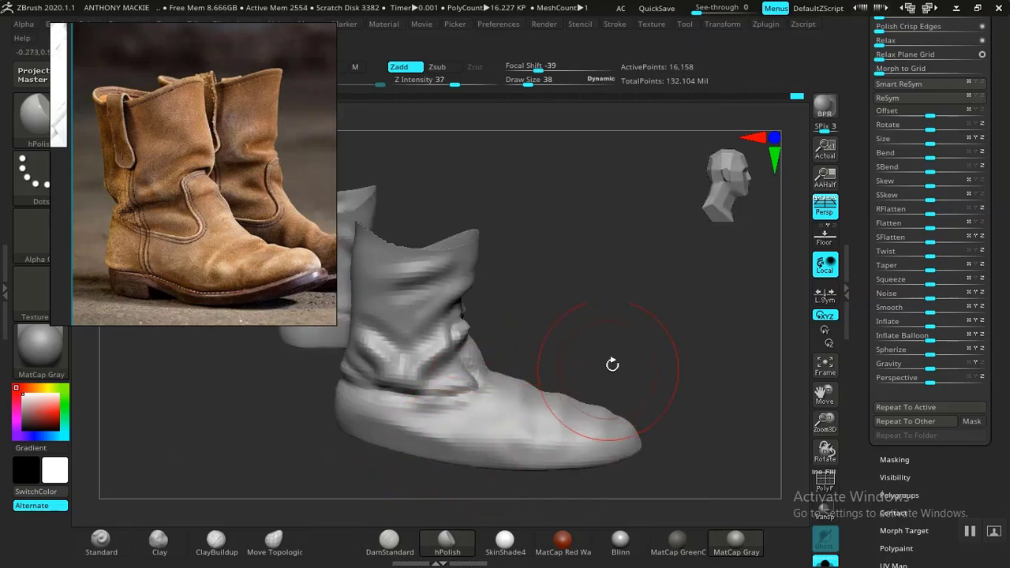
pyautogui.moveTo(612, 365)
pyautogui.mouseDown()
pyautogui.moveTo(492, 428)
pyautogui.moveTo(615, 439)
pyautogui.moveTo(454, 440)
pyautogui.moveTo(387, 406)
pyautogui.mouseUp()
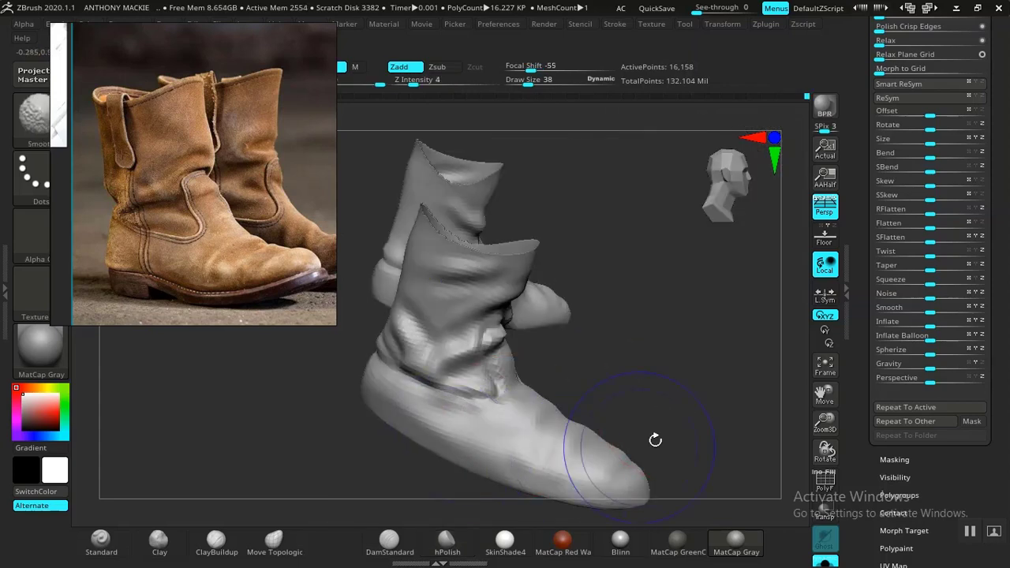
# - Build up the side of the foot with ClayBuildup at draw size 38 and soften the strokes with the Smooth brush
pyautogui.moveTo(655, 440)
pyautogui.mouseDown()
pyautogui.moveTo(661, 385)
pyautogui.moveTo(660, 406)
pyautogui.moveTo(615, 391)
pyautogui.moveTo(611, 355)
pyautogui.moveTo(608, 394)
pyautogui.mouseUp()
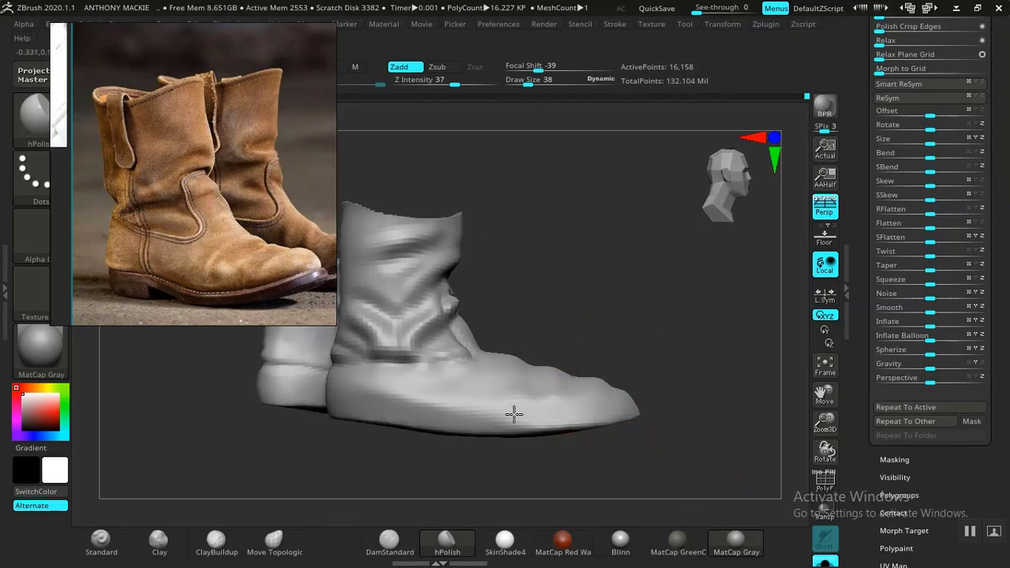
pyautogui.moveTo(676, 396)
pyautogui.mouseDown()
pyautogui.moveTo(655, 422)
pyautogui.moveTo(592, 429)
pyautogui.moveTo(462, 478)
pyautogui.moveTo(302, 515)
pyautogui.mouseUp()
pyautogui.click(203, 546)
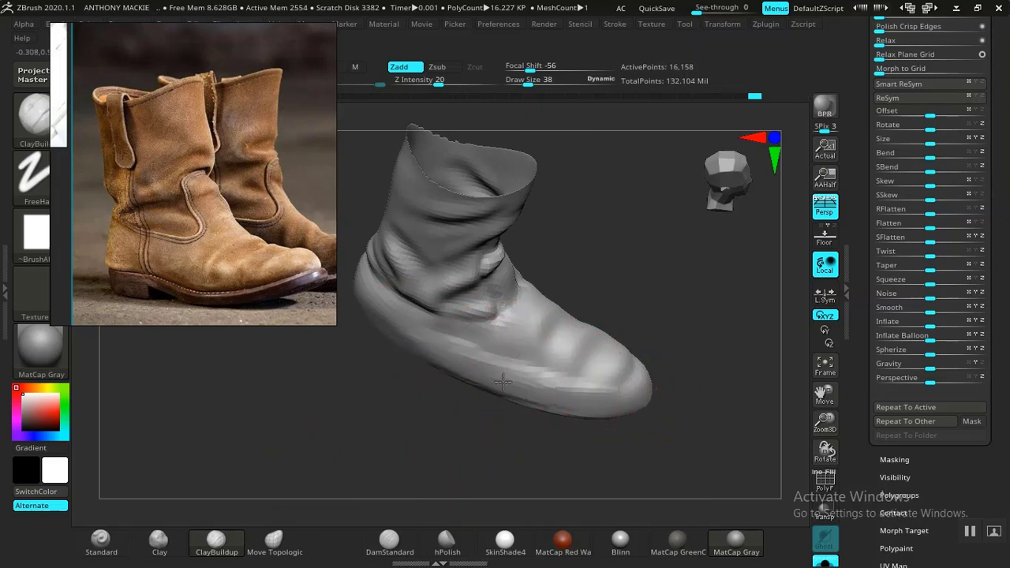
pyautogui.press('shift')
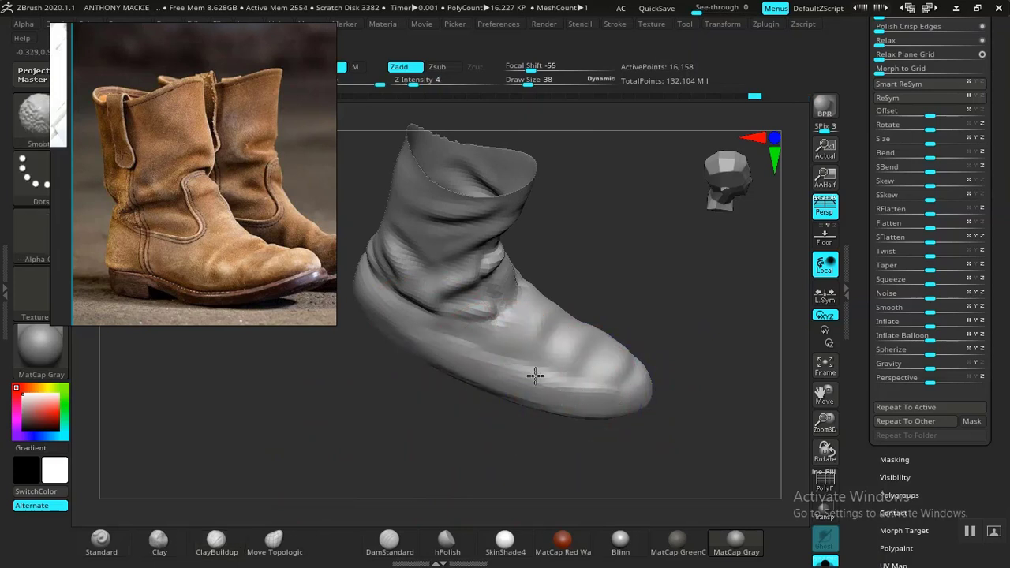
pyautogui.moveTo(503, 371)
pyautogui.mouseDown()
pyautogui.moveTo(703, 277)
pyautogui.moveTo(597, 305)
pyautogui.moveTo(397, 433)
pyautogui.moveTo(345, 445)
pyautogui.moveTo(557, 428)
pyautogui.mouseUp()
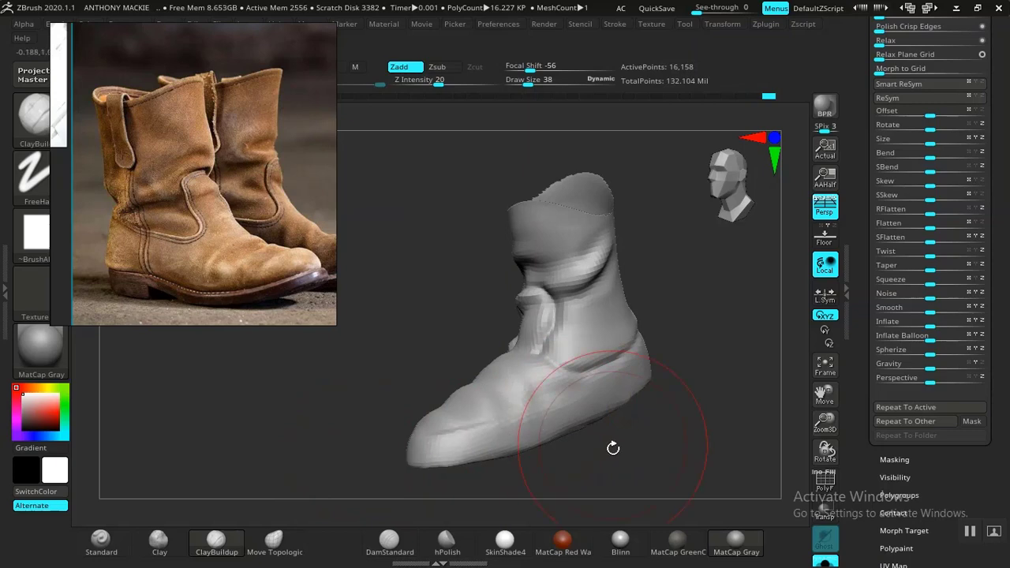
# - Smooth the toe cap and the sides of the forefoot with the Smooth brush at draw size 38
pyautogui.moveTo(613, 449)
pyautogui.mouseDown()
pyautogui.moveTo(615, 460)
pyautogui.moveTo(480, 447)
pyautogui.mouseUp()
pyautogui.press('shift')
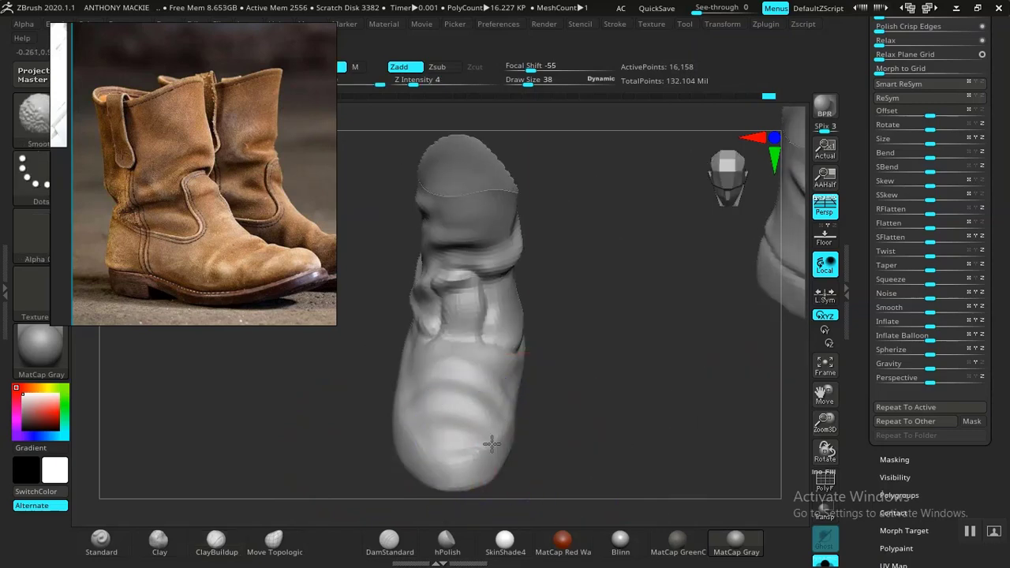
pyautogui.moveTo(591, 440); pyautogui.dragTo(596, 458)
pyautogui.keyDown('shift'); pyautogui.moveTo(405, 437); pyautogui.dragTo(437, 448); pyautogui.keyUp('shift')
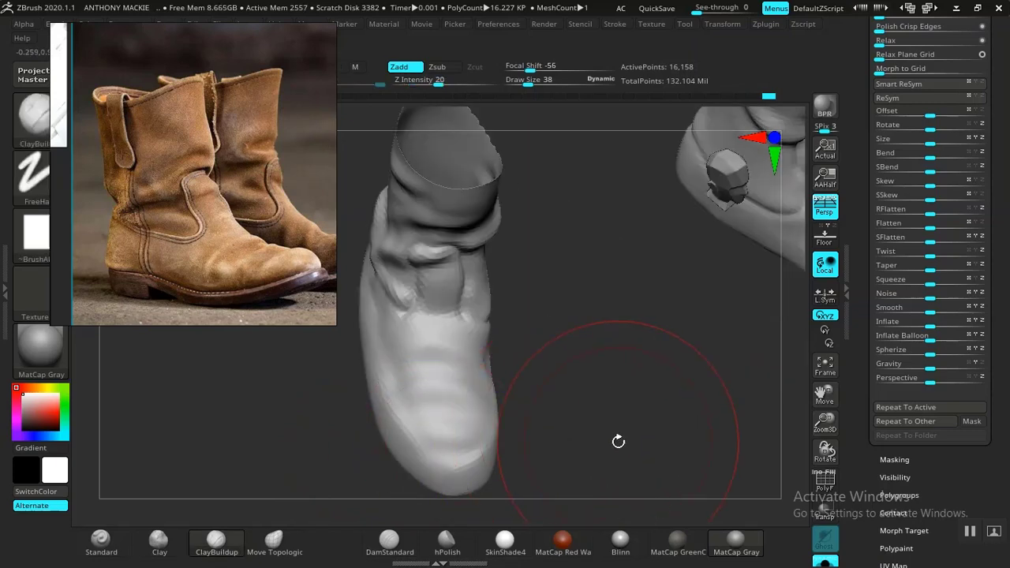
pyautogui.moveTo(618, 440)
pyautogui.mouseDown()
pyautogui.moveTo(567, 419)
pyautogui.moveTo(512, 419)
pyautogui.moveTo(510, 435)
pyautogui.moveTo(611, 418)
pyautogui.moveTo(525, 375)
pyautogui.moveTo(615, 417)
pyautogui.moveTo(545, 400)
pyautogui.moveTo(614, 358)
pyautogui.moveTo(578, 344)
pyautogui.moveTo(595, 379)
pyautogui.moveTo(399, 423)
pyautogui.moveTo(392, 449)
pyautogui.mouseUp()
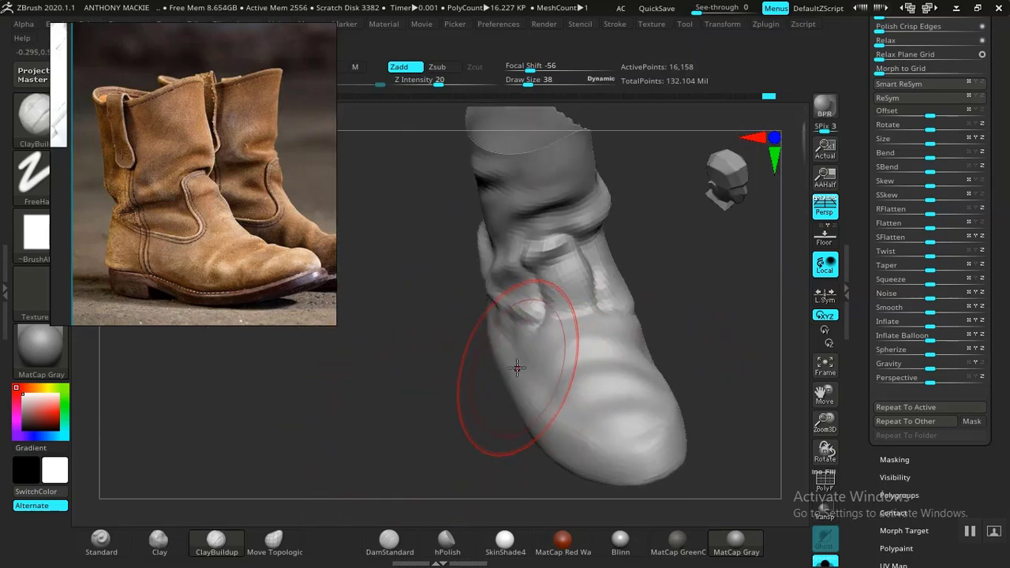
# - Reshape the side of the instep and the front of the ankle with Move Topological, using draw sizes 38, 22 and 34
pyautogui.click(274, 543)
pyautogui.moveTo(402, 454); pyautogui.dragTo(439, 423)
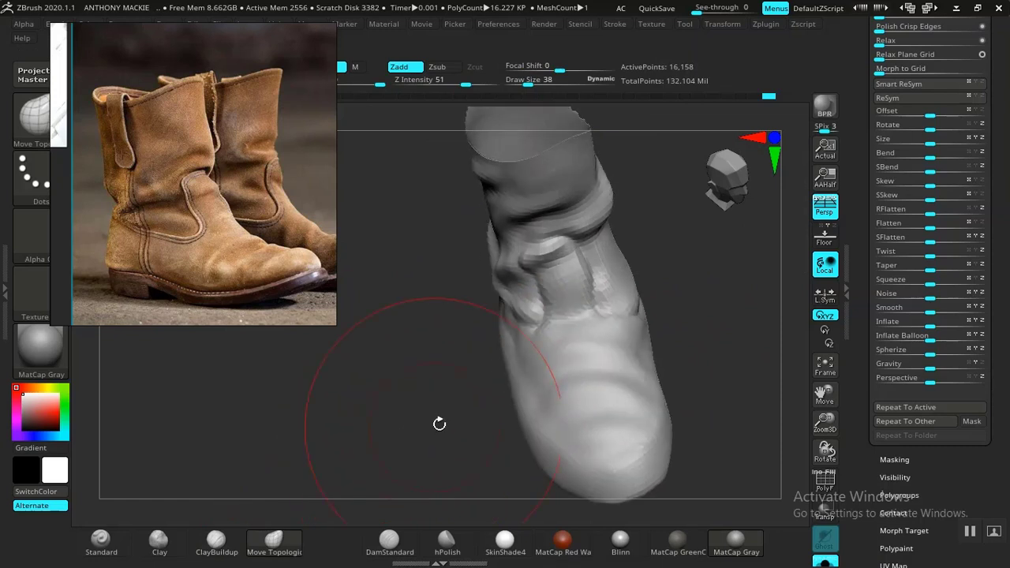
pyautogui.moveTo(497, 361); pyautogui.dragTo(521, 347)
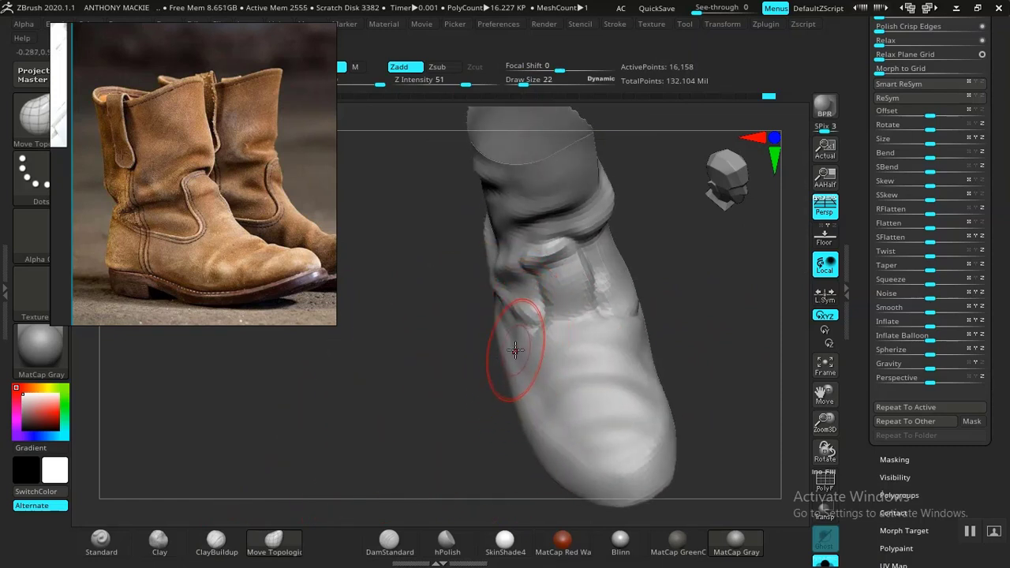
pyautogui.moveTo(471, 362); pyautogui.dragTo(525, 350)
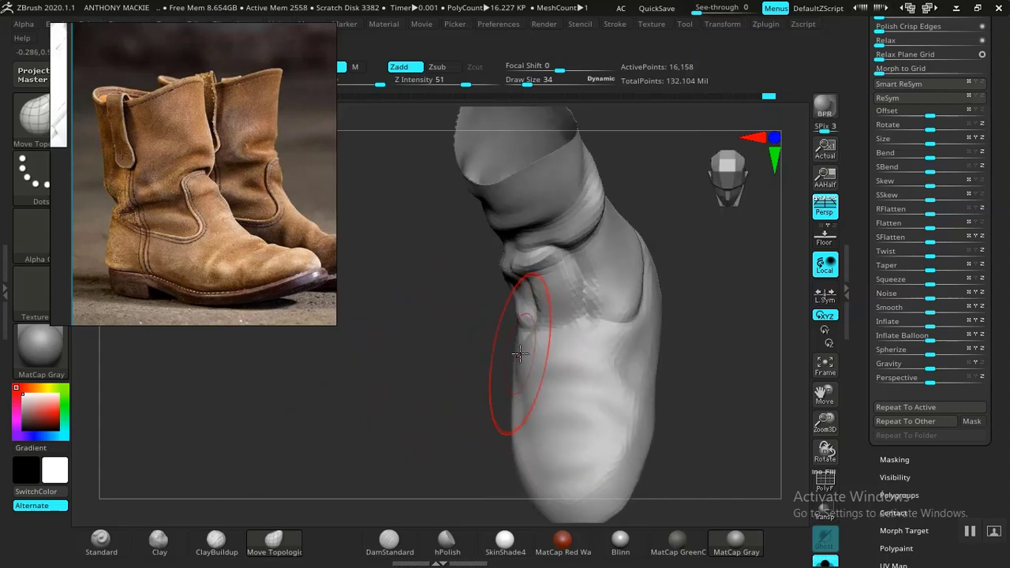
pyautogui.moveTo(466, 379)
pyautogui.mouseDown()
pyautogui.moveTo(426, 388)
pyautogui.moveTo(661, 357)
pyautogui.moveTo(562, 378)
pyautogui.moveTo(699, 367)
pyautogui.moveTo(580, 343)
pyautogui.mouseUp()
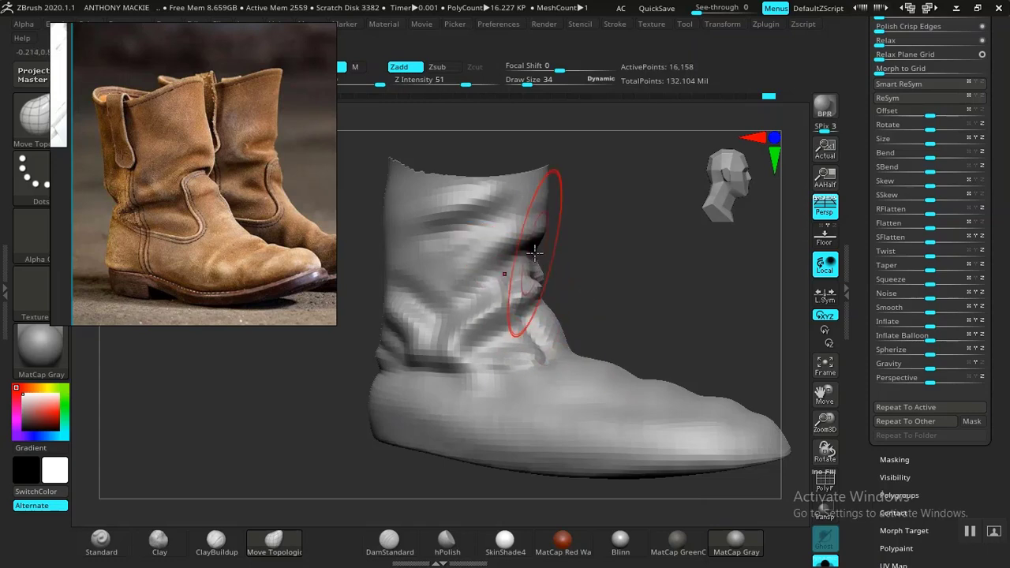
pyautogui.moveTo(597, 250); pyautogui.dragTo(535, 251)
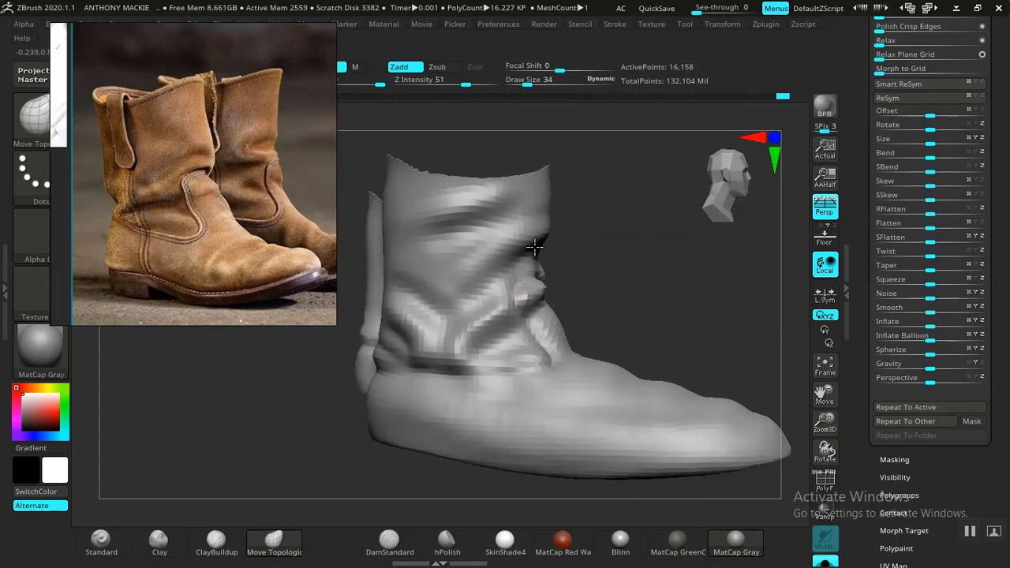
# - Reshape the lower corners and back of the heel with the Move Topological brush at draw size 34
pyautogui.moveTo(654, 322)
pyautogui.keyDown('alt'); pyautogui.mouseDown()
pyautogui.moveTo(638, 297)
pyautogui.moveTo(586, 261)
pyautogui.moveTo(611, 298)
pyautogui.moveTo(624, 275)
pyautogui.moveTo(435, 385)
pyautogui.moveTo(441, 416)
pyautogui.moveTo(428, 391)
pyautogui.mouseUp(); pyautogui.keyUp('alt')
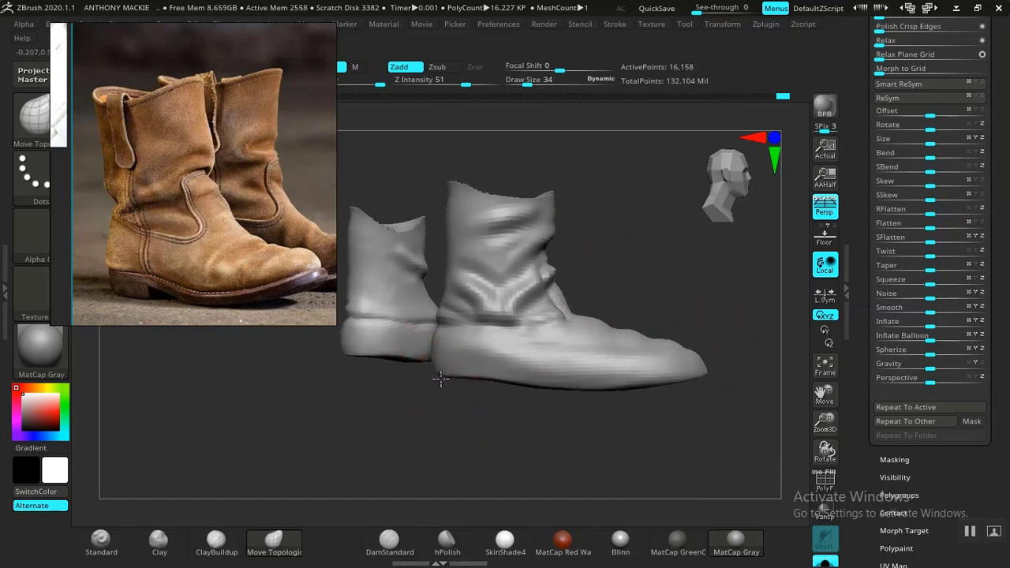
pyautogui.moveTo(462, 376); pyautogui.dragTo(447, 394)
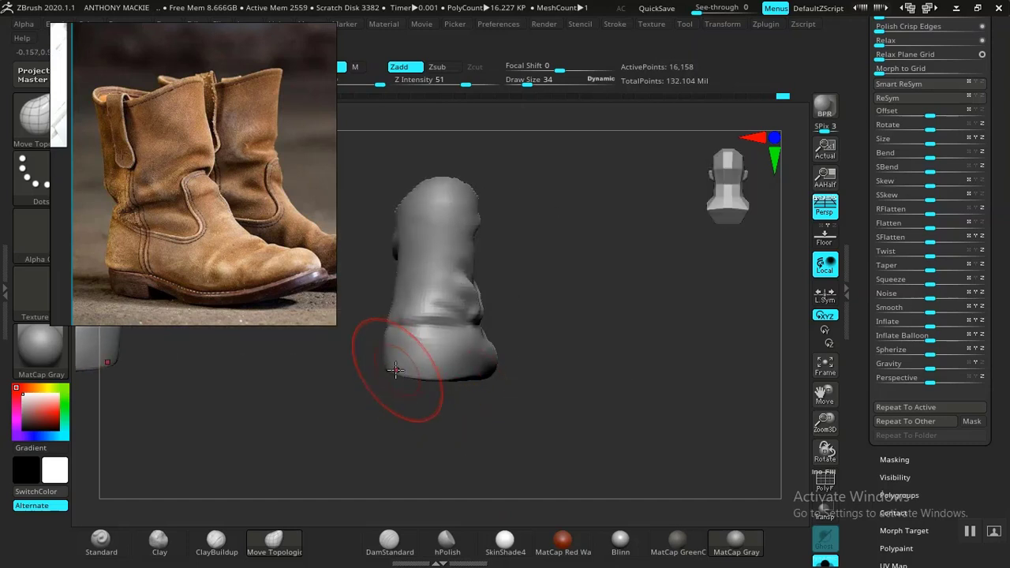
pyautogui.moveTo(383, 371); pyautogui.dragTo(478, 437)
pyautogui.keyDown('alt'); pyautogui.moveTo(420, 416); pyautogui.dragTo(485, 354); pyautogui.keyUp('alt')
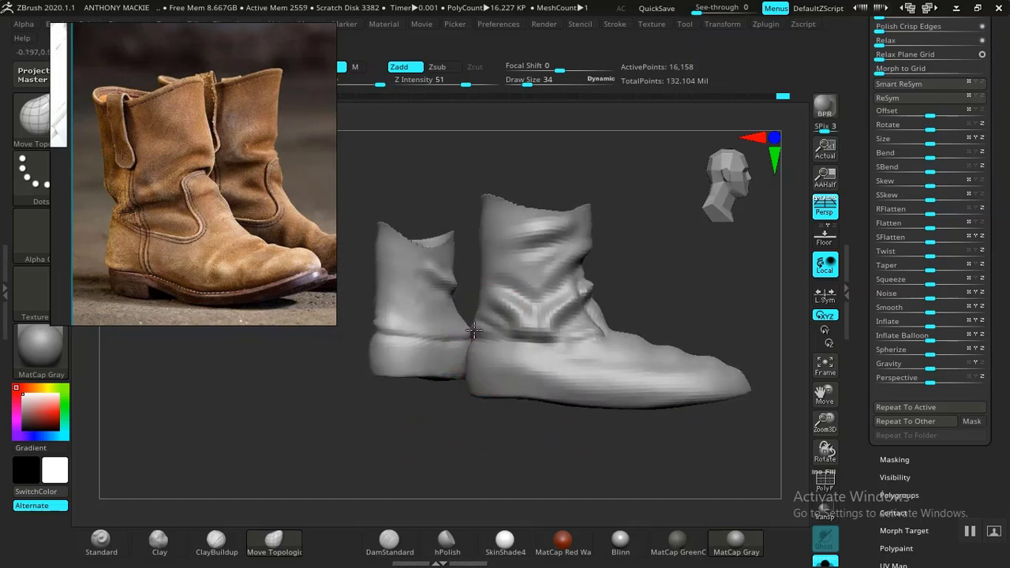
pyautogui.moveTo(474, 326); pyautogui.dragTo(439, 343)
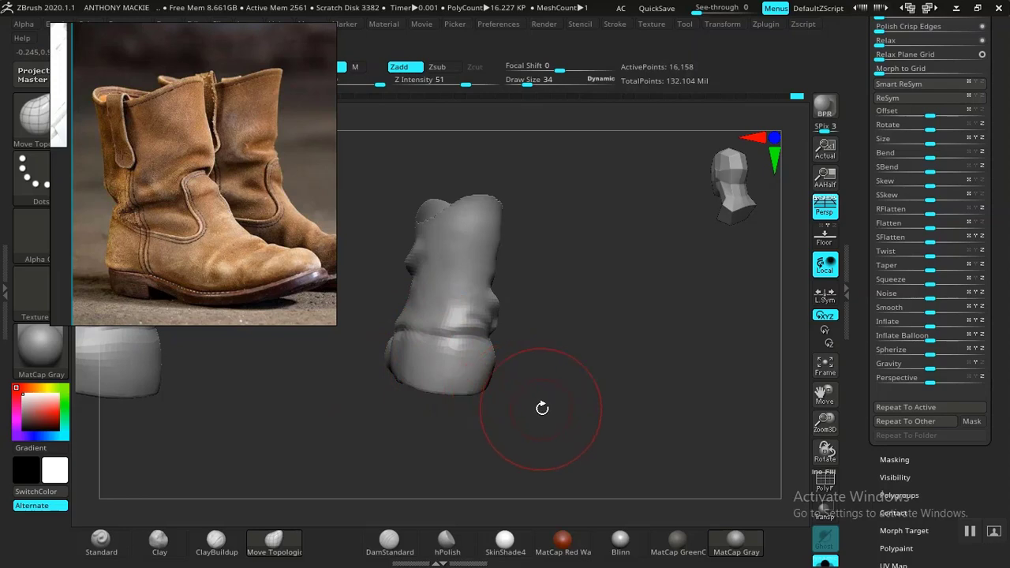
# - Adjust the crease above the heel and the side of the foot with Move Topological at draw size 34
pyautogui.moveTo(541, 411); pyautogui.dragTo(403, 351)
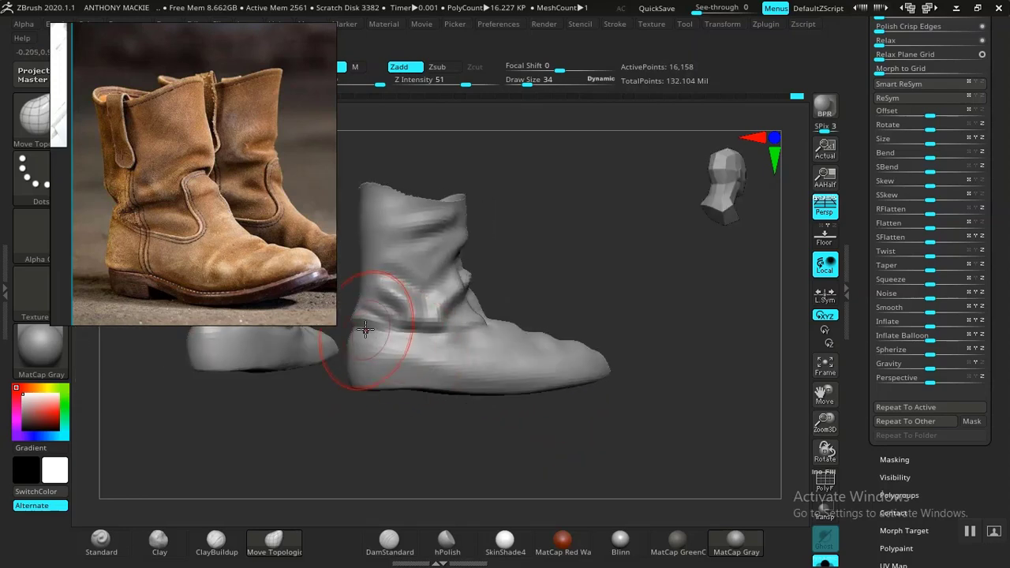
pyautogui.moveTo(365, 324)
pyautogui.mouseDown()
pyautogui.moveTo(544, 302)
pyautogui.moveTo(381, 325)
pyautogui.mouseUp()
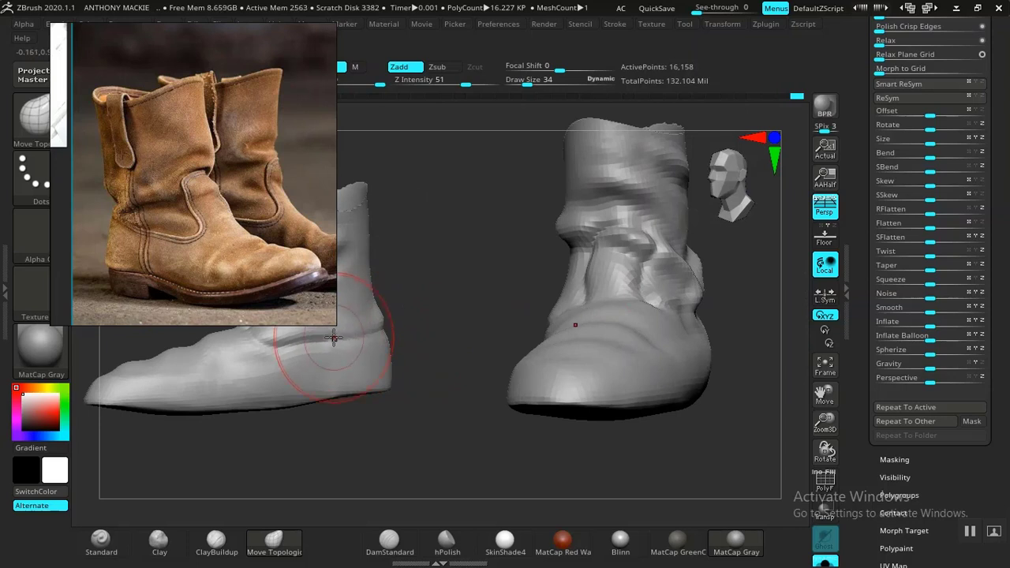
pyautogui.moveTo(441, 345); pyautogui.dragTo(384, 326)
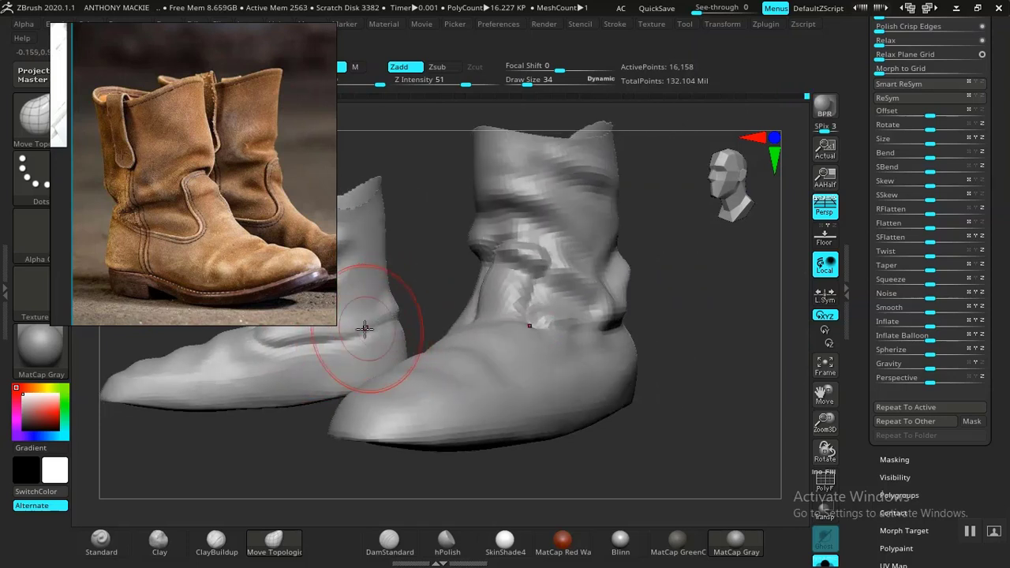
pyautogui.moveTo(365, 329); pyautogui.dragTo(357, 329)
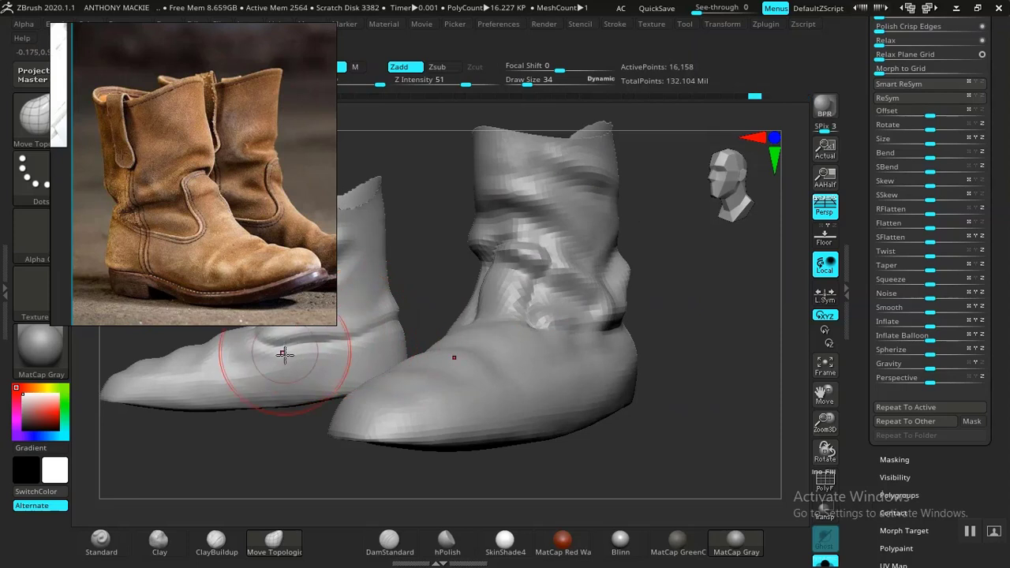
pyautogui.moveTo(615, 472)
pyautogui.keyDown('alt'); pyautogui.mouseDown()
pyautogui.moveTo(478, 399)
pyautogui.moveTo(573, 400)
pyautogui.moveTo(489, 374)
pyautogui.moveTo(560, 338)
pyautogui.moveTo(604, 387)
pyautogui.moveTo(604, 354)
pyautogui.moveTo(627, 415)
pyautogui.moveTo(597, 451)
pyautogui.moveTo(593, 374)
pyautogui.moveTo(573, 472)
pyautogui.moveTo(595, 476)
pyautogui.moveTo(583, 435)
pyautogui.moveTo(544, 423)
pyautogui.mouseUp(); pyautogui.keyUp('alt')
# - Add volume around the toe cap with ClayBuildup at draw size 34 and smooth it
pyautogui.click(216, 541)
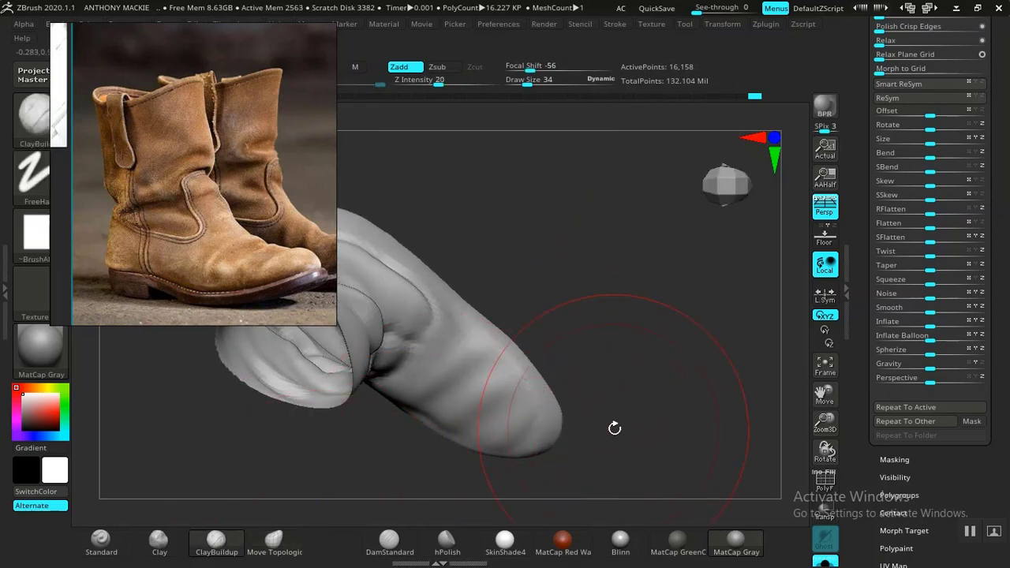
pyautogui.moveTo(613, 426); pyautogui.dragTo(519, 392)
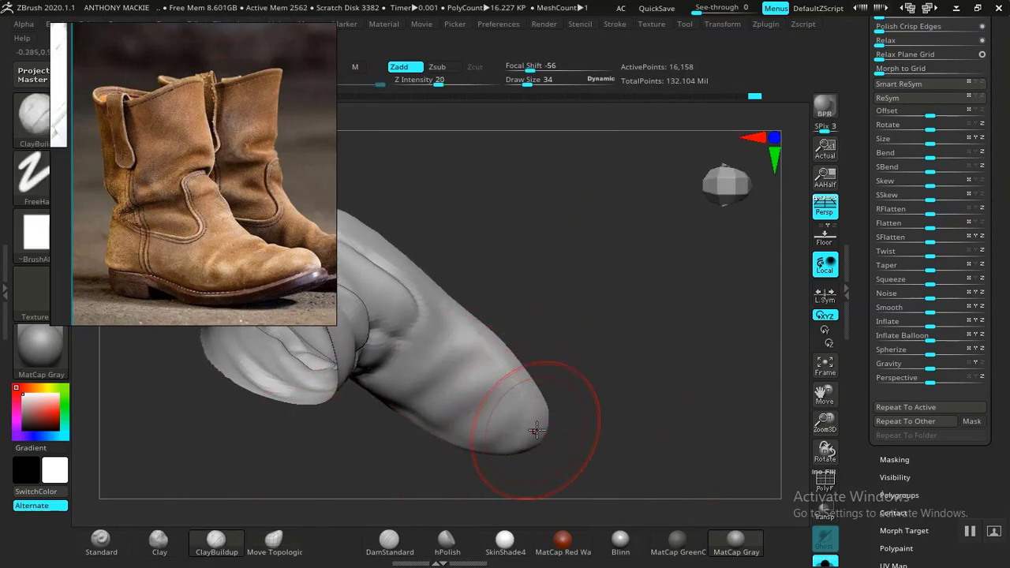
pyautogui.press('shift')
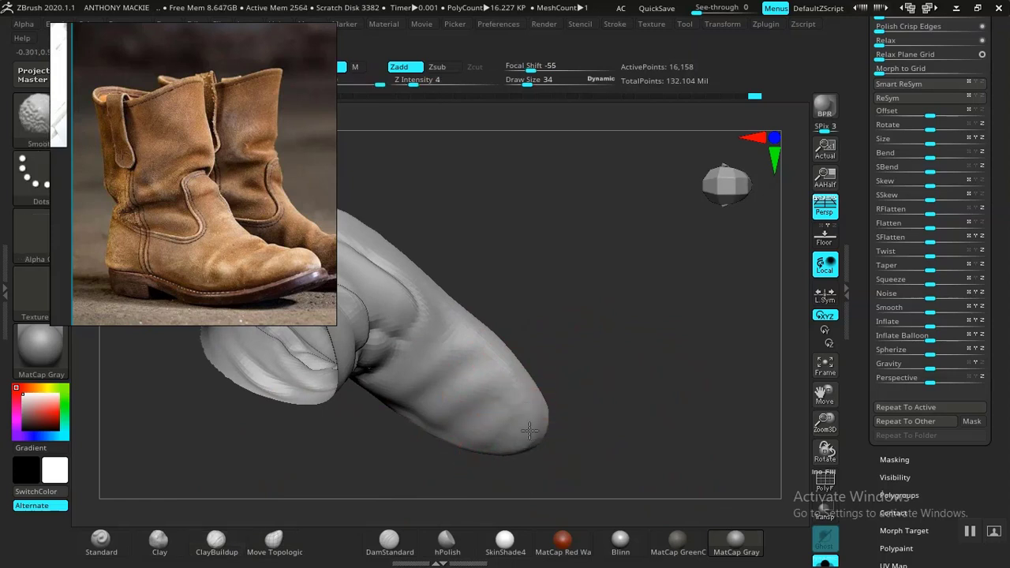
pyautogui.moveTo(599, 348)
pyautogui.mouseDown()
pyautogui.moveTo(656, 295)
pyautogui.moveTo(633, 368)
pyautogui.moveTo(585, 377)
pyautogui.moveTo(623, 360)
pyautogui.moveTo(600, 339)
pyautogui.moveTo(685, 428)
pyautogui.mouseUp()
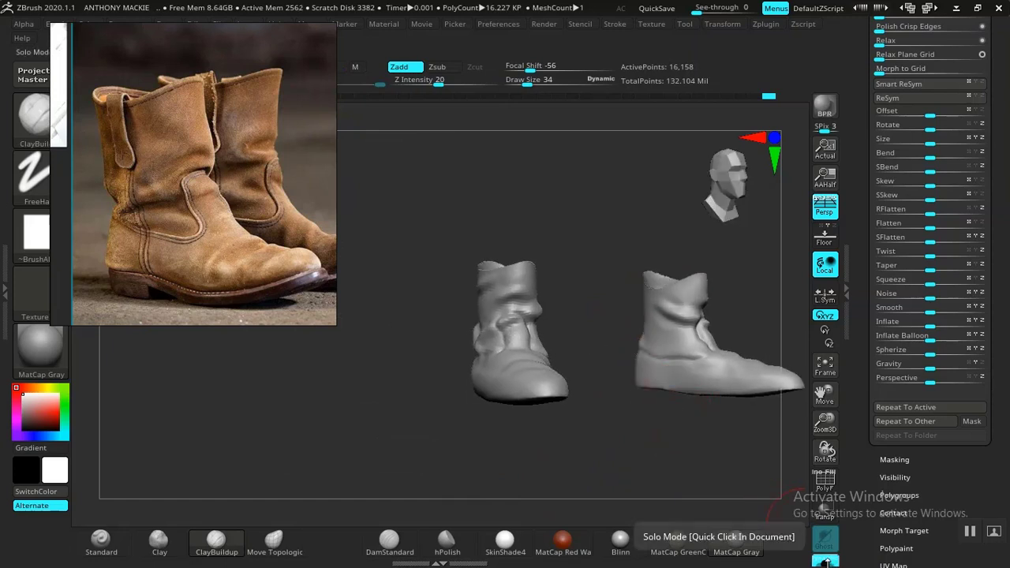
# - Turn off Solo mode to show the leg and pull the boot's toe over the foot with Move Topological at draw size 82
pyautogui.click(825, 562)
pyautogui.moveTo(651, 433)
pyautogui.mouseDown()
pyautogui.moveTo(608, 460)
pyautogui.moveTo(602, 426)
pyautogui.moveTo(626, 419)
pyautogui.moveTo(616, 476)
pyautogui.moveTo(613, 415)
pyautogui.moveTo(636, 417)
pyautogui.moveTo(612, 398)
pyautogui.moveTo(613, 418)
pyautogui.moveTo(542, 384)
pyautogui.mouseUp()
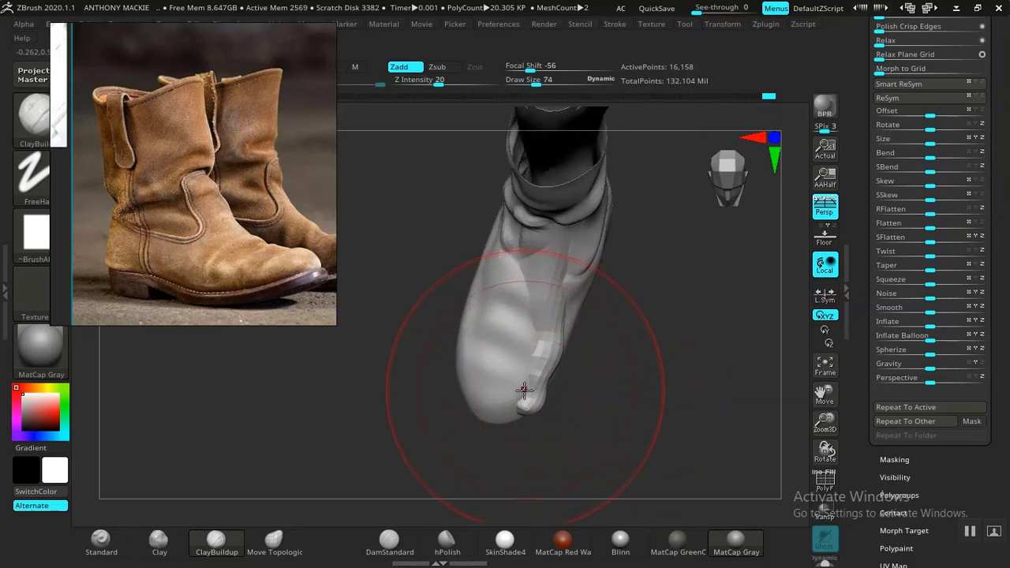
pyautogui.click(274, 540)
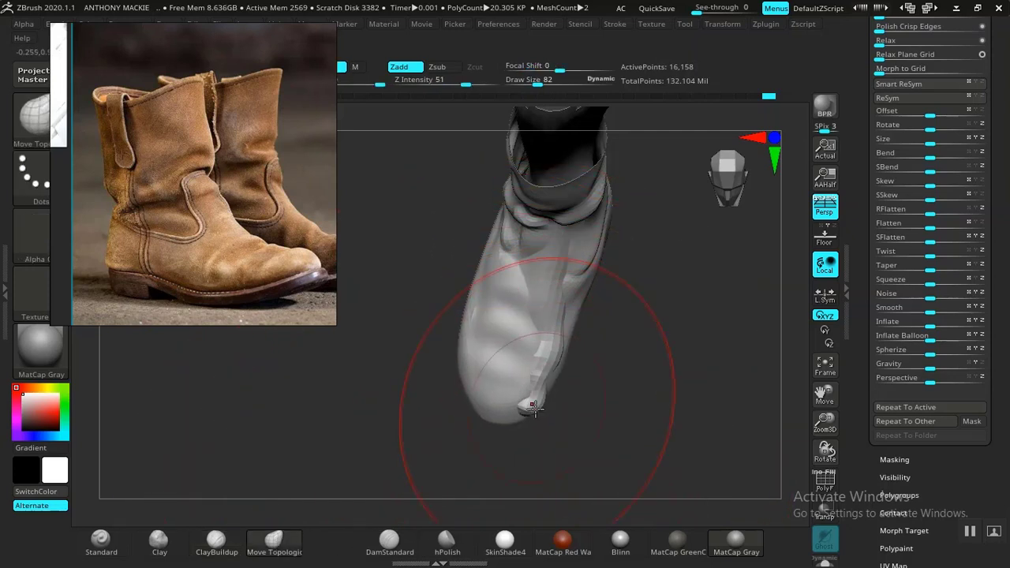
pyautogui.moveTo(517, 421); pyautogui.dragTo(522, 421)
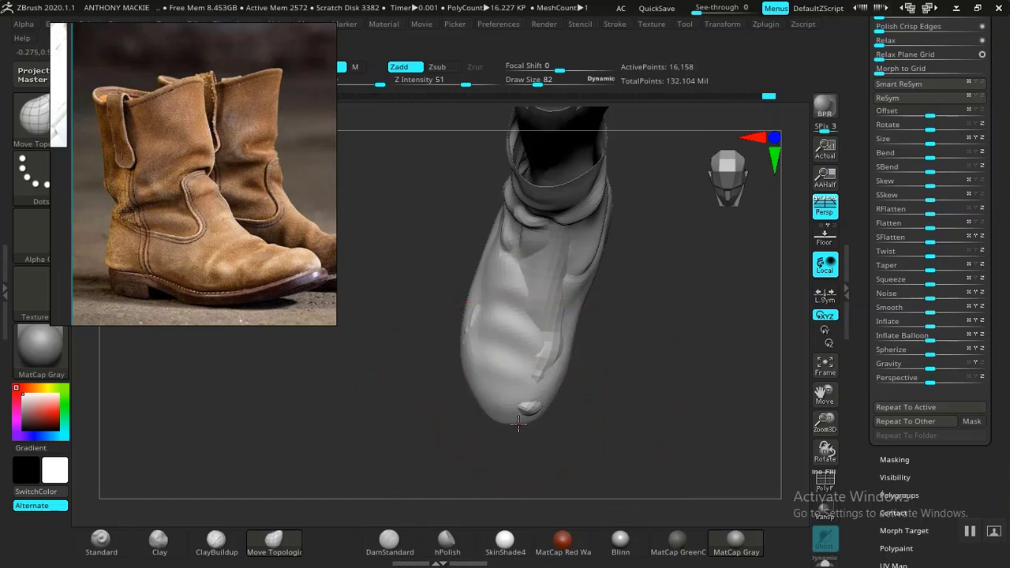
# - Pull the forefoot, toe and front of the ankle outward with Move Topological at draw size 82 to enclose the foot
pyautogui.moveTo(611, 411); pyautogui.dragTo(607, 448)
pyautogui.moveTo(606, 361); pyautogui.dragTo(602, 389)
pyautogui.moveTo(571, 350); pyautogui.dragTo(572, 350)
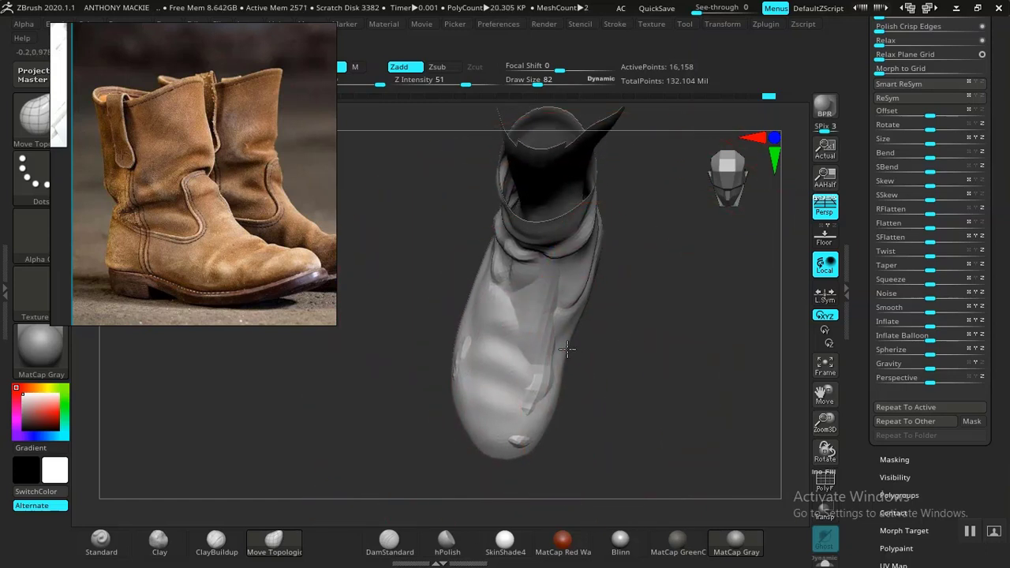
pyautogui.moveTo(618, 376)
pyautogui.mouseDown()
pyautogui.moveTo(642, 293)
pyautogui.moveTo(666, 376)
pyautogui.moveTo(687, 345)
pyautogui.mouseUp()
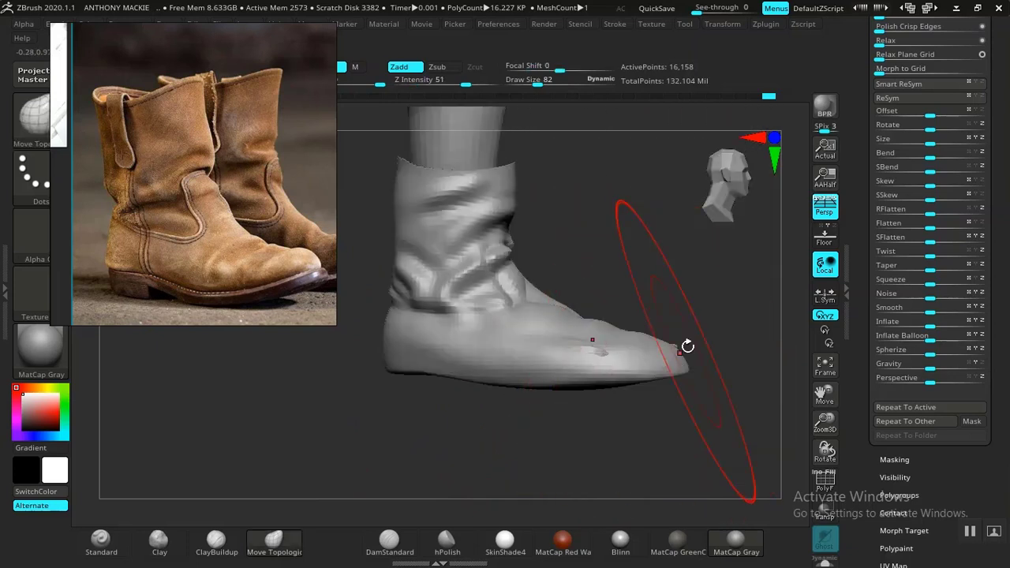
pyautogui.keyDown('alt'); pyautogui.moveTo(664, 281); pyautogui.dragTo(674, 344); pyautogui.keyUp('alt')
pyautogui.moveTo(526, 326); pyautogui.dragTo(522, 319)
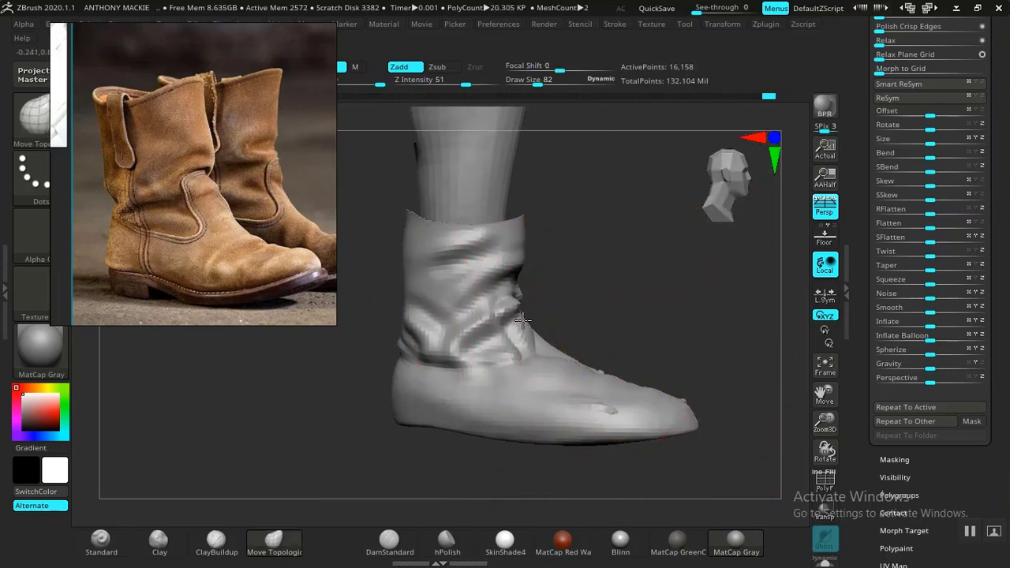
# - Scale the boot in height and length with the transform gizmo to fit it around the foot
pyautogui.press('w')
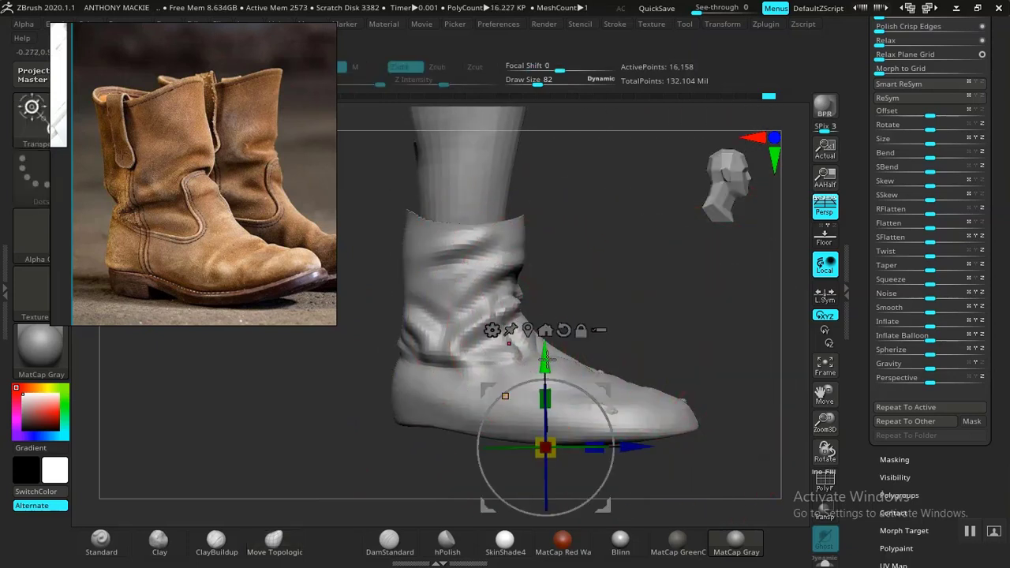
pyautogui.moveTo(546, 397); pyautogui.dragTo(550, 384)
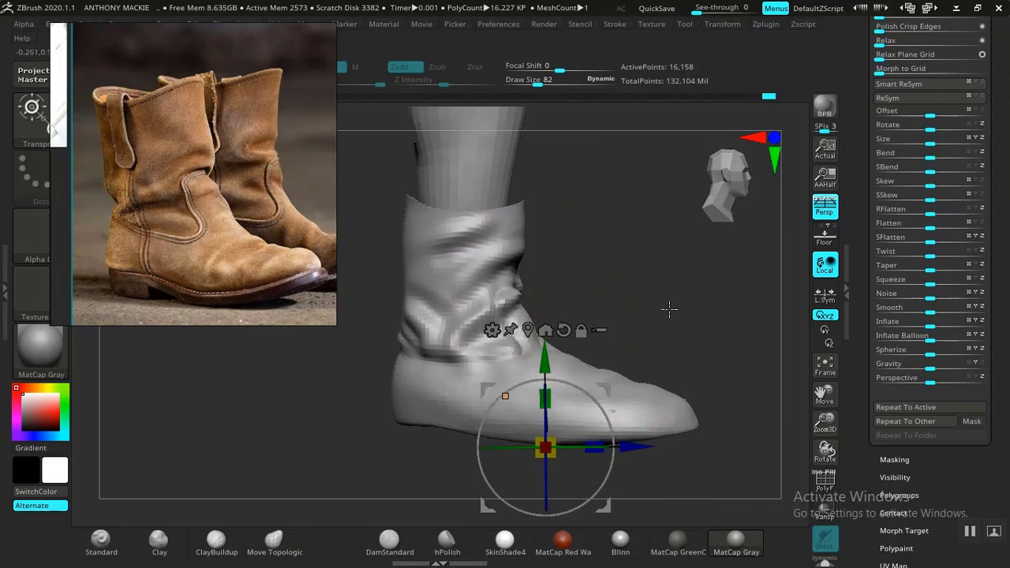
pyautogui.keyDown('alt'); pyautogui.moveTo(669, 309); pyautogui.dragTo(564, 330); pyautogui.keyUp('alt')
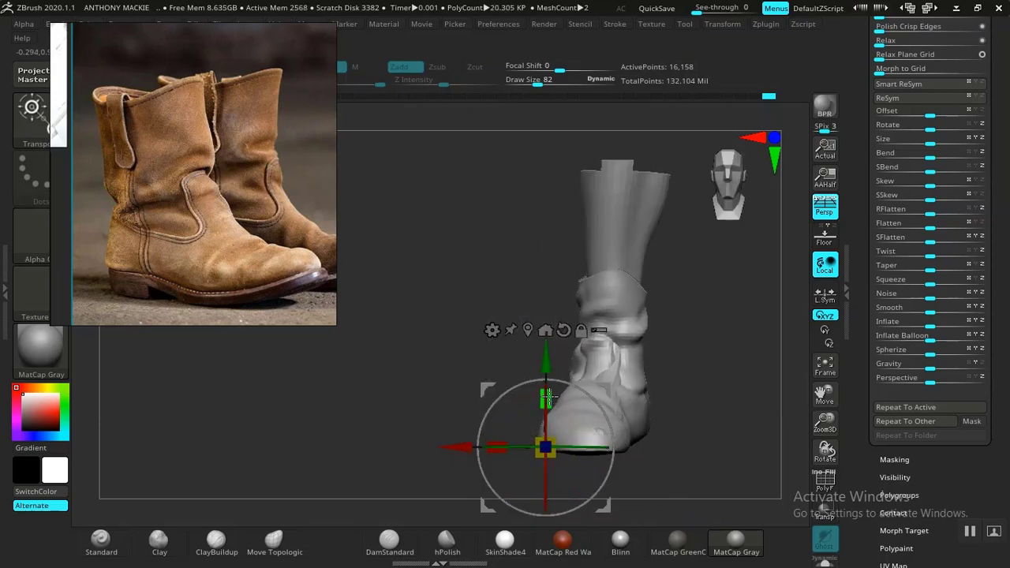
pyautogui.moveTo(451, 413); pyautogui.dragTo(667, 418)
pyautogui.keyDown('alt'); pyautogui.moveTo(671, 350); pyautogui.dragTo(688, 377); pyautogui.keyUp('alt')
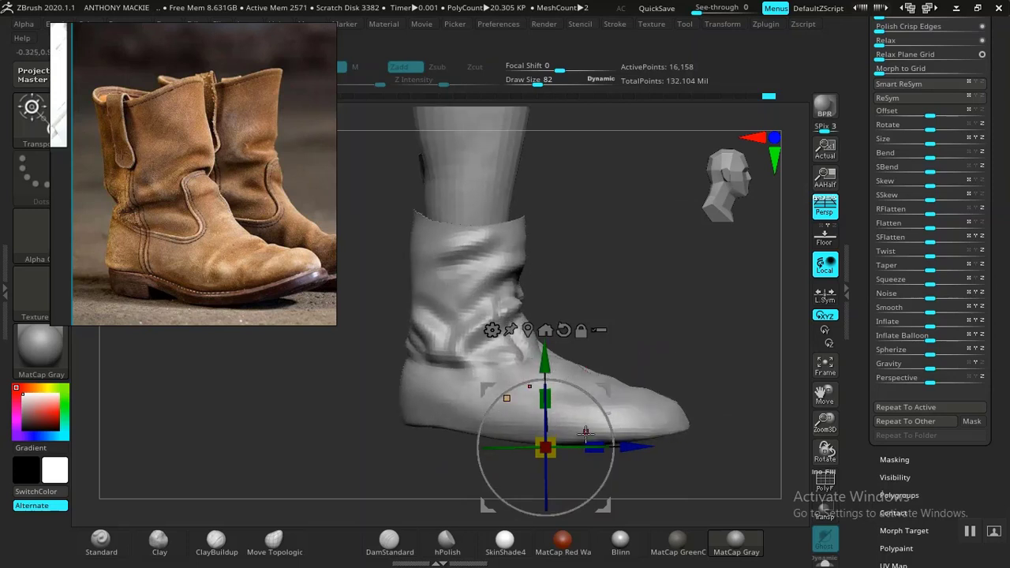
pyautogui.moveTo(596, 446); pyautogui.dragTo(601, 446)
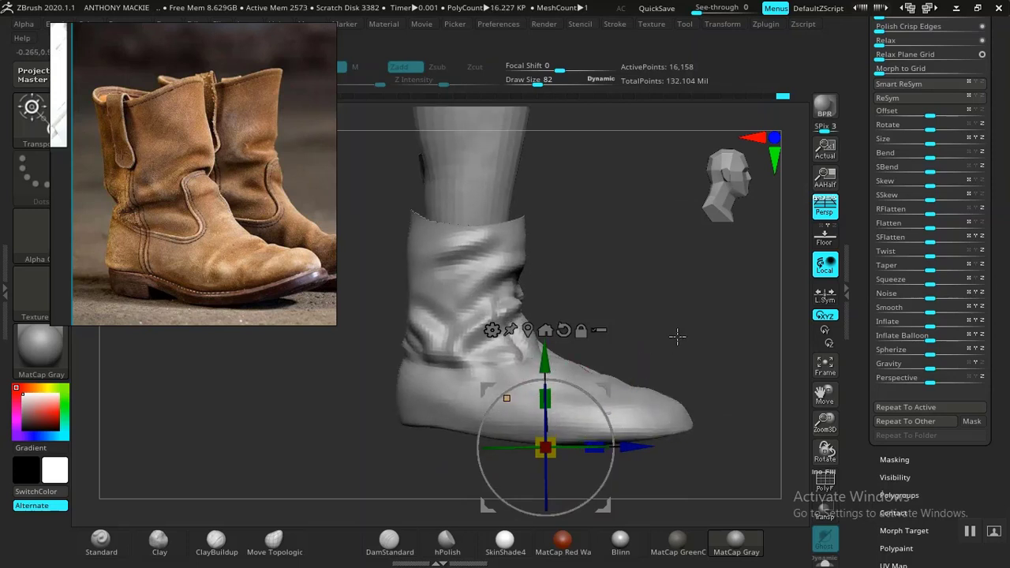
# - Leave the transform gizmo, show the polyframe, and pull the boot's instep outward over the foot with Move Topological at draw size 82
pyautogui.keyDown('alt'); pyautogui.moveTo(677, 305); pyautogui.dragTo(644, 328); pyautogui.keyUp('alt')
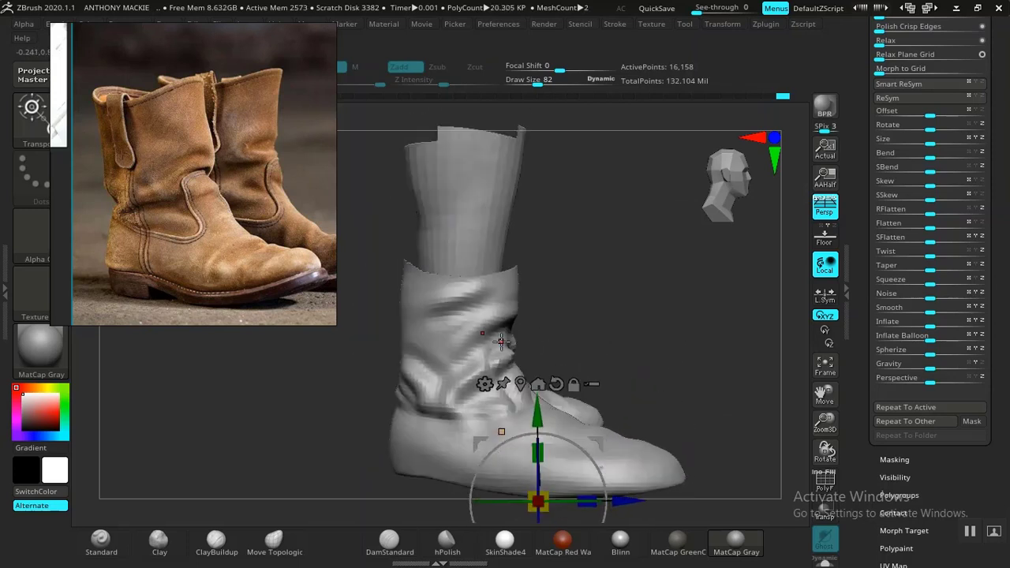
pyautogui.press('q')
pyautogui.moveTo(638, 369)
pyautogui.mouseDown()
pyautogui.moveTo(566, 408)
pyautogui.moveTo(557, 399)
pyautogui.moveTo(591, 405)
pyautogui.moveTo(620, 428)
pyautogui.moveTo(672, 424)
pyautogui.mouseUp()
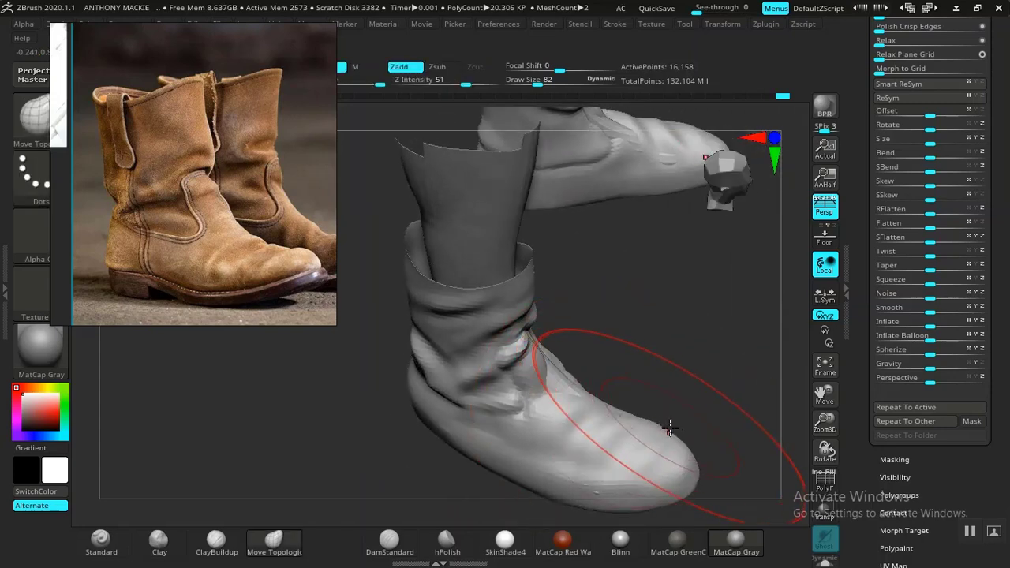
pyautogui.hotkey('shift', 'f')
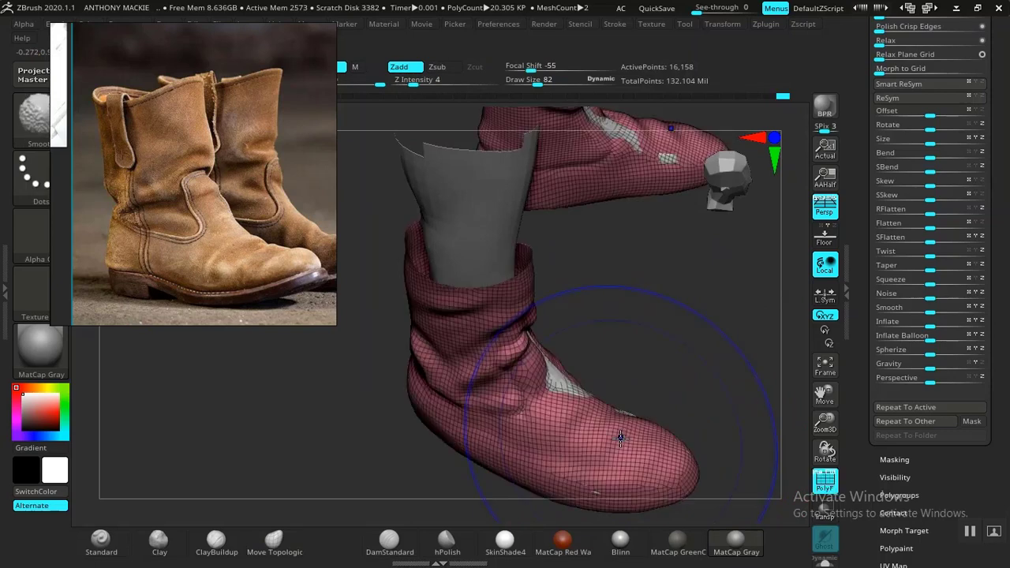
pyautogui.moveTo(664, 380); pyautogui.dragTo(602, 344)
pyautogui.moveTo(546, 368); pyautogui.dragTo(552, 360)
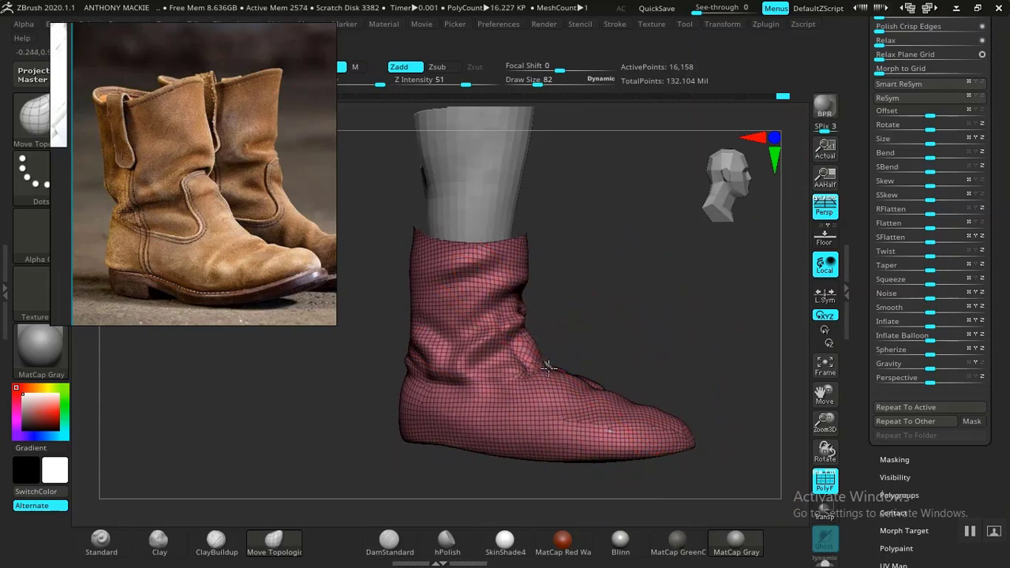
# - Pull the inner instep and front of the ankle over the exposed foot with Move Topological at draw size 38
pyautogui.moveTo(689, 351); pyautogui.dragTo(562, 426)
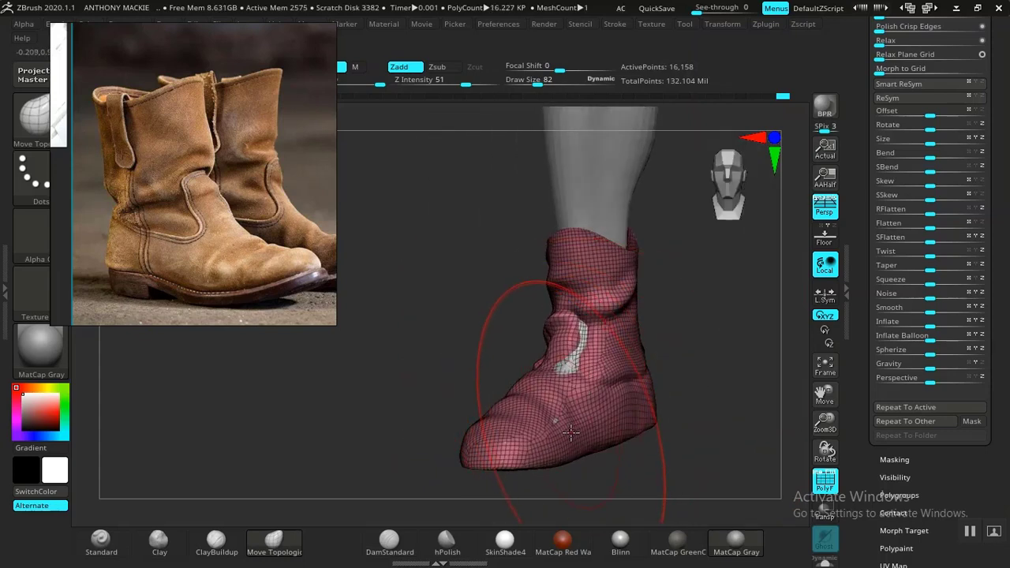
pyautogui.press('[')
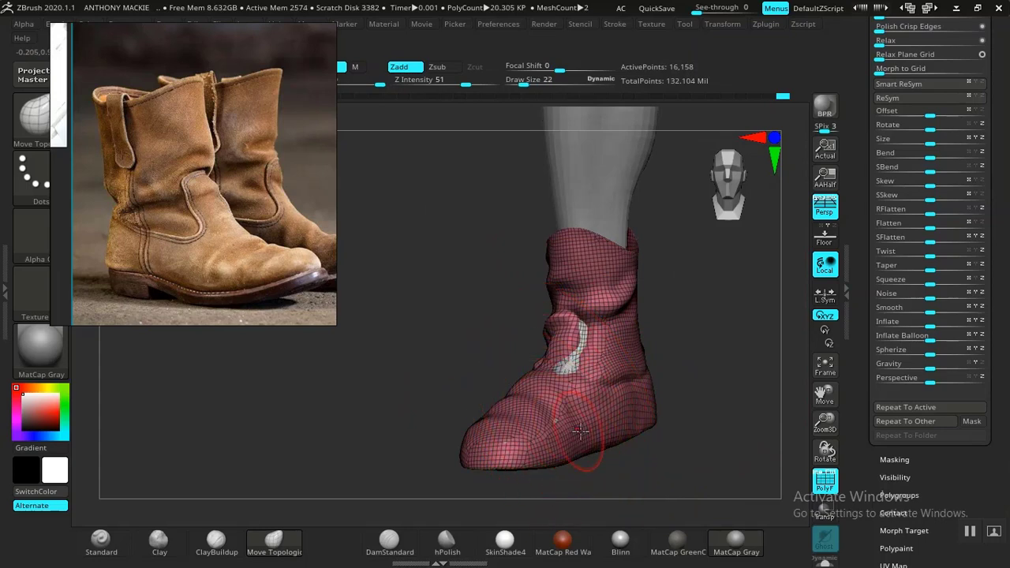
pyautogui.moveTo(619, 479); pyautogui.dragTo(554, 477)
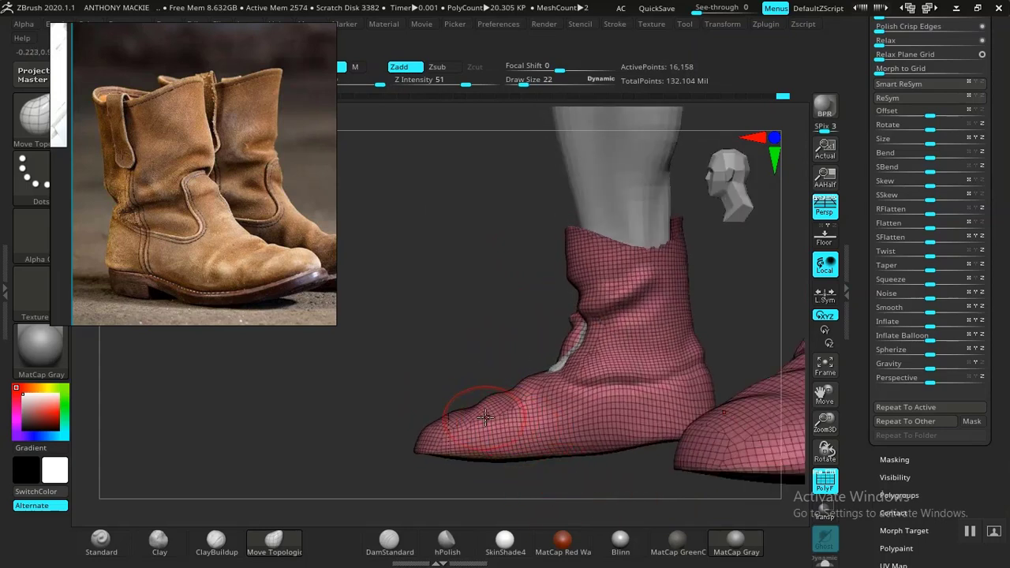
pyautogui.moveTo(487, 352); pyautogui.dragTo(561, 340)
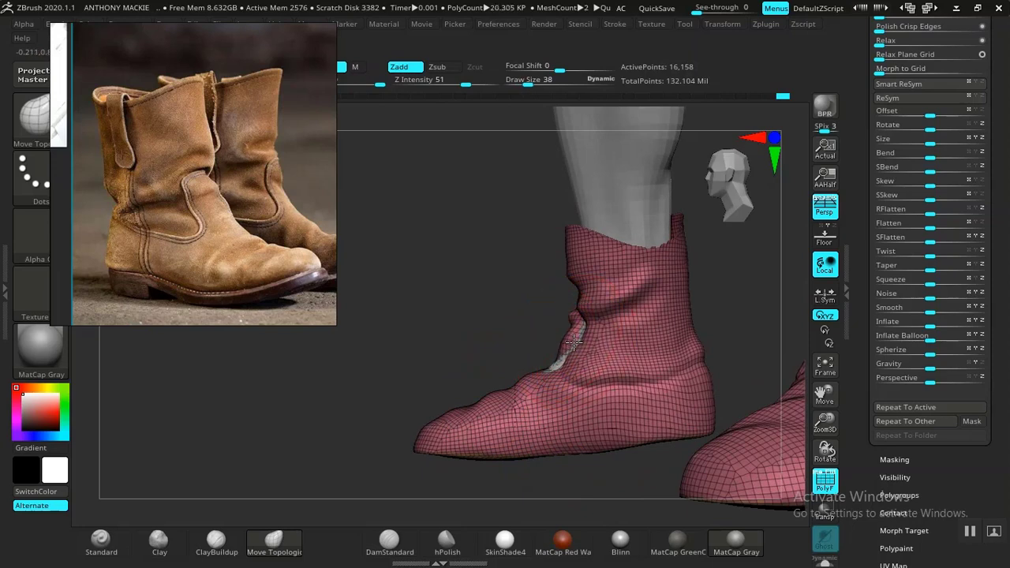
pyautogui.moveTo(574, 342)
pyautogui.mouseDown()
pyautogui.moveTo(528, 350)
pyautogui.moveTo(650, 327)
pyautogui.moveTo(591, 369)
pyautogui.moveTo(677, 340)
pyautogui.moveTo(669, 369)
pyautogui.mouseUp()
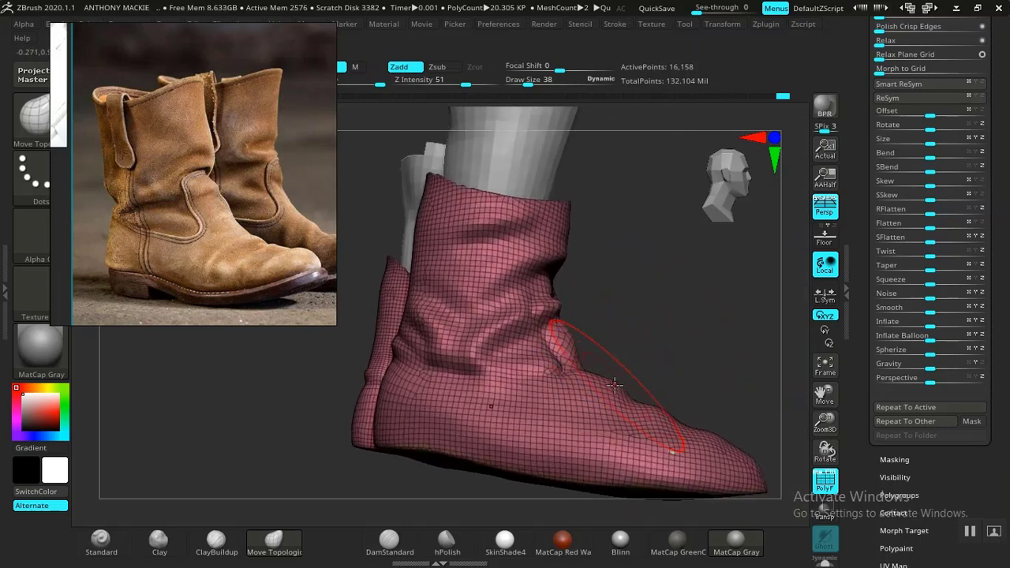
pyautogui.moveTo(618, 388); pyautogui.dragTo(613, 389)
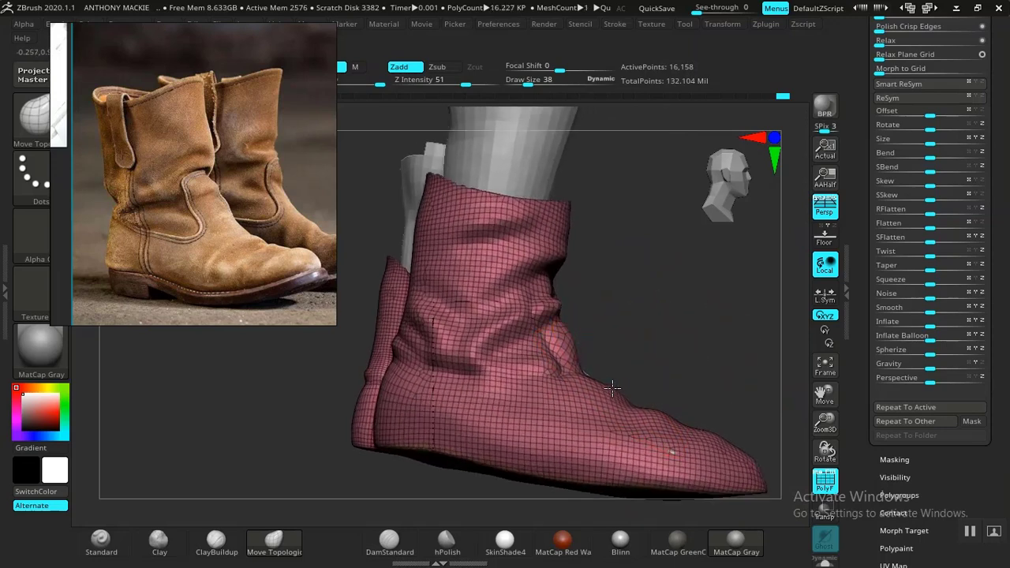
# - Cover the remaining exposed patch at the instep bend and pull the front shaft fold outward with Move Topological at draw size 38
pyautogui.moveTo(695, 329); pyautogui.dragTo(644, 377)
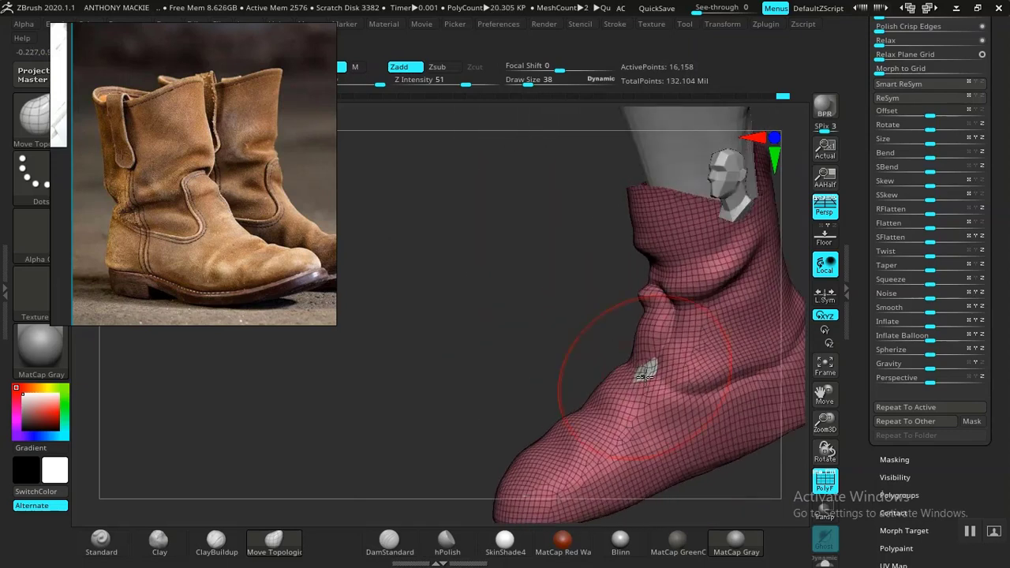
pyautogui.moveTo(540, 356); pyautogui.dragTo(637, 365)
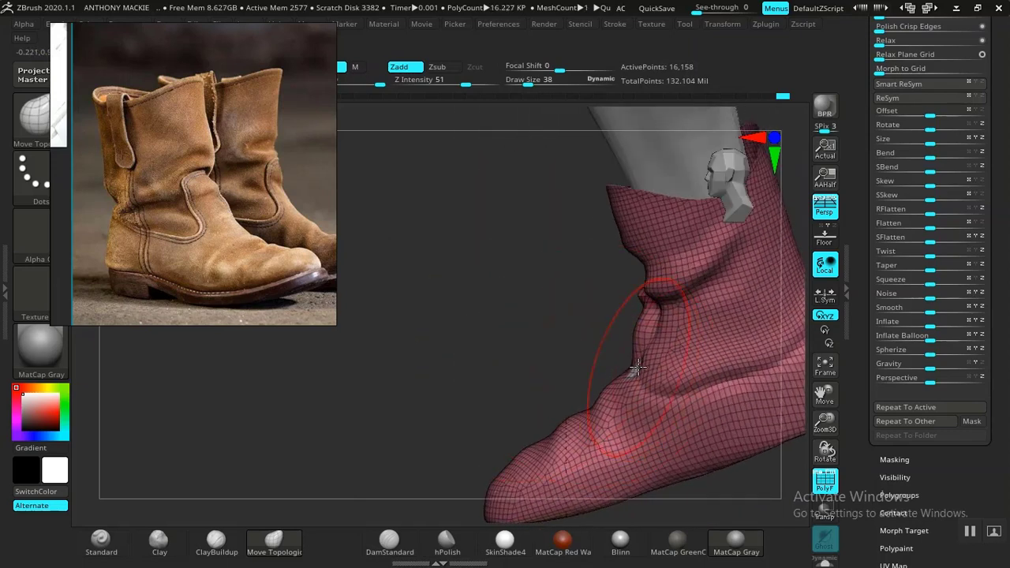
pyautogui.moveTo(542, 319); pyautogui.dragTo(524, 347)
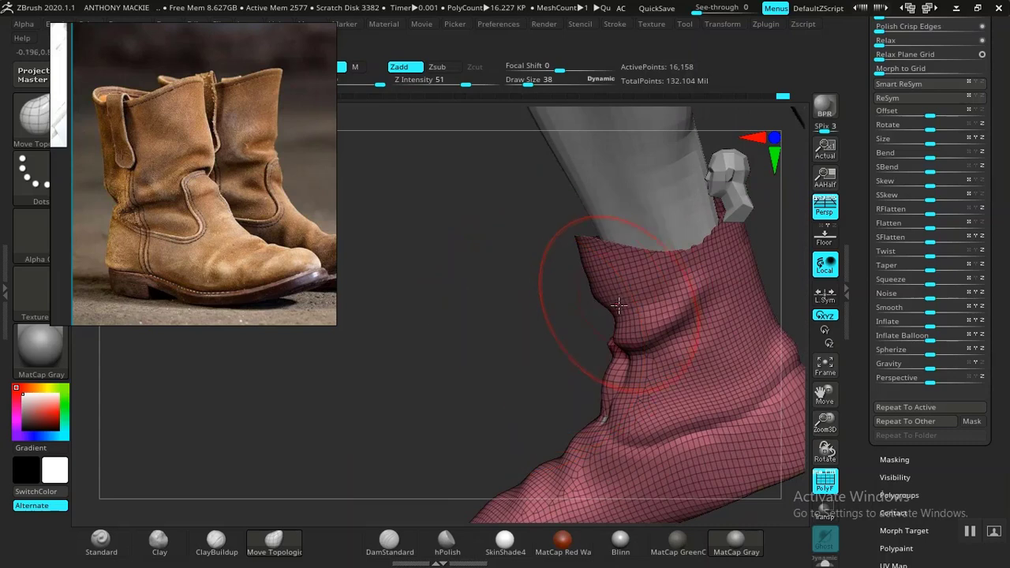
pyautogui.moveTo(619, 306); pyautogui.dragTo(608, 330)
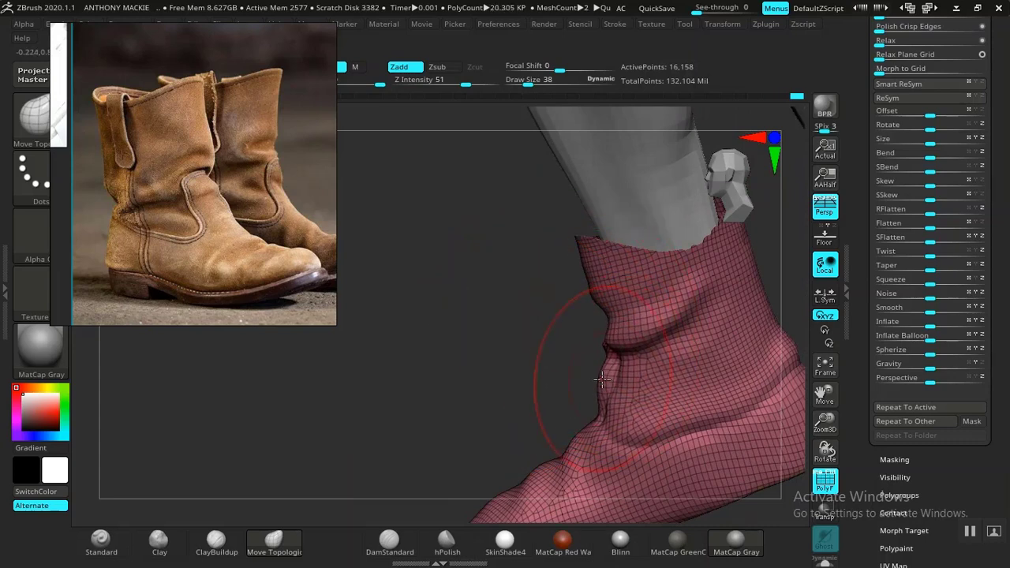
pyautogui.moveTo(495, 363); pyautogui.dragTo(541, 345)
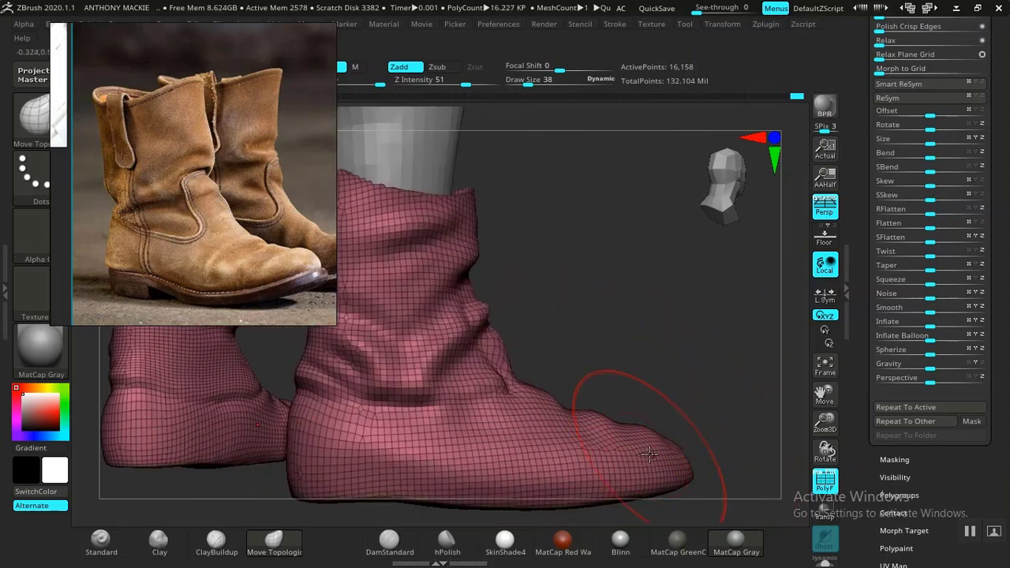
# - Adjust the bulging fold at the front of the ankle with Move Topological at draw size 38
pyautogui.keyDown('alt'); pyautogui.moveTo(648, 363); pyautogui.dragTo(650, 385); pyautogui.keyUp('alt')
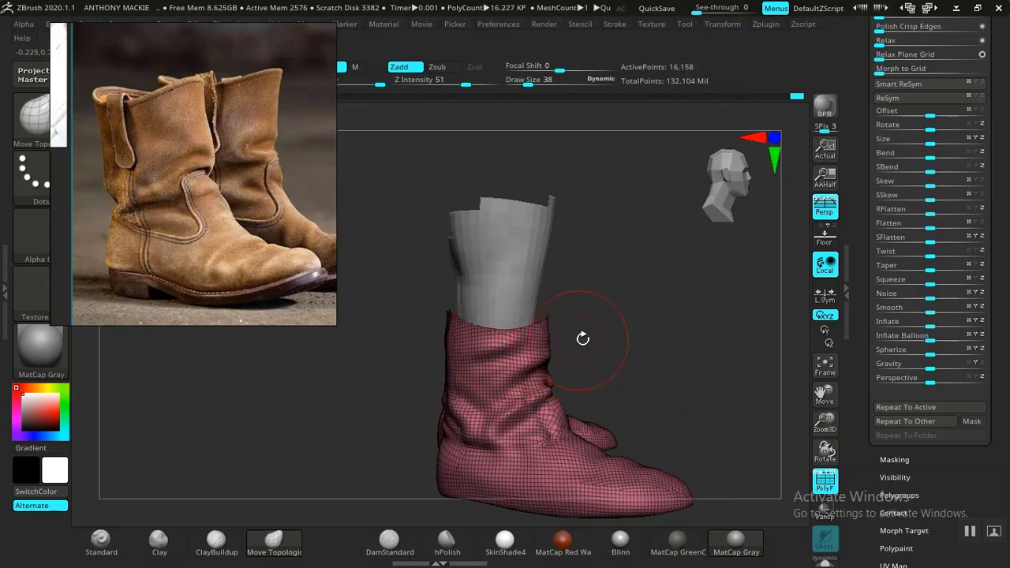
pyautogui.moveTo(635, 335); pyautogui.dragTo(442, 345)
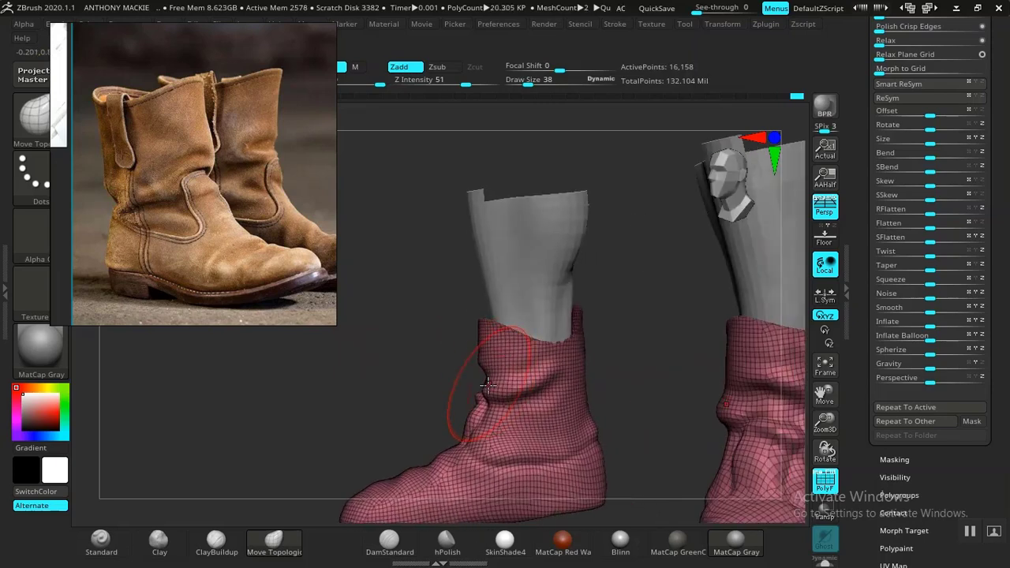
pyautogui.moveTo(479, 393)
pyautogui.mouseDown()
pyautogui.moveTo(498, 387)
pyautogui.moveTo(493, 398)
pyautogui.moveTo(460, 403)
pyautogui.moveTo(577, 401)
pyautogui.moveTo(444, 413)
pyautogui.moveTo(453, 407)
pyautogui.mouseUp()
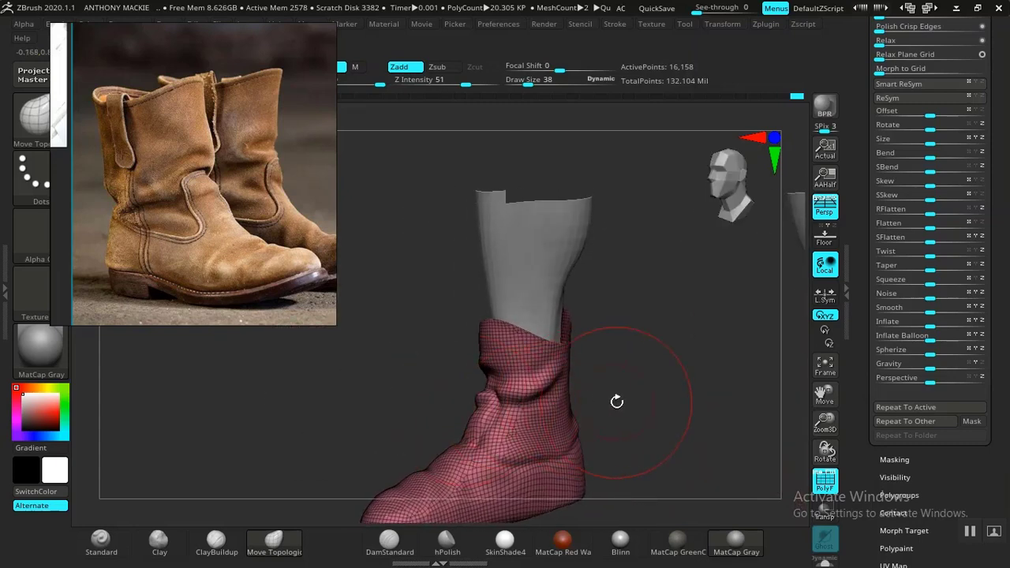
pyautogui.moveTo(616, 402)
pyautogui.mouseDown()
pyautogui.moveTo(587, 404)
pyautogui.moveTo(694, 408)
pyautogui.moveTo(632, 385)
pyautogui.moveTo(651, 387)
pyautogui.moveTo(489, 411)
pyautogui.mouseUp()
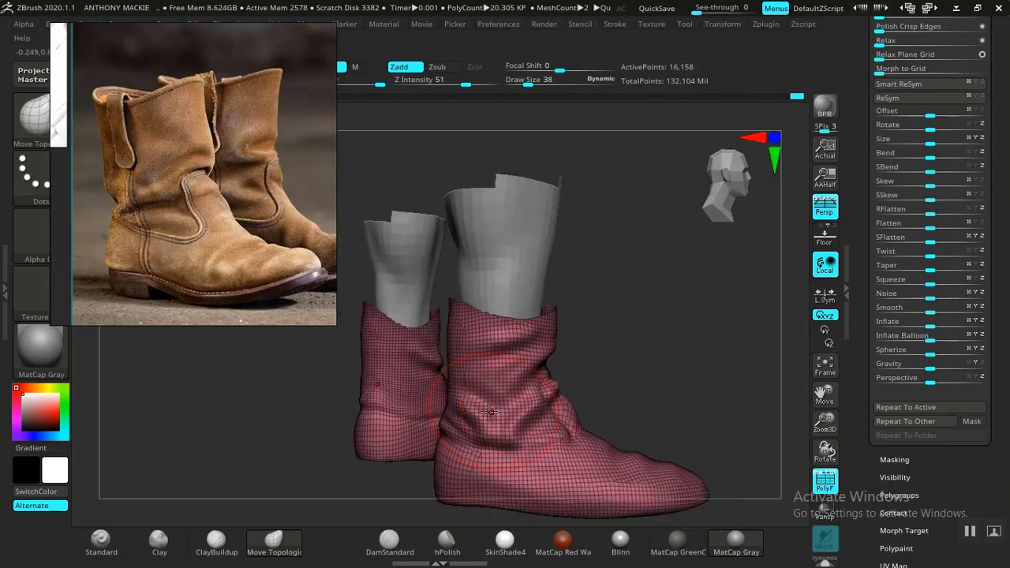
# - Switch to the DamStandard brush at draw size 38 and examine the folds around the boot's heel and outer ankle
pyautogui.moveTo(601, 381); pyautogui.dragTo(520, 397)
pyautogui.moveTo(386, 457)
pyautogui.mouseDown()
pyautogui.moveTo(410, 468)
pyautogui.moveTo(542, 447)
pyautogui.moveTo(511, 424)
pyautogui.mouseUp()
pyautogui.click(387, 545)
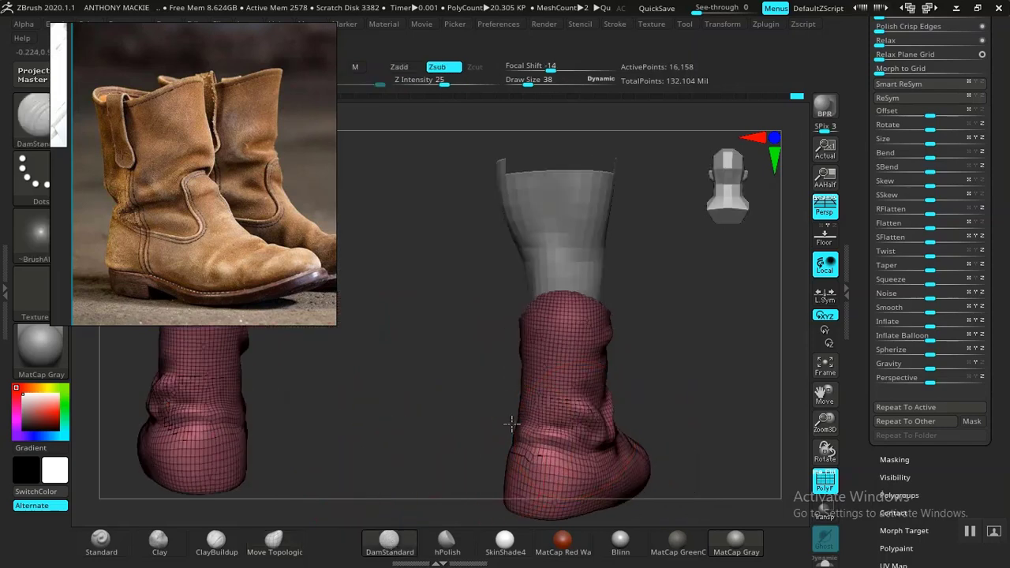
pyautogui.moveTo(643, 430); pyautogui.dragTo(658, 403)
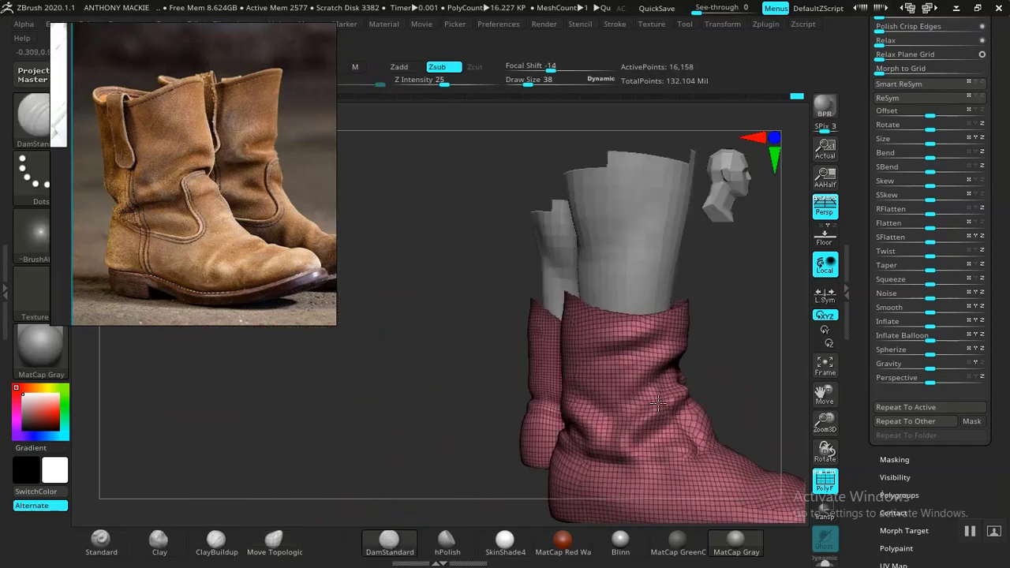
pyautogui.moveTo(740, 357); pyautogui.dragTo(653, 347)
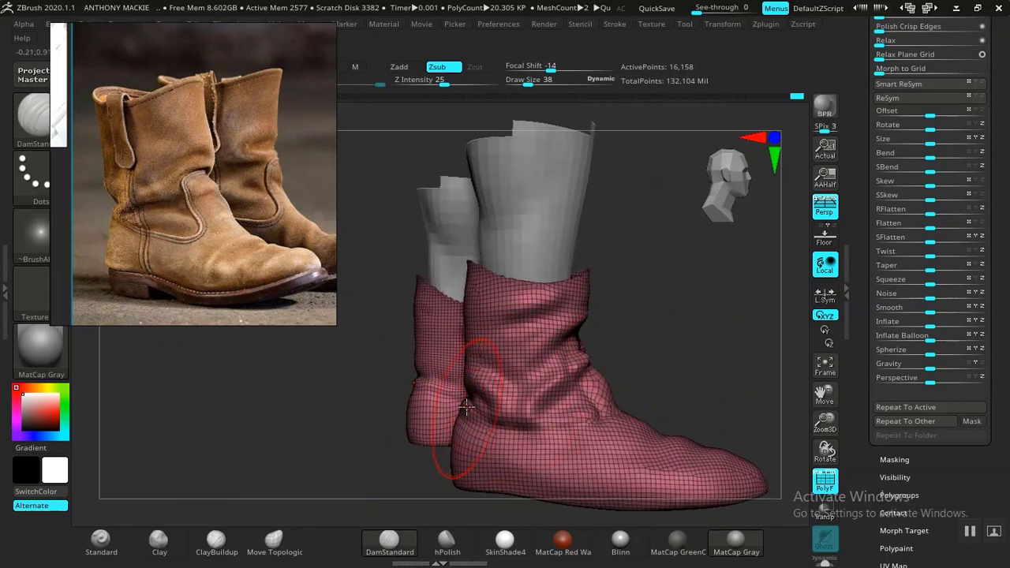
pyautogui.moveTo(447, 458); pyautogui.dragTo(539, 449)
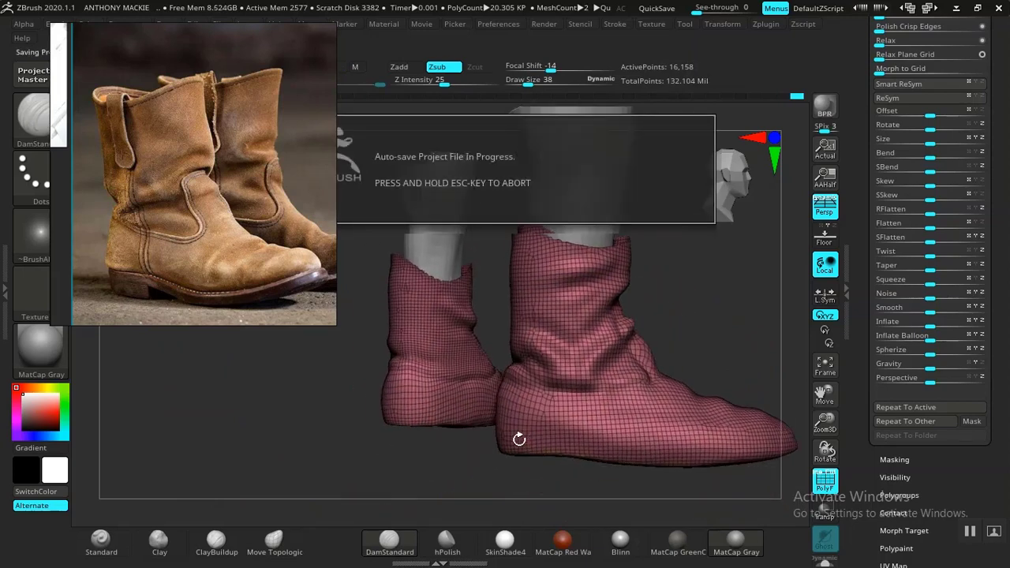